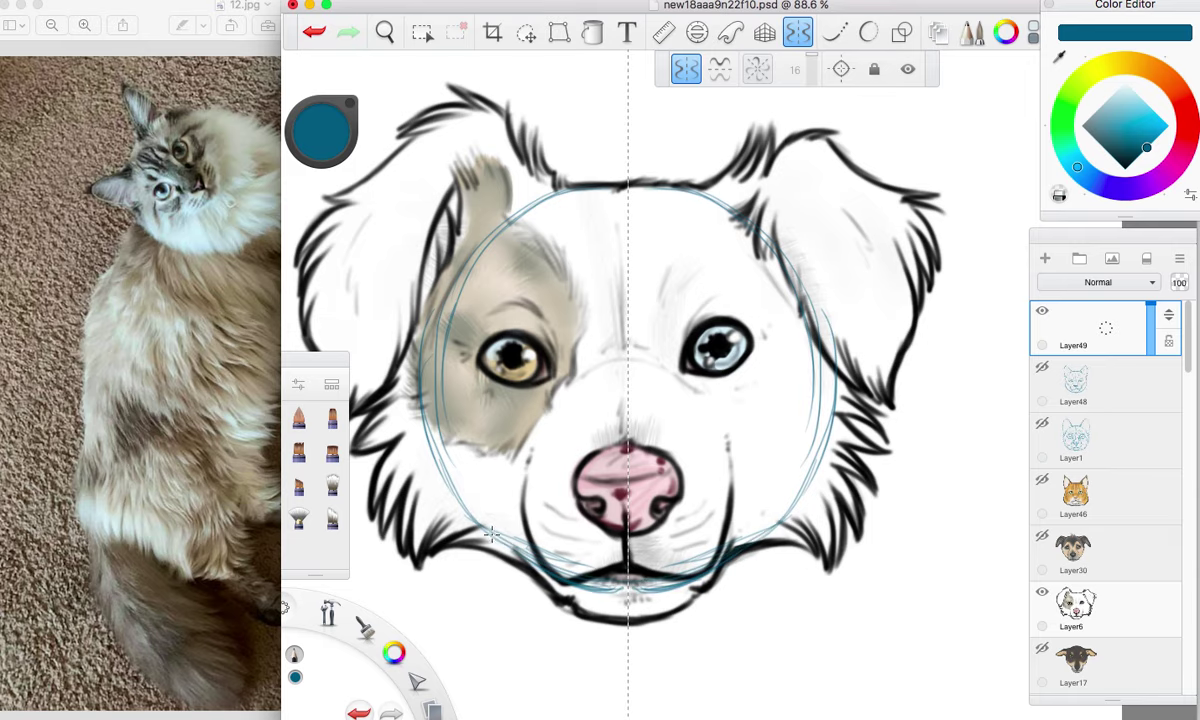
# Hide the white dog portrait layer, then close the head circle's top and sketch a smaller muzzle circle in its lower half.
pyautogui.click(1042, 592)
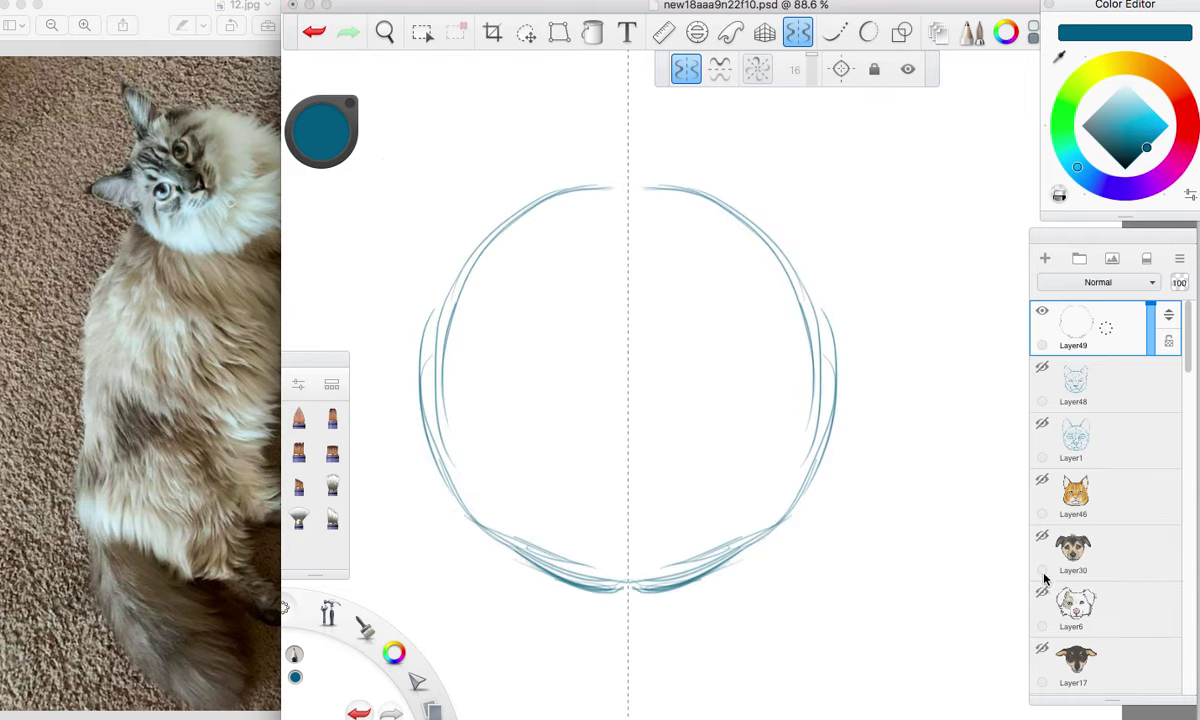
pyautogui.moveTo(565, 216); pyautogui.dragTo(630, 182)
pyautogui.moveTo(591, 433)
pyautogui.mouseDown()
pyautogui.moveTo(626, 410)
pyautogui.moveTo(556, 467)
pyautogui.moveTo(604, 416)
pyautogui.moveTo(567, 527)
pyautogui.moveTo(593, 412)
pyautogui.moveTo(572, 550)
pyautogui.moveTo(534, 500)
pyautogui.moveTo(578, 516)
pyautogui.moveTo(536, 531)
pyautogui.moveTo(590, 560)
pyautogui.mouseUp()
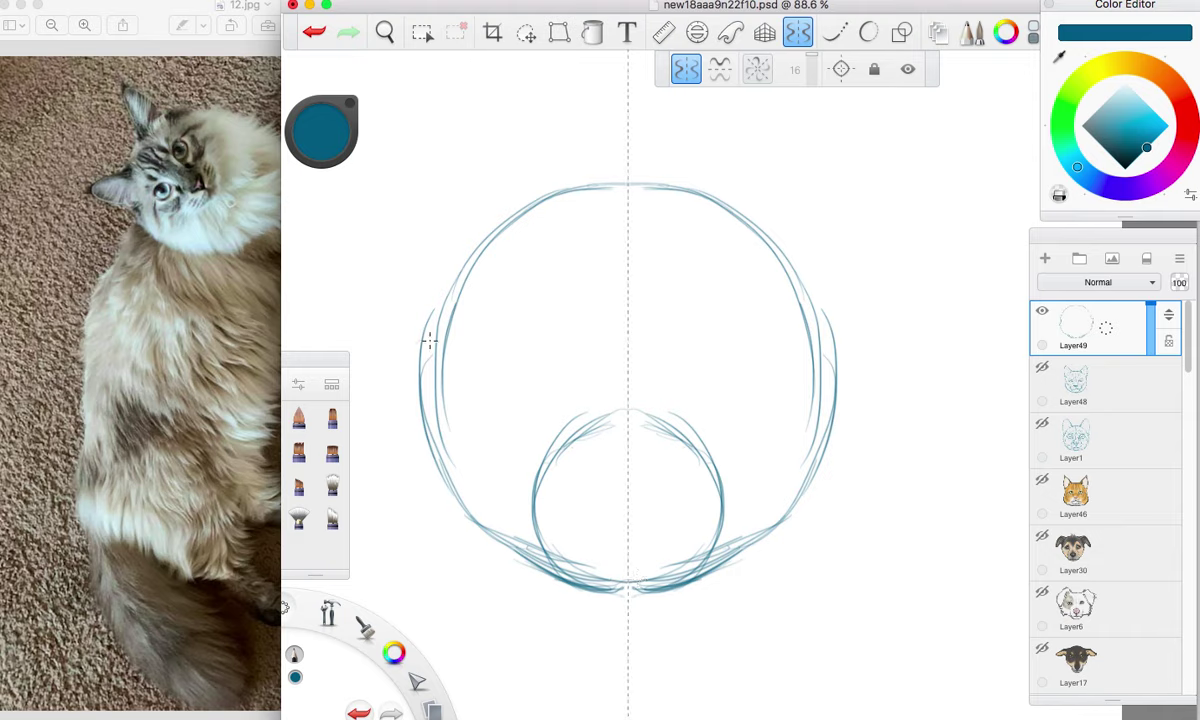
# Sketch curved guidelines above and below the eye area, plus the nose bridge, triangular nose and rounded muzzle.
pyautogui.moveTo(430, 360)
pyautogui.mouseDown()
pyautogui.moveTo(501, 308)
pyautogui.moveTo(595, 267)
pyautogui.mouseUp()
pyautogui.moveTo(432, 334)
pyautogui.mouseDown()
pyautogui.moveTo(517, 297)
pyautogui.moveTo(628, 277)
pyautogui.mouseUp()
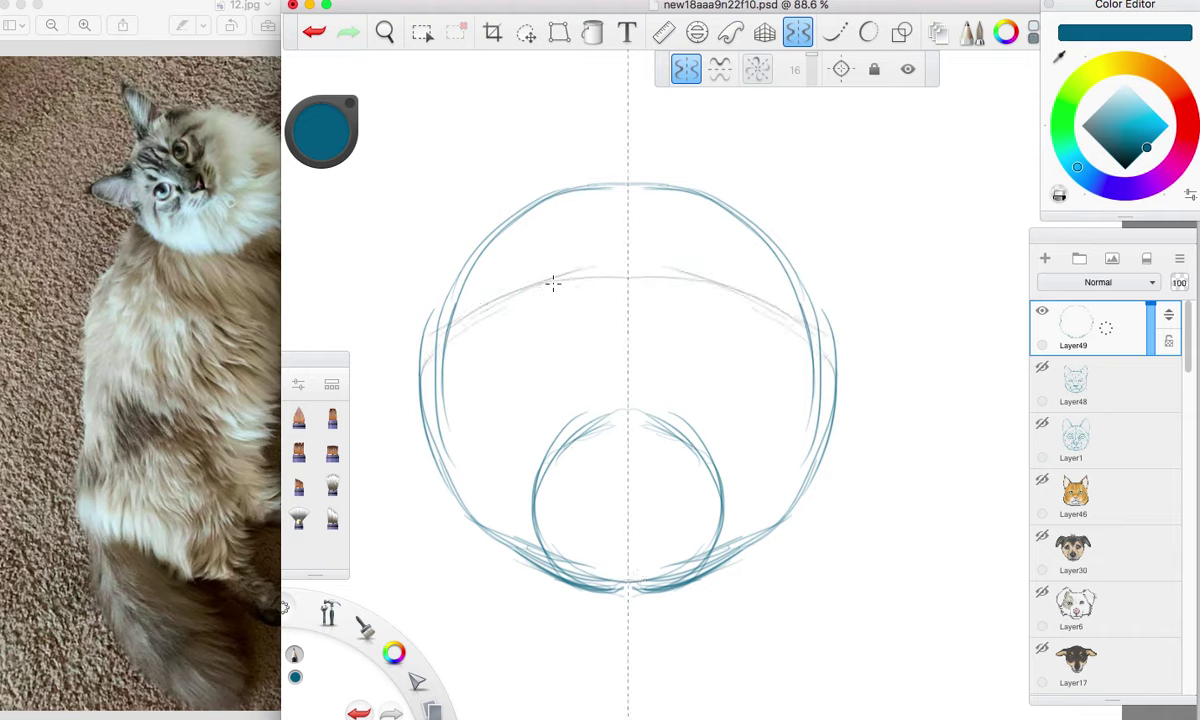
pyautogui.moveTo(440, 372)
pyautogui.mouseDown()
pyautogui.moveTo(649, 401)
pyautogui.moveTo(573, 396)
pyautogui.moveTo(666, 389)
pyautogui.moveTo(510, 394)
pyautogui.moveTo(625, 389)
pyautogui.moveTo(626, 410)
pyautogui.moveTo(571, 411)
pyautogui.moveTo(600, 398)
pyautogui.mouseUp()
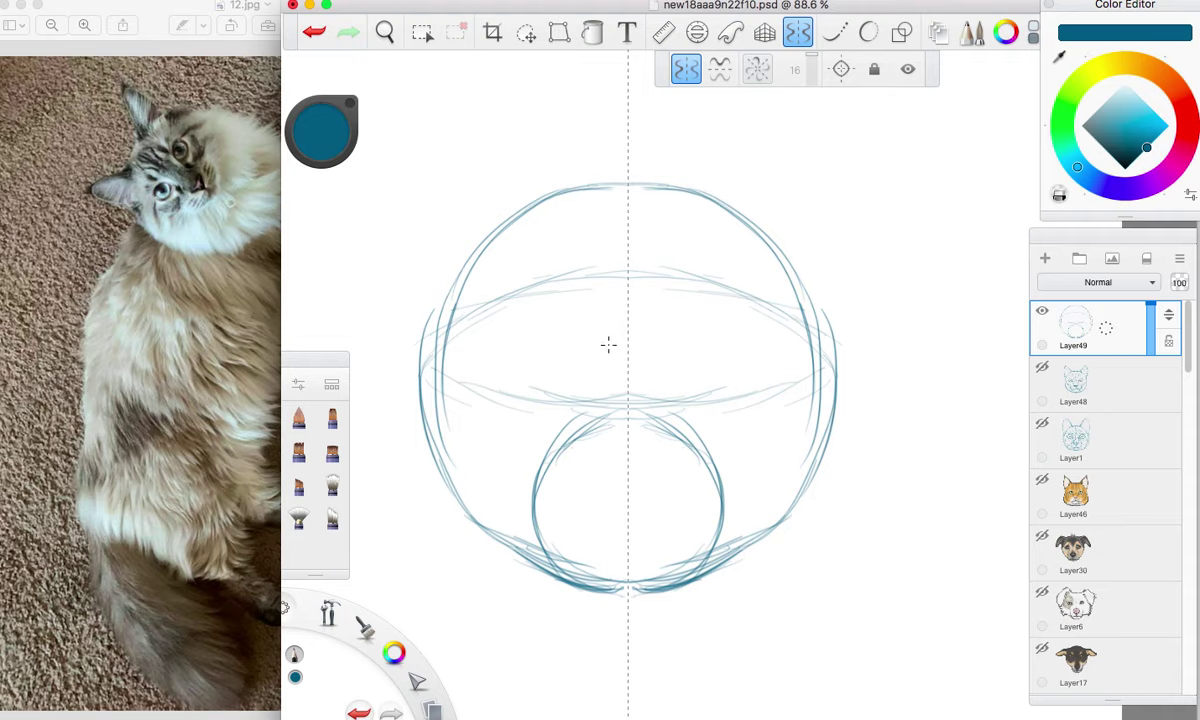
pyautogui.moveTo(573, 281)
pyautogui.mouseDown()
pyautogui.moveTo(582, 369)
pyautogui.moveTo(581, 201)
pyautogui.moveTo(587, 412)
pyautogui.moveTo(593, 311)
pyautogui.moveTo(603, 441)
pyautogui.moveTo(589, 412)
pyautogui.moveTo(581, 340)
pyautogui.moveTo(597, 454)
pyautogui.moveTo(625, 491)
pyautogui.moveTo(599, 465)
pyautogui.moveTo(617, 453)
pyautogui.moveTo(642, 461)
pyautogui.moveTo(626, 467)
pyautogui.moveTo(629, 530)
pyautogui.moveTo(586, 551)
pyautogui.moveTo(584, 538)
pyautogui.moveTo(528, 515)
pyautogui.moveTo(541, 528)
pyautogui.moveTo(542, 474)
pyautogui.moveTo(522, 507)
pyautogui.moveTo(533, 468)
pyautogui.moveTo(522, 497)
pyautogui.moveTo(526, 481)
pyautogui.moveTo(586, 546)
pyautogui.moveTo(618, 533)
pyautogui.moveTo(560, 555)
pyautogui.moveTo(632, 594)
pyautogui.moveTo(585, 576)
pyautogui.moveTo(546, 517)
pyautogui.mouseUp()
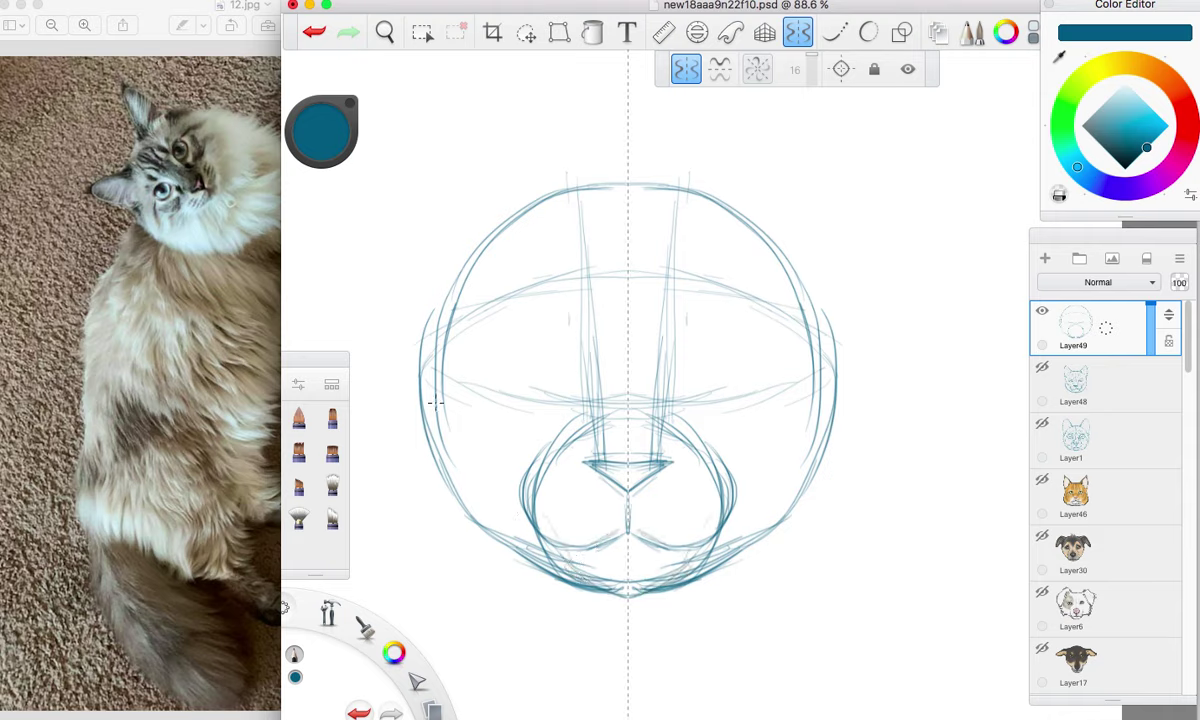
# Sketch the rough fur outline around the cat's cheeks and along the jaw to the chin.
pyautogui.moveTo(424, 362)
pyautogui.mouseDown()
pyautogui.moveTo(394, 392)
pyautogui.moveTo(417, 385)
pyautogui.moveTo(395, 440)
pyautogui.mouseUp()
pyautogui.moveTo(424, 388)
pyautogui.mouseDown()
pyautogui.moveTo(403, 425)
pyautogui.moveTo(416, 446)
pyautogui.moveTo(407, 514)
pyautogui.moveTo(512, 585)
pyautogui.moveTo(502, 577)
pyautogui.moveTo(541, 583)
pyautogui.moveTo(528, 594)
pyautogui.moveTo(550, 572)
pyautogui.moveTo(569, 603)
pyautogui.moveTo(613, 606)
pyautogui.moveTo(536, 595)
pyautogui.moveTo(566, 585)
pyautogui.moveTo(612, 595)
pyautogui.mouseUp()
pyautogui.moveTo(456, 540)
pyautogui.mouseDown()
pyautogui.moveTo(446, 475)
pyautogui.moveTo(433, 496)
pyautogui.moveTo(421, 487)
pyautogui.moveTo(422, 410)
pyautogui.mouseUp()
# Sketch tall pointed ears rising from the head circle down to the outer cheeks.
pyautogui.moveTo(418, 357)
pyautogui.mouseDown()
pyautogui.moveTo(405, 300)
pyautogui.moveTo(412, 250)
pyautogui.moveTo(455, 232)
pyautogui.moveTo(483, 243)
pyautogui.moveTo(608, 184)
pyautogui.moveTo(512, 184)
pyautogui.moveTo(550, 190)
pyautogui.moveTo(504, 175)
pyautogui.moveTo(477, 147)
pyautogui.mouseUp()
pyautogui.moveTo(529, 195)
pyautogui.mouseDown()
pyautogui.moveTo(439, 107)
pyautogui.moveTo(472, 145)
pyautogui.moveTo(386, 92)
pyautogui.moveTo(399, 100)
pyautogui.moveTo(390, 202)
pyautogui.mouseUp()
pyautogui.moveTo(399, 110); pyautogui.dragTo(396, 215)
pyautogui.moveTo(389, 152); pyautogui.dragTo(413, 288)
pyautogui.moveTo(393, 184); pyautogui.dragTo(418, 316)
pyautogui.moveTo(399, 215); pyautogui.dragTo(422, 343)
# Draw curved lines from the ears' inner bases past the inner eye area to the sides of the nose.
pyautogui.moveTo(532, 204)
pyautogui.mouseDown()
pyautogui.moveTo(563, 297)
pyautogui.moveTo(541, 213)
pyautogui.moveTo(590, 326)
pyautogui.moveTo(546, 221)
pyautogui.moveTo(581, 377)
pyautogui.mouseUp()
pyautogui.moveTo(578, 300); pyautogui.dragTo(584, 446)
pyautogui.moveTo(585, 398); pyautogui.dragTo(587, 452)
pyautogui.moveTo(563, 278); pyautogui.dragTo(583, 434)
# Sketch the mirrored almond-shaped eyes between the guidelines, with pointed corners and lower lids.
pyautogui.moveTo(565, 304); pyautogui.dragTo(581, 374)
pyautogui.moveTo(505, 284)
pyautogui.mouseDown()
pyautogui.moveTo(537, 309)
pyautogui.moveTo(496, 319)
pyautogui.moveTo(473, 355)
pyautogui.mouseUp()
pyautogui.moveTo(506, 316)
pyautogui.mouseDown()
pyautogui.moveTo(485, 340)
pyautogui.moveTo(536, 320)
pyautogui.moveTo(546, 340)
pyautogui.moveTo(474, 314)
pyautogui.mouseUp()
pyautogui.moveTo(556, 325)
pyautogui.mouseDown()
pyautogui.moveTo(491, 333)
pyautogui.moveTo(575, 350)
pyautogui.mouseUp()
pyautogui.moveTo(500, 323)
pyautogui.mouseDown()
pyautogui.moveTo(529, 371)
pyautogui.moveTo(492, 347)
pyautogui.moveTo(548, 383)
pyautogui.moveTo(520, 370)
pyautogui.moveTo(555, 371)
pyautogui.moveTo(546, 375)
pyautogui.moveTo(575, 358)
pyautogui.moveTo(537, 379)
pyautogui.moveTo(577, 361)
pyautogui.mouseUp()
pyautogui.moveTo(541, 377)
pyautogui.mouseDown()
pyautogui.moveTo(573, 340)
pyautogui.moveTo(579, 378)
pyautogui.mouseUp()
pyautogui.moveTo(576, 346); pyautogui.dragTo(580, 383)
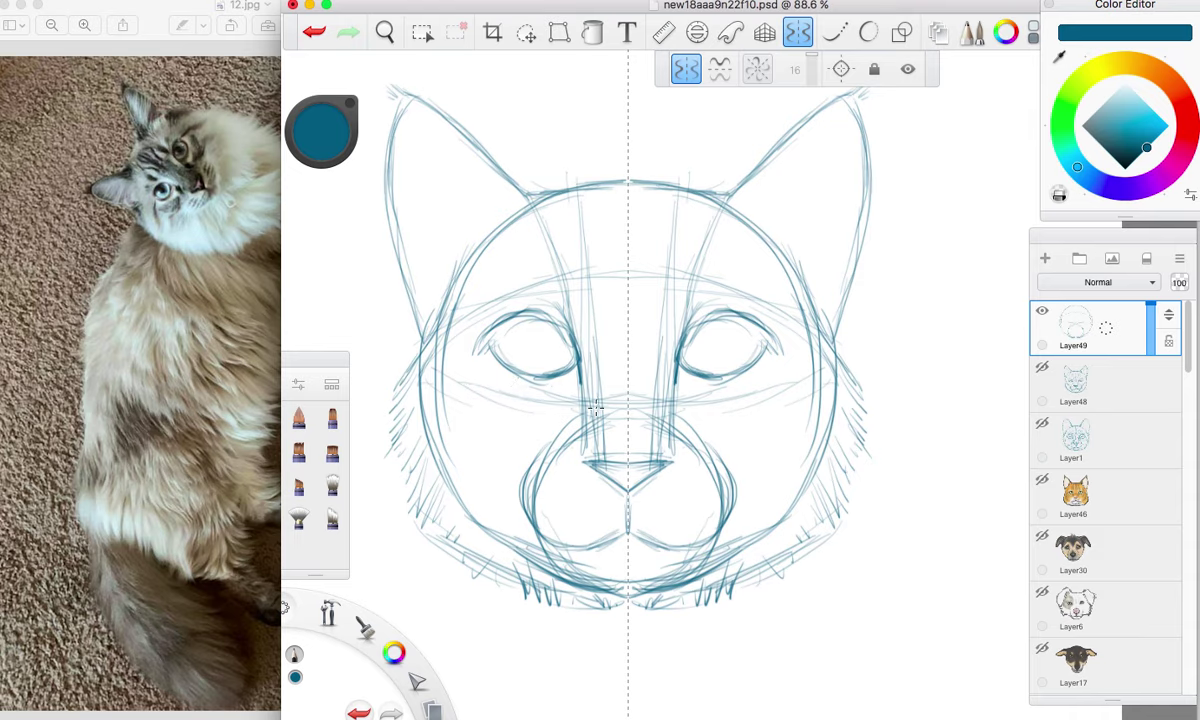
# Turn off mirror symmetry and strengthen the eyes, nose and mouth line, adding an inner edge to the left ear.
pyautogui.click(797, 36)
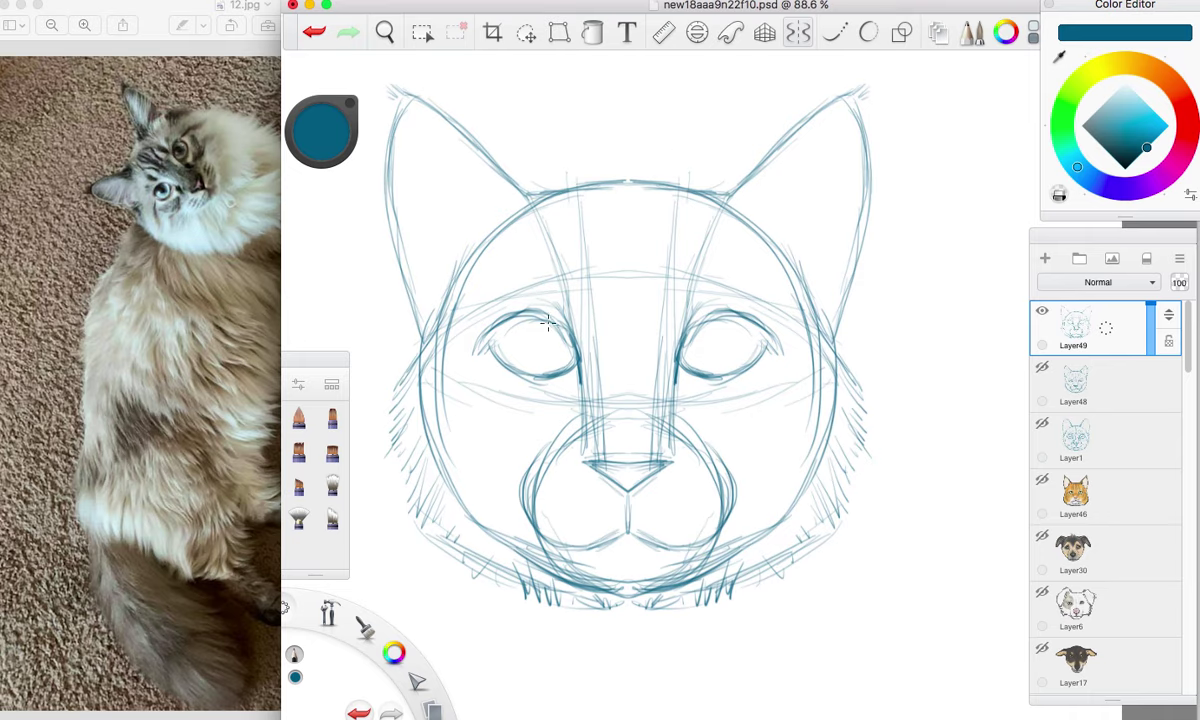
pyautogui.moveTo(491, 337)
pyautogui.mouseDown()
pyautogui.moveTo(528, 318)
pyautogui.moveTo(499, 333)
pyautogui.moveTo(580, 357)
pyautogui.mouseUp()
pyautogui.moveTo(674, 406)
pyautogui.mouseDown()
pyautogui.moveTo(690, 338)
pyautogui.moveTo(718, 318)
pyautogui.moveTo(776, 346)
pyautogui.mouseUp()
pyautogui.moveTo(590, 449)
pyautogui.mouseDown()
pyautogui.moveTo(669, 452)
pyautogui.moveTo(633, 488)
pyautogui.moveTo(555, 435)
pyautogui.moveTo(588, 440)
pyautogui.moveTo(590, 466)
pyautogui.moveTo(631, 479)
pyautogui.moveTo(588, 445)
pyautogui.moveTo(631, 421)
pyautogui.mouseUp()
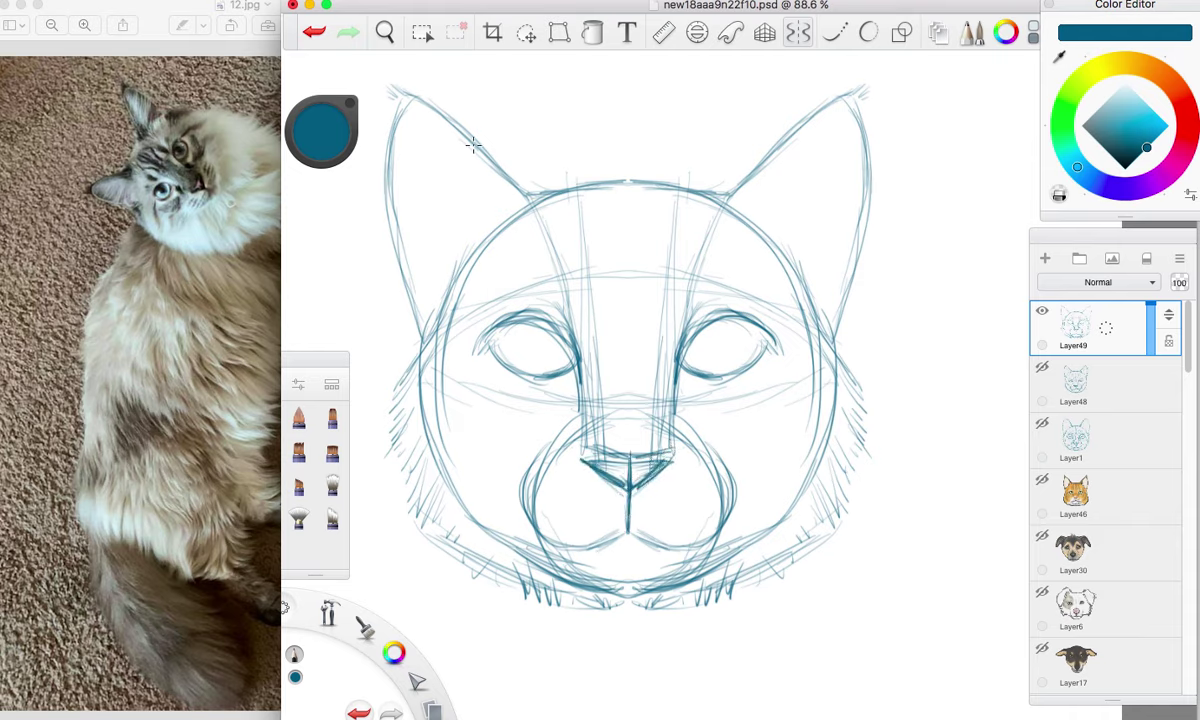
pyautogui.moveTo(473, 145); pyautogui.dragTo(508, 220)
# Lower the guide sketch layer's opacity to 53 and add a new layer for linework in a darker teal.
pyautogui.moveTo(1153, 323); pyautogui.dragTo(1152, 328)
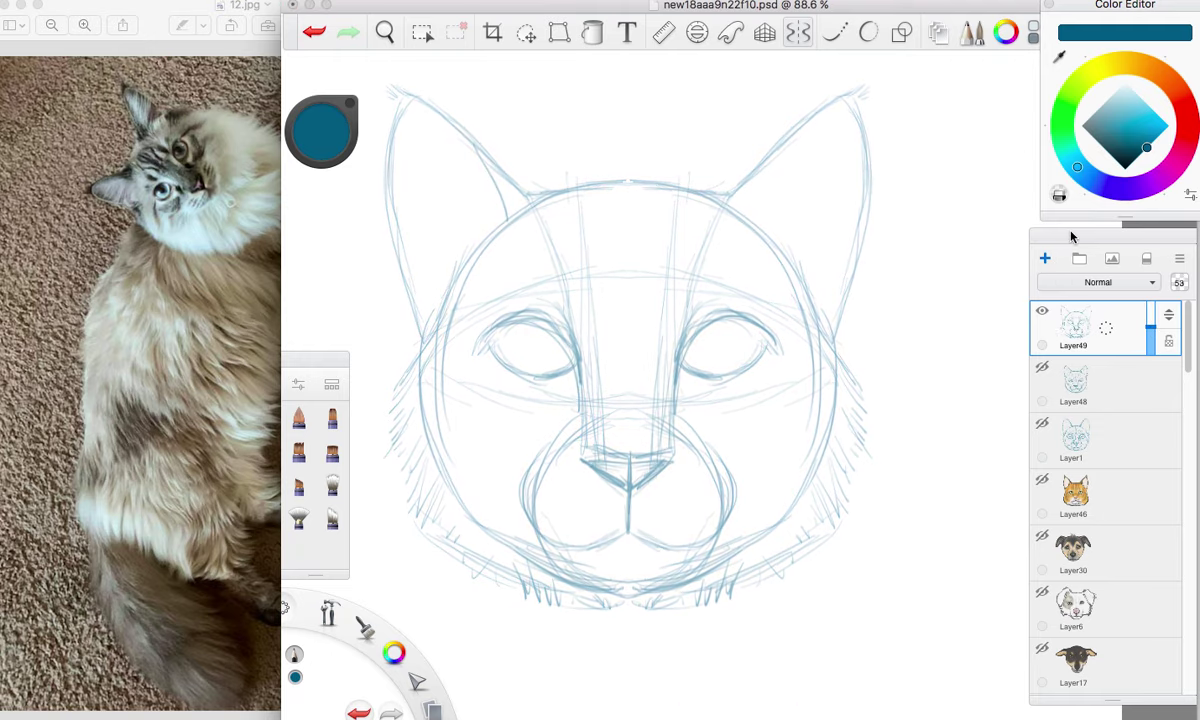
pyautogui.click(1046, 258)
pyautogui.moveTo(1145, 149); pyautogui.dragTo(1138, 155)
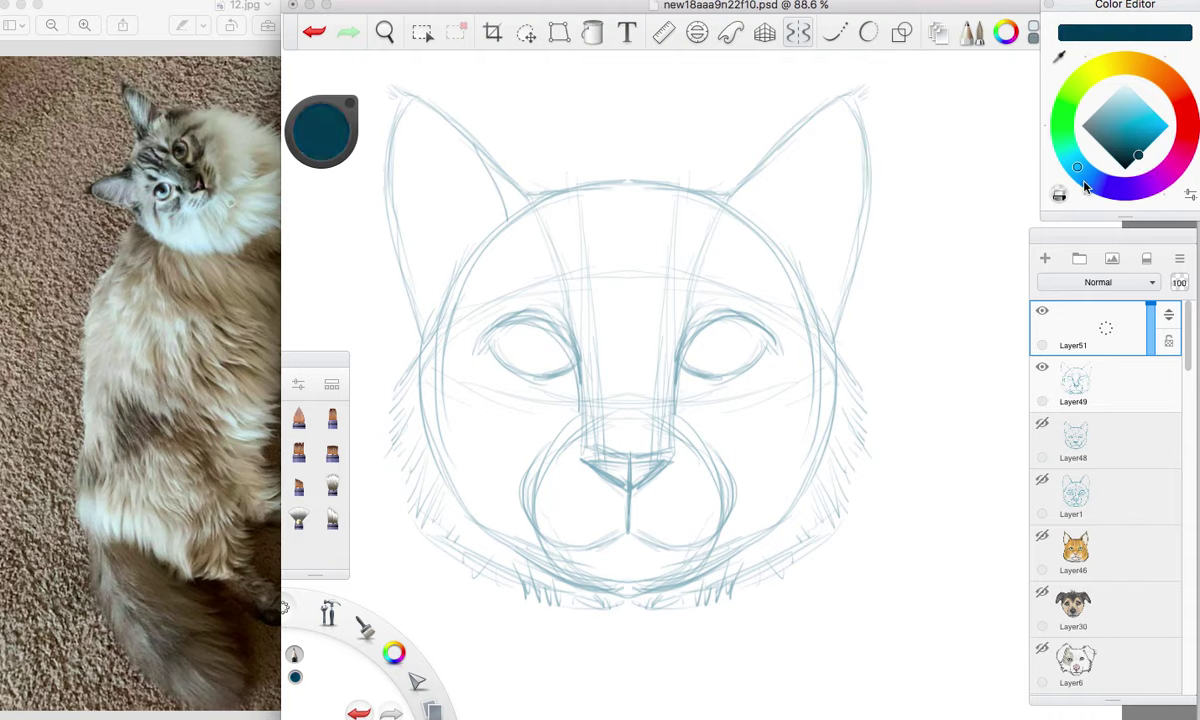
# Draw darker lines over the nose, mouth and rounded muzzle, and add the chin curve below them.
pyautogui.moveTo(595, 452)
pyautogui.mouseDown()
pyautogui.moveTo(668, 448)
pyautogui.moveTo(632, 476)
pyautogui.moveTo(594, 456)
pyautogui.mouseUp()
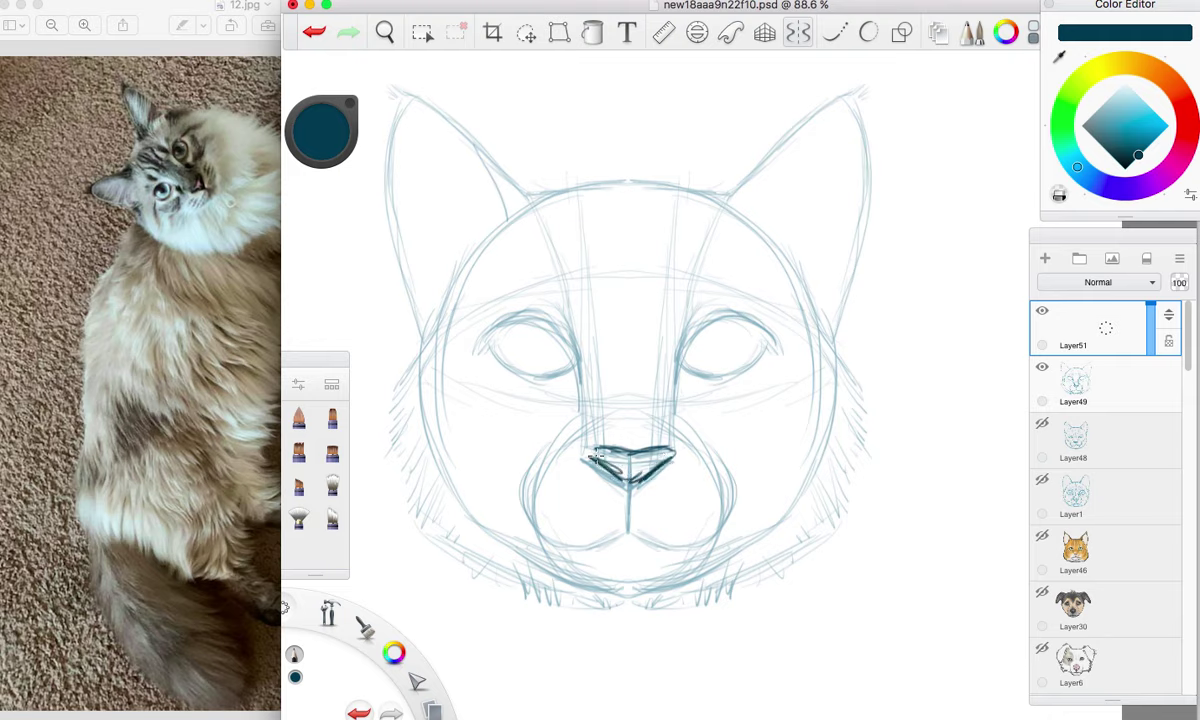
pyautogui.moveTo(629, 470)
pyautogui.mouseDown()
pyautogui.moveTo(628, 515)
pyautogui.moveTo(677, 541)
pyautogui.mouseUp()
pyautogui.moveTo(733, 452); pyautogui.dragTo(703, 537)
pyautogui.moveTo(630, 519)
pyautogui.mouseDown()
pyautogui.moveTo(570, 536)
pyautogui.moveTo(522, 506)
pyautogui.moveTo(522, 470)
pyautogui.moveTo(576, 536)
pyautogui.mouseUp()
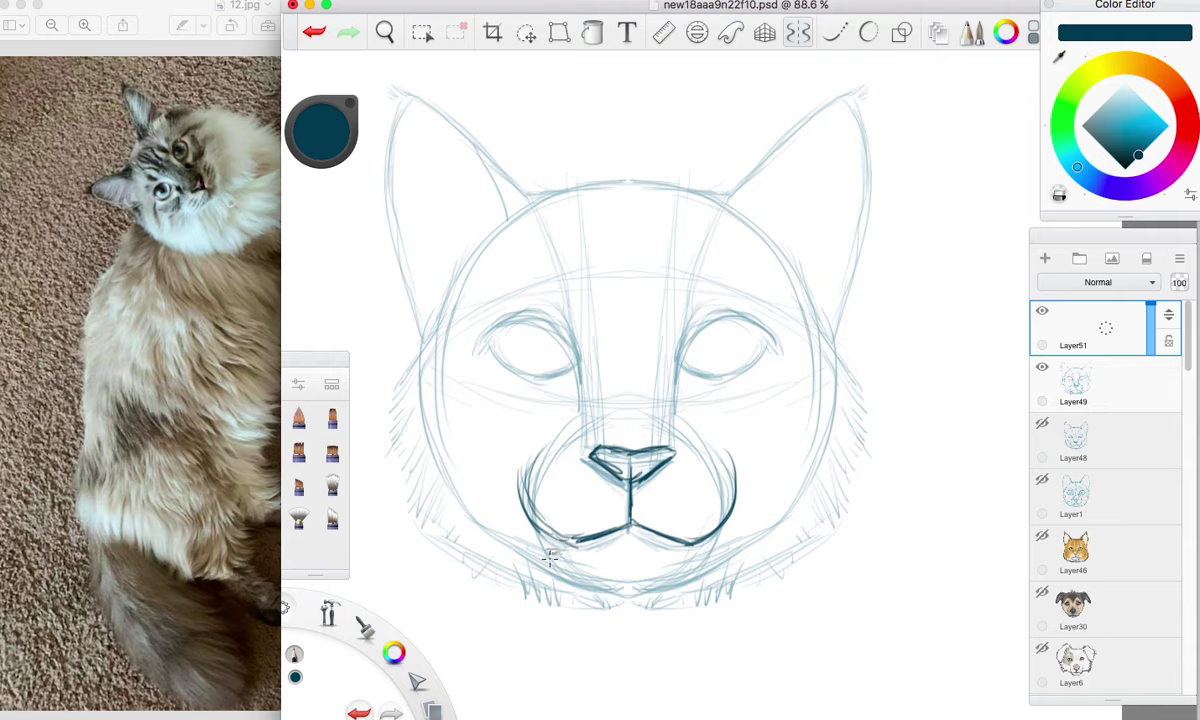
pyautogui.moveTo(568, 560); pyautogui.dragTo(577, 565)
pyautogui.moveTo(582, 570)
pyautogui.mouseDown()
pyautogui.moveTo(652, 581)
pyautogui.moveTo(704, 563)
pyautogui.mouseUp()
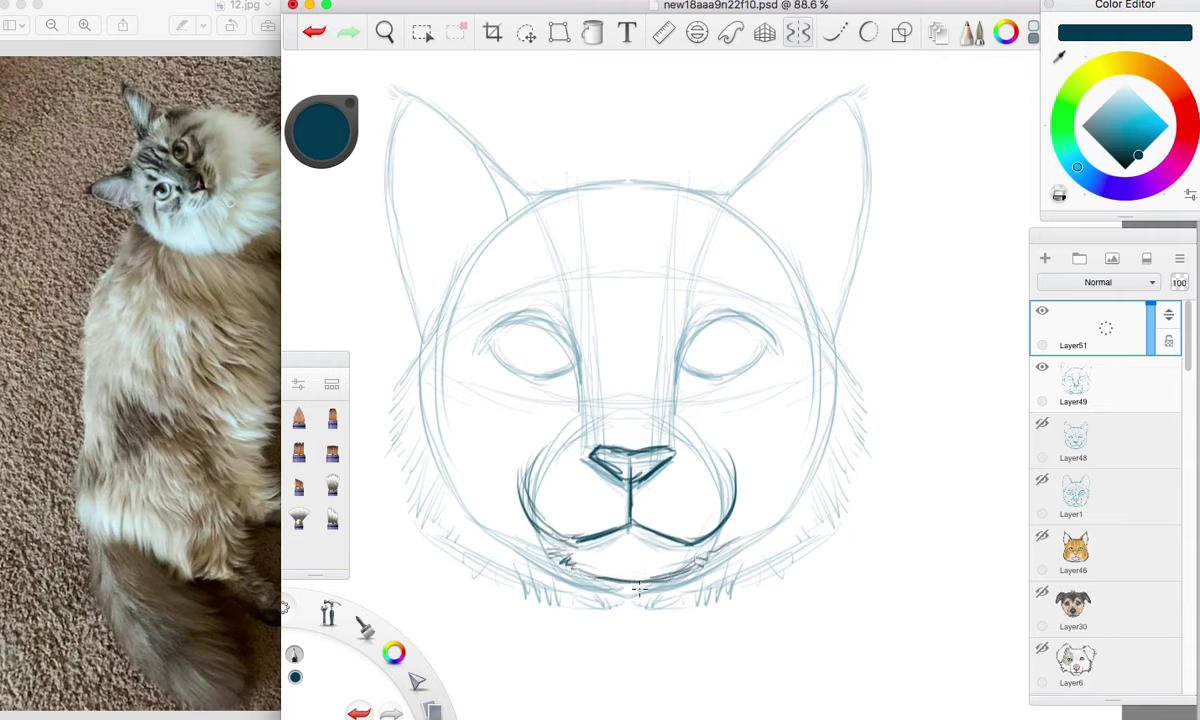
# Outline the jaw and both cheeks with short fur strokes, adding the inner ear edges and faint whisker lines on the muzzle.
pyautogui.moveTo(640, 590)
pyautogui.mouseDown()
pyautogui.moveTo(620, 604)
pyautogui.moveTo(492, 560)
pyautogui.moveTo(488, 583)
pyautogui.moveTo(456, 525)
pyautogui.moveTo(425, 503)
pyautogui.moveTo(432, 487)
pyautogui.mouseUp()
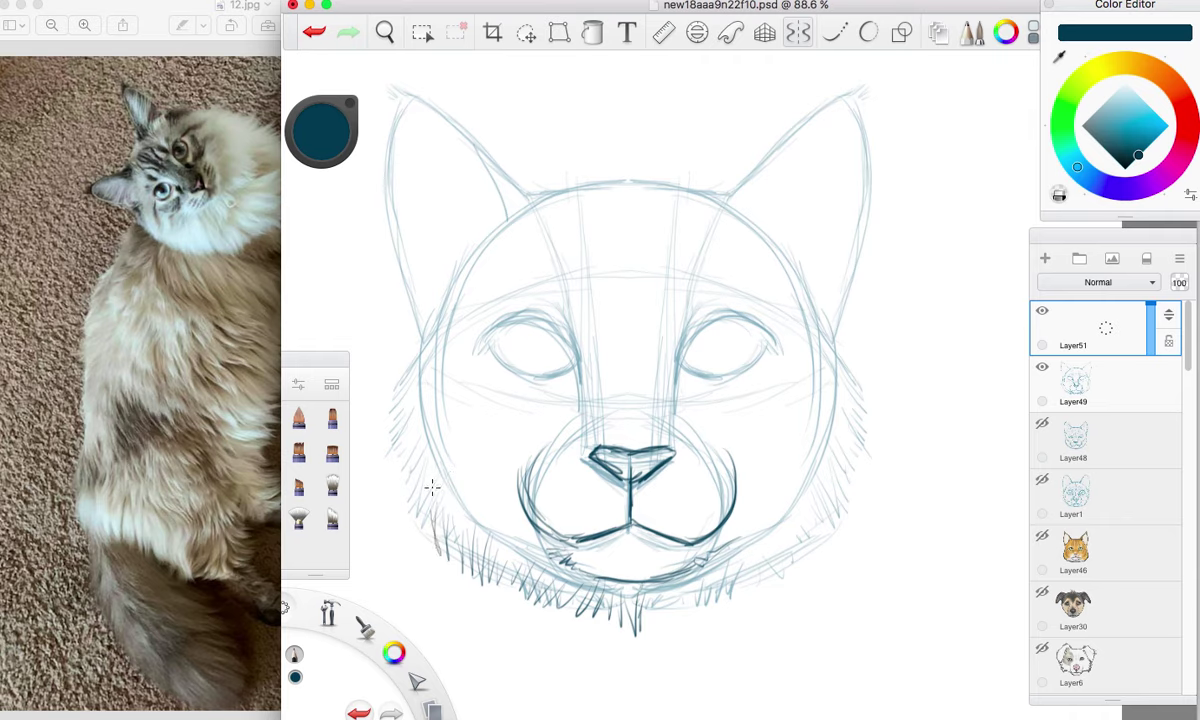
pyautogui.moveTo(426, 538)
pyautogui.mouseDown()
pyautogui.moveTo(388, 425)
pyautogui.moveTo(415, 364)
pyautogui.moveTo(380, 423)
pyautogui.moveTo(383, 455)
pyautogui.moveTo(388, 383)
pyautogui.moveTo(424, 318)
pyautogui.moveTo(392, 300)
pyautogui.moveTo(418, 272)
pyautogui.mouseUp()
pyautogui.moveTo(490, 210); pyautogui.dragTo(467, 148)
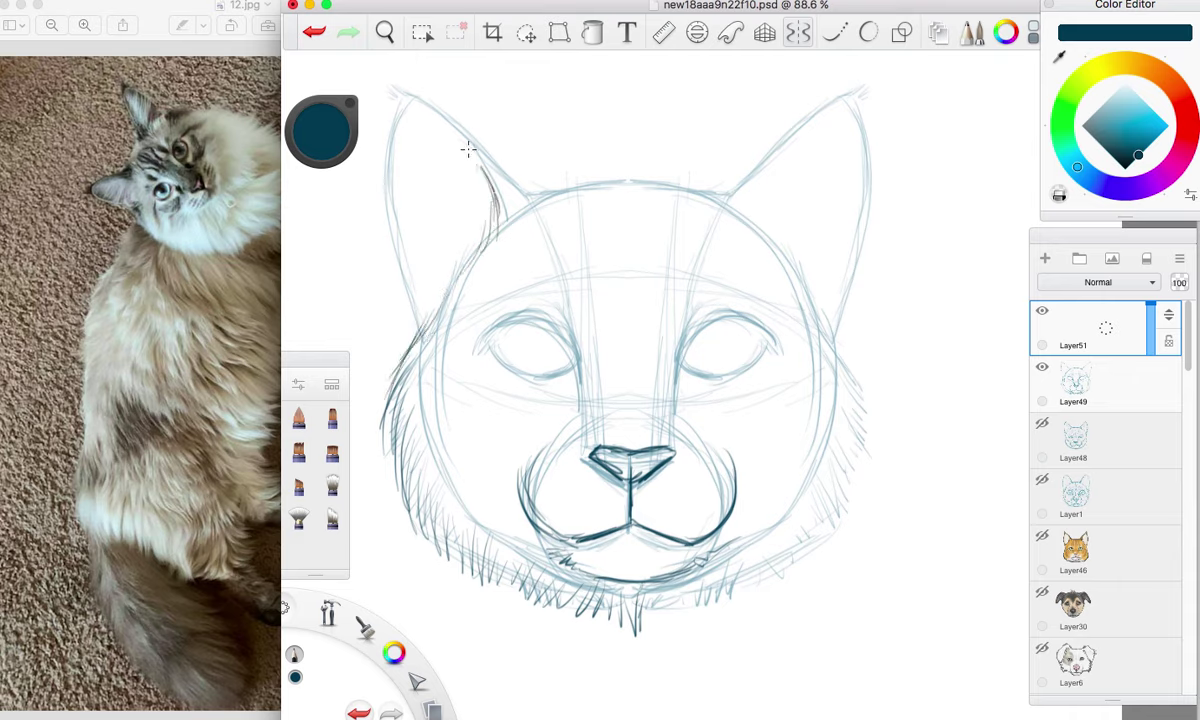
pyautogui.moveTo(778, 145)
pyautogui.mouseDown()
pyautogui.moveTo(753, 193)
pyautogui.moveTo(761, 182)
pyautogui.moveTo(759, 232)
pyautogui.moveTo(806, 265)
pyautogui.moveTo(887, 484)
pyautogui.moveTo(822, 485)
pyautogui.moveTo(838, 517)
pyautogui.moveTo(762, 580)
pyautogui.mouseUp()
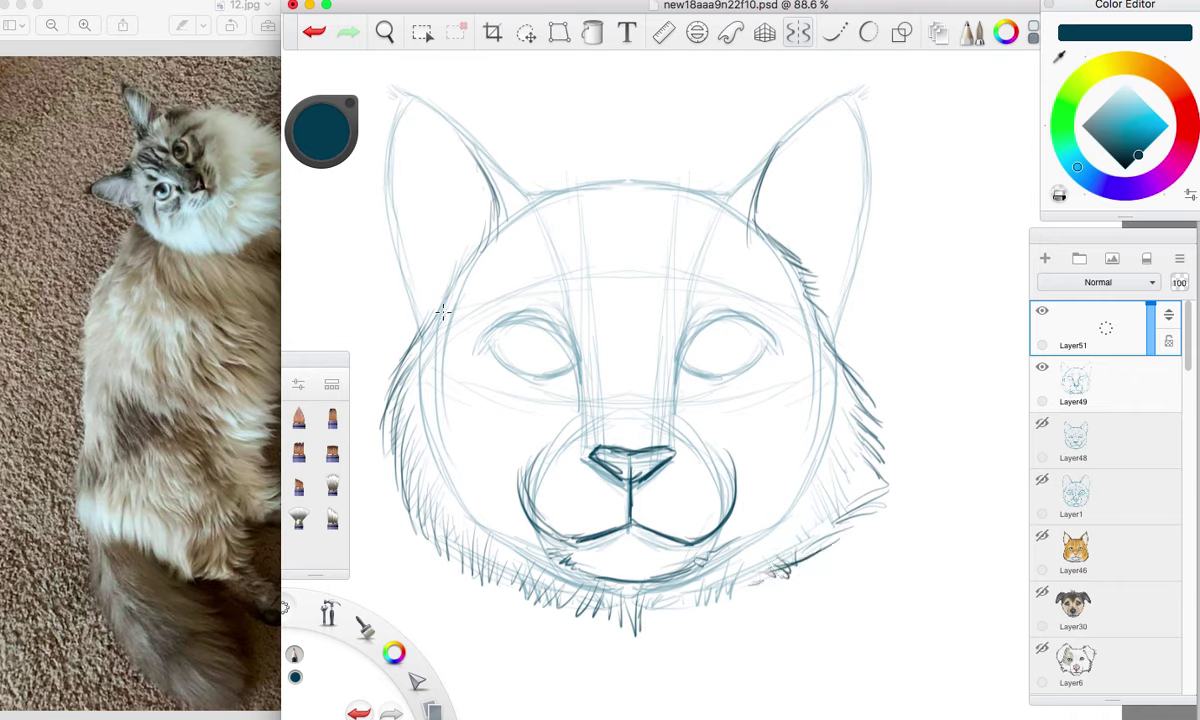
pyautogui.moveTo(437, 316)
pyautogui.mouseDown()
pyautogui.moveTo(362, 408)
pyautogui.moveTo(391, 503)
pyautogui.moveTo(380, 495)
pyautogui.moveTo(527, 588)
pyautogui.mouseUp()
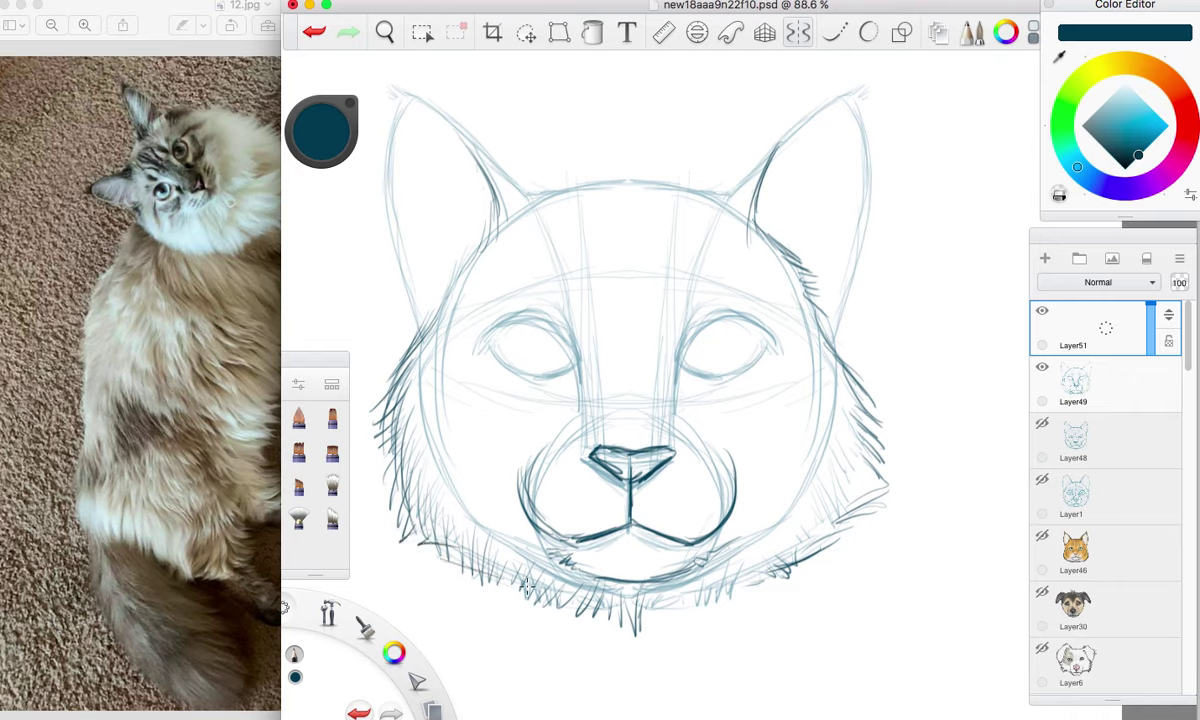
pyautogui.moveTo(869, 341)
pyautogui.mouseDown()
pyautogui.moveTo(845, 400)
pyautogui.moveTo(880, 455)
pyautogui.moveTo(862, 484)
pyautogui.moveTo(758, 581)
pyautogui.moveTo(670, 625)
pyautogui.mouseUp()
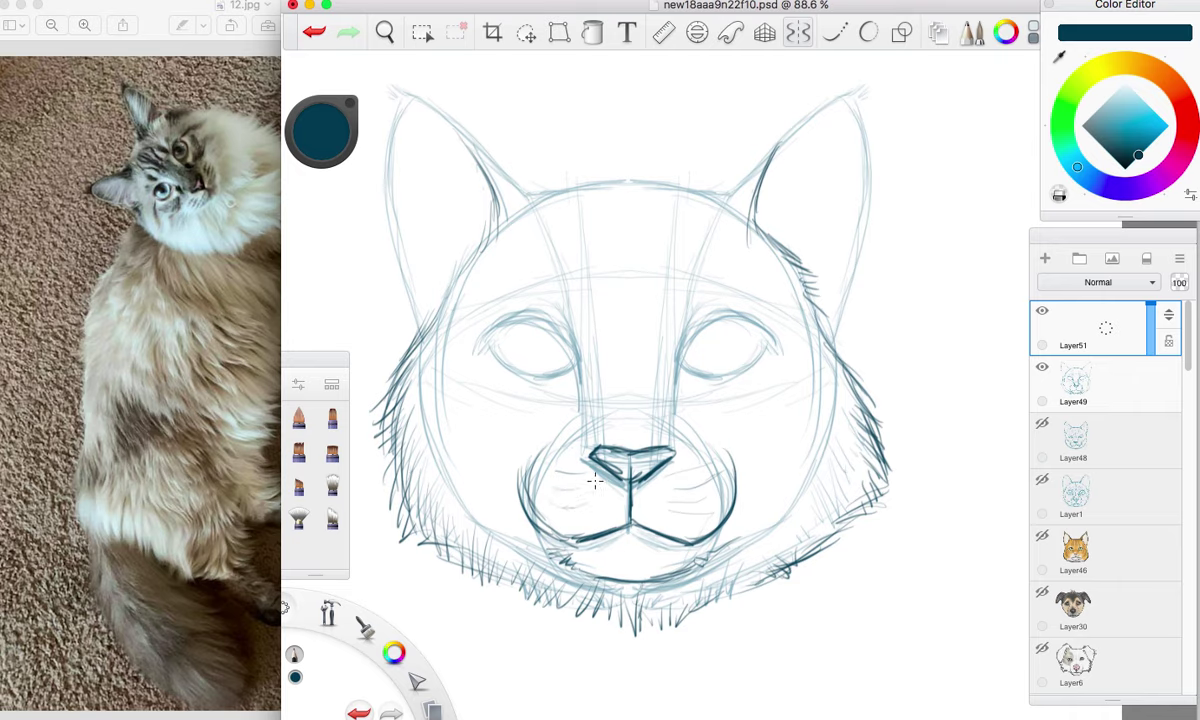
# Draw a vertical center line up from the nose and outline the top of the head between the ears.
pyautogui.moveTo(631, 418); pyautogui.dragTo(626, 252)
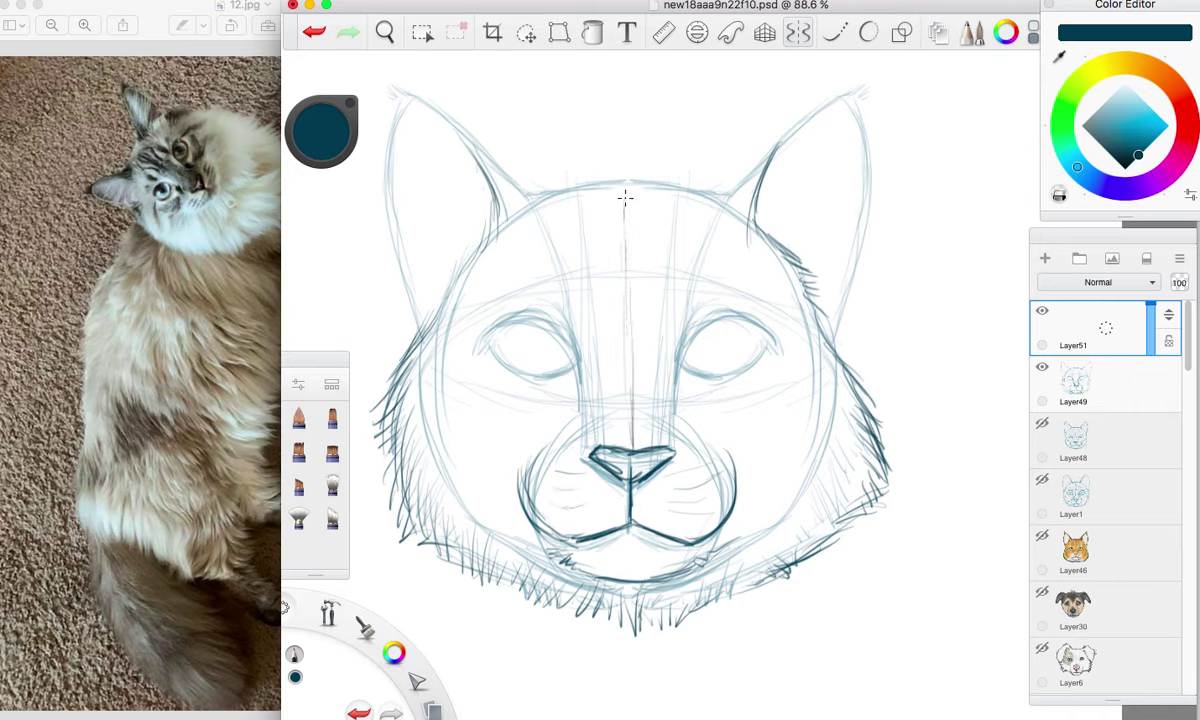
pyautogui.moveTo(653, 184); pyautogui.dragTo(620, 194)
pyautogui.moveTo(530, 193)
pyautogui.mouseDown()
pyautogui.moveTo(465, 148)
pyautogui.moveTo(535, 188)
pyautogui.moveTo(635, 180)
pyautogui.moveTo(702, 196)
pyautogui.moveTo(760, 166)
pyautogui.mouseUp()
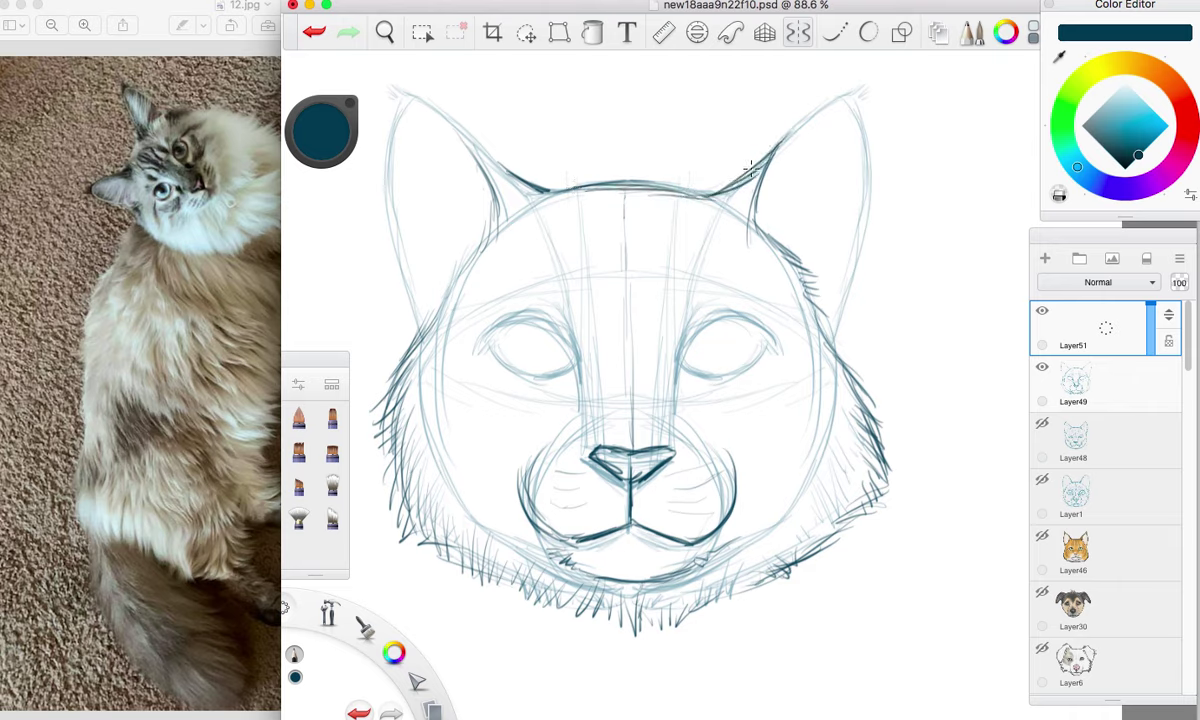
# Outline the left ear in dark teal and fill its inside with fine fur strokes.
pyautogui.moveTo(470, 168)
pyautogui.mouseDown()
pyautogui.moveTo(492, 205)
pyautogui.moveTo(487, 237)
pyautogui.mouseUp()
pyautogui.moveTo(485, 184); pyautogui.dragTo(494, 206)
pyautogui.moveTo(436, 123)
pyautogui.mouseDown()
pyautogui.moveTo(473, 151)
pyautogui.moveTo(454, 143)
pyautogui.moveTo(463, 154)
pyautogui.moveTo(445, 155)
pyautogui.moveTo(458, 188)
pyautogui.moveTo(482, 202)
pyautogui.moveTo(419, 324)
pyautogui.moveTo(392, 186)
pyautogui.moveTo(413, 333)
pyautogui.moveTo(393, 148)
pyautogui.moveTo(395, 195)
pyautogui.moveTo(402, 113)
pyautogui.moveTo(384, 76)
pyautogui.moveTo(410, 98)
pyautogui.mouseUp()
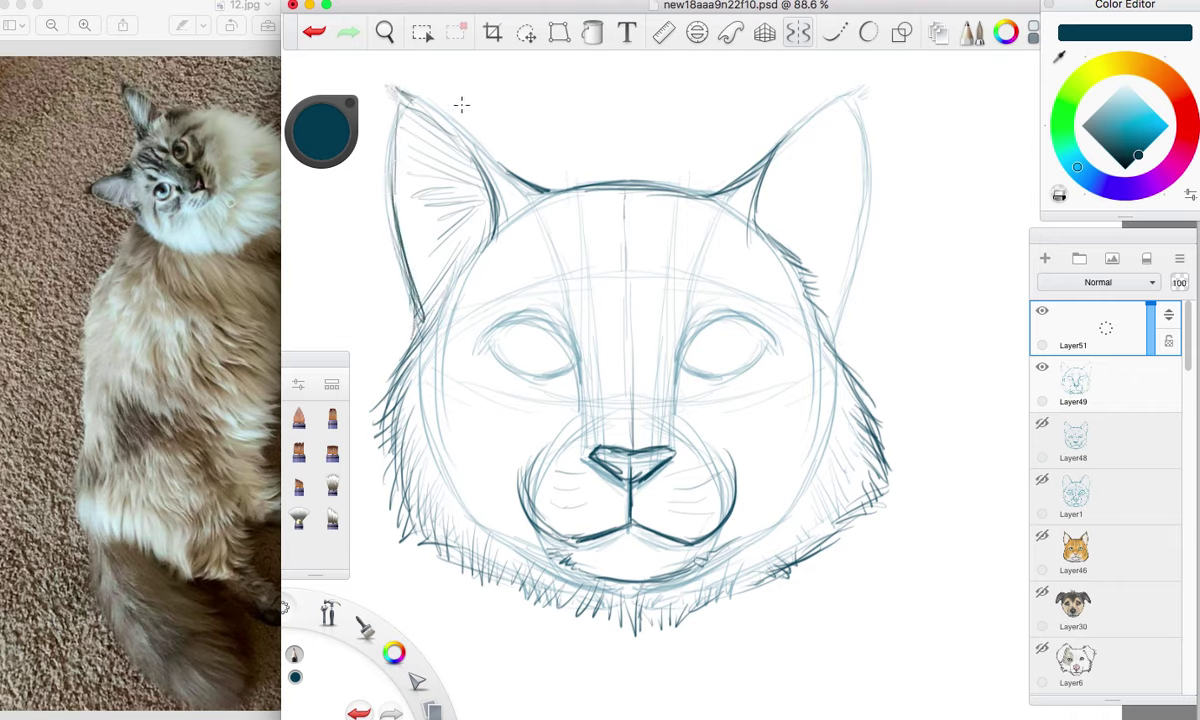
# Outline the right ear in dark teal and fill its inside with fine diagonal fur strokes.
pyautogui.moveTo(755, 193)
pyautogui.mouseDown()
pyautogui.moveTo(831, 107)
pyautogui.moveTo(791, 131)
pyautogui.moveTo(829, 102)
pyautogui.moveTo(865, 100)
pyautogui.moveTo(865, 152)
pyautogui.moveTo(852, 104)
pyautogui.moveTo(857, 233)
pyautogui.moveTo(863, 149)
pyautogui.moveTo(844, 286)
pyautogui.moveTo(860, 240)
pyautogui.moveTo(829, 349)
pyautogui.mouseUp()
pyautogui.moveTo(828, 348); pyautogui.dragTo(836, 279)
pyautogui.moveTo(822, 318); pyautogui.dragTo(837, 258)
pyautogui.moveTo(811, 286); pyautogui.dragTo(834, 218)
pyautogui.moveTo(803, 246)
pyautogui.mouseDown()
pyautogui.moveTo(856, 181)
pyautogui.moveTo(795, 236)
pyautogui.moveTo(786, 219)
pyautogui.moveTo(852, 145)
pyautogui.moveTo(770, 203)
pyautogui.moveTo(793, 131)
pyautogui.mouseUp()
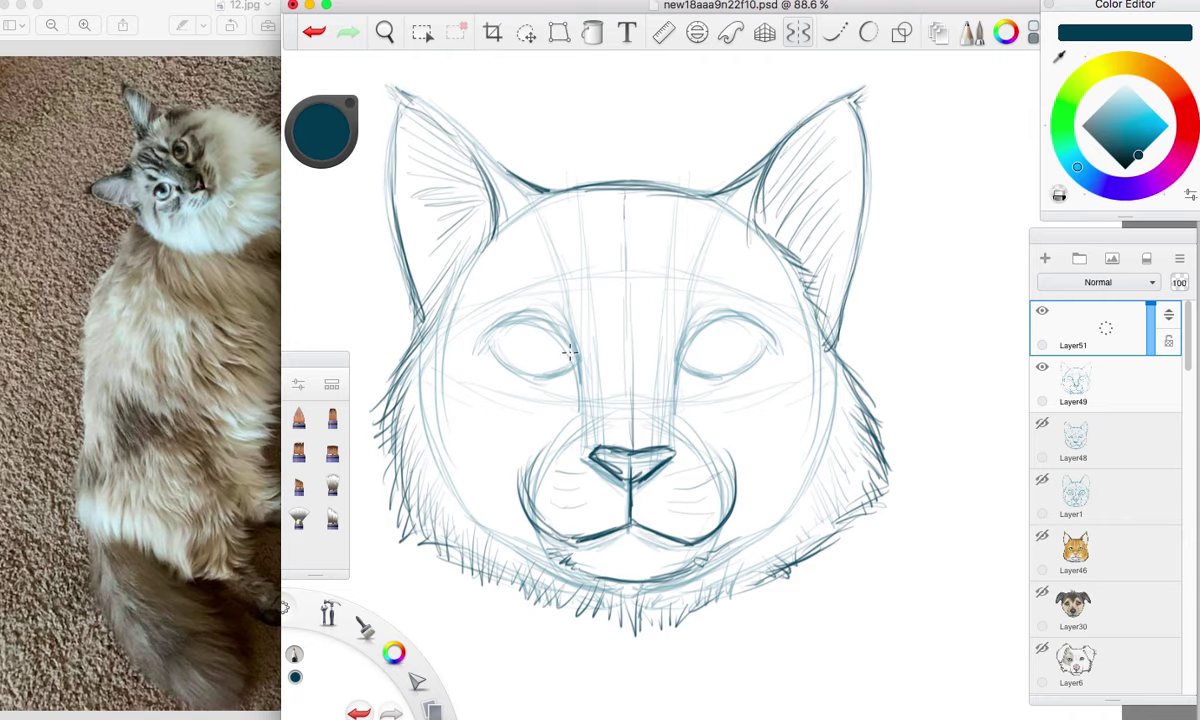
# Outline both eyes with darker lids and corners, and sketch angular cheek contours beneath them.
pyautogui.moveTo(577, 383)
pyautogui.mouseDown()
pyautogui.moveTo(557, 331)
pyautogui.moveTo(565, 343)
pyautogui.moveTo(532, 326)
pyautogui.moveTo(545, 325)
pyautogui.moveTo(489, 342)
pyautogui.moveTo(503, 330)
pyautogui.moveTo(518, 375)
pyautogui.moveTo(497, 343)
pyautogui.moveTo(544, 378)
pyautogui.moveTo(502, 370)
pyautogui.moveTo(550, 380)
pyautogui.moveTo(540, 382)
pyautogui.moveTo(571, 358)
pyautogui.mouseUp()
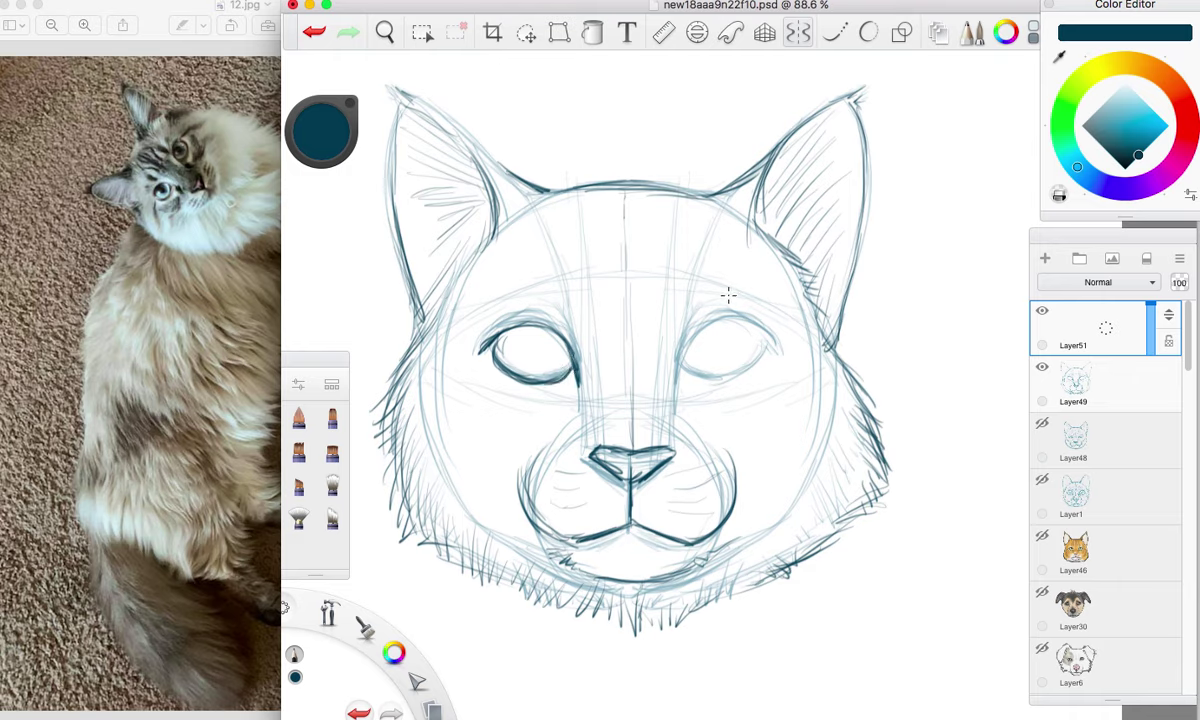
pyautogui.moveTo(679, 360)
pyautogui.mouseDown()
pyautogui.moveTo(695, 334)
pyautogui.moveTo(688, 344)
pyautogui.moveTo(710, 321)
pyautogui.moveTo(693, 335)
pyautogui.moveTo(745, 319)
pyautogui.moveTo(735, 318)
pyautogui.moveTo(772, 342)
pyautogui.moveTo(722, 385)
pyautogui.moveTo(687, 374)
pyautogui.moveTo(716, 383)
pyautogui.mouseUp()
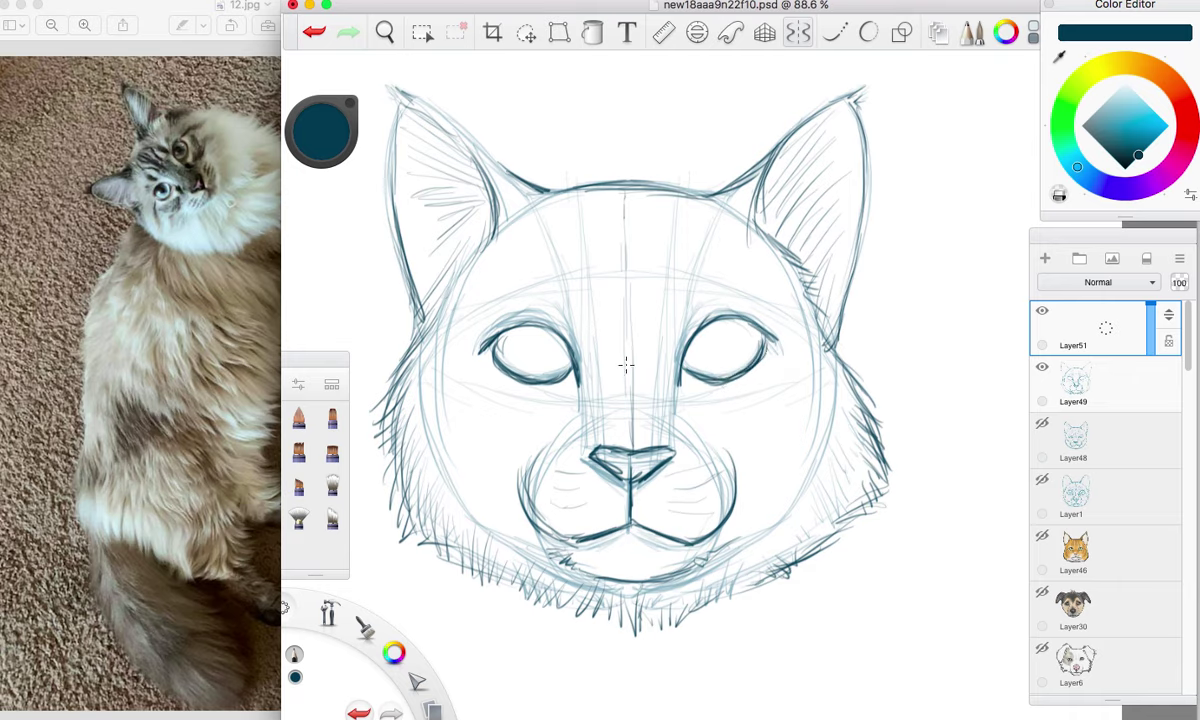
pyautogui.moveTo(462, 384); pyautogui.dragTo(433, 456)
pyautogui.moveTo(472, 376)
pyautogui.mouseDown()
pyautogui.moveTo(436, 434)
pyautogui.moveTo(451, 405)
pyautogui.moveTo(436, 462)
pyautogui.mouseUp()
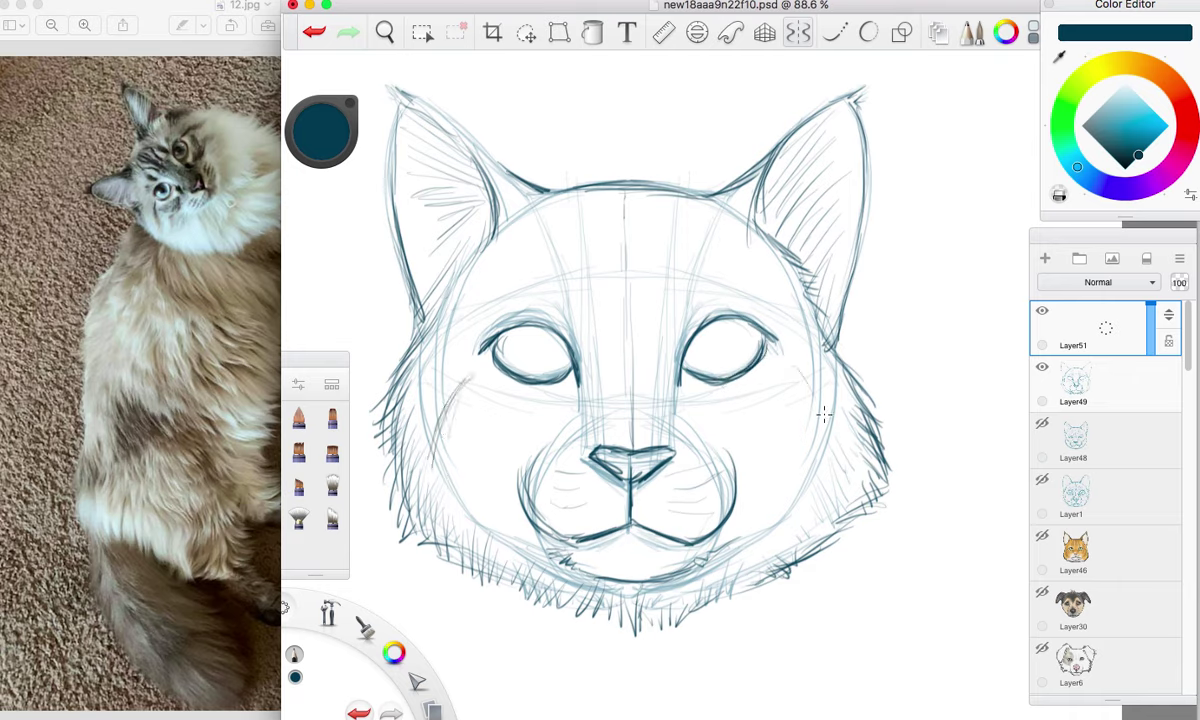
pyautogui.moveTo(800, 375)
pyautogui.mouseDown()
pyautogui.moveTo(827, 443)
pyautogui.moveTo(786, 412)
pyautogui.moveTo(755, 446)
pyautogui.moveTo(685, 397)
pyautogui.moveTo(675, 432)
pyautogui.mouseUp()
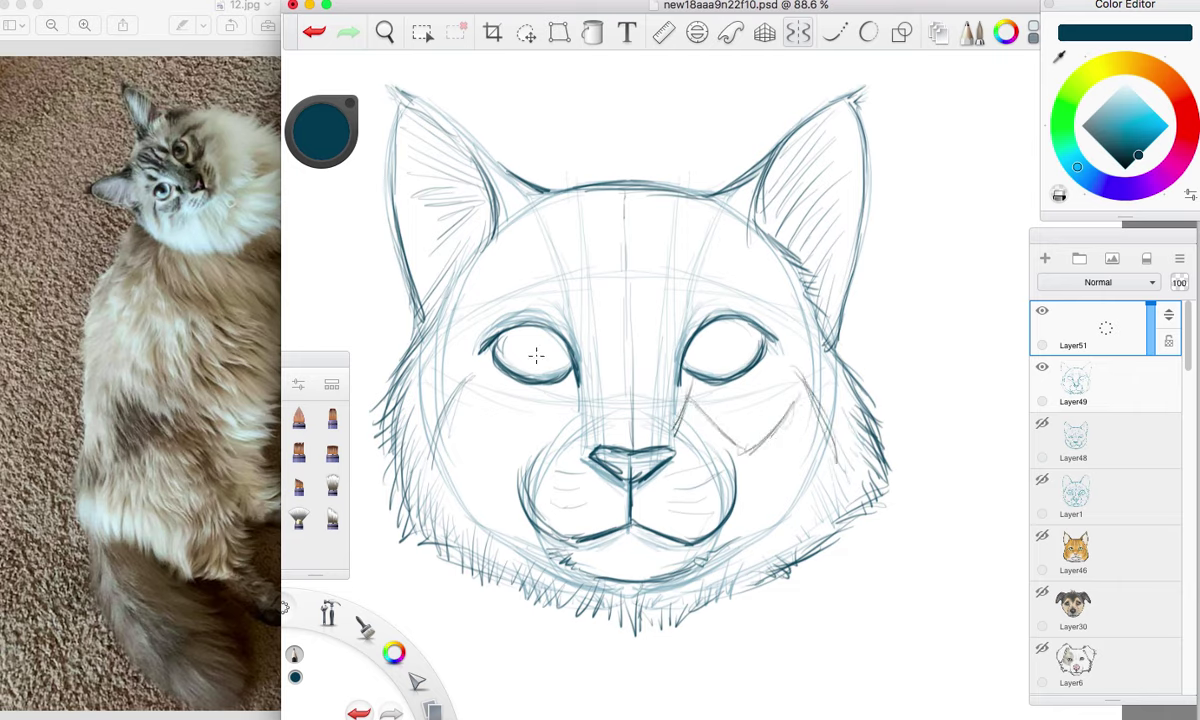
pyautogui.moveTo(558, 395)
pyautogui.mouseDown()
pyautogui.moveTo(497, 466)
pyautogui.moveTo(463, 383)
pyautogui.mouseUp()
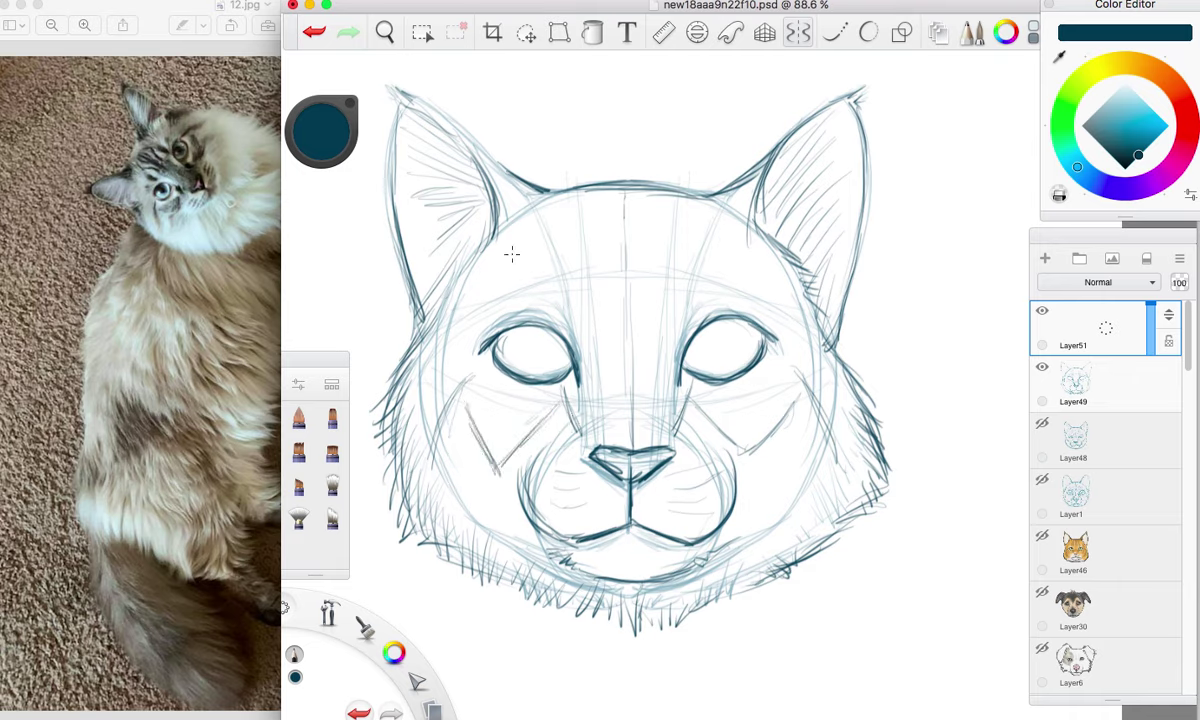
# Draw tabby stripe markings on the center of the forehead and above the inner eye corners.
pyautogui.moveTo(558, 260)
pyautogui.mouseDown()
pyautogui.moveTo(563, 311)
pyautogui.moveTo(558, 262)
pyautogui.mouseUp()
pyautogui.moveTo(626, 198)
pyautogui.mouseDown()
pyautogui.moveTo(625, 311)
pyautogui.moveTo(673, 281)
pyautogui.moveTo(623, 247)
pyautogui.moveTo(618, 227)
pyautogui.moveTo(633, 211)
pyautogui.moveTo(627, 252)
pyautogui.mouseUp()
pyautogui.moveTo(595, 209)
pyautogui.mouseDown()
pyautogui.moveTo(594, 257)
pyautogui.moveTo(613, 290)
pyautogui.mouseUp()
pyautogui.moveTo(668, 208); pyautogui.dragTo(642, 301)
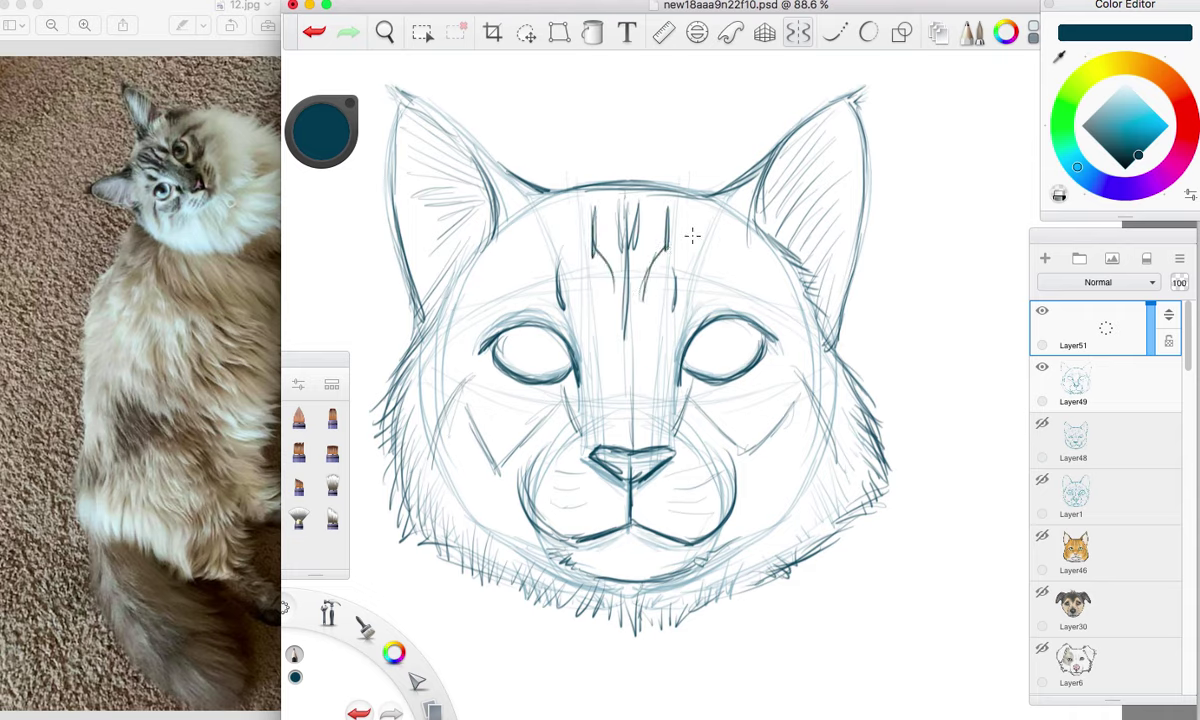
# Add short fur strokes near the ear bases and draw a round pupil in each eye.
pyautogui.moveTo(815, 298)
pyautogui.mouseDown()
pyautogui.moveTo(791, 295)
pyautogui.moveTo(829, 317)
pyautogui.mouseUp()
pyautogui.moveTo(497, 262); pyautogui.dragTo(478, 272)
pyautogui.moveTo(490, 269); pyautogui.dragTo(473, 287)
pyautogui.moveTo(515, 206); pyautogui.dragTo(510, 239)
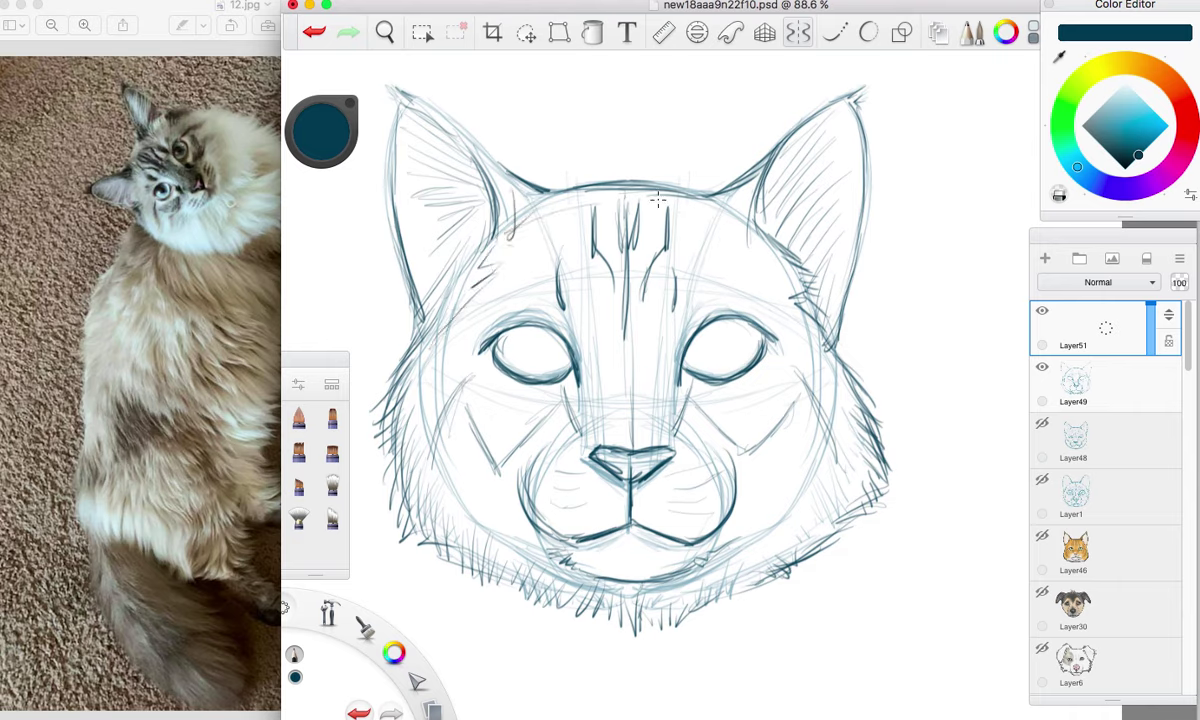
pyautogui.moveTo(531, 328)
pyautogui.mouseDown()
pyautogui.moveTo(549, 362)
pyautogui.moveTo(514, 343)
pyautogui.mouseUp()
pyautogui.moveTo(701, 331)
pyautogui.mouseDown()
pyautogui.moveTo(713, 358)
pyautogui.moveTo(729, 357)
pyautogui.mouseUp()
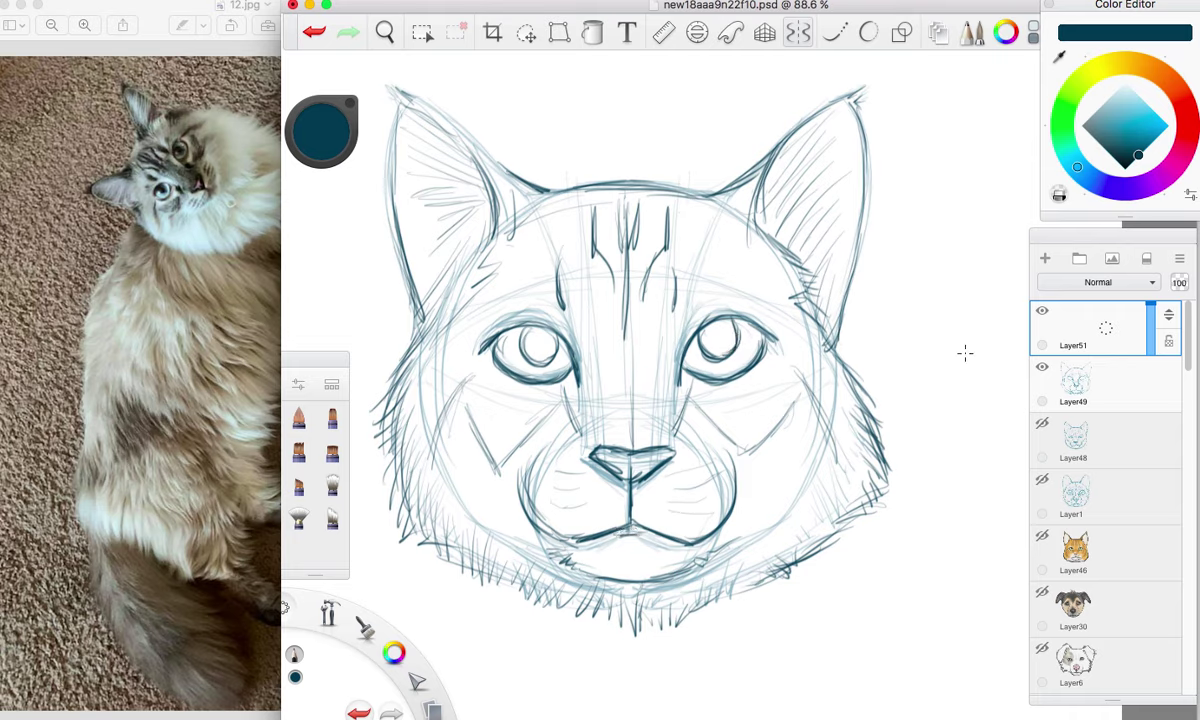
# Hide the rough guide sketch layer and lower the refined line drawing layer's opacity to 56.
pyautogui.click(1042, 367)
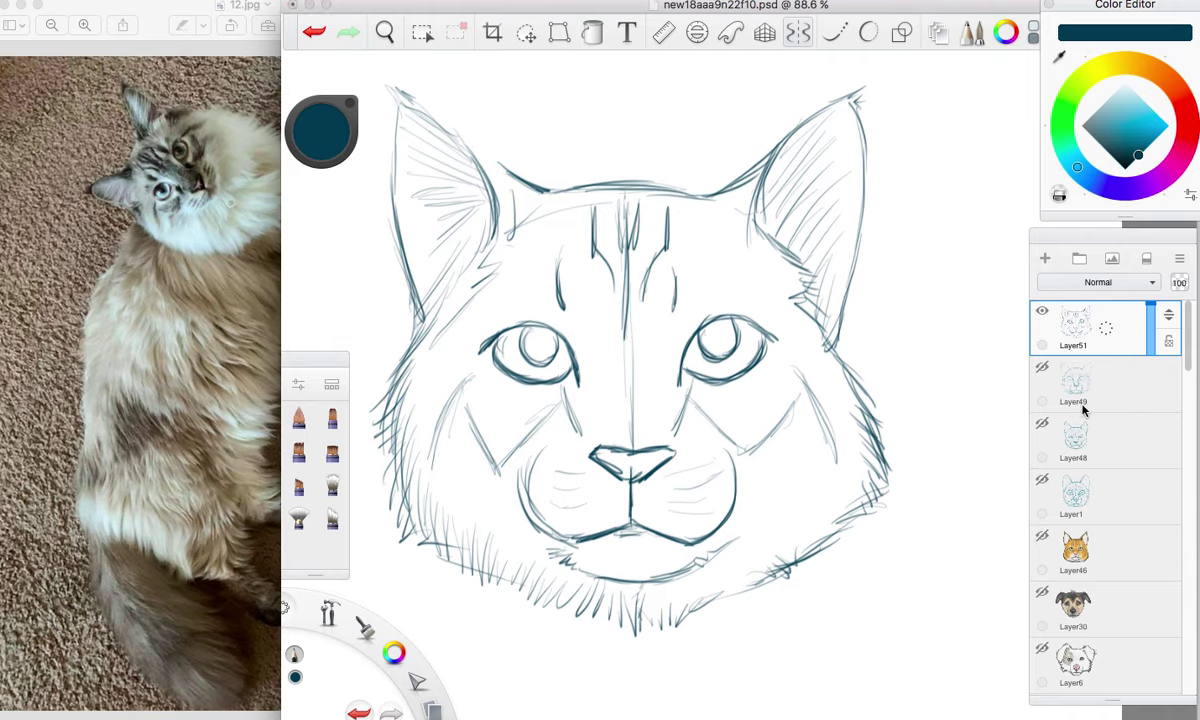
pyautogui.click(1110, 385)
pyautogui.click(1125, 340)
pyautogui.moveTo(1155, 318); pyautogui.dragTo(1080, 308)
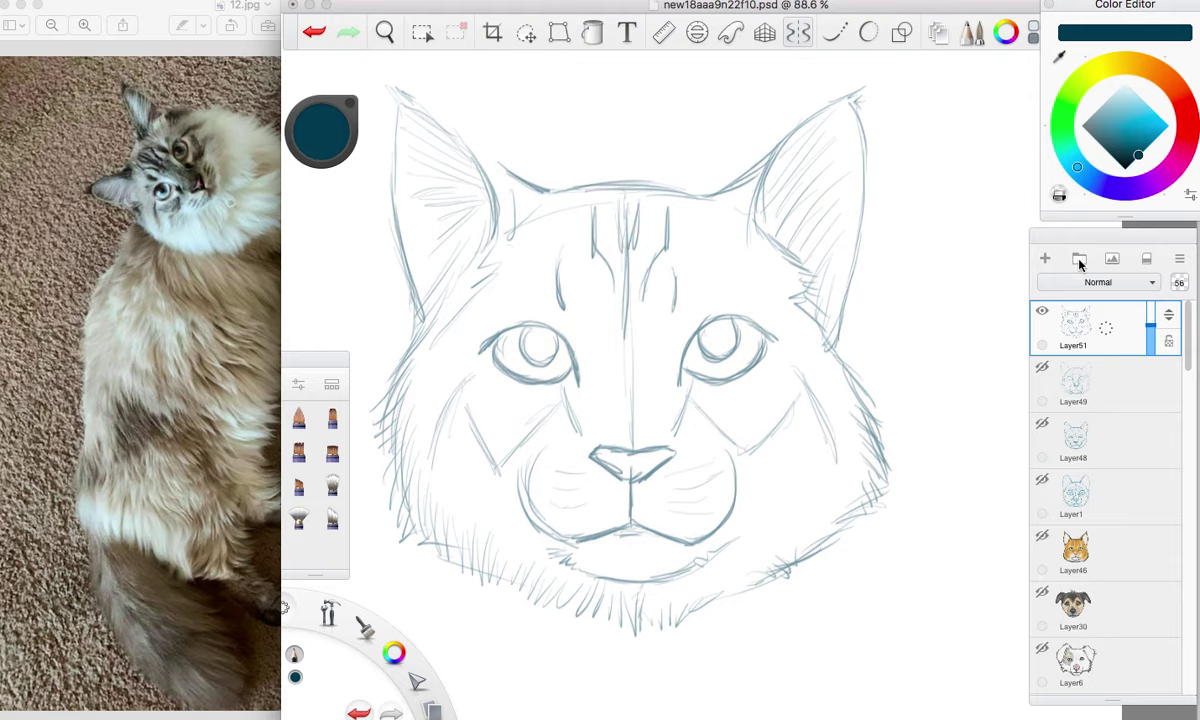
# Add a new layer beneath the line drawing and choose a pale cream color.
pyautogui.click(1080, 380)
pyautogui.click(1050, 262)
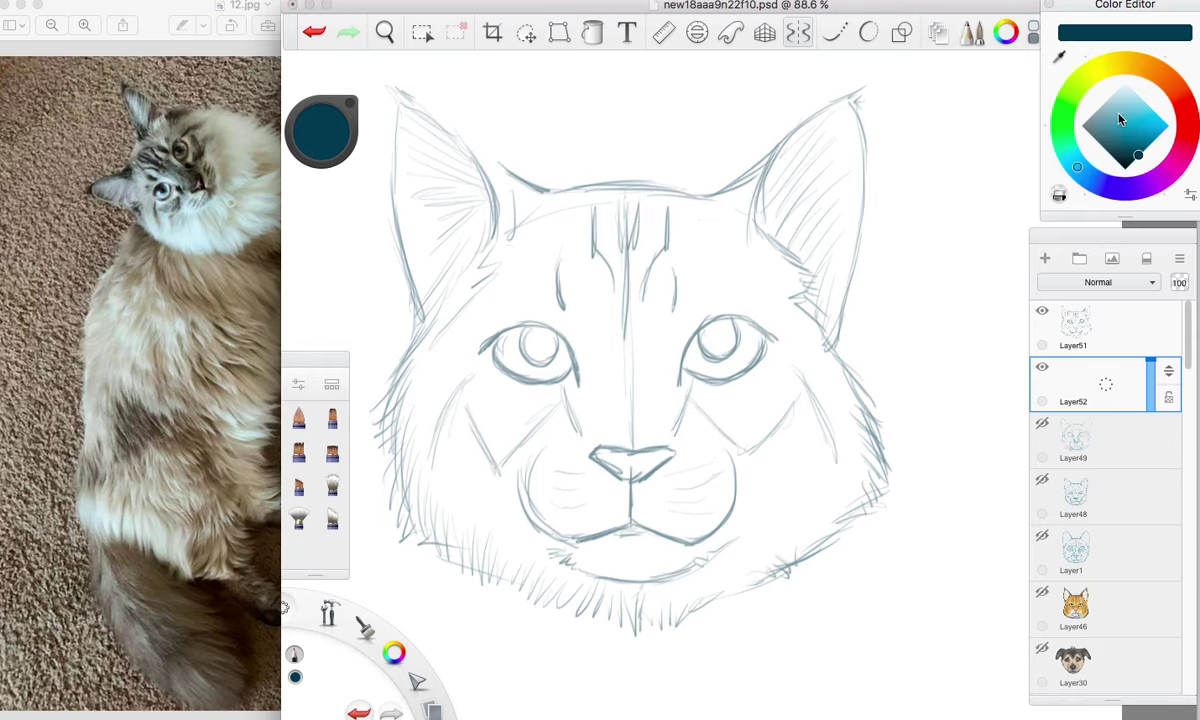
pyautogui.click(1119, 63)
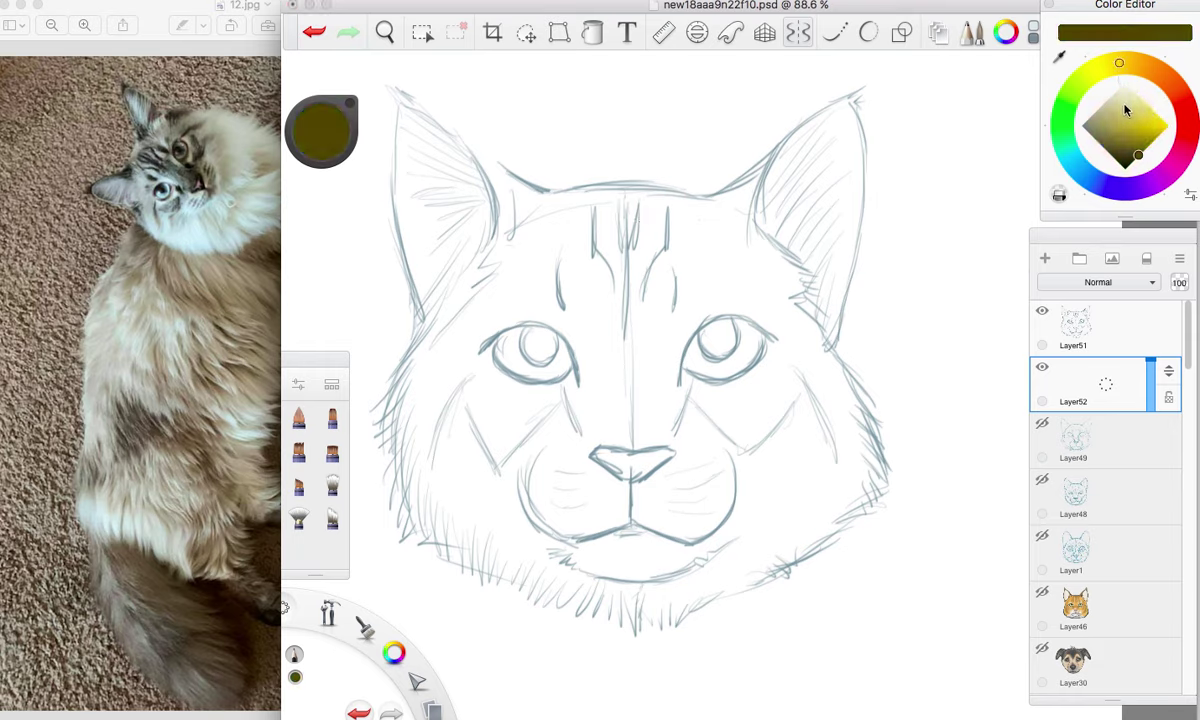
pyautogui.moveTo(1125, 110); pyautogui.dragTo(1125, 86)
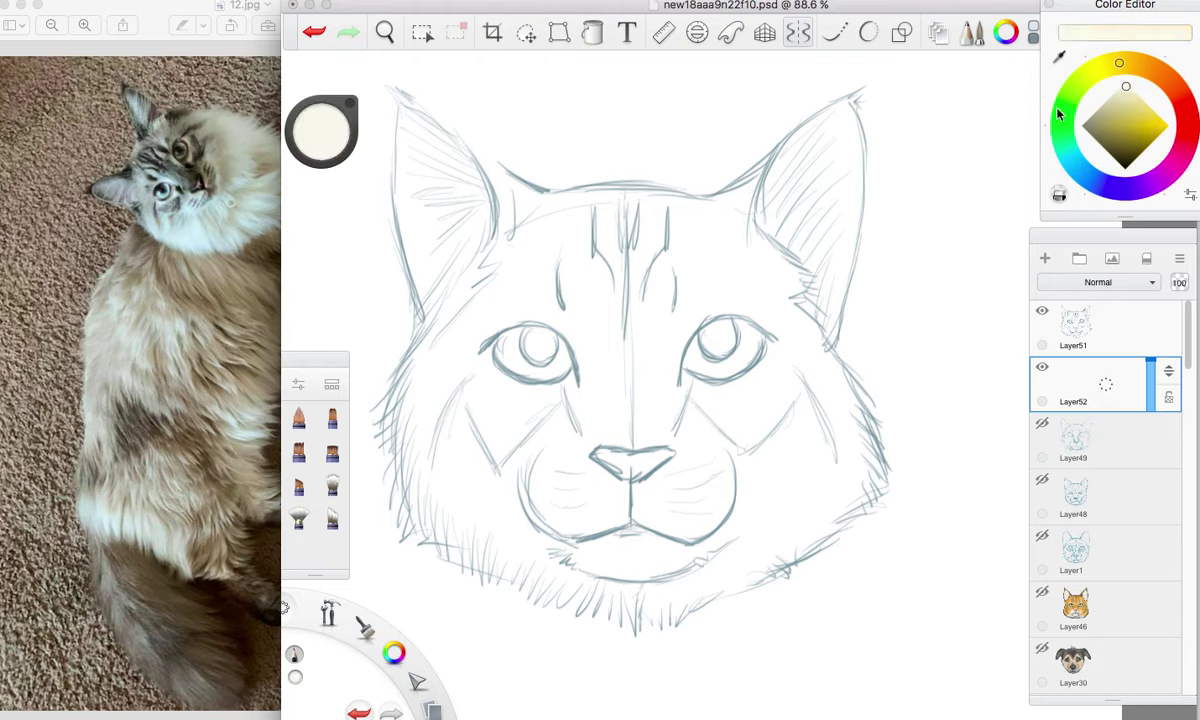
# Block in the left half of the cat's face, from brow to lower cheek, with cream using the square acrylic brush.
pyautogui.click(332, 452)
pyautogui.moveTo(490, 276)
pyautogui.mouseDown()
pyautogui.moveTo(426, 349)
pyautogui.moveTo(523, 252)
pyautogui.moveTo(422, 385)
pyautogui.moveTo(506, 320)
pyautogui.moveTo(464, 391)
pyautogui.moveTo(475, 416)
pyautogui.moveTo(528, 333)
pyautogui.moveTo(514, 464)
pyautogui.moveTo(543, 354)
pyautogui.mouseUp()
pyautogui.moveTo(565, 427)
pyautogui.mouseDown()
pyautogui.moveTo(564, 343)
pyautogui.moveTo(521, 477)
pyautogui.moveTo(474, 542)
pyautogui.moveTo(450, 541)
pyautogui.moveTo(480, 423)
pyautogui.moveTo(467, 414)
pyautogui.moveTo(412, 525)
pyautogui.mouseUp()
pyautogui.moveTo(408, 478); pyautogui.dragTo(431, 404)
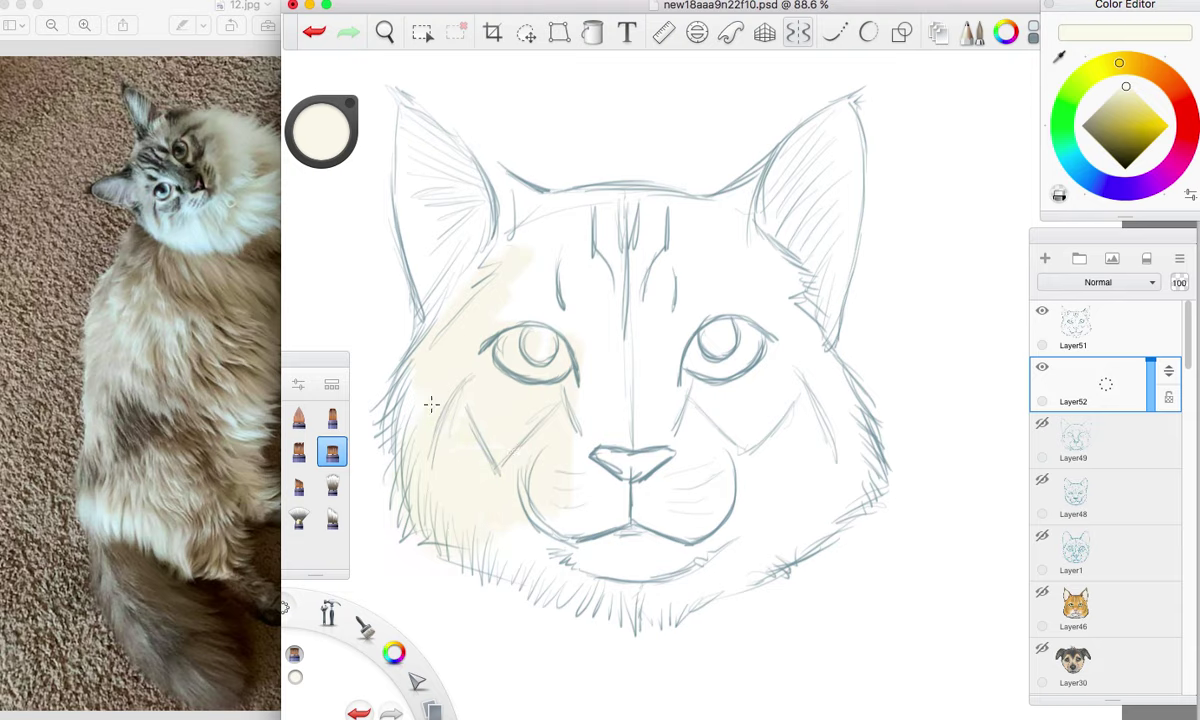
pyautogui.moveTo(543, 262); pyautogui.dragTo(526, 271)
pyautogui.moveTo(540, 344)
pyautogui.mouseDown()
pyautogui.moveTo(589, 479)
pyautogui.moveTo(505, 477)
pyautogui.mouseUp()
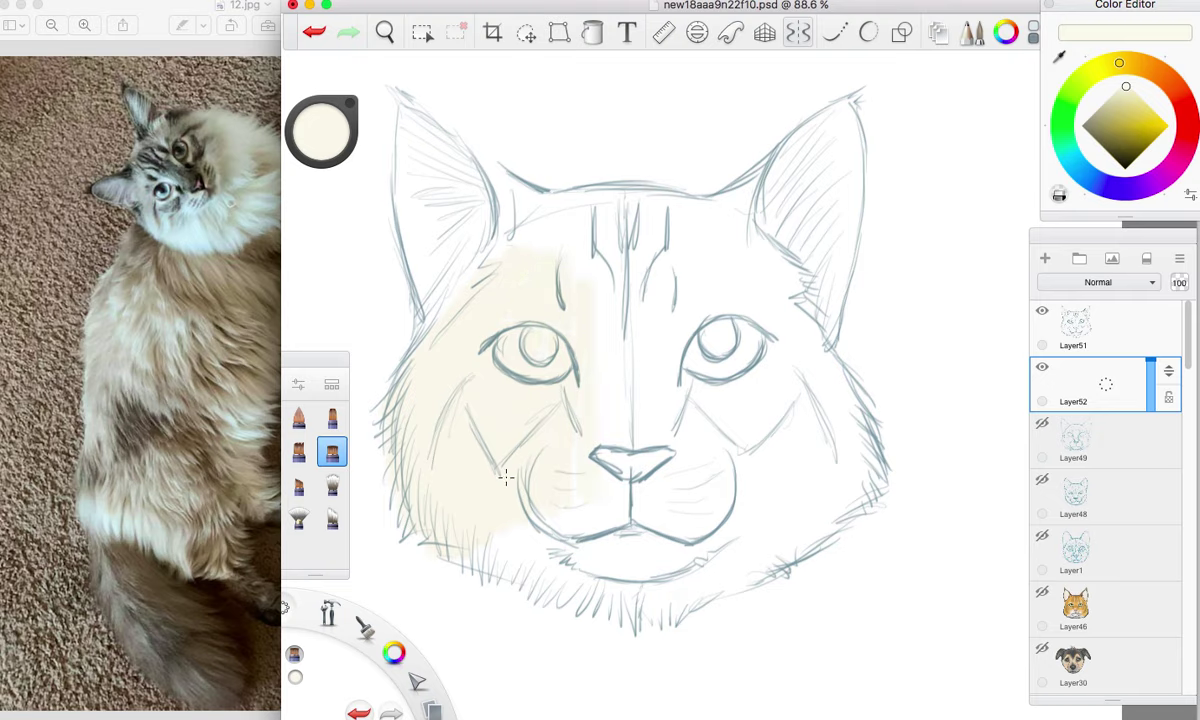
# Extend the cream base along the jaw and chin, up the right cheek edge and across the forehead.
pyautogui.moveTo(523, 544); pyautogui.dragTo(459, 540)
pyautogui.moveTo(568, 566)
pyautogui.mouseDown()
pyautogui.moveTo(483, 539)
pyautogui.moveTo(626, 594)
pyautogui.moveTo(599, 596)
pyautogui.moveTo(466, 538)
pyautogui.moveTo(661, 613)
pyautogui.moveTo(573, 592)
pyautogui.moveTo(648, 615)
pyautogui.moveTo(733, 541)
pyautogui.moveTo(665, 606)
pyautogui.moveTo(725, 557)
pyautogui.moveTo(793, 527)
pyautogui.mouseUp()
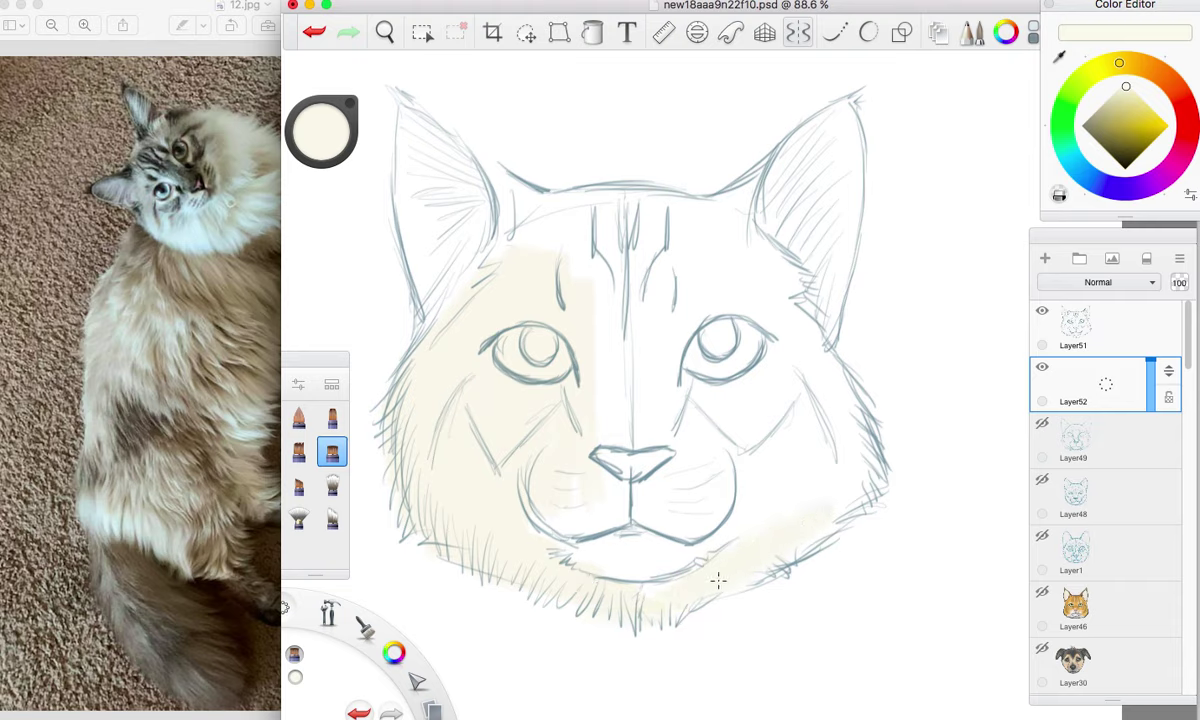
pyautogui.moveTo(726, 579)
pyautogui.mouseDown()
pyautogui.moveTo(853, 493)
pyautogui.moveTo(845, 502)
pyautogui.moveTo(853, 458)
pyautogui.moveTo(800, 339)
pyautogui.mouseUp()
pyautogui.moveTo(791, 292)
pyautogui.mouseDown()
pyautogui.moveTo(733, 232)
pyautogui.moveTo(652, 230)
pyautogui.moveTo(628, 213)
pyautogui.moveTo(700, 211)
pyautogui.moveTo(559, 203)
pyautogui.moveTo(560, 216)
pyautogui.moveTo(640, 229)
pyautogui.mouseUp()
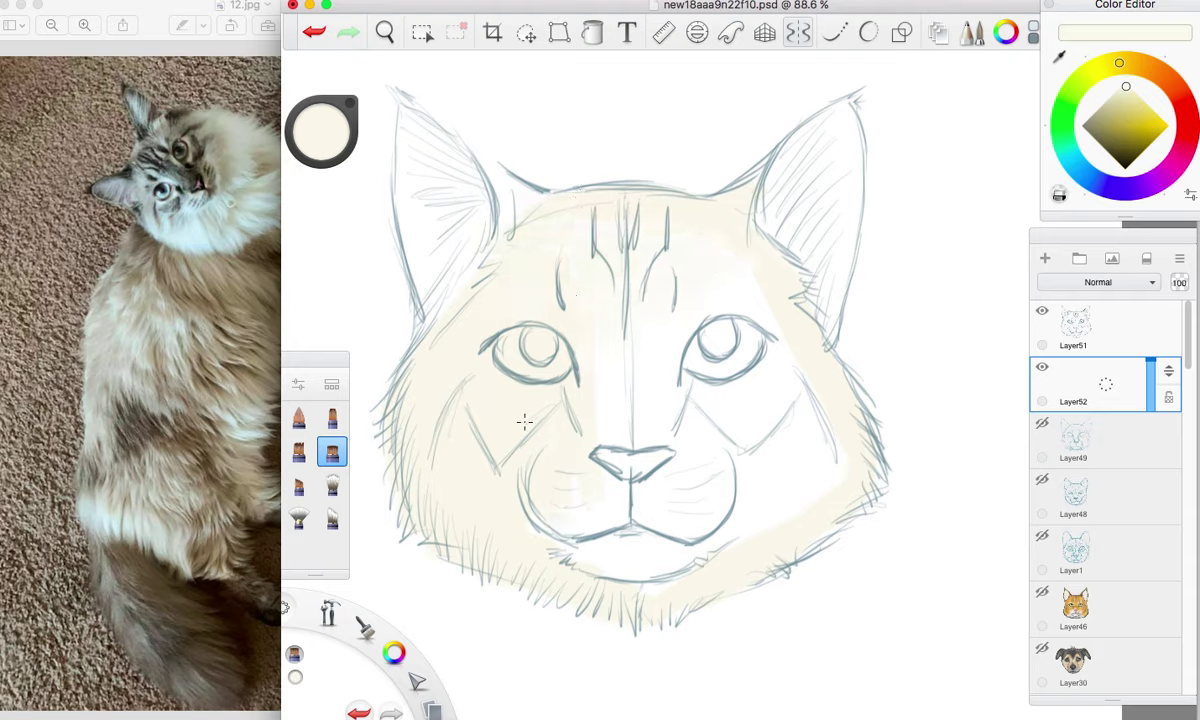
# Switch to another brush and fill the remaining unpainted areas of the muzzle, right cheek and brow with cream.
pyautogui.moveTo(368, 641); pyautogui.dragTo(412, 602)
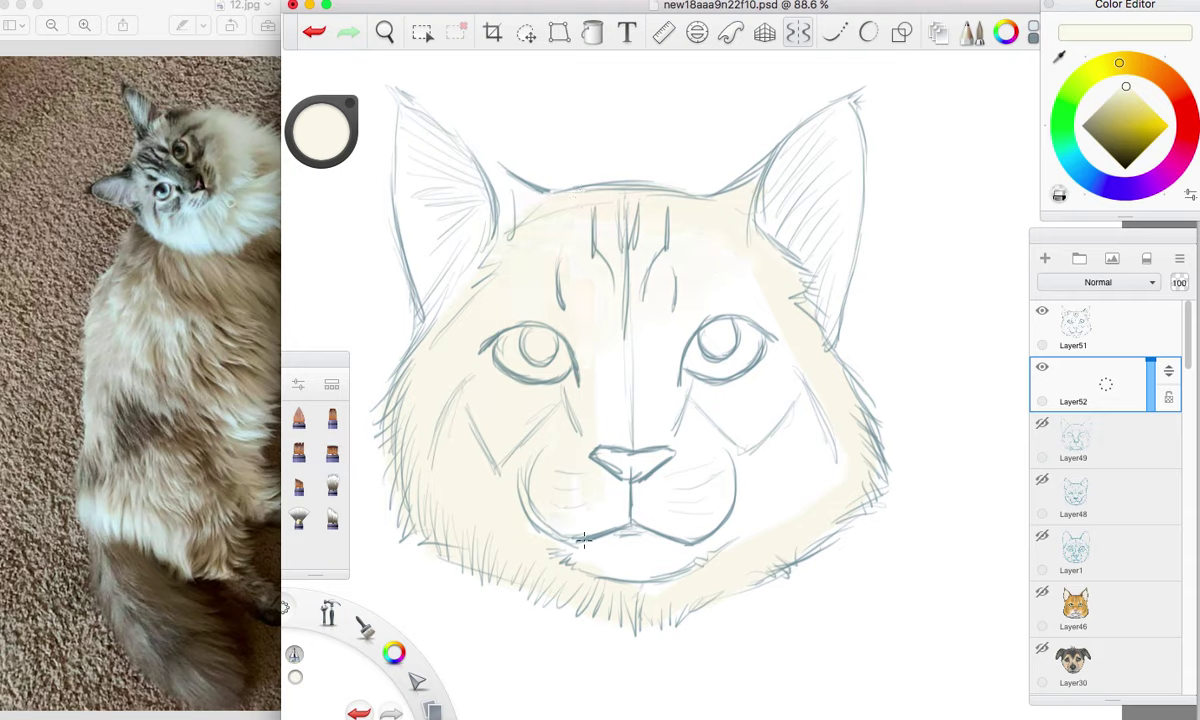
pyautogui.moveTo(365, 625)
pyautogui.mouseDown()
pyautogui.moveTo(400, 655)
pyautogui.moveTo(429, 643)
pyautogui.mouseUp()
pyautogui.moveTo(577, 573)
pyautogui.mouseDown()
pyautogui.moveTo(592, 503)
pyautogui.moveTo(608, 563)
pyautogui.moveTo(627, 388)
pyautogui.moveTo(676, 292)
pyautogui.moveTo(668, 372)
pyautogui.moveTo(785, 367)
pyautogui.moveTo(769, 517)
pyautogui.mouseUp()
pyautogui.moveTo(636, 600)
pyautogui.mouseDown()
pyautogui.moveTo(720, 428)
pyautogui.moveTo(700, 400)
pyautogui.moveTo(675, 425)
pyautogui.mouseUp()
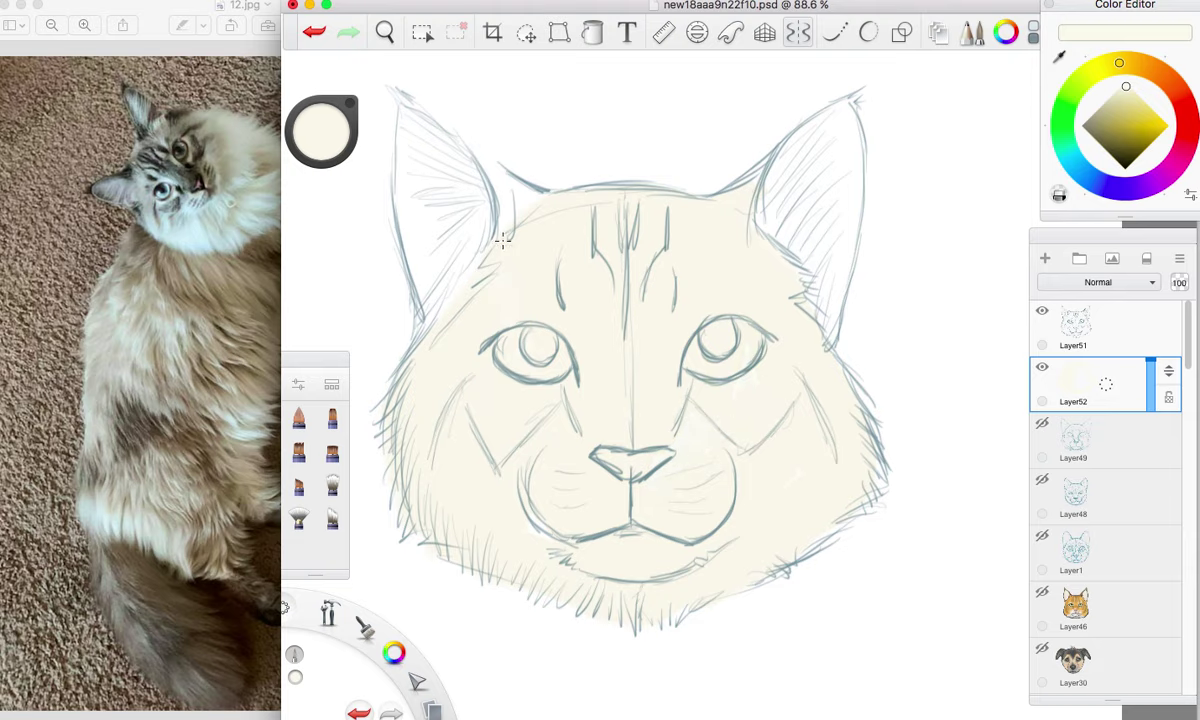
# Fill both ears with the cream base color out to their outlines.
pyautogui.moveTo(485, 236)
pyautogui.mouseDown()
pyautogui.moveTo(471, 182)
pyautogui.moveTo(445, 150)
pyautogui.moveTo(428, 243)
pyautogui.moveTo(429, 188)
pyautogui.moveTo(461, 300)
pyautogui.moveTo(465, 259)
pyautogui.mouseUp()
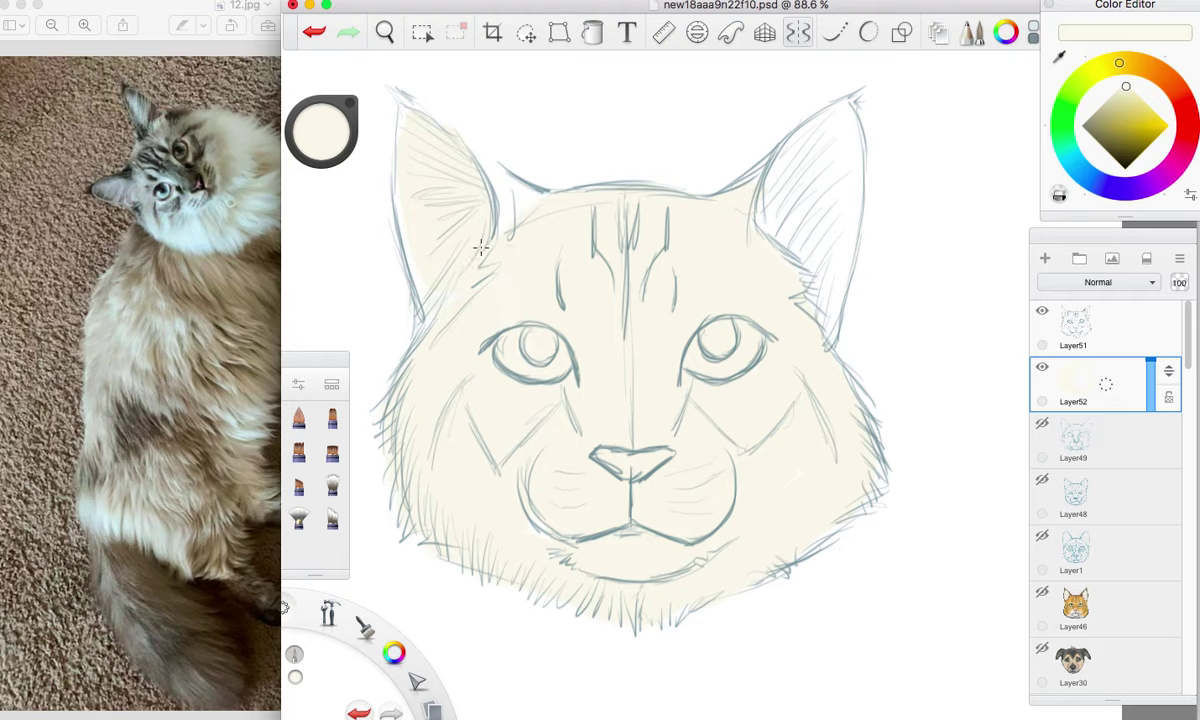
pyautogui.moveTo(778, 252); pyautogui.dragTo(763, 226)
pyautogui.moveTo(831, 122); pyautogui.dragTo(814, 329)
pyautogui.moveTo(842, 166); pyautogui.dragTo(808, 168)
pyautogui.moveTo(447, 139)
pyautogui.mouseDown()
pyautogui.moveTo(528, 227)
pyautogui.moveTo(469, 164)
pyautogui.mouseUp()
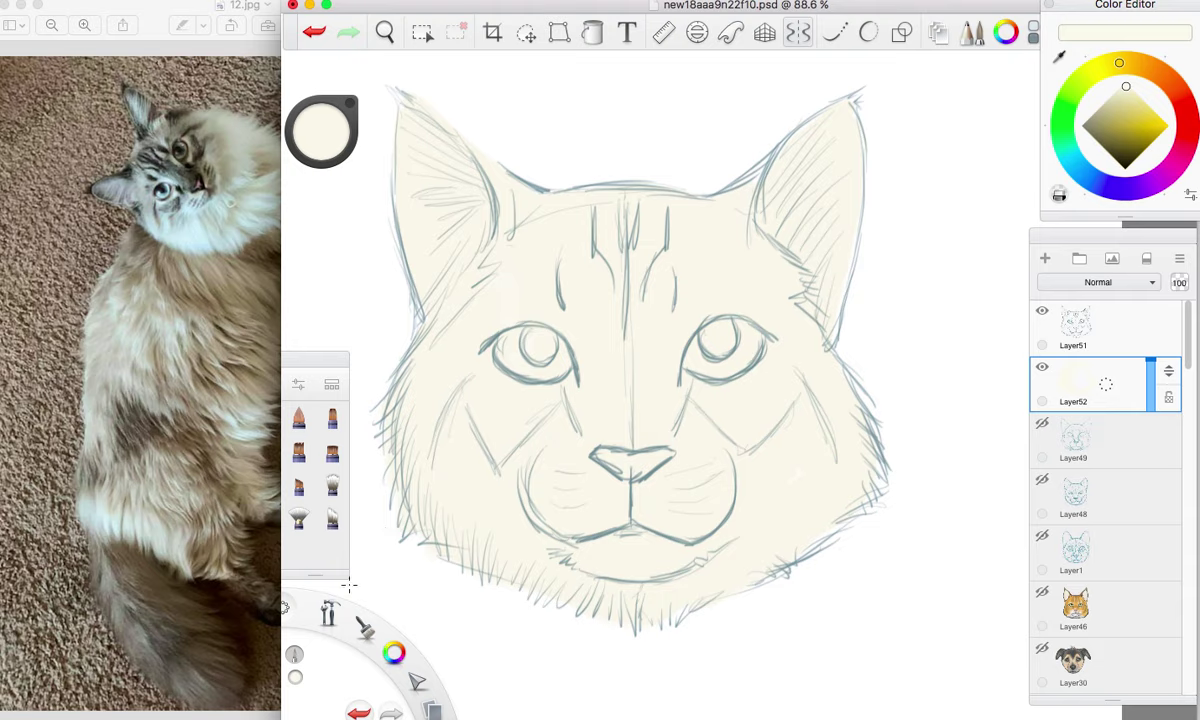
# Paint the lower cheeks and jaw fur near-white on both sides with the square acrylic brush.
pyautogui.click(332, 452)
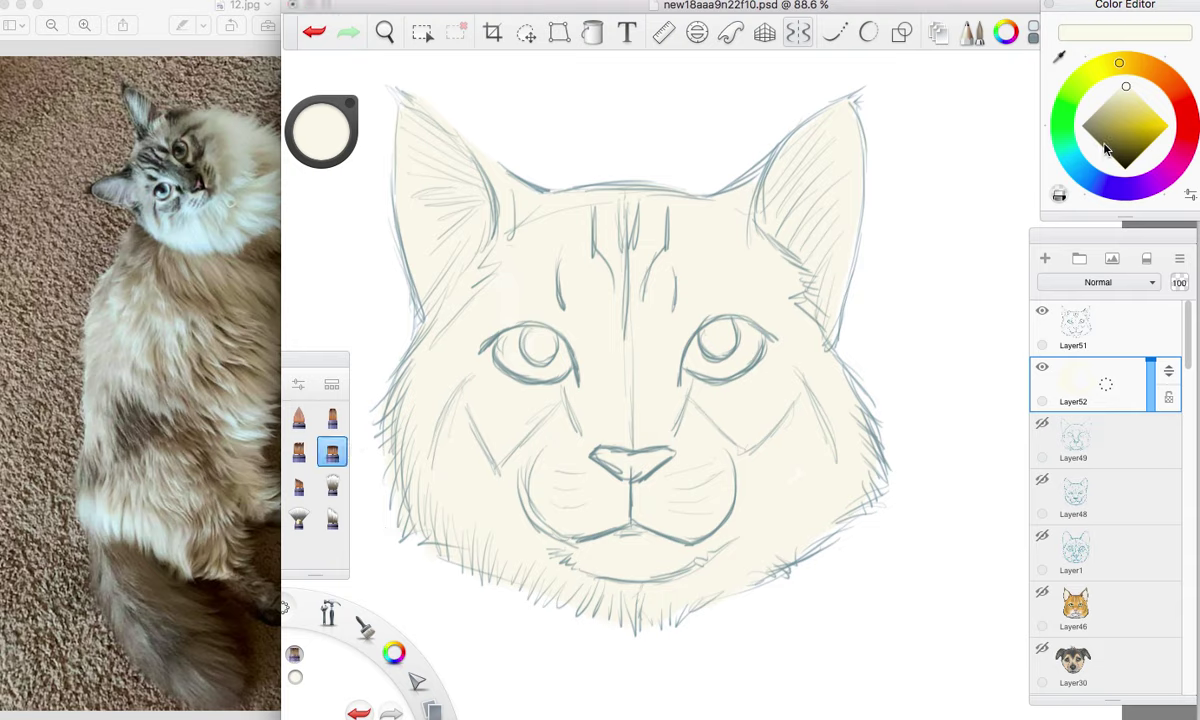
pyautogui.click(1125, 85)
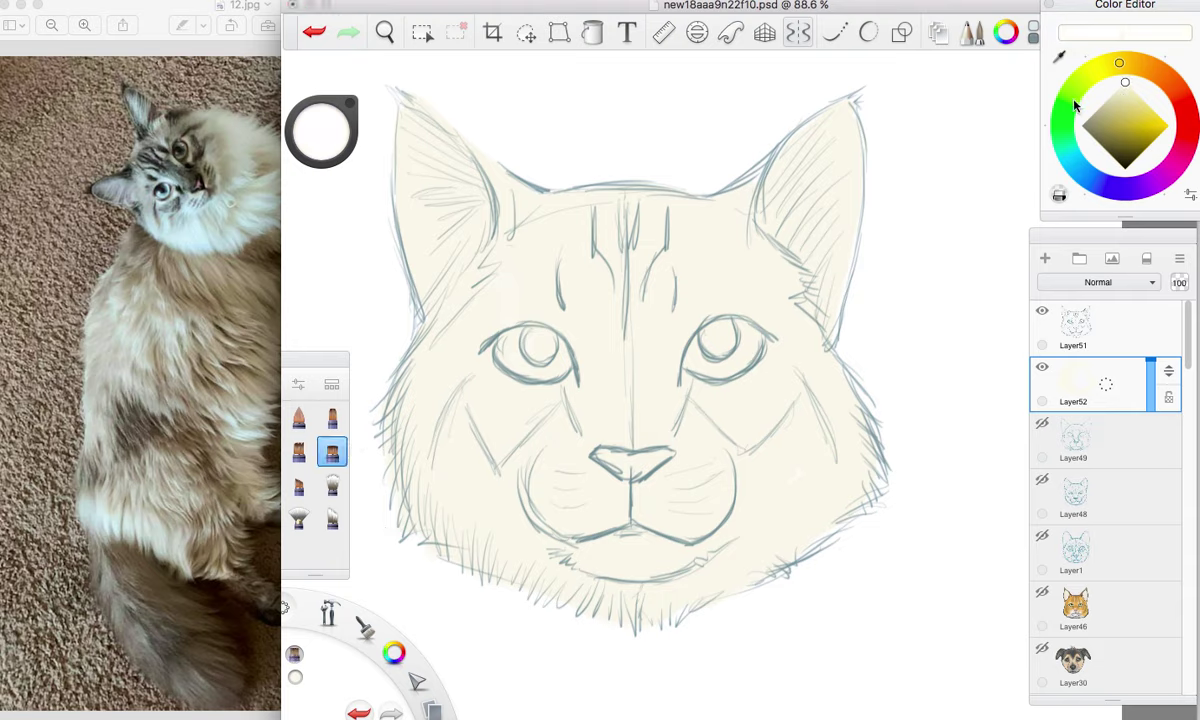
pyautogui.moveTo(454, 461)
pyautogui.mouseDown()
pyautogui.moveTo(415, 495)
pyautogui.moveTo(442, 518)
pyautogui.moveTo(470, 472)
pyautogui.moveTo(561, 556)
pyautogui.mouseUp()
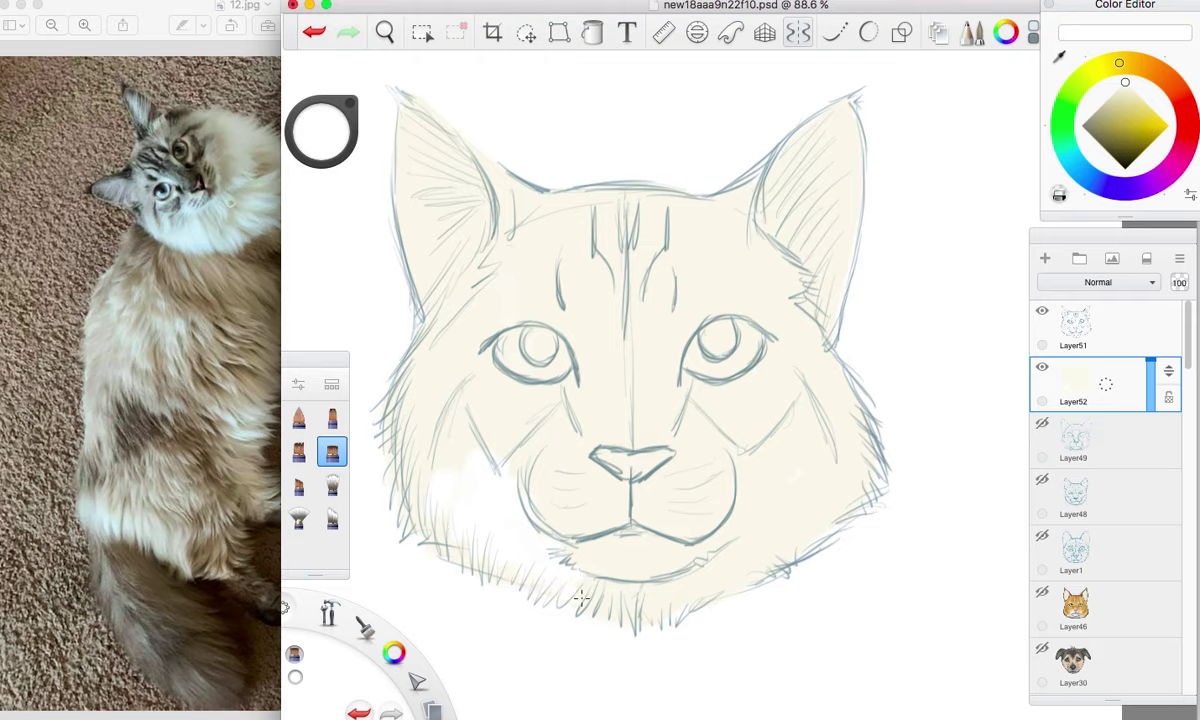
pyautogui.moveTo(581, 598)
pyautogui.mouseDown()
pyautogui.moveTo(647, 604)
pyautogui.moveTo(703, 567)
pyautogui.moveTo(777, 554)
pyautogui.moveTo(833, 479)
pyautogui.moveTo(829, 445)
pyautogui.mouseUp()
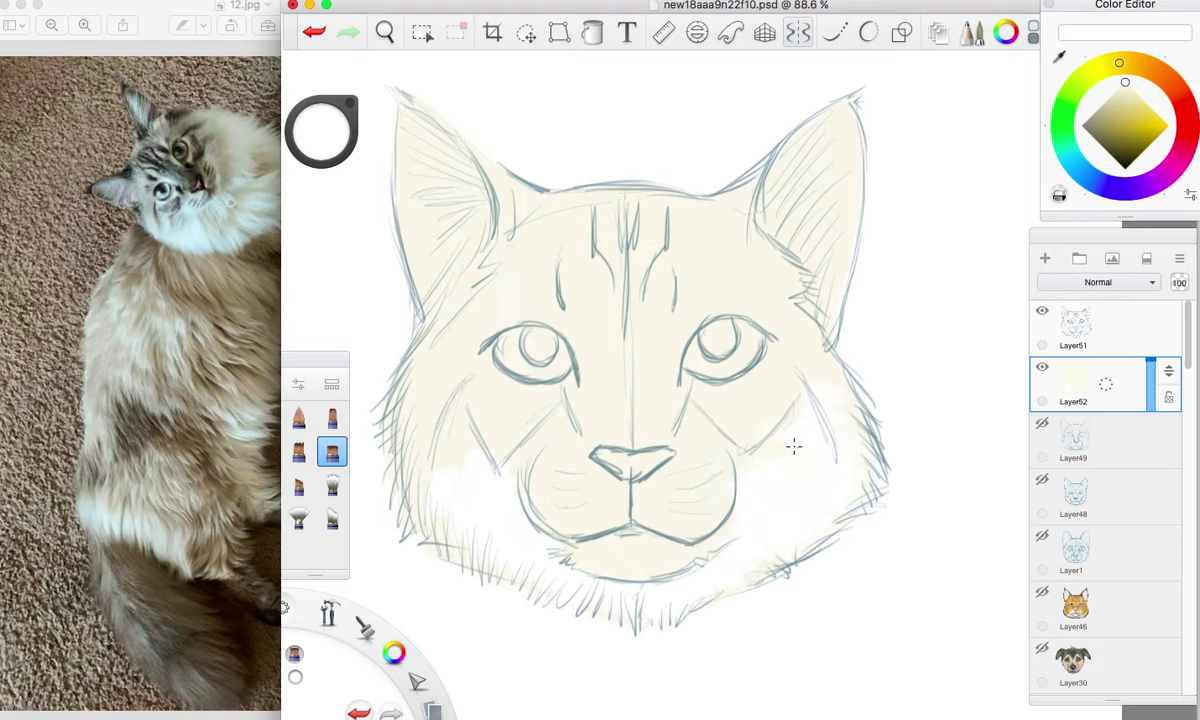
pyautogui.moveTo(504, 450); pyautogui.dragTo(432, 517)
pyautogui.moveTo(452, 432)
pyautogui.mouseDown()
pyautogui.moveTo(425, 405)
pyautogui.moveTo(408, 418)
pyautogui.mouseUp()
pyautogui.moveTo(453, 524); pyautogui.dragTo(512, 571)
# Paint the muzzle, chin, eye surrounds and inner ears near-white.
pyautogui.moveTo(535, 472); pyautogui.dragTo(618, 522)
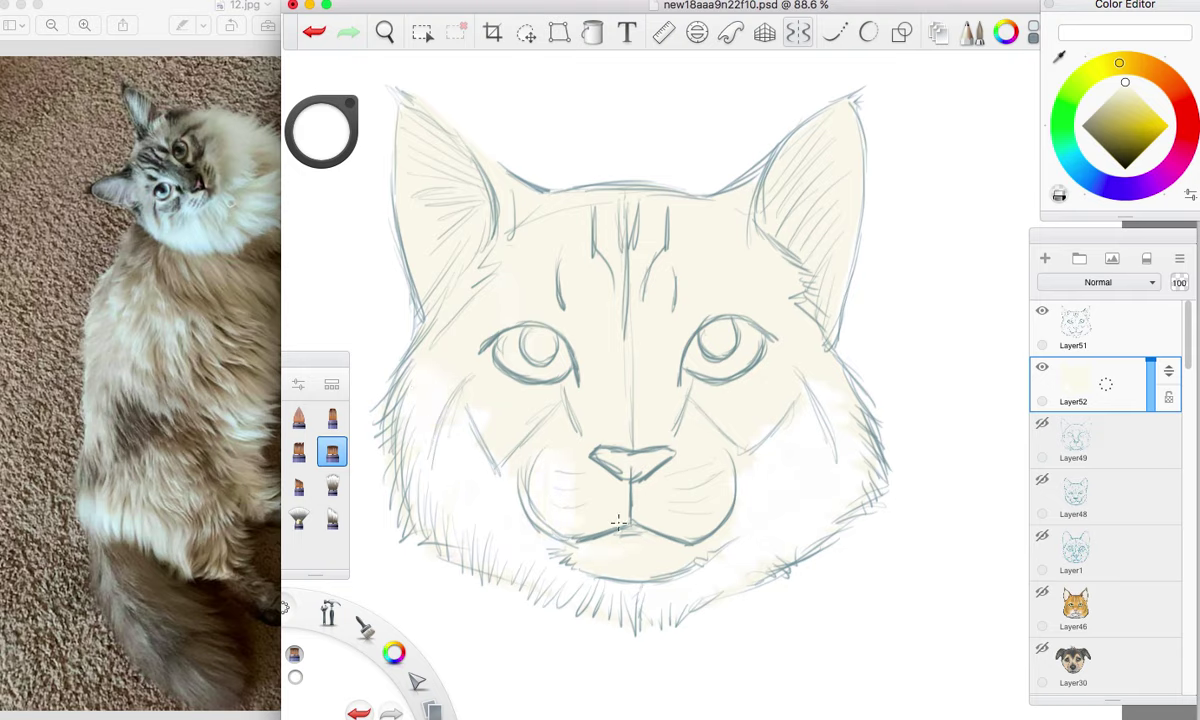
pyautogui.moveTo(661, 571)
pyautogui.mouseDown()
pyautogui.moveTo(715, 460)
pyautogui.moveTo(637, 494)
pyautogui.mouseUp()
pyautogui.moveTo(604, 538)
pyautogui.mouseDown()
pyautogui.moveTo(613, 512)
pyautogui.moveTo(636, 546)
pyautogui.mouseUp()
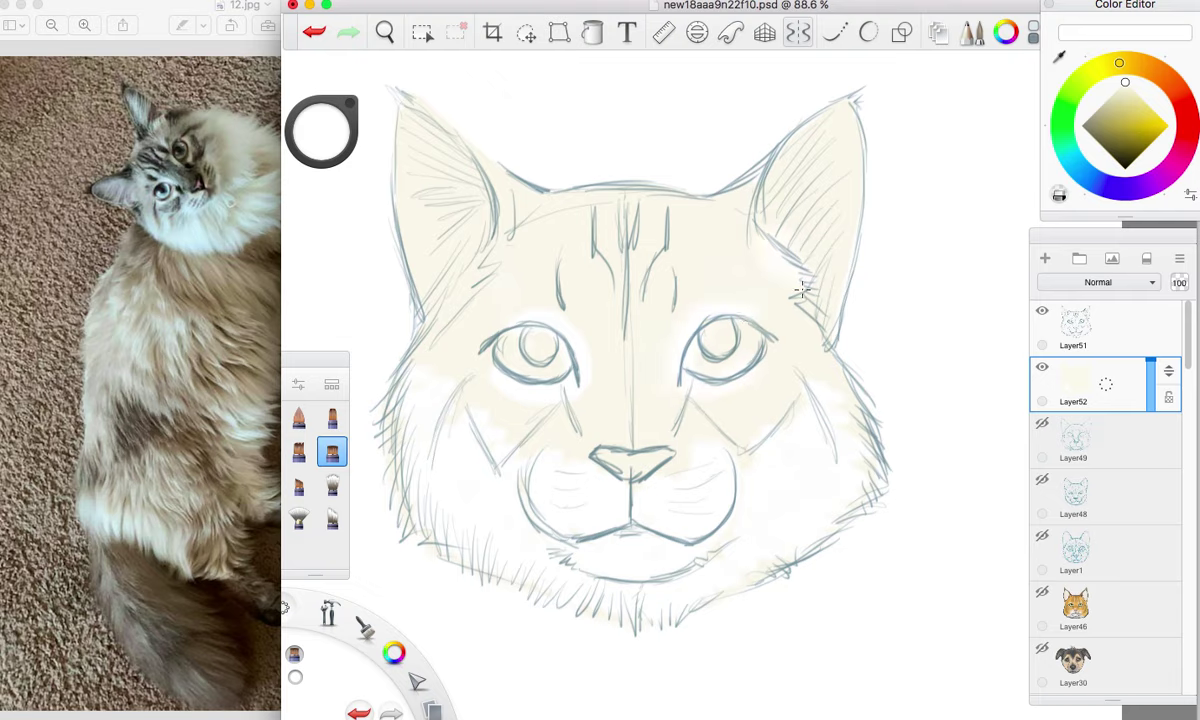
pyautogui.moveTo(847, 205)
pyautogui.mouseDown()
pyautogui.moveTo(795, 277)
pyautogui.moveTo(800, 205)
pyautogui.mouseUp()
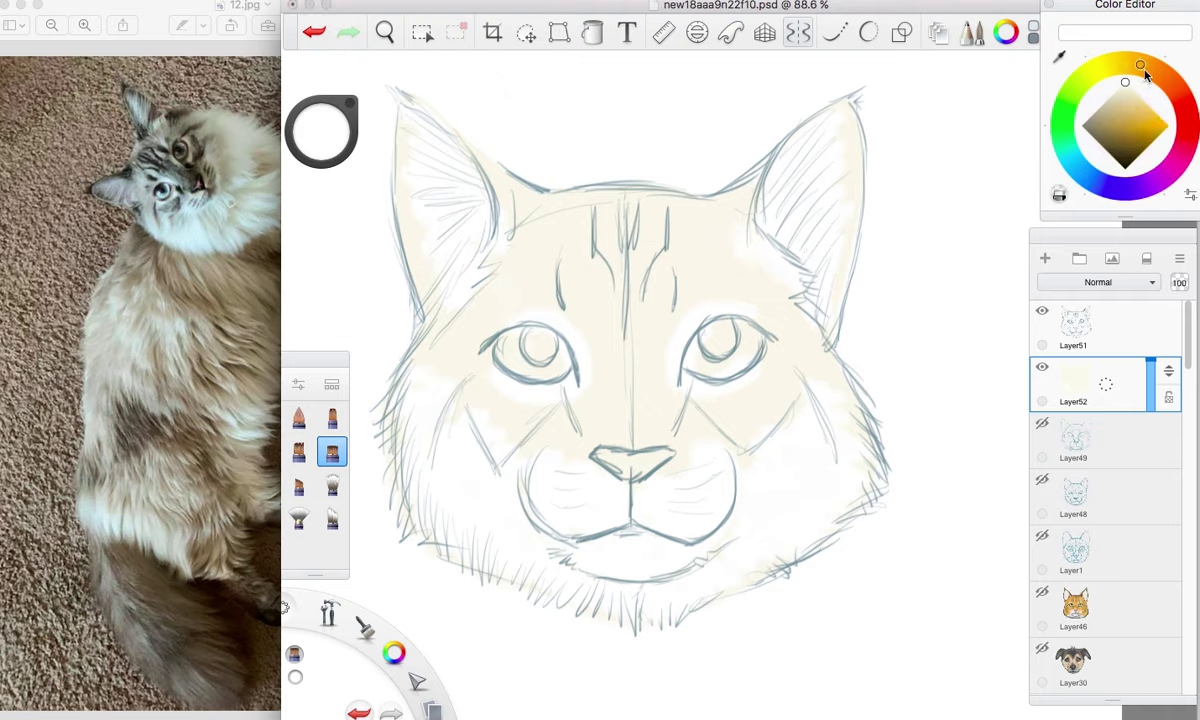
# Dab light warm gray patches over the forehead, nose bridge, temples and the cheeks below the eyes.
pyautogui.click(1127, 99)
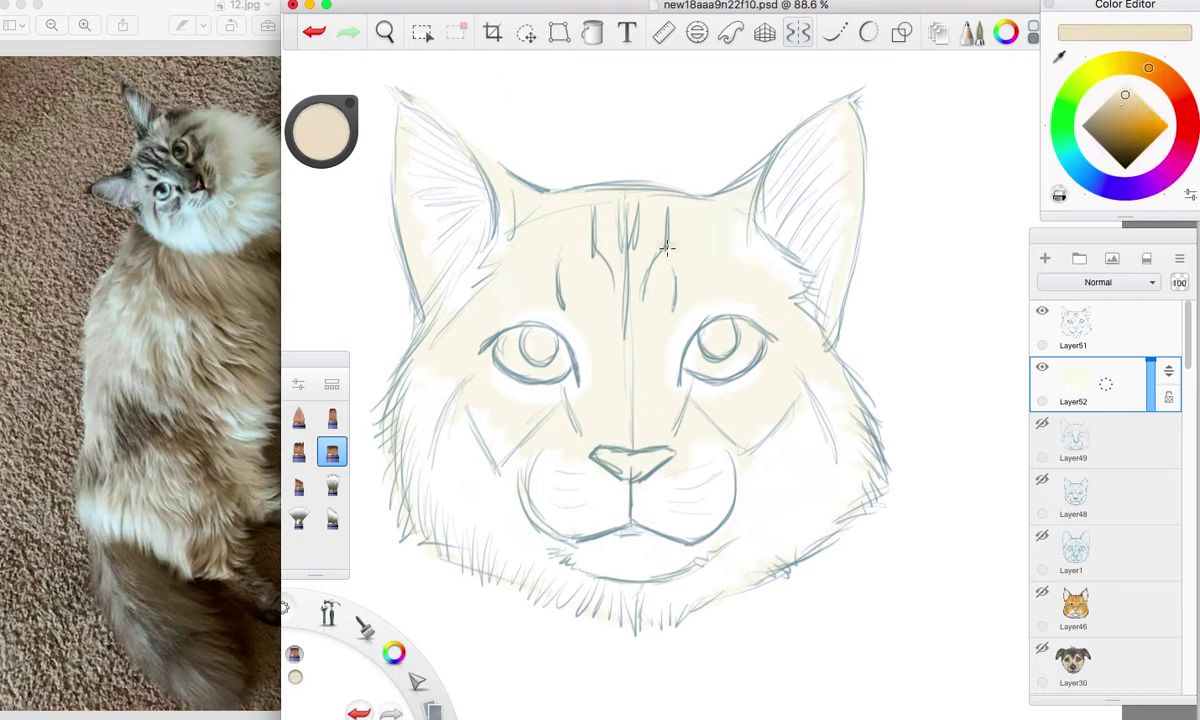
pyautogui.click(1120, 95)
pyautogui.moveTo(700, 220)
pyautogui.mouseDown()
pyautogui.moveTo(731, 233)
pyautogui.moveTo(790, 308)
pyautogui.moveTo(705, 287)
pyautogui.moveTo(679, 294)
pyautogui.moveTo(691, 279)
pyautogui.moveTo(659, 300)
pyautogui.moveTo(637, 364)
pyautogui.mouseUp()
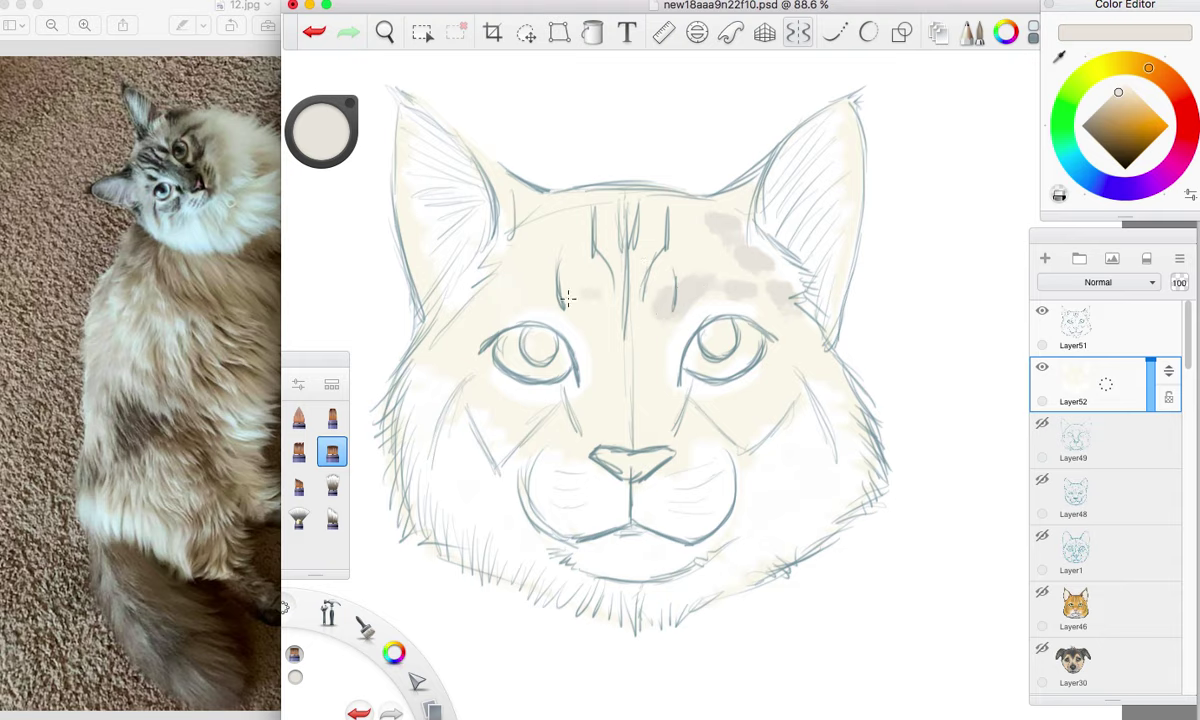
pyautogui.moveTo(567, 298); pyautogui.dragTo(586, 326)
pyautogui.moveTo(521, 304)
pyautogui.mouseDown()
pyautogui.moveTo(525, 228)
pyautogui.moveTo(442, 334)
pyautogui.moveTo(454, 361)
pyautogui.moveTo(511, 399)
pyautogui.moveTo(497, 408)
pyautogui.moveTo(537, 421)
pyautogui.moveTo(690, 381)
pyautogui.moveTo(735, 413)
pyautogui.mouseUp()
pyautogui.moveTo(641, 371)
pyautogui.mouseDown()
pyautogui.moveTo(646, 343)
pyautogui.moveTo(611, 364)
pyautogui.moveTo(605, 237)
pyautogui.moveTo(470, 405)
pyautogui.moveTo(395, 345)
pyautogui.mouseUp()
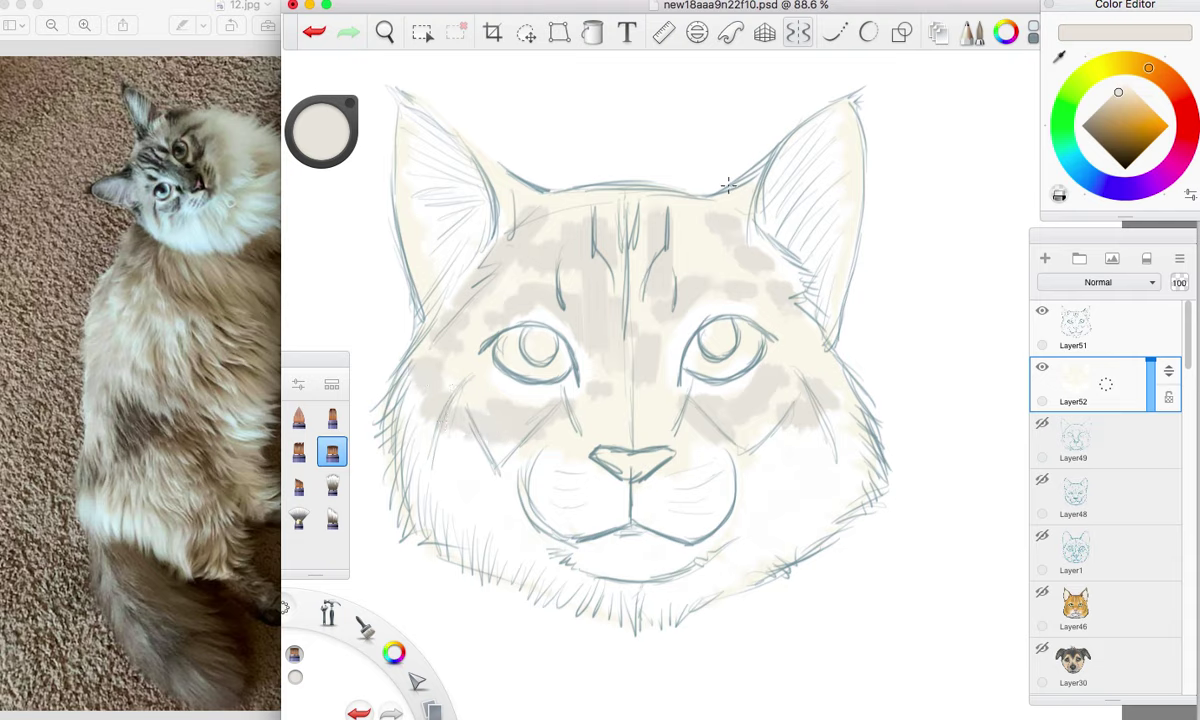
# Block in the nose bridge, central forehead and both ear bases with medium gray.
pyautogui.click(1114, 98)
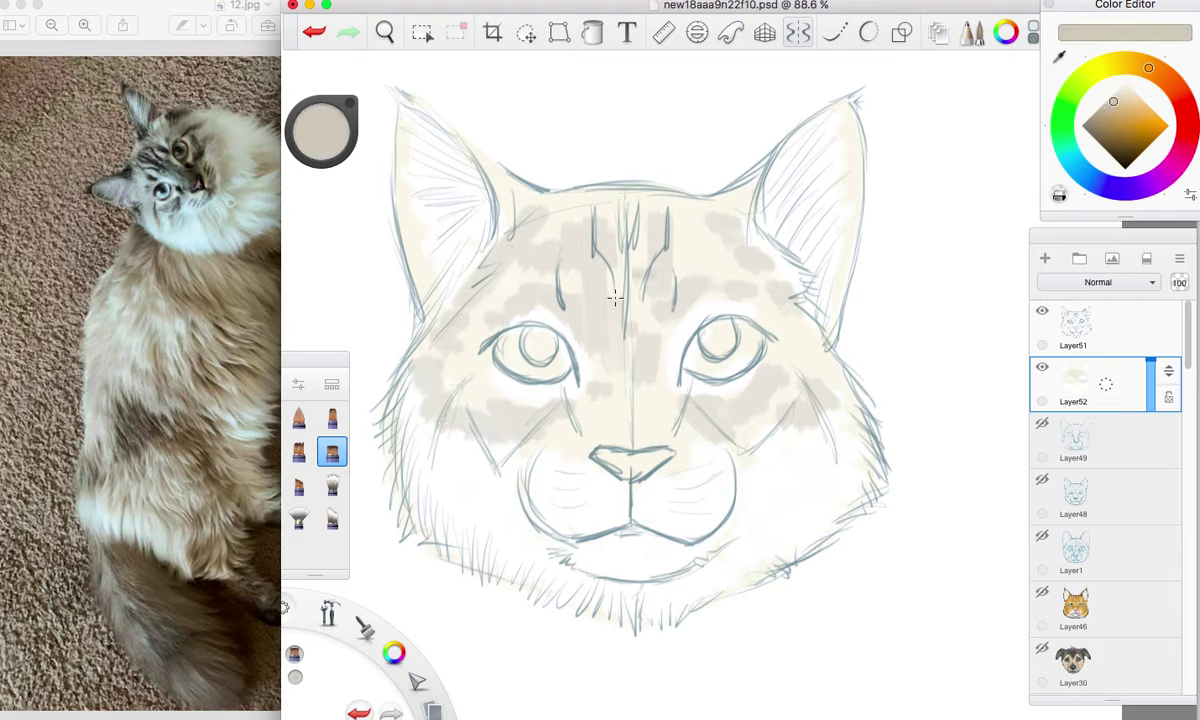
pyautogui.moveTo(603, 301); pyautogui.dragTo(603, 338)
pyautogui.click(773, 211)
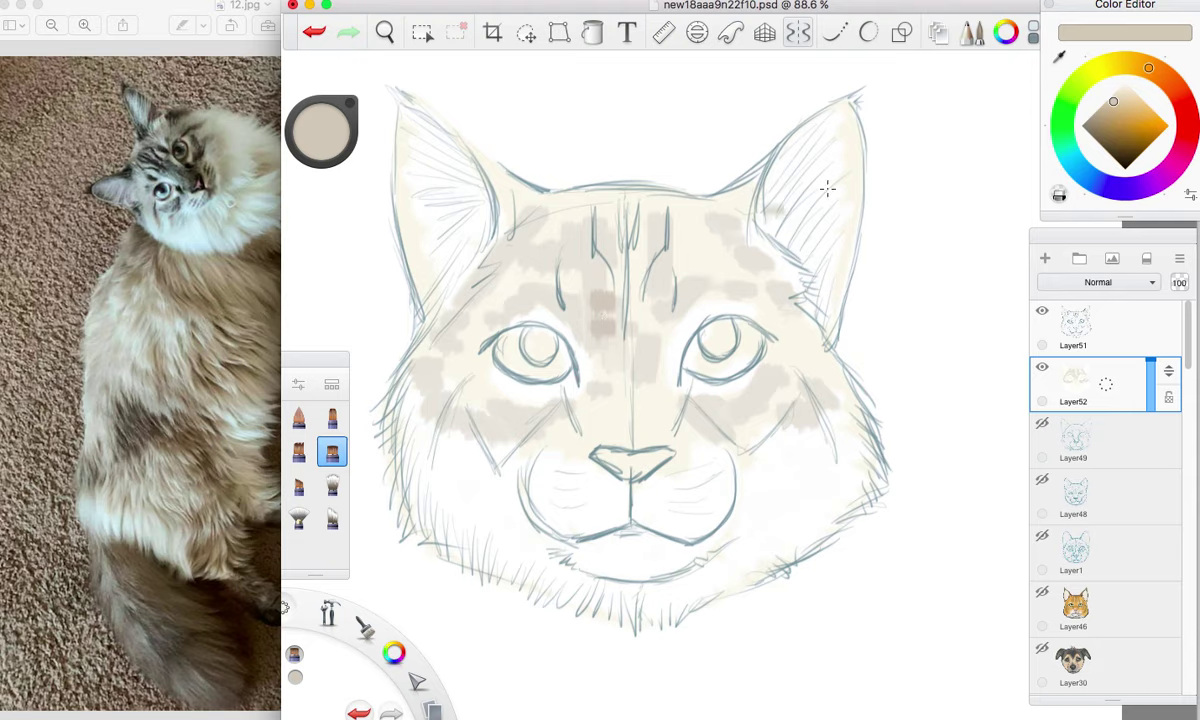
pyautogui.click(1098, 108)
pyautogui.moveTo(588, 320)
pyautogui.mouseDown()
pyautogui.moveTo(609, 355)
pyautogui.moveTo(603, 294)
pyautogui.moveTo(640, 345)
pyautogui.moveTo(649, 286)
pyautogui.moveTo(626, 294)
pyautogui.moveTo(630, 349)
pyautogui.moveTo(611, 413)
pyautogui.moveTo(607, 392)
pyautogui.moveTo(641, 355)
pyautogui.moveTo(660, 418)
pyautogui.moveTo(637, 436)
pyautogui.moveTo(591, 422)
pyautogui.moveTo(654, 433)
pyautogui.moveTo(634, 408)
pyautogui.moveTo(599, 440)
pyautogui.moveTo(609, 375)
pyautogui.moveTo(607, 424)
pyautogui.mouseUp()
pyautogui.moveTo(600, 313)
pyautogui.mouseDown()
pyautogui.moveTo(599, 259)
pyautogui.moveTo(613, 257)
pyautogui.moveTo(604, 293)
pyautogui.moveTo(603, 212)
pyautogui.moveTo(623, 281)
pyautogui.moveTo(637, 279)
pyautogui.moveTo(659, 231)
pyautogui.moveTo(654, 293)
pyautogui.moveTo(620, 364)
pyautogui.moveTo(613, 341)
pyautogui.moveTo(578, 315)
pyautogui.moveTo(575, 277)
pyautogui.moveTo(654, 217)
pyautogui.moveTo(669, 234)
pyautogui.moveTo(701, 235)
pyautogui.moveTo(763, 171)
pyautogui.moveTo(741, 201)
pyautogui.moveTo(732, 170)
pyautogui.mouseUp()
pyautogui.moveTo(515, 195)
pyautogui.mouseDown()
pyautogui.moveTo(470, 210)
pyautogui.moveTo(482, 160)
pyautogui.moveTo(475, 185)
pyautogui.mouseUp()
pyautogui.moveTo(822, 305); pyautogui.dragTo(830, 335)
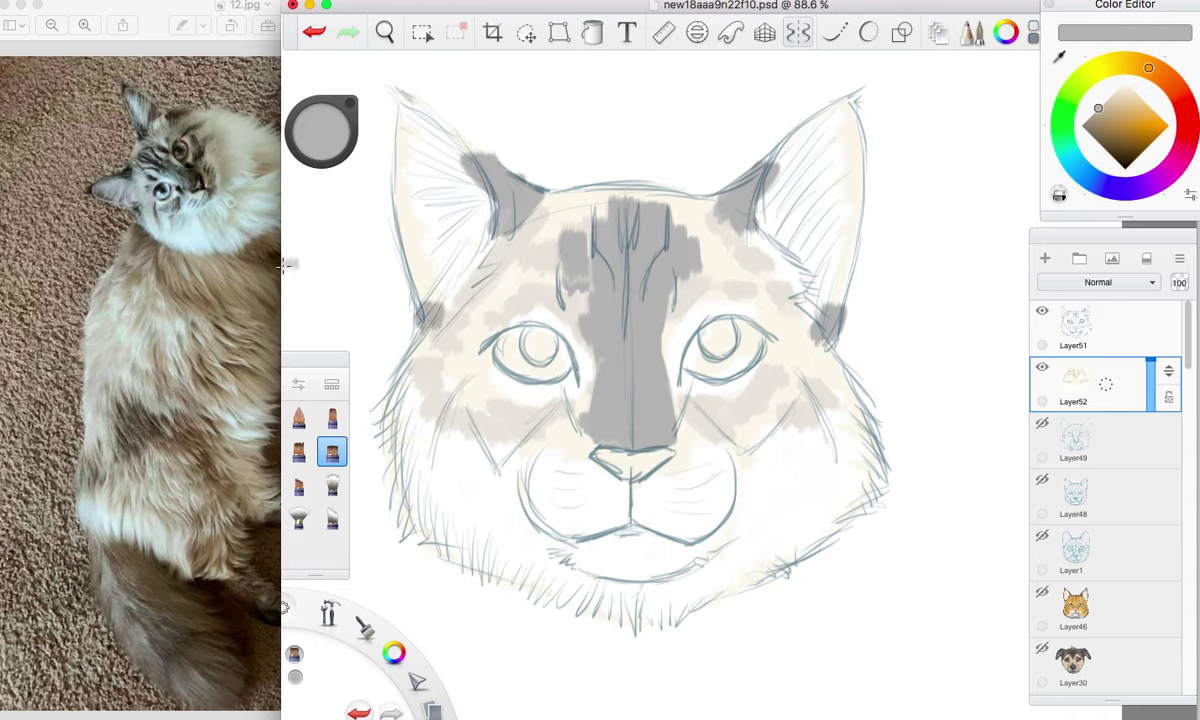
# Outline the inner and outer edges of both ears in medium gray with a narrower acrylic brush.
pyautogui.click(332, 418)
pyautogui.moveTo(404, 121)
pyautogui.mouseDown()
pyautogui.moveTo(408, 252)
pyautogui.moveTo(405, 126)
pyautogui.moveTo(395, 190)
pyautogui.moveTo(400, 140)
pyautogui.moveTo(423, 311)
pyautogui.moveTo(401, 120)
pyautogui.mouseUp()
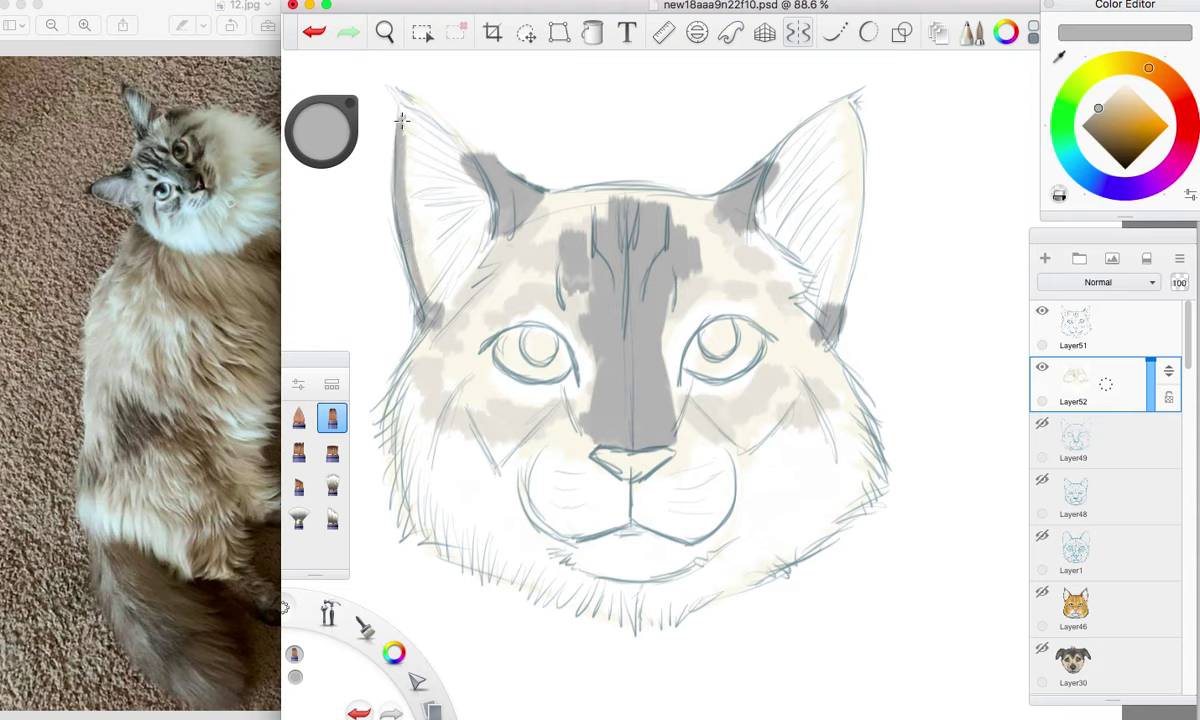
pyautogui.moveTo(466, 148)
pyautogui.mouseDown()
pyautogui.moveTo(431, 110)
pyautogui.moveTo(499, 190)
pyautogui.moveTo(427, 110)
pyautogui.mouseUp()
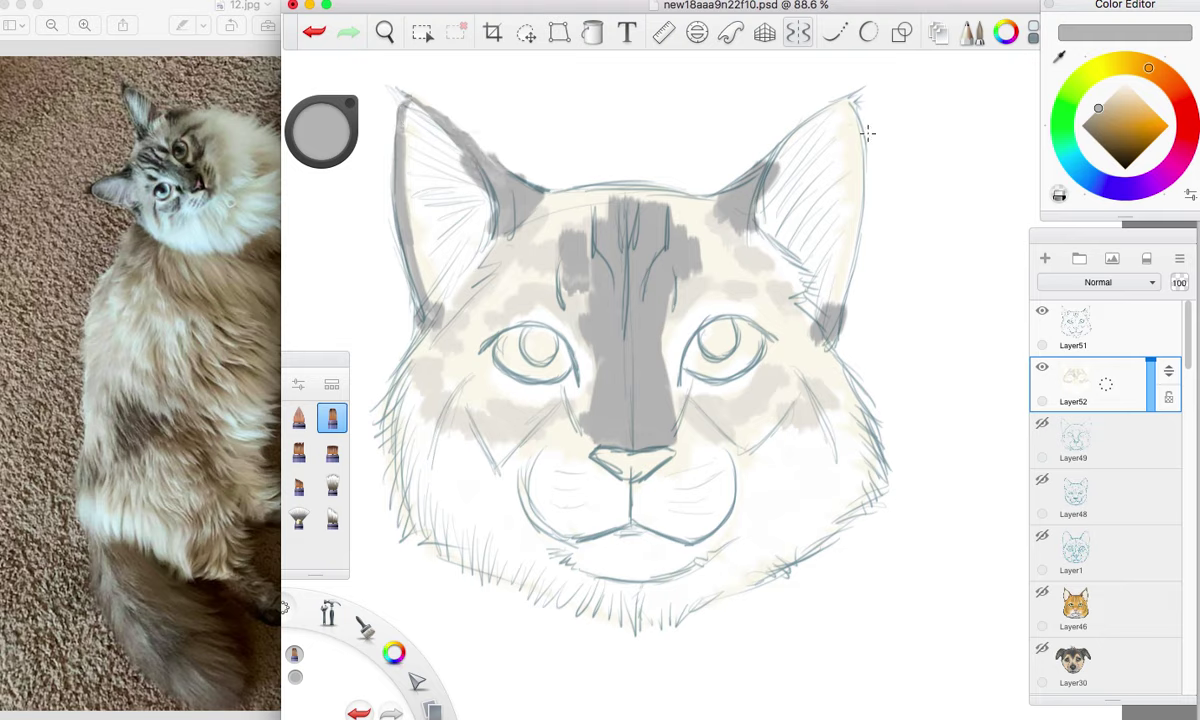
pyautogui.moveTo(770, 168)
pyautogui.mouseDown()
pyautogui.moveTo(846, 100)
pyautogui.moveTo(831, 105)
pyautogui.moveTo(847, 103)
pyautogui.moveTo(862, 162)
pyautogui.moveTo(845, 106)
pyautogui.moveTo(859, 151)
pyautogui.moveTo(859, 131)
pyautogui.moveTo(856, 230)
pyautogui.moveTo(862, 169)
pyautogui.moveTo(844, 316)
pyautogui.moveTo(856, 260)
pyautogui.moveTo(816, 304)
pyautogui.mouseUp()
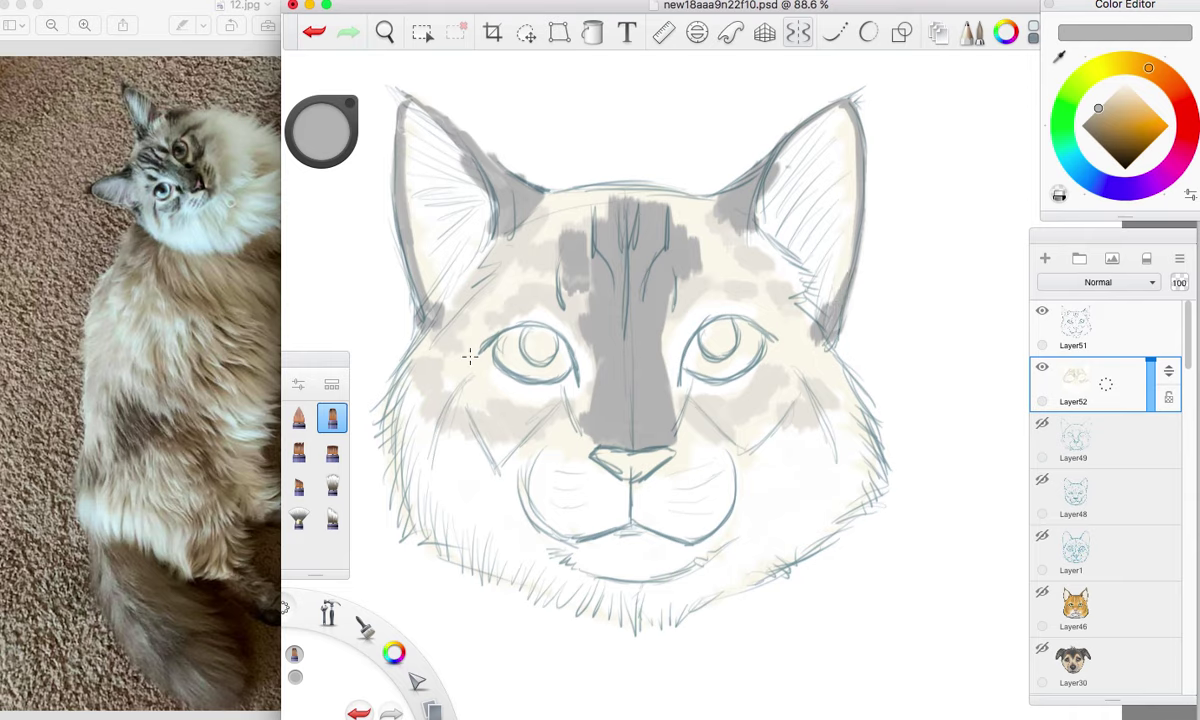
# Add short gray strokes below the outer ear bases and vertical gray fur strokes across the forehead.
pyautogui.moveTo(432, 329); pyautogui.dragTo(422, 340)
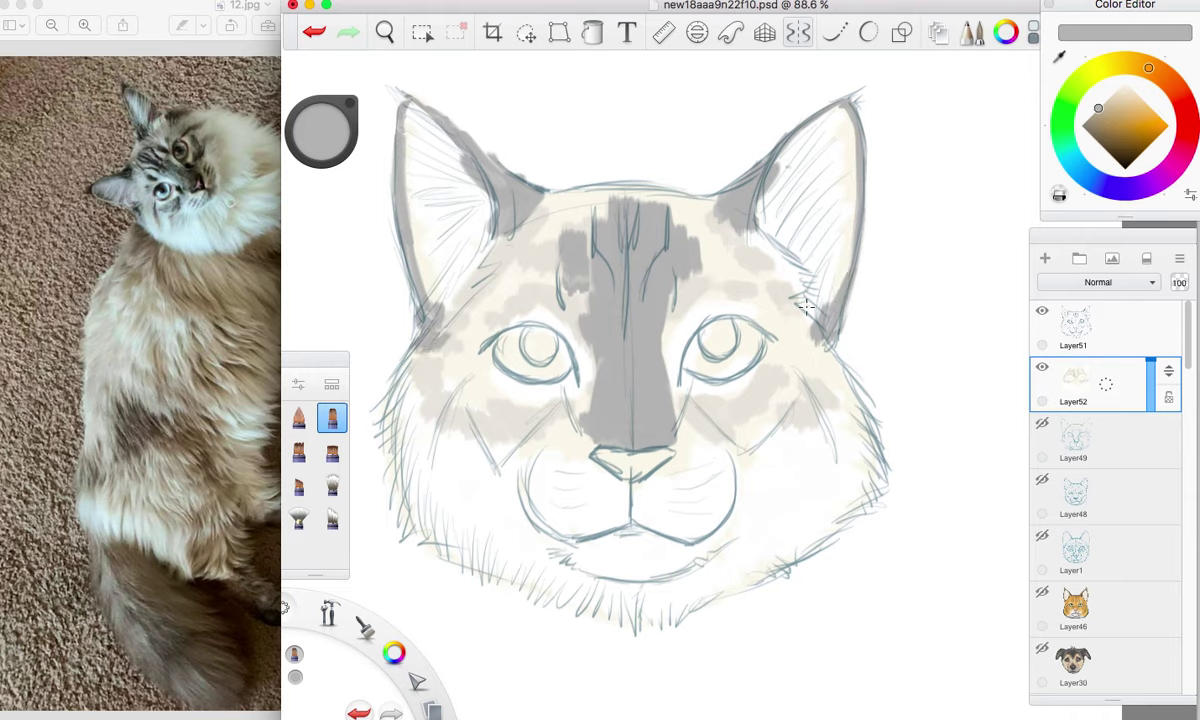
pyautogui.moveTo(806, 307); pyautogui.dragTo(822, 367)
pyautogui.moveTo(432, 328)
pyautogui.mouseDown()
pyautogui.moveTo(402, 322)
pyautogui.moveTo(420, 362)
pyautogui.moveTo(426, 328)
pyautogui.mouseUp()
pyautogui.moveTo(541, 231)
pyautogui.mouseDown()
pyautogui.moveTo(556, 286)
pyautogui.moveTo(565, 273)
pyautogui.moveTo(522, 205)
pyautogui.moveTo(515, 245)
pyautogui.moveTo(572, 204)
pyautogui.moveTo(555, 235)
pyautogui.moveTo(588, 200)
pyautogui.moveTo(605, 222)
pyautogui.moveTo(683, 229)
pyautogui.moveTo(660, 246)
pyautogui.moveTo(669, 275)
pyautogui.mouseUp()
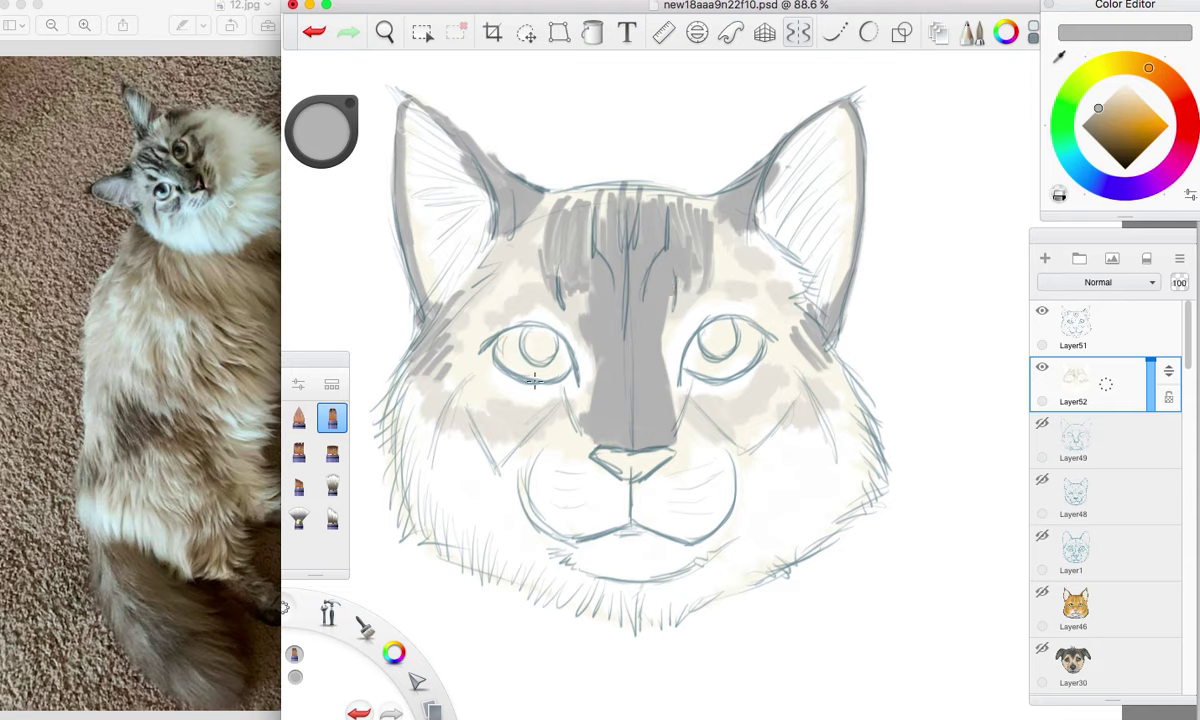
# Paint gray stripe strokes beneath both eyes and from the outer eye corners toward the cheek edges.
pyautogui.moveTo(567, 422)
pyautogui.mouseDown()
pyautogui.moveTo(530, 382)
pyautogui.moveTo(541, 396)
pyautogui.moveTo(488, 390)
pyautogui.moveTo(497, 408)
pyautogui.moveTo(478, 392)
pyautogui.mouseUp()
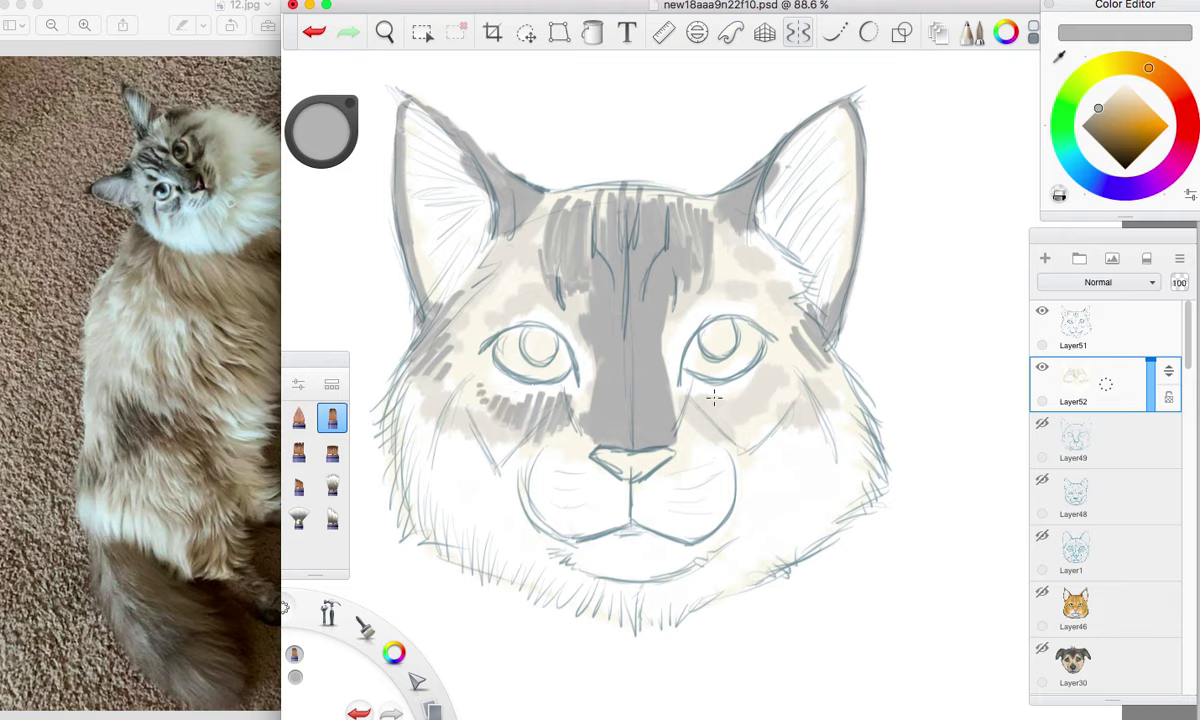
pyautogui.moveTo(677, 400)
pyautogui.mouseDown()
pyautogui.moveTo(725, 433)
pyautogui.moveTo(739, 432)
pyautogui.moveTo(747, 398)
pyautogui.moveTo(768, 410)
pyautogui.moveTo(665, 402)
pyautogui.moveTo(719, 431)
pyautogui.mouseUp()
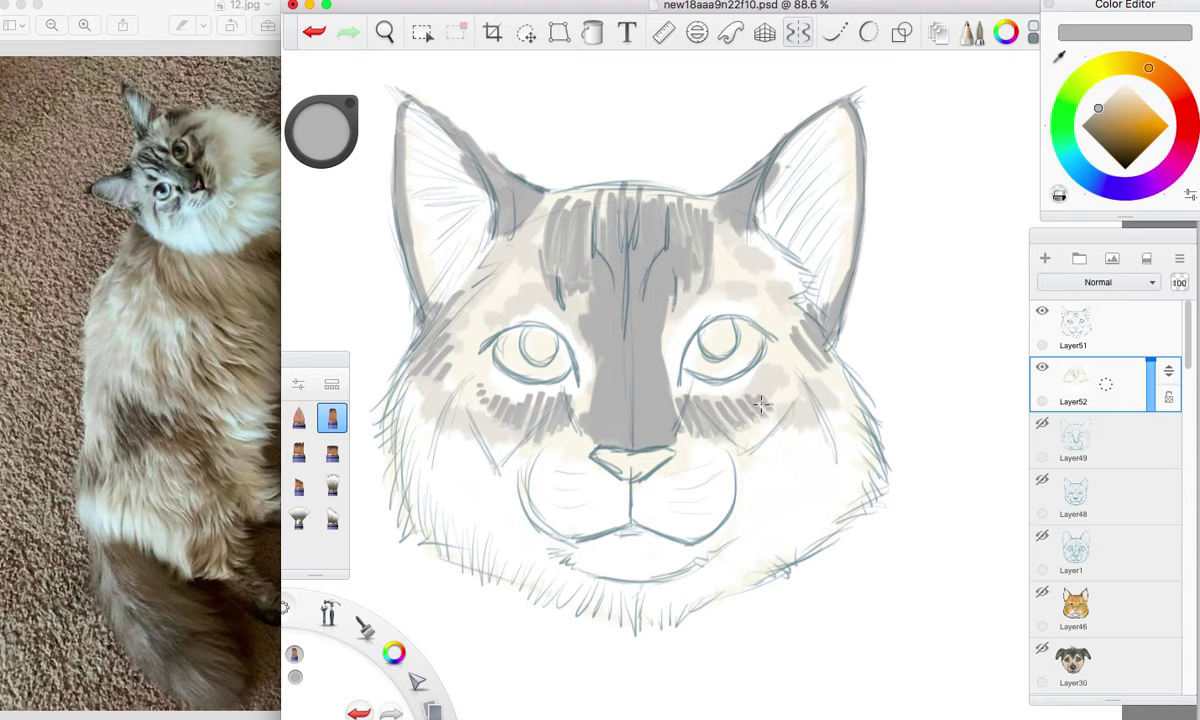
pyautogui.moveTo(782, 340)
pyautogui.mouseDown()
pyautogui.moveTo(765, 350)
pyautogui.moveTo(804, 351)
pyautogui.moveTo(790, 365)
pyautogui.moveTo(828, 381)
pyautogui.mouseUp()
pyautogui.moveTo(528, 340)
pyautogui.mouseDown()
pyautogui.moveTo(425, 335)
pyautogui.moveTo(385, 385)
pyautogui.moveTo(413, 376)
pyautogui.mouseUp()
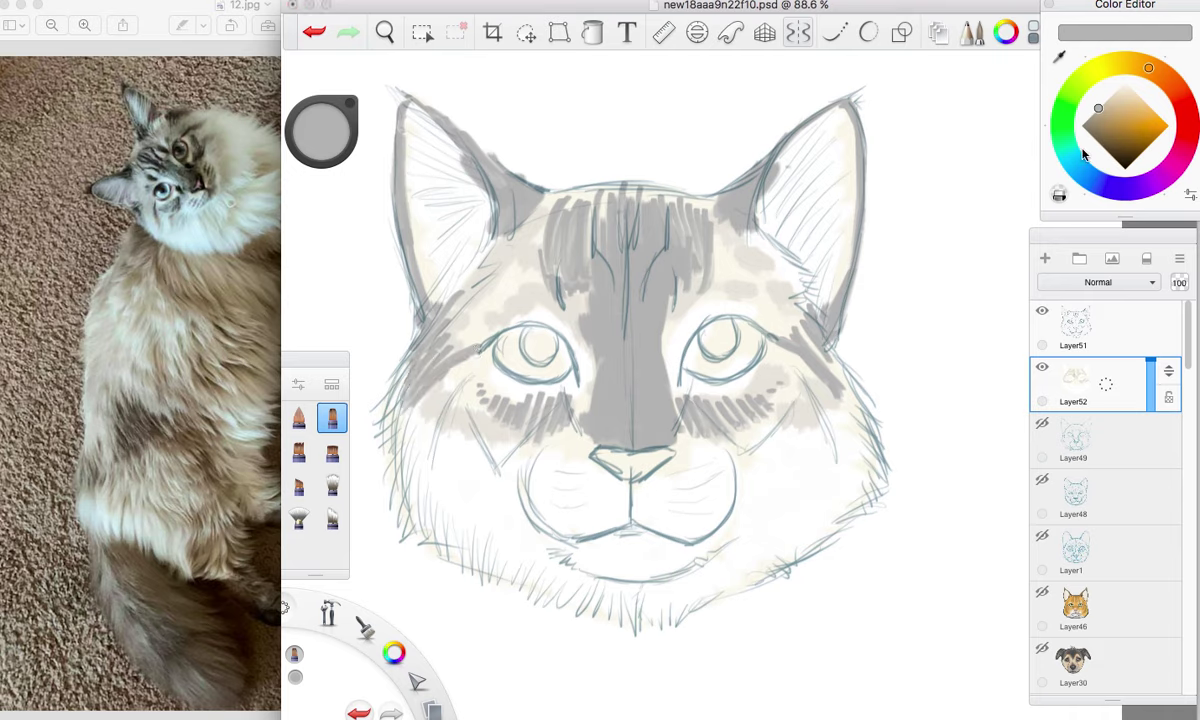
# Texture the gray stripes beneath both eyes with gray and dark gray strokes of the Straight Fur brush.
pyautogui.click(1091, 117)
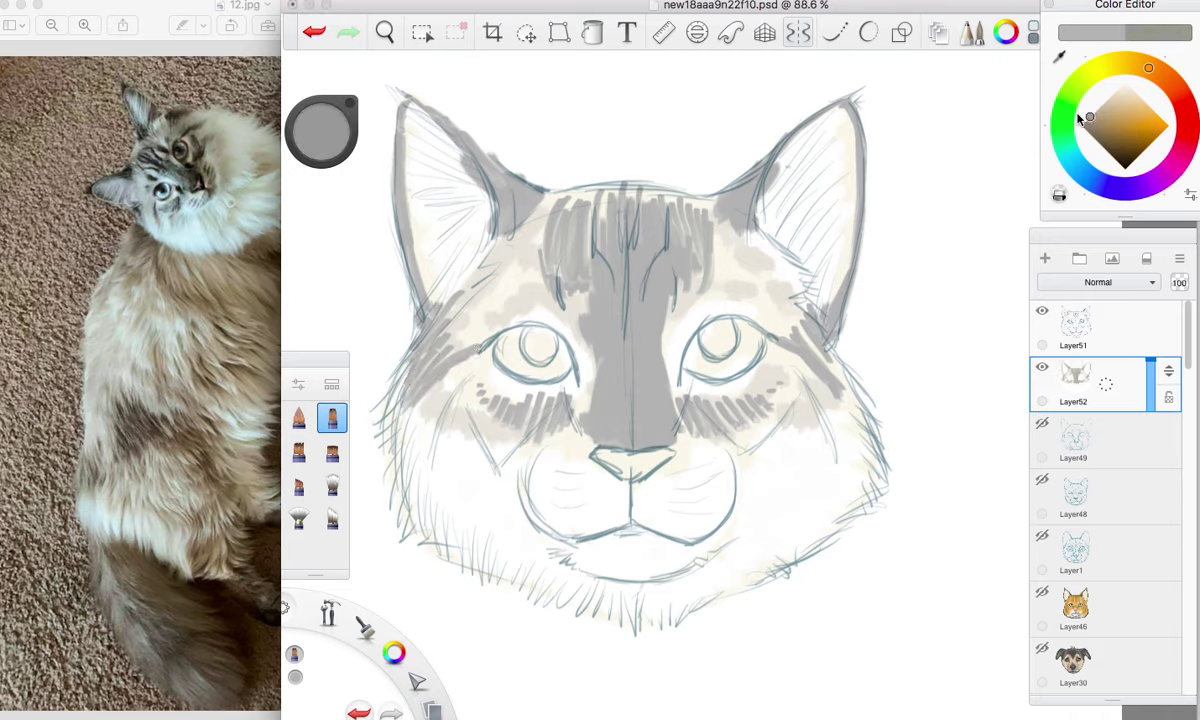
pyautogui.click(297, 459)
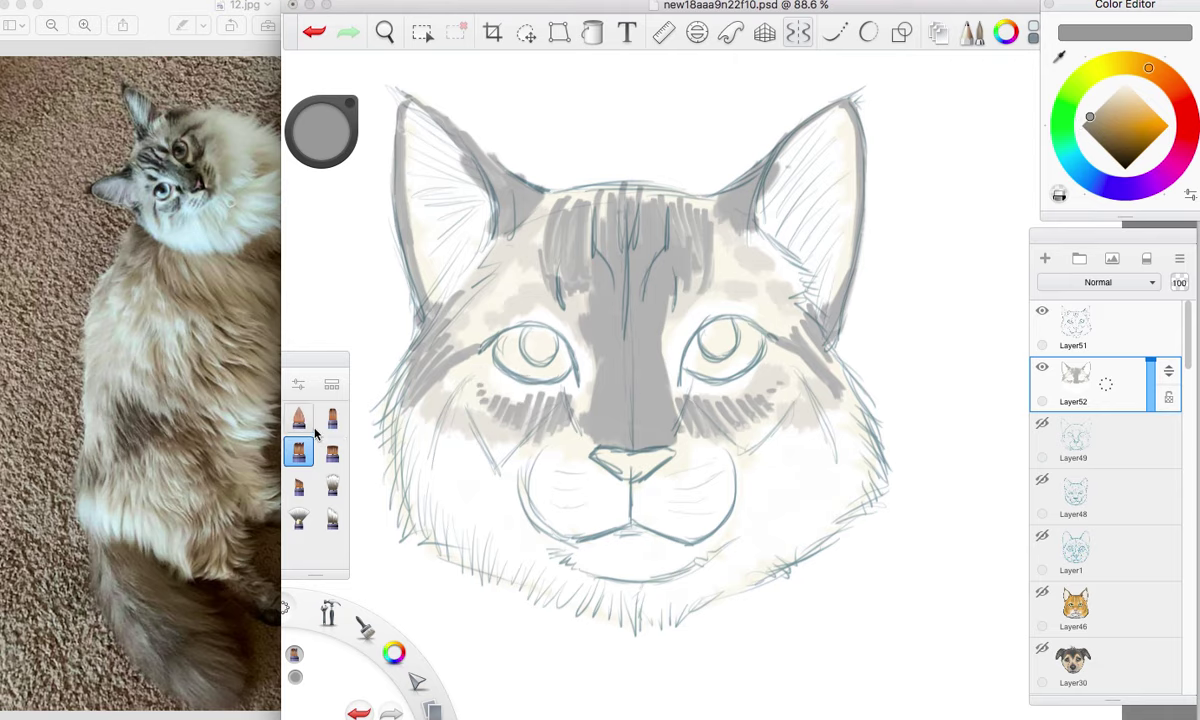
pyautogui.click(332, 384)
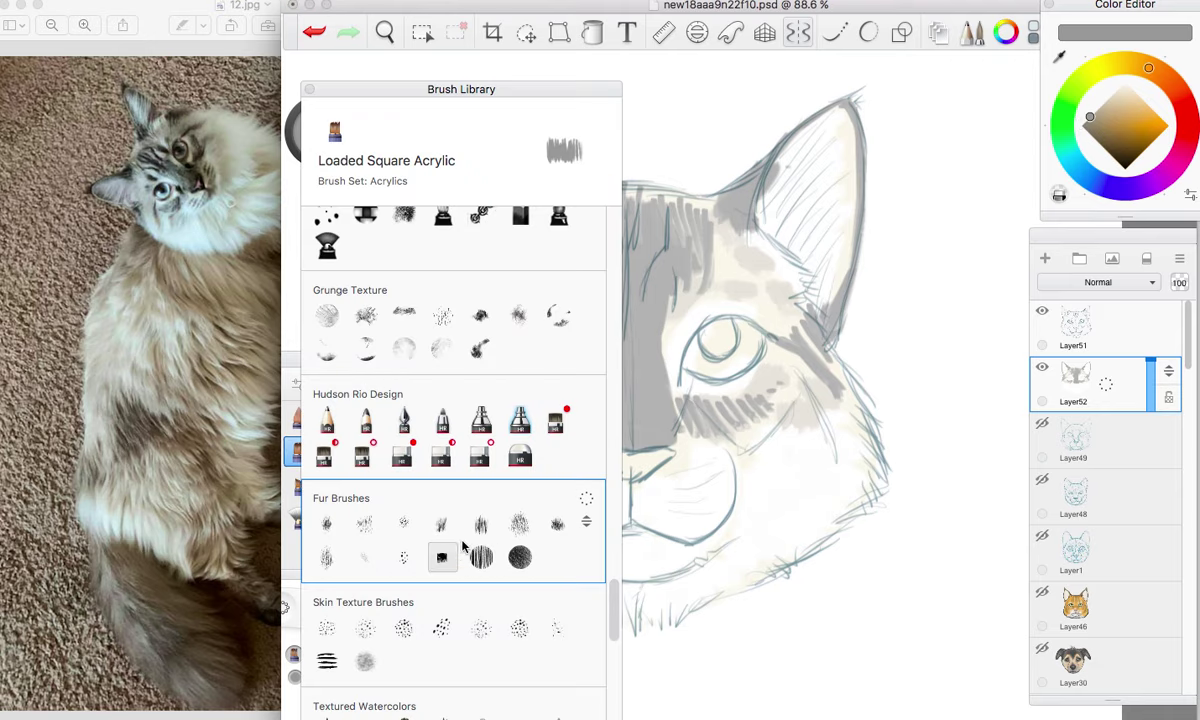
pyautogui.click(480, 524)
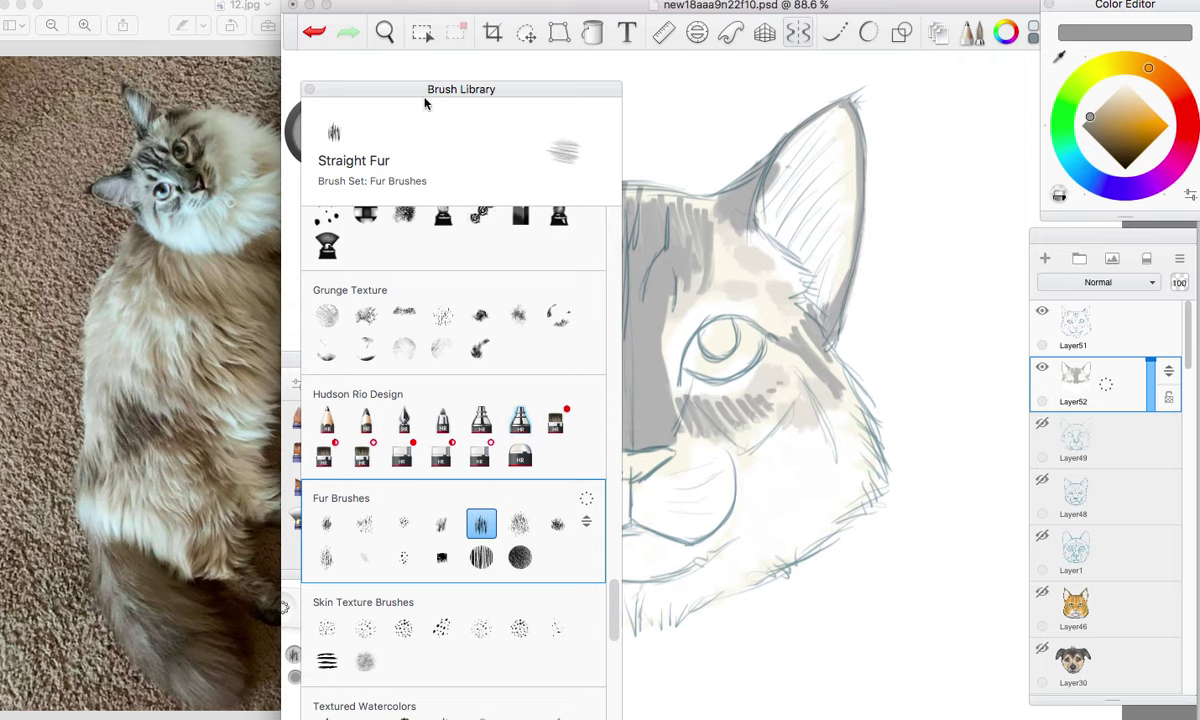
pyautogui.click(309, 89)
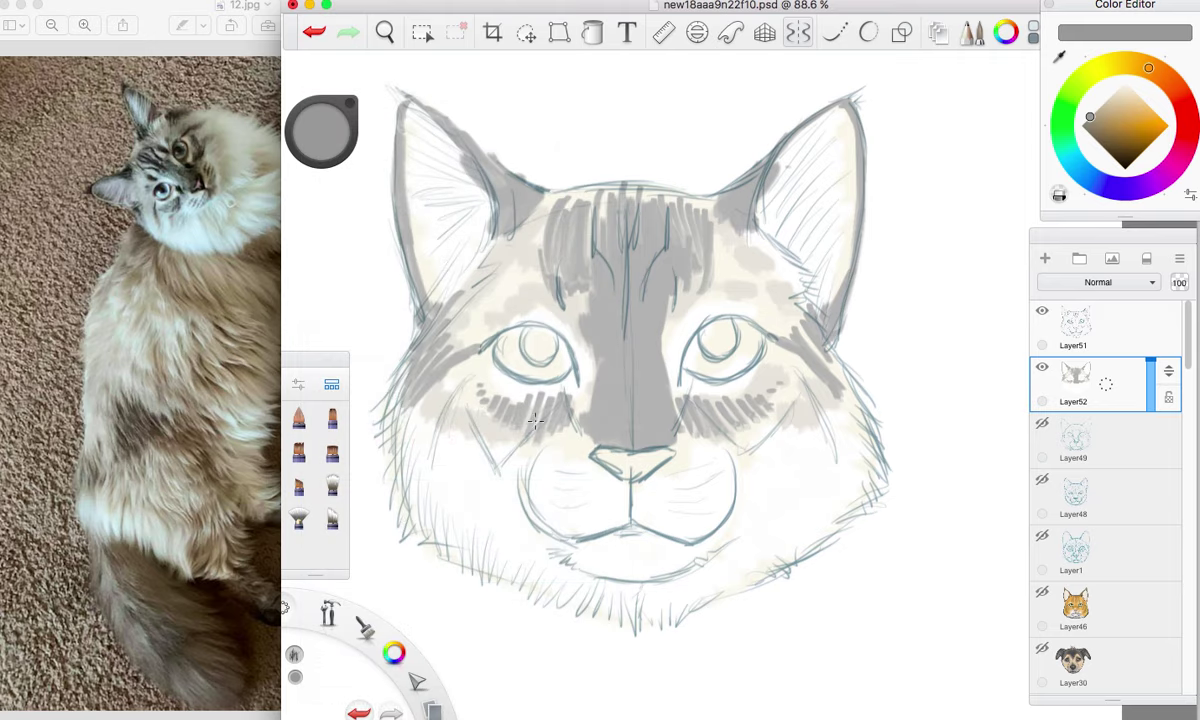
pyautogui.moveTo(486, 402); pyautogui.dragTo(544, 407)
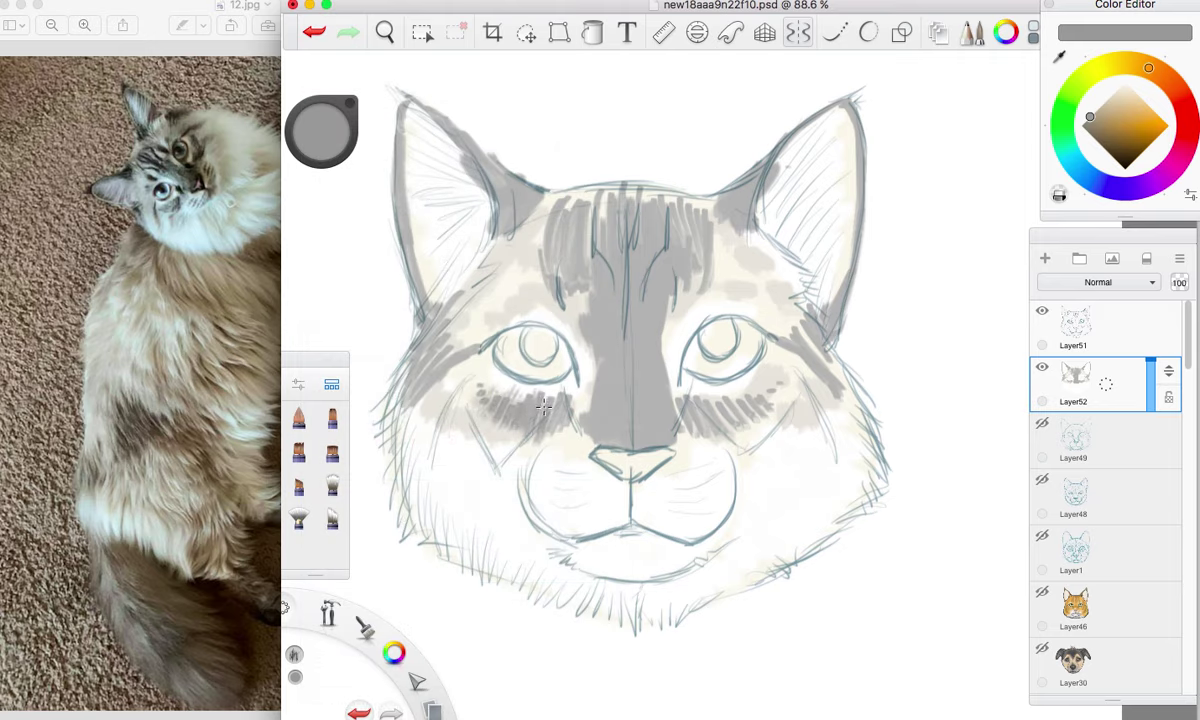
pyautogui.click(1101, 146)
pyautogui.moveTo(470, 388)
pyautogui.mouseDown()
pyautogui.moveTo(544, 414)
pyautogui.moveTo(480, 389)
pyautogui.moveTo(557, 404)
pyautogui.mouseUp()
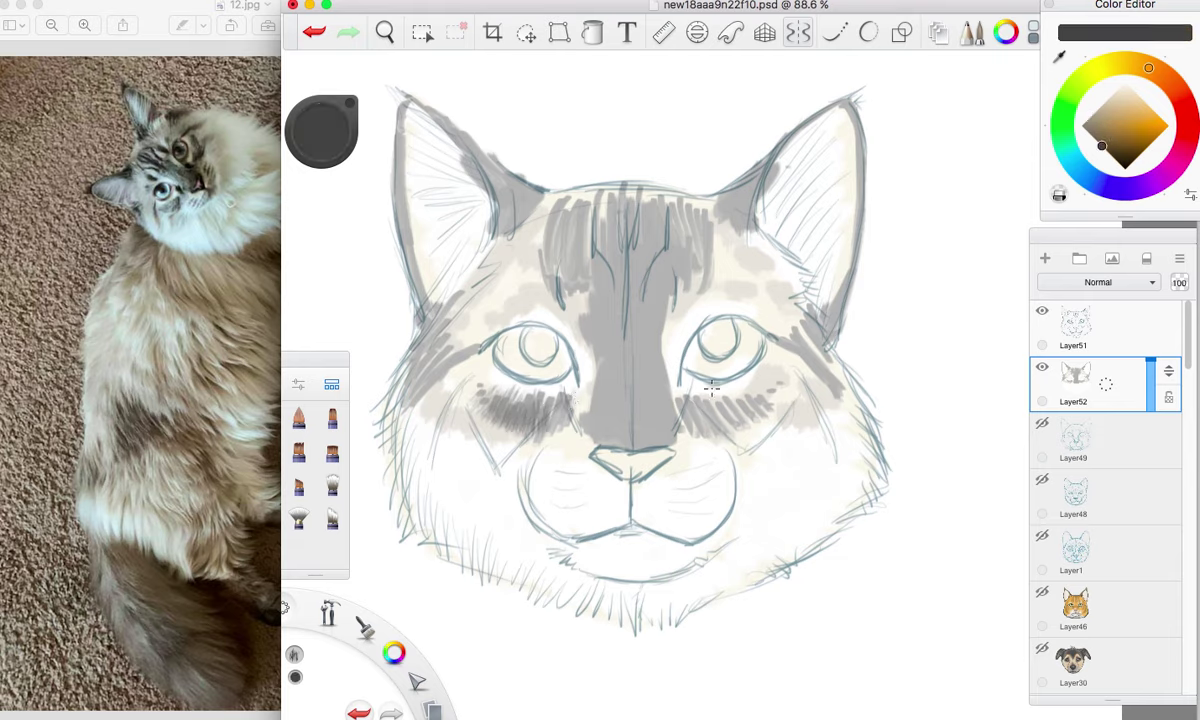
pyautogui.moveTo(689, 404)
pyautogui.mouseDown()
pyautogui.moveTo(730, 375)
pyautogui.moveTo(712, 368)
pyautogui.mouseUp()
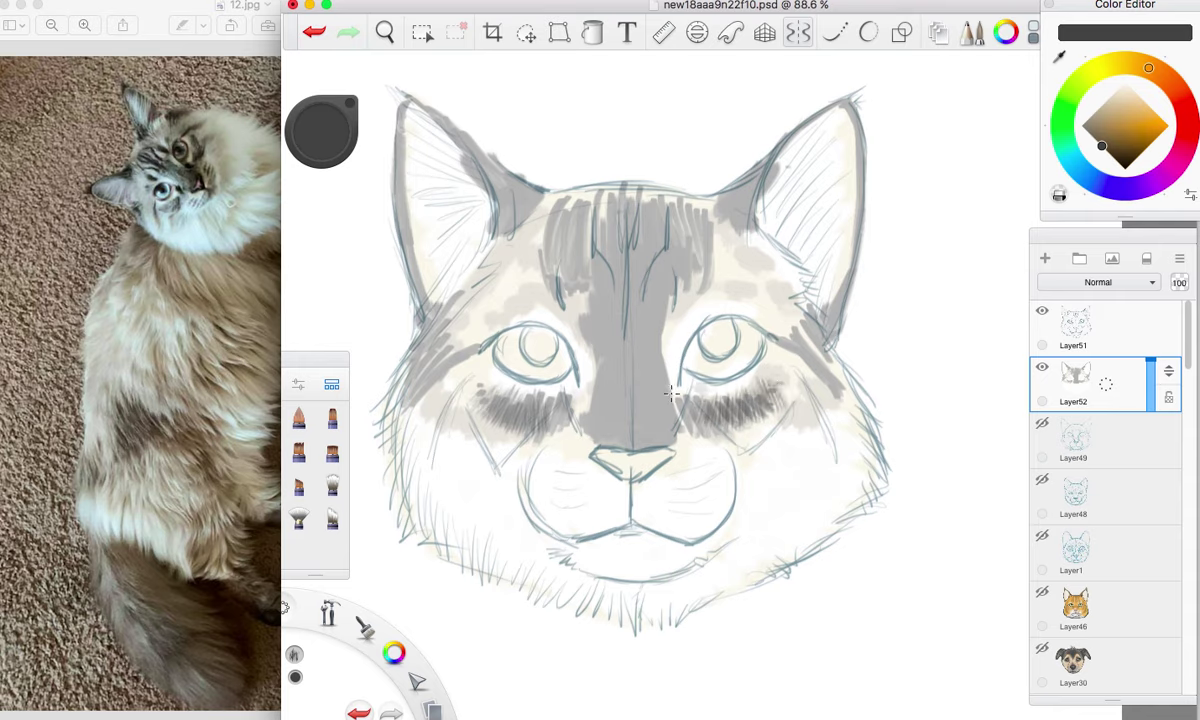
# Add dark gray fur strokes over the nose bridge, forehead, brows, outer eye areas and the muzzle center below the nose.
pyautogui.moveTo(605, 437)
pyautogui.mouseDown()
pyautogui.moveTo(595, 410)
pyautogui.moveTo(683, 429)
pyautogui.mouseUp()
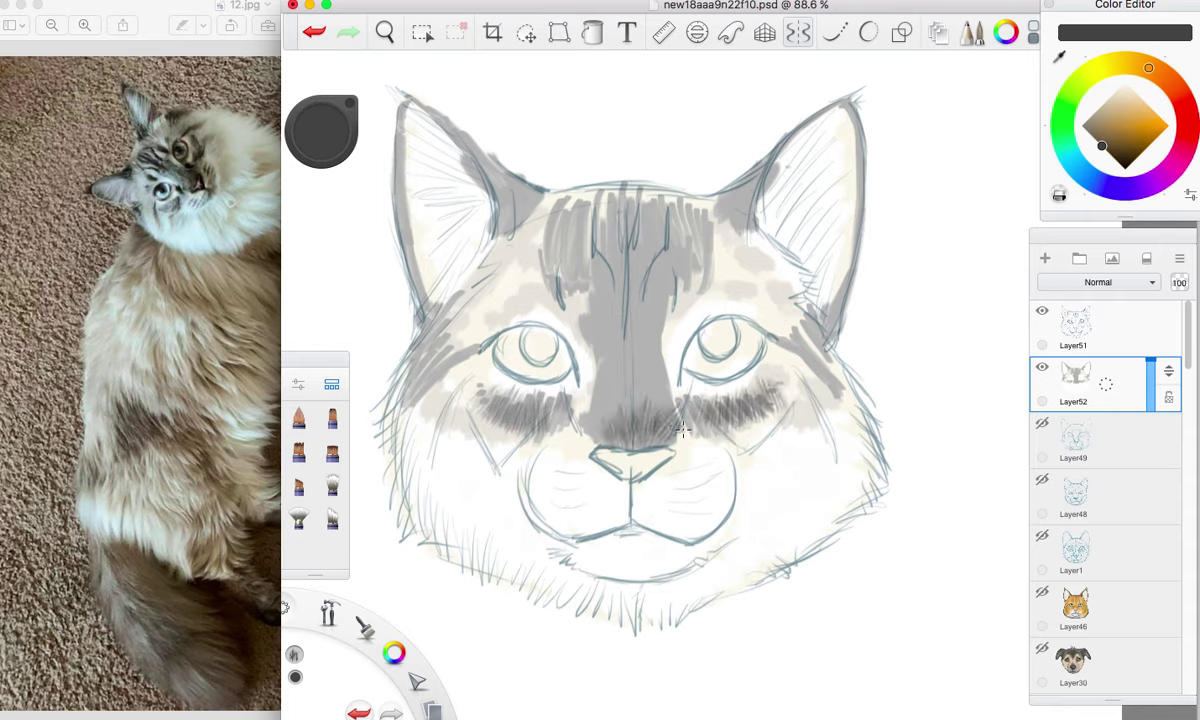
pyautogui.moveTo(592, 428)
pyautogui.mouseDown()
pyautogui.moveTo(664, 421)
pyautogui.moveTo(607, 426)
pyautogui.moveTo(636, 405)
pyautogui.moveTo(623, 391)
pyautogui.moveTo(647, 369)
pyautogui.moveTo(609, 378)
pyautogui.moveTo(649, 349)
pyautogui.moveTo(601, 309)
pyautogui.moveTo(654, 284)
pyautogui.moveTo(598, 270)
pyautogui.moveTo(616, 262)
pyautogui.moveTo(586, 206)
pyautogui.moveTo(551, 228)
pyautogui.moveTo(576, 211)
pyautogui.moveTo(682, 215)
pyautogui.moveTo(571, 240)
pyautogui.moveTo(691, 243)
pyautogui.moveTo(556, 263)
pyautogui.moveTo(683, 253)
pyautogui.moveTo(587, 269)
pyautogui.moveTo(688, 259)
pyautogui.moveTo(579, 286)
pyautogui.moveTo(665, 285)
pyautogui.moveTo(628, 342)
pyautogui.mouseUp()
pyautogui.moveTo(747, 246)
pyautogui.mouseDown()
pyautogui.moveTo(775, 327)
pyautogui.moveTo(785, 325)
pyautogui.moveTo(722, 241)
pyautogui.moveTo(728, 316)
pyautogui.moveTo(722, 282)
pyautogui.moveTo(700, 313)
pyautogui.mouseUp()
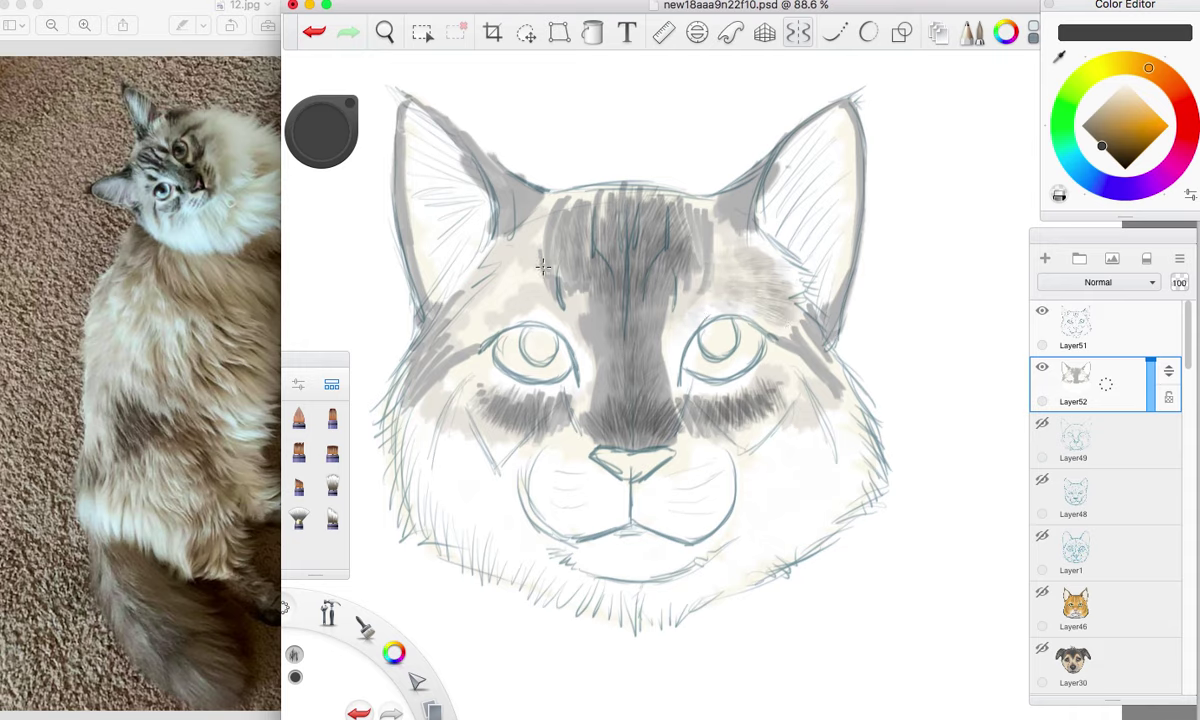
pyautogui.moveTo(524, 230)
pyautogui.mouseDown()
pyautogui.moveTo(522, 210)
pyautogui.moveTo(505, 283)
pyautogui.moveTo(470, 337)
pyautogui.moveTo(406, 350)
pyautogui.moveTo(426, 397)
pyautogui.moveTo(479, 419)
pyautogui.moveTo(440, 377)
pyautogui.moveTo(440, 335)
pyautogui.moveTo(496, 368)
pyautogui.mouseUp()
pyautogui.moveTo(688, 404)
pyautogui.mouseDown()
pyautogui.moveTo(680, 418)
pyautogui.moveTo(755, 423)
pyautogui.moveTo(765, 340)
pyautogui.moveTo(708, 345)
pyautogui.mouseUp()
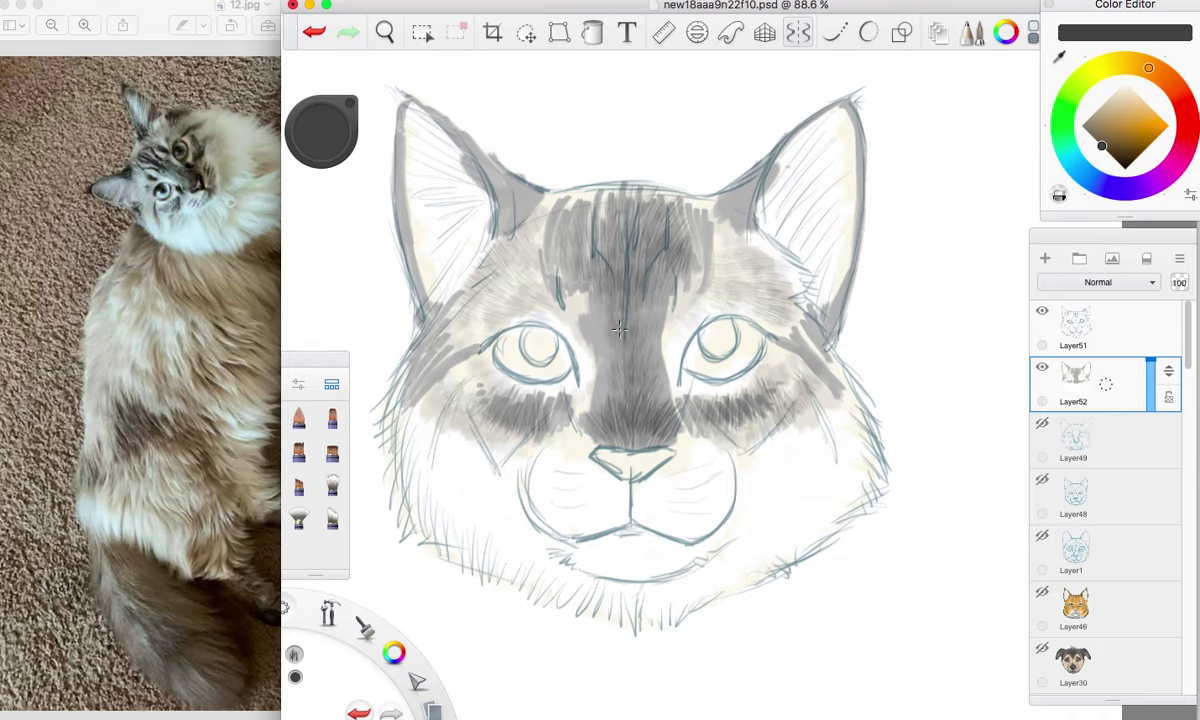
pyautogui.moveTo(627, 487)
pyautogui.mouseDown()
pyautogui.moveTo(648, 495)
pyautogui.moveTo(630, 508)
pyautogui.moveTo(652, 527)
pyautogui.mouseUp()
pyautogui.moveTo(597, 488); pyautogui.dragTo(667, 491)
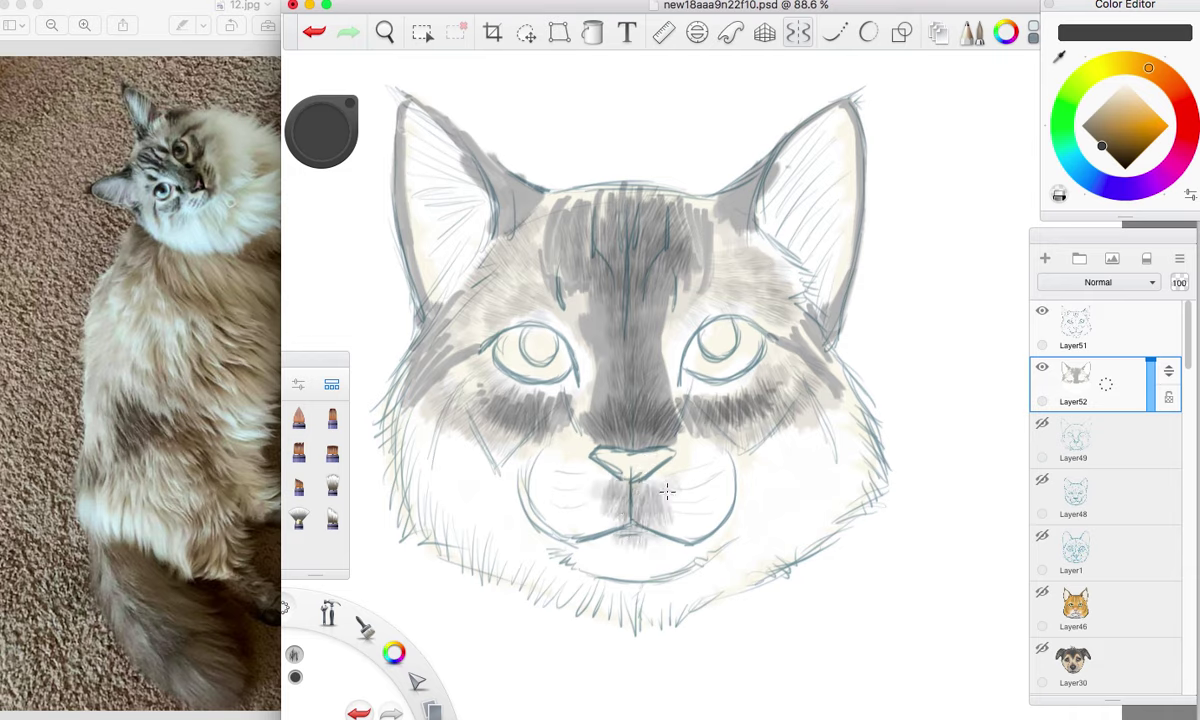
# Layer light cream fur strokes over the nose bridge, the central forehead and the dark stripes beneath both eyes.
pyautogui.moveTo(1118, 108); pyautogui.dragTo(1123, 91)
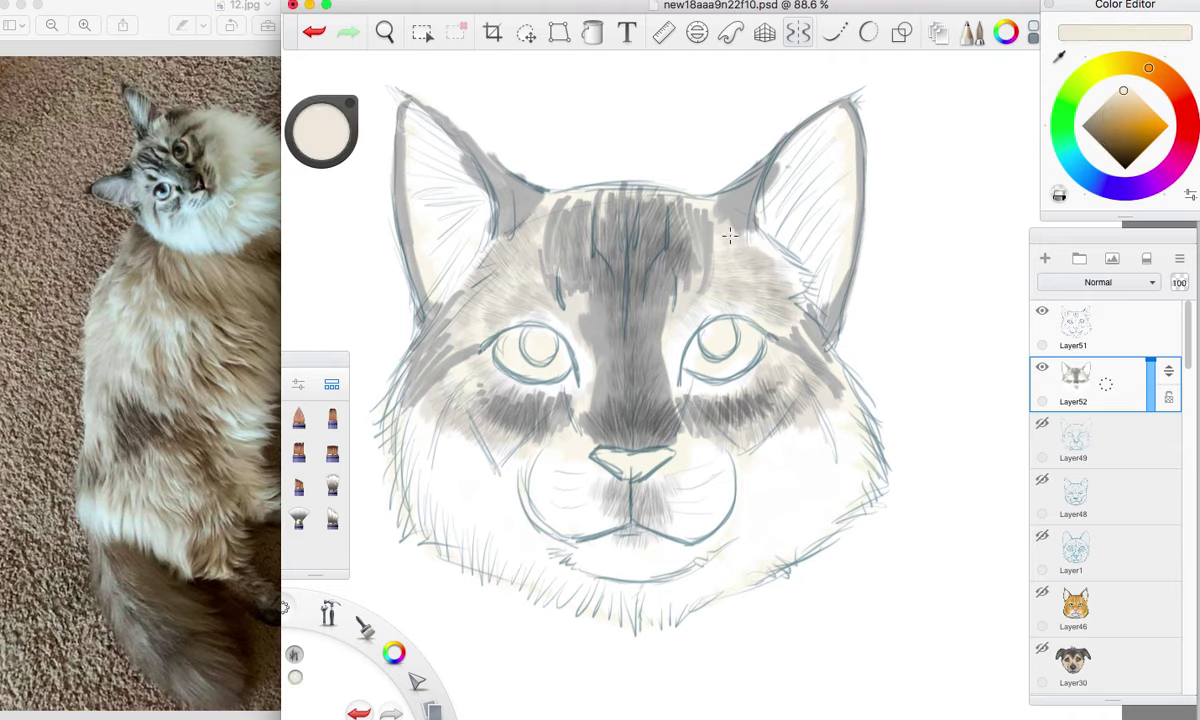
pyautogui.moveTo(604, 428)
pyautogui.mouseDown()
pyautogui.moveTo(612, 400)
pyautogui.moveTo(598, 352)
pyautogui.moveTo(638, 364)
pyautogui.moveTo(592, 305)
pyautogui.moveTo(596, 272)
pyautogui.moveTo(577, 242)
pyautogui.moveTo(645, 228)
pyautogui.mouseUp()
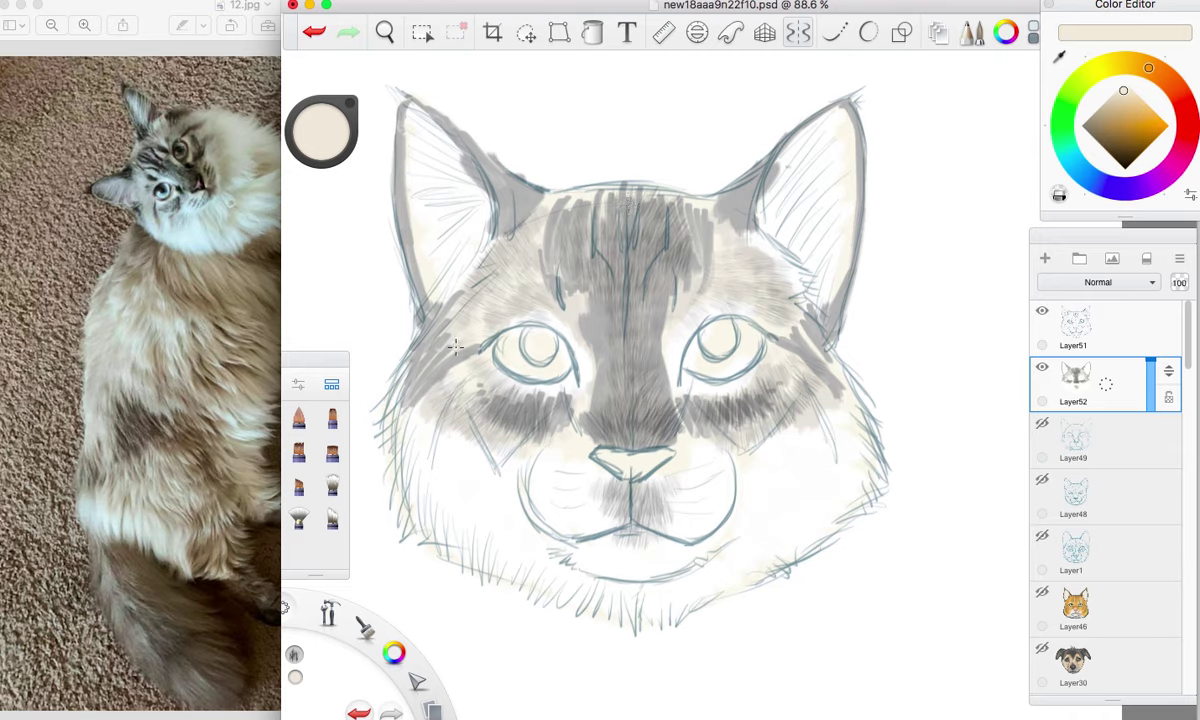
pyautogui.moveTo(706, 413); pyautogui.dragTo(745, 411)
pyautogui.moveTo(493, 427); pyautogui.dragTo(578, 399)
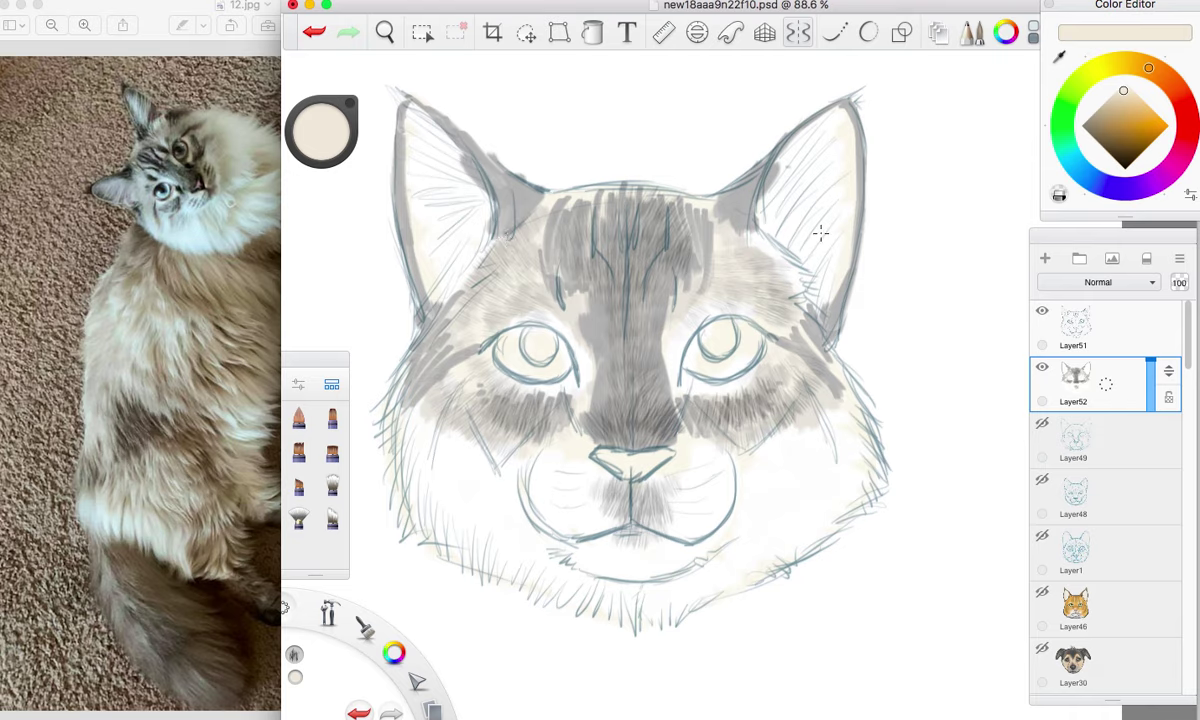
# Darken both ears' inner and outer bases, the inner eye corners and the area above the nose with near-black fur strokes.
pyautogui.moveTo(1118, 159); pyautogui.dragTo(1112, 157)
pyautogui.moveTo(740, 211)
pyautogui.mouseDown()
pyautogui.moveTo(730, 200)
pyautogui.moveTo(750, 190)
pyautogui.moveTo(738, 212)
pyautogui.mouseUp()
pyautogui.moveTo(828, 302); pyautogui.dragTo(833, 320)
pyautogui.moveTo(497, 208)
pyautogui.mouseDown()
pyautogui.moveTo(465, 180)
pyautogui.moveTo(485, 205)
pyautogui.moveTo(495, 185)
pyautogui.moveTo(516, 206)
pyautogui.mouseUp()
pyautogui.moveTo(418, 287); pyautogui.dragTo(424, 305)
pyautogui.moveTo(840, 303); pyautogui.dragTo(832, 313)
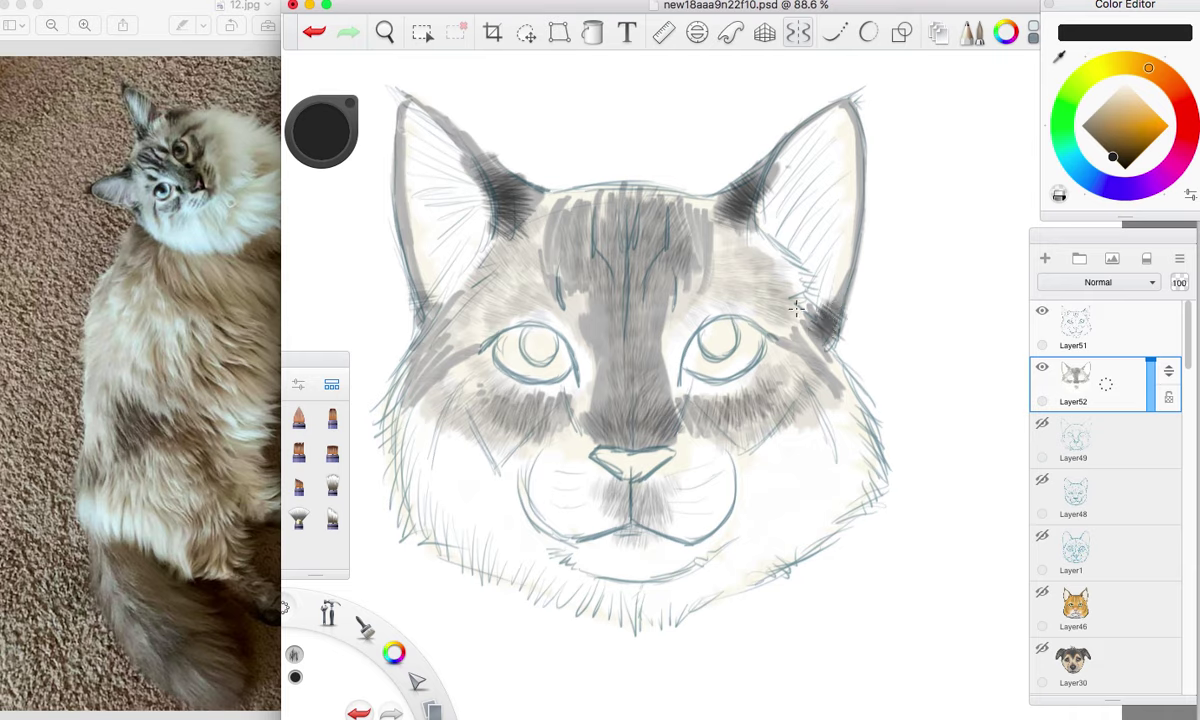
pyautogui.moveTo(390, 262)
pyautogui.mouseDown()
pyautogui.moveTo(427, 305)
pyautogui.moveTo(415, 310)
pyautogui.mouseUp()
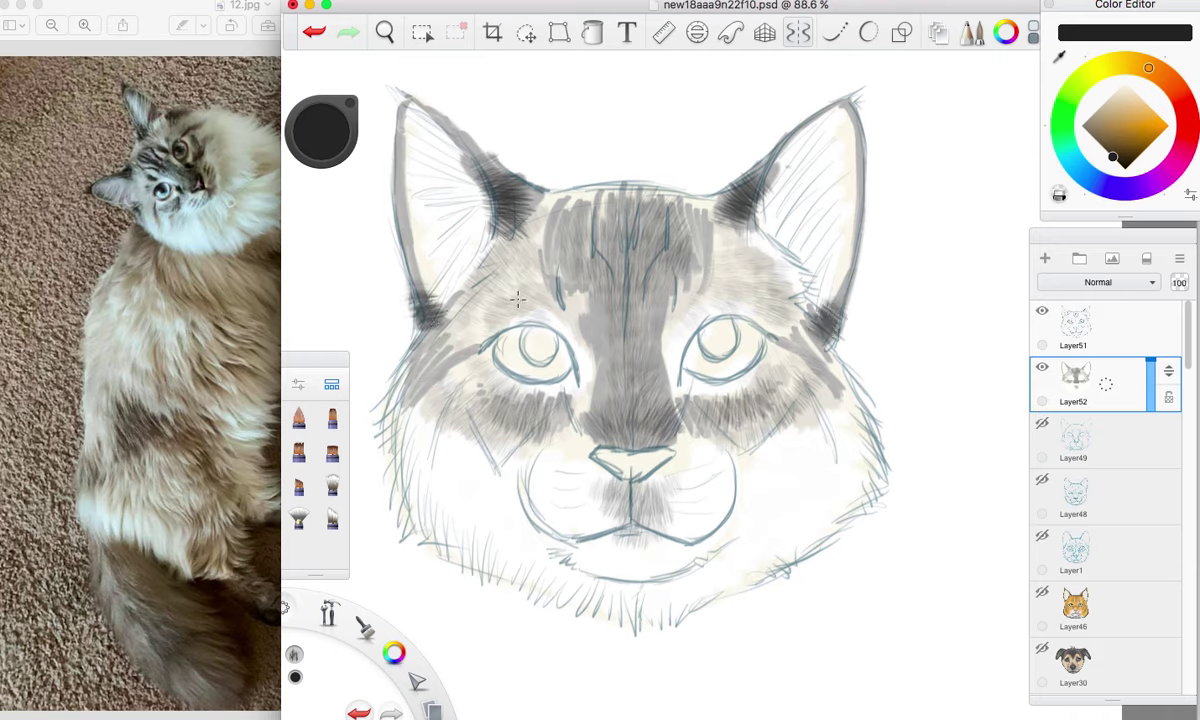
pyautogui.moveTo(602, 428)
pyautogui.mouseDown()
pyautogui.moveTo(639, 444)
pyautogui.moveTo(645, 436)
pyautogui.moveTo(614, 444)
pyautogui.moveTo(687, 394)
pyautogui.moveTo(678, 370)
pyautogui.moveTo(680, 400)
pyautogui.moveTo(674, 374)
pyautogui.moveTo(553, 374)
pyautogui.moveTo(571, 386)
pyautogui.moveTo(575, 374)
pyautogui.moveTo(579, 393)
pyautogui.moveTo(701, 360)
pyautogui.moveTo(692, 384)
pyautogui.moveTo(680, 377)
pyautogui.moveTo(673, 389)
pyautogui.moveTo(649, 330)
pyautogui.mouseUp()
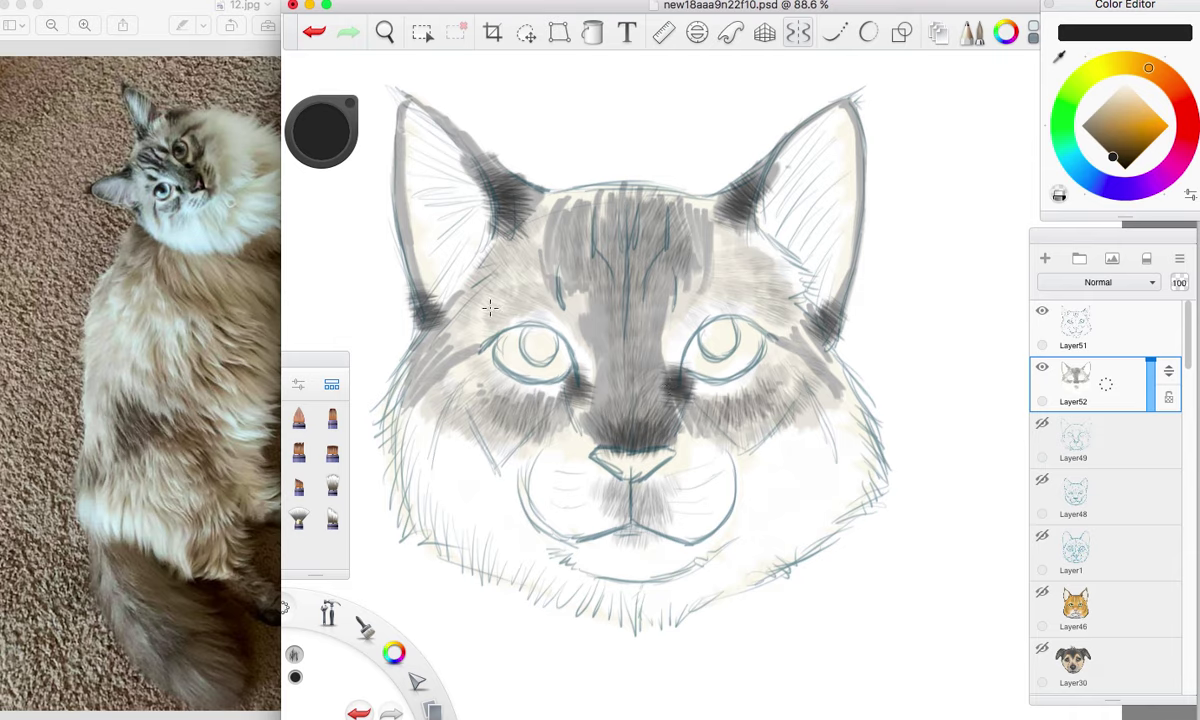
# Smooth the fur shading on the nose bridge, forehead, brows, under-eye areas and muzzle with the blending brush.
pyautogui.click(332, 485)
pyautogui.moveTo(547, 401)
pyautogui.mouseDown()
pyautogui.moveTo(563, 450)
pyautogui.moveTo(581, 457)
pyautogui.moveTo(626, 438)
pyautogui.moveTo(598, 405)
pyautogui.moveTo(625, 400)
pyautogui.moveTo(668, 420)
pyautogui.mouseUp()
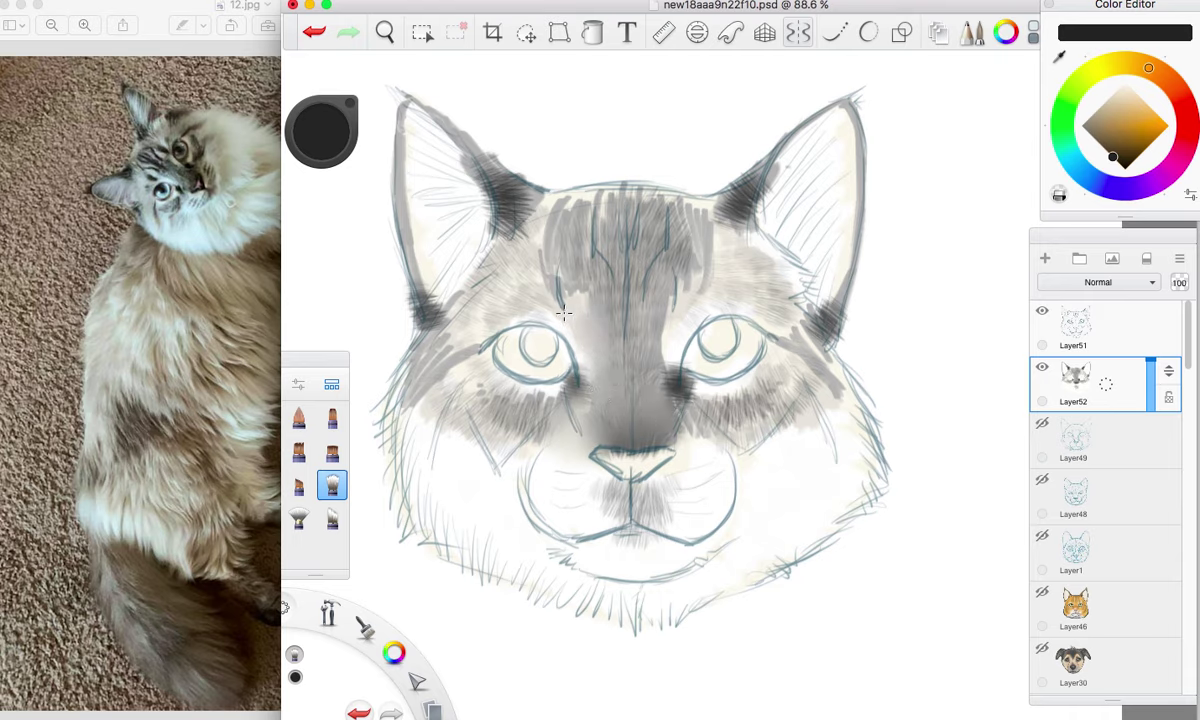
pyautogui.moveTo(510, 316)
pyautogui.mouseDown()
pyautogui.moveTo(512, 281)
pyautogui.moveTo(438, 356)
pyautogui.moveTo(500, 242)
pyautogui.moveTo(467, 172)
pyautogui.moveTo(476, 161)
pyautogui.moveTo(498, 206)
pyautogui.moveTo(466, 147)
pyautogui.moveTo(543, 206)
pyautogui.moveTo(508, 215)
pyautogui.moveTo(636, 202)
pyautogui.moveTo(564, 237)
pyautogui.mouseUp()
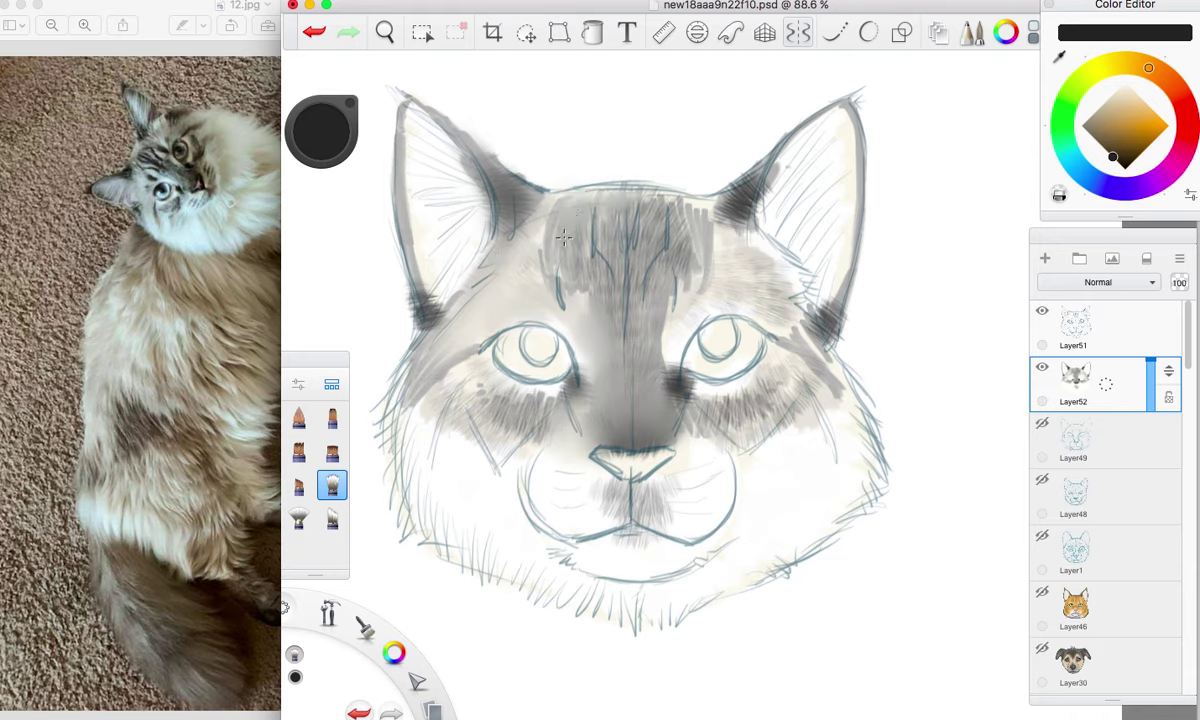
pyautogui.moveTo(622, 199)
pyautogui.mouseDown()
pyautogui.moveTo(642, 215)
pyautogui.moveTo(704, 212)
pyautogui.moveTo(708, 240)
pyautogui.mouseUp()
pyautogui.moveTo(690, 215); pyautogui.dragTo(681, 293)
pyautogui.moveTo(640, 206)
pyautogui.mouseDown()
pyautogui.moveTo(696, 212)
pyautogui.moveTo(571, 222)
pyautogui.mouseUp()
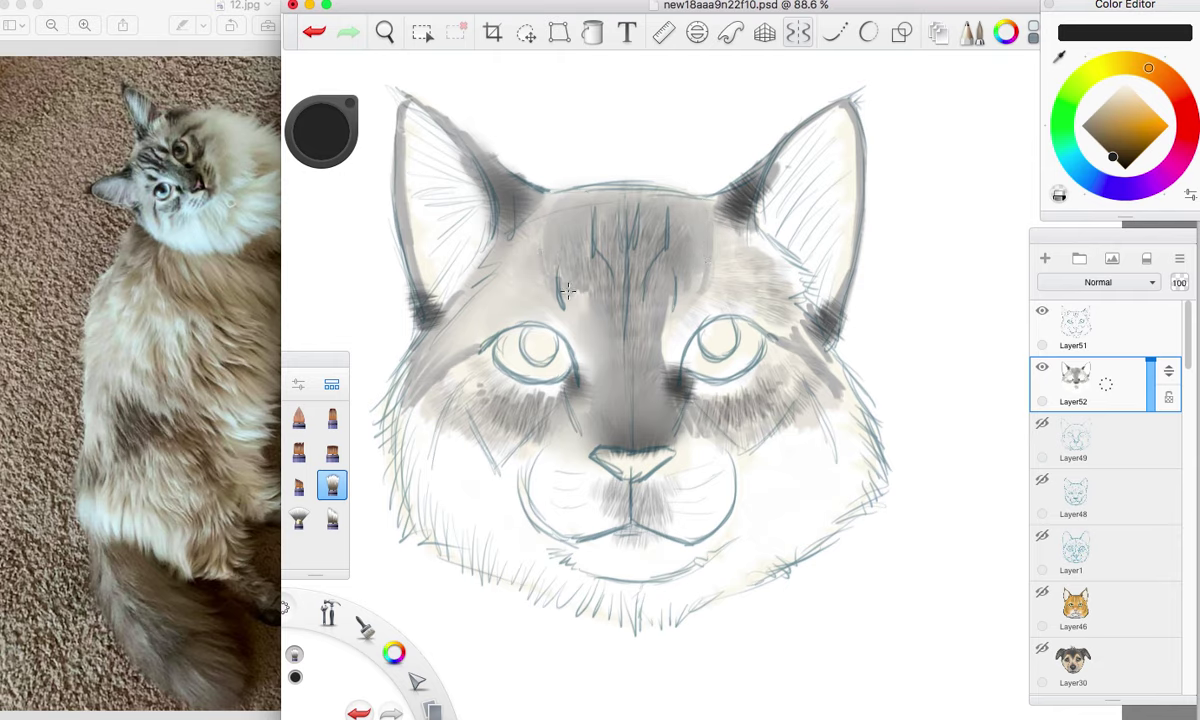
pyautogui.moveTo(595, 318)
pyautogui.mouseDown()
pyautogui.moveTo(563, 318)
pyautogui.moveTo(613, 321)
pyautogui.mouseUp()
pyautogui.moveTo(668, 290)
pyautogui.mouseDown()
pyautogui.moveTo(690, 275)
pyautogui.moveTo(746, 286)
pyautogui.moveTo(751, 251)
pyautogui.mouseUp()
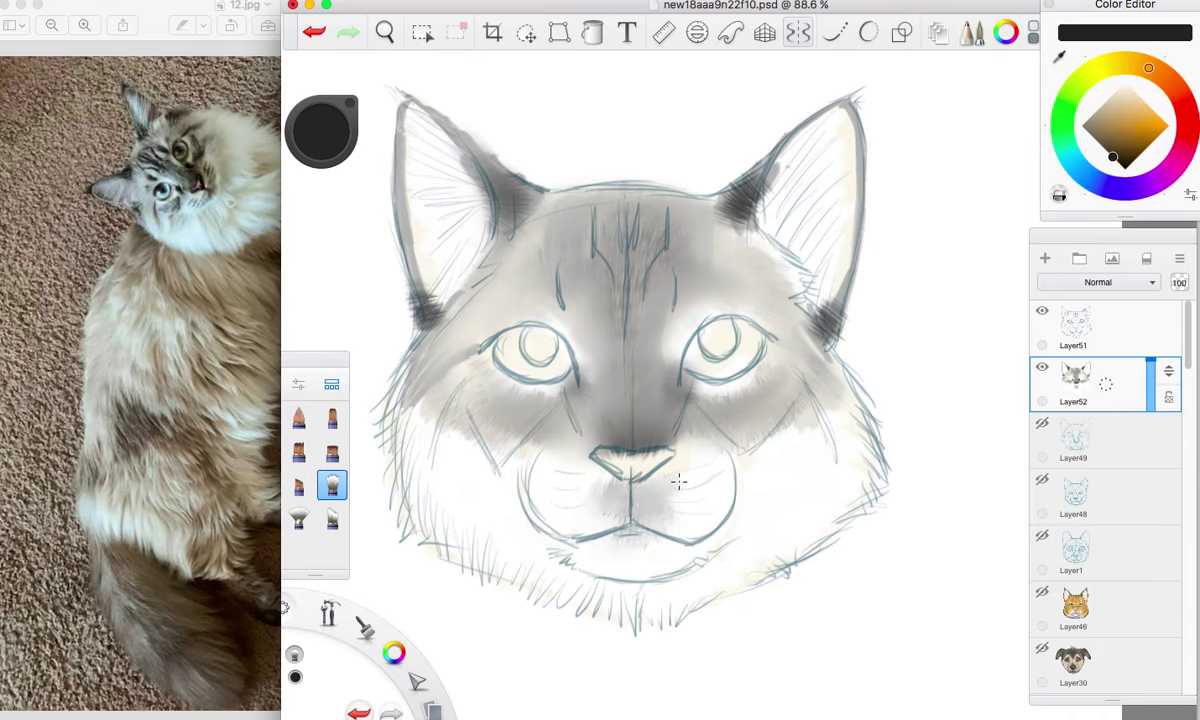
# Blend the dark shading at the ear bases and along the right ear's outer edge, and soften the central forehead.
pyautogui.moveTo(738, 214)
pyautogui.mouseDown()
pyautogui.moveTo(694, 204)
pyautogui.moveTo(712, 170)
pyautogui.moveTo(682, 190)
pyautogui.moveTo(761, 212)
pyautogui.mouseUp()
pyautogui.moveTo(815, 301)
pyautogui.mouseDown()
pyautogui.moveTo(832, 314)
pyautogui.moveTo(820, 291)
pyautogui.mouseUp()
pyautogui.moveTo(842, 222); pyautogui.dragTo(829, 289)
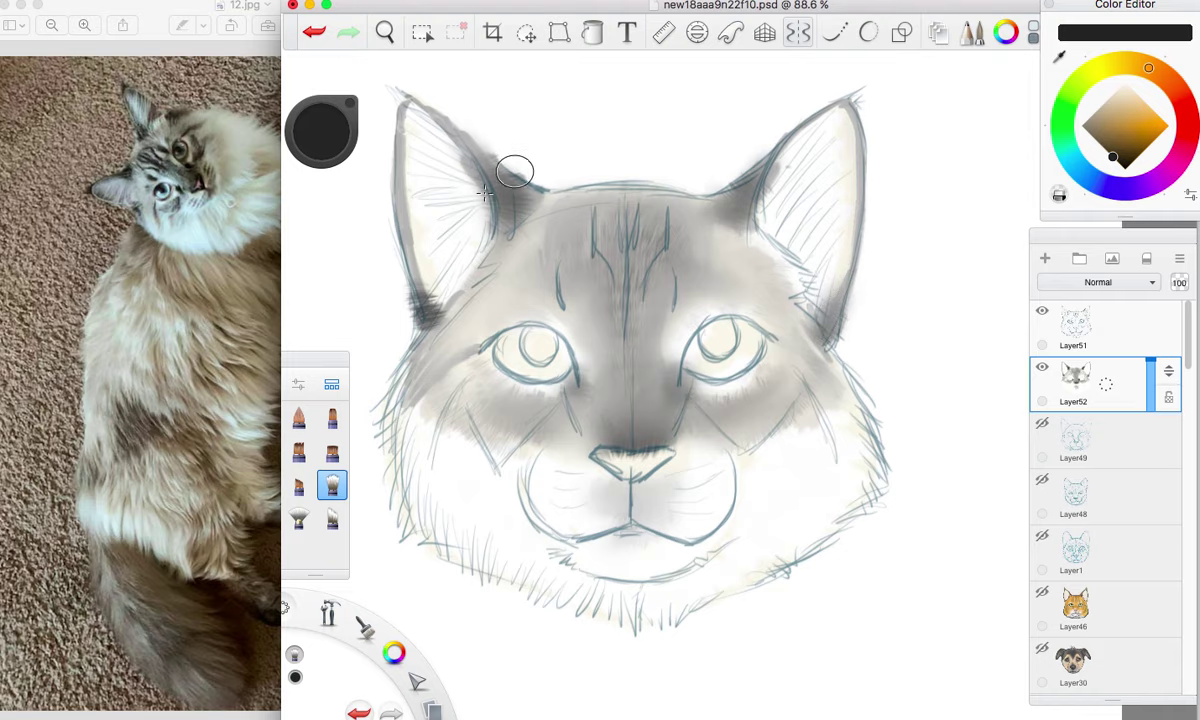
pyautogui.moveTo(608, 246); pyautogui.dragTo(634, 251)
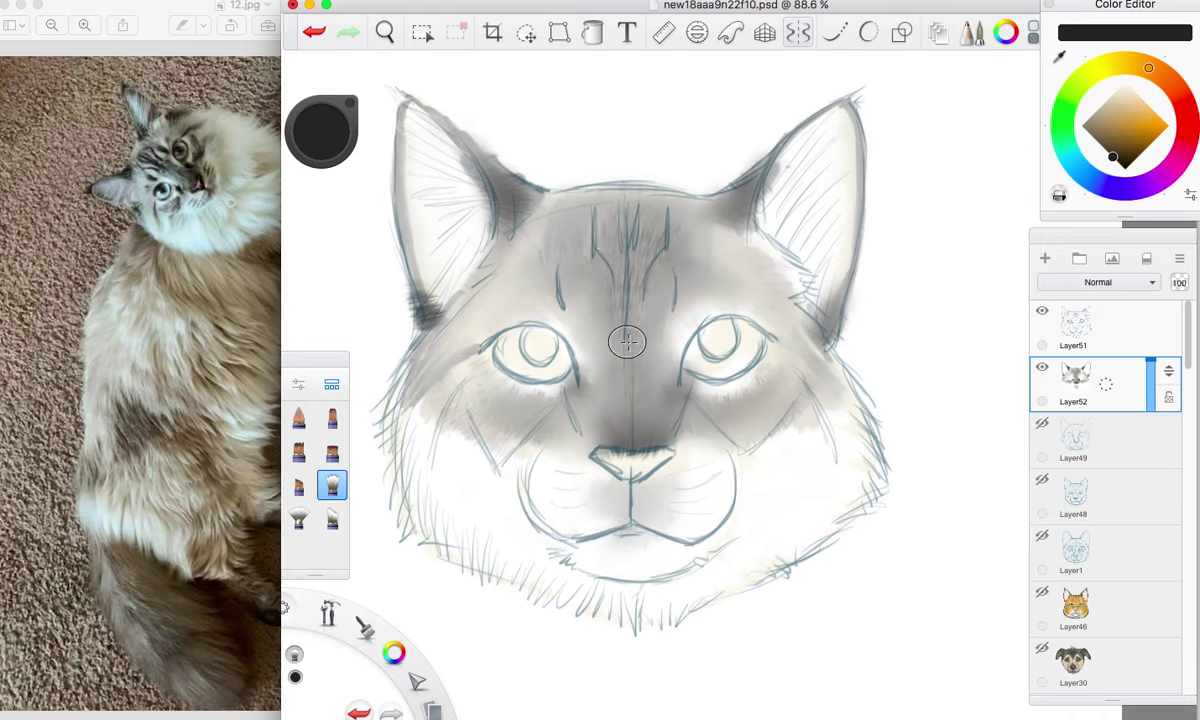
# Paint light cream patches beneath both eyes and across both lower cheeks with the Wet Square Acrylic brush.
pyautogui.click(1126, 105)
pyautogui.moveTo(1126, 105); pyautogui.dragTo(1126, 88)
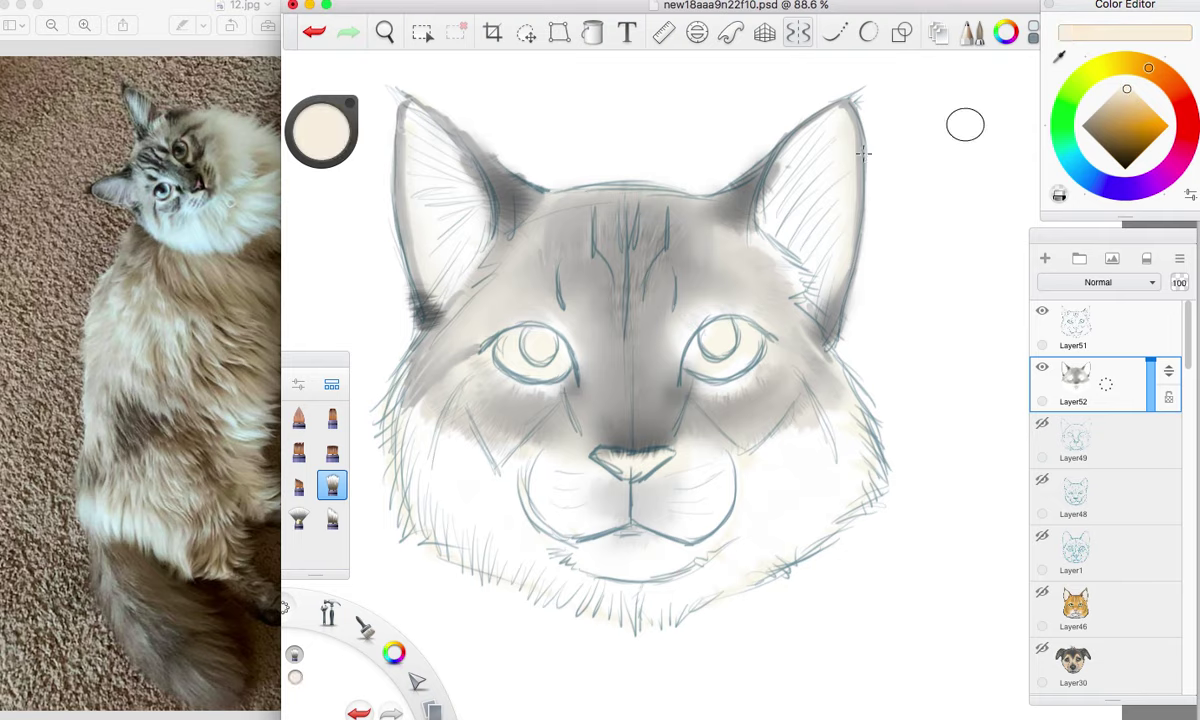
pyautogui.click(332, 453)
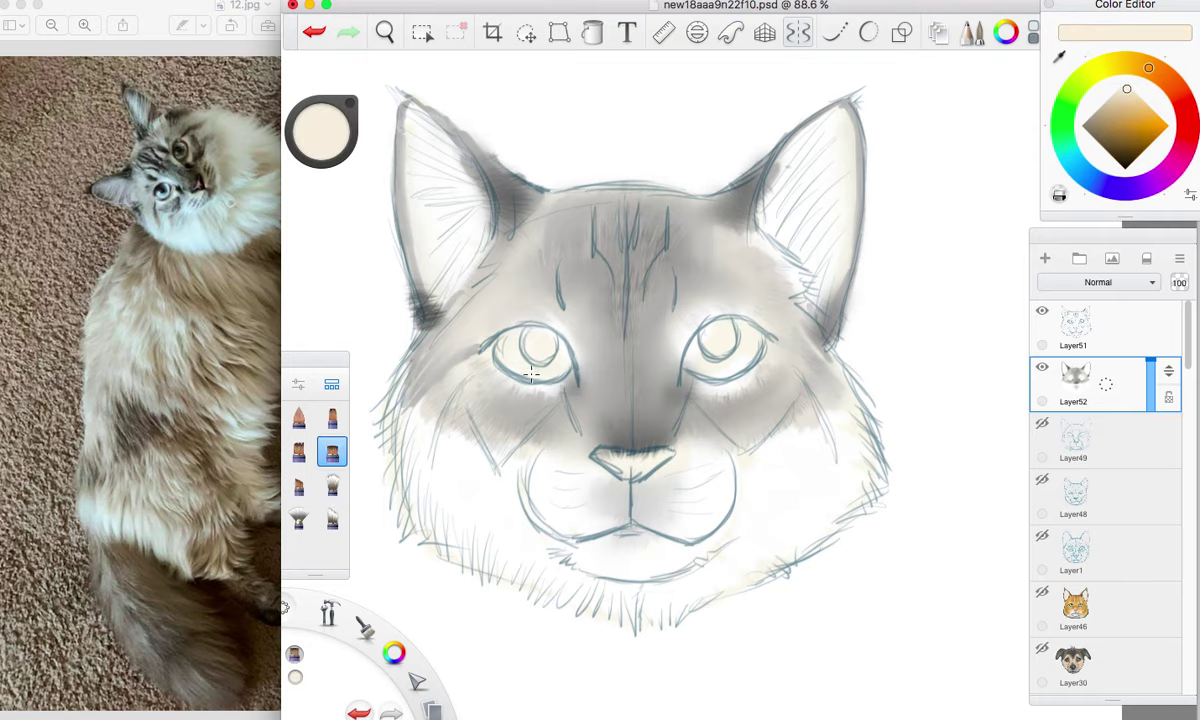
pyautogui.moveTo(493, 376); pyautogui.dragTo(572, 374)
pyautogui.moveTo(685, 368); pyautogui.dragTo(751, 375)
pyautogui.moveTo(437, 433)
pyautogui.mouseDown()
pyautogui.moveTo(410, 420)
pyautogui.moveTo(440, 495)
pyautogui.moveTo(490, 505)
pyautogui.mouseUp()
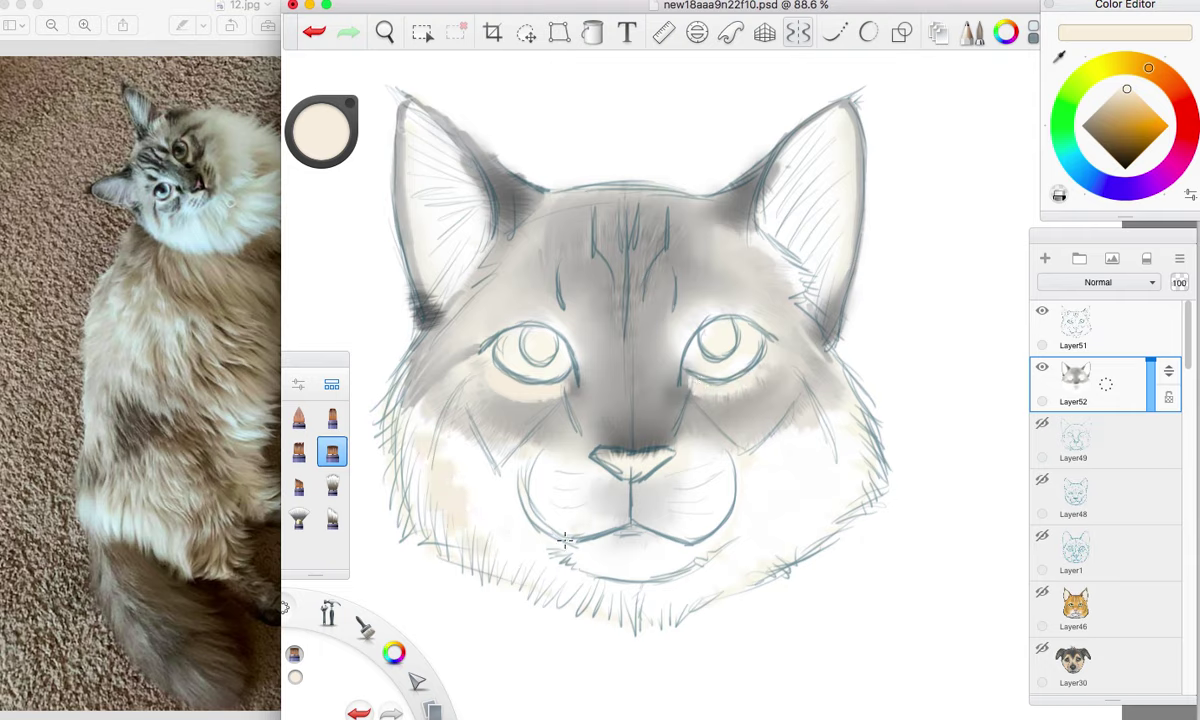
pyautogui.moveTo(680, 457)
pyautogui.mouseDown()
pyautogui.moveTo(822, 434)
pyautogui.moveTo(814, 490)
pyautogui.moveTo(788, 505)
pyautogui.mouseUp()
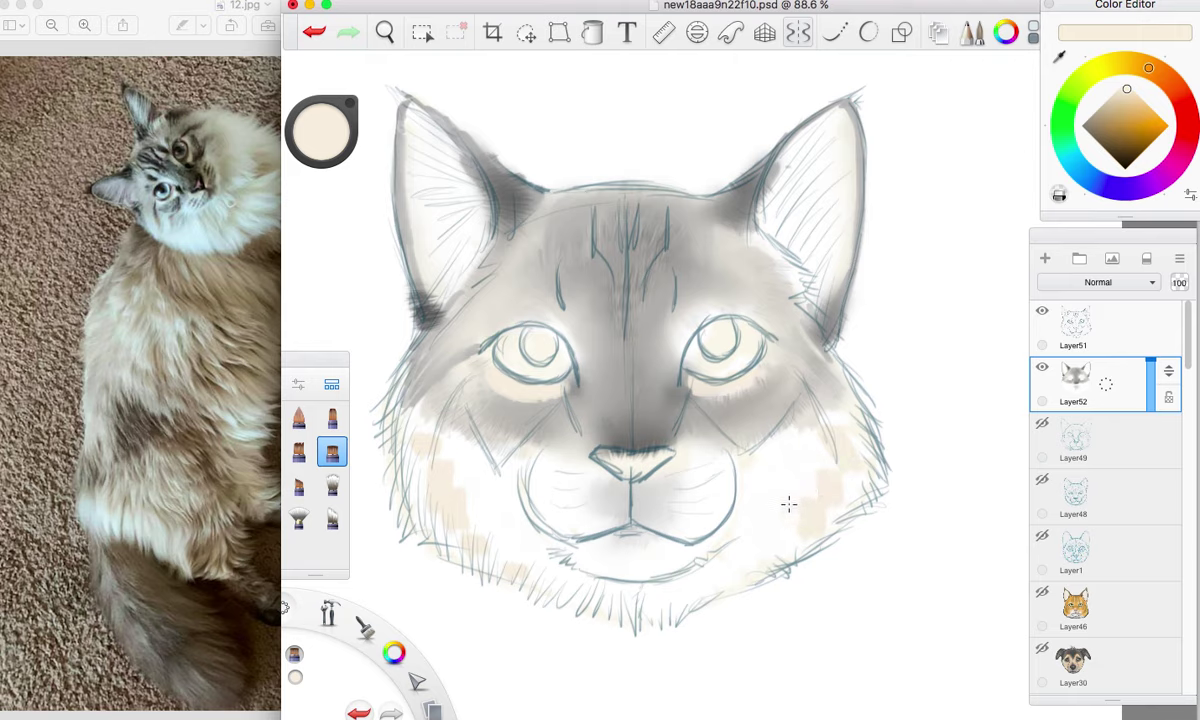
# Try the Wavy Fur brush, undo its stroke, and add cream fur strokes to the right lower cheek with Straight Fur.
pyautogui.click(332, 384)
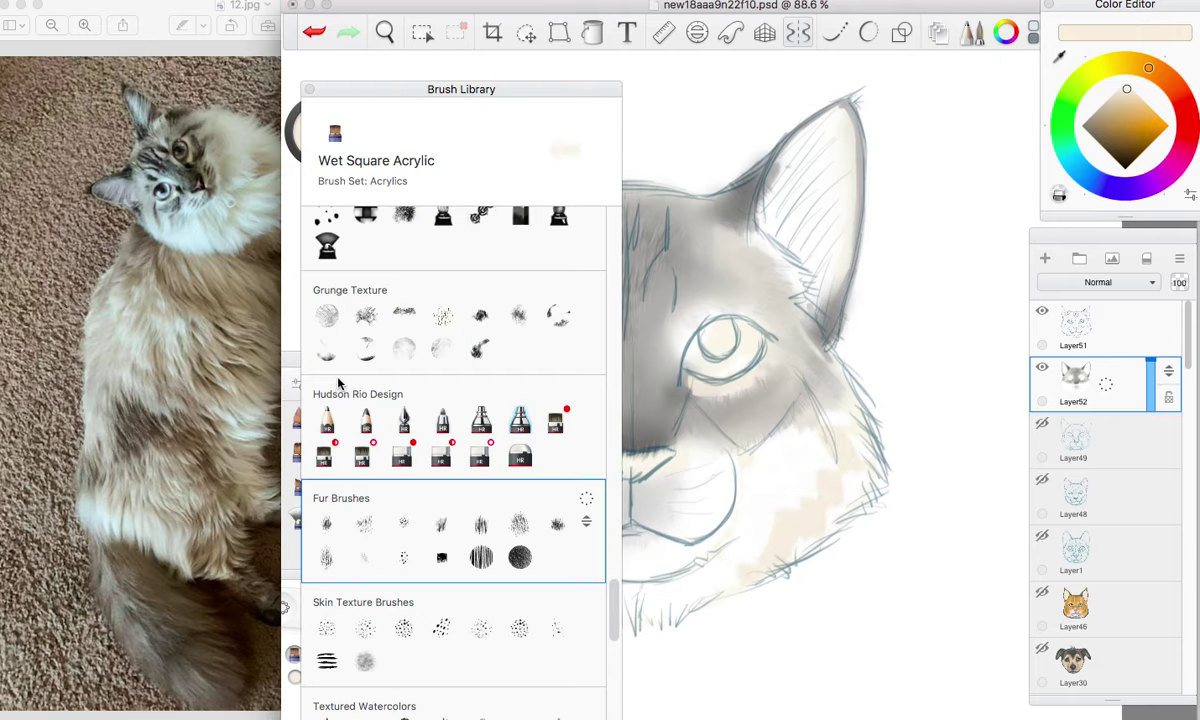
pyautogui.click(326, 523)
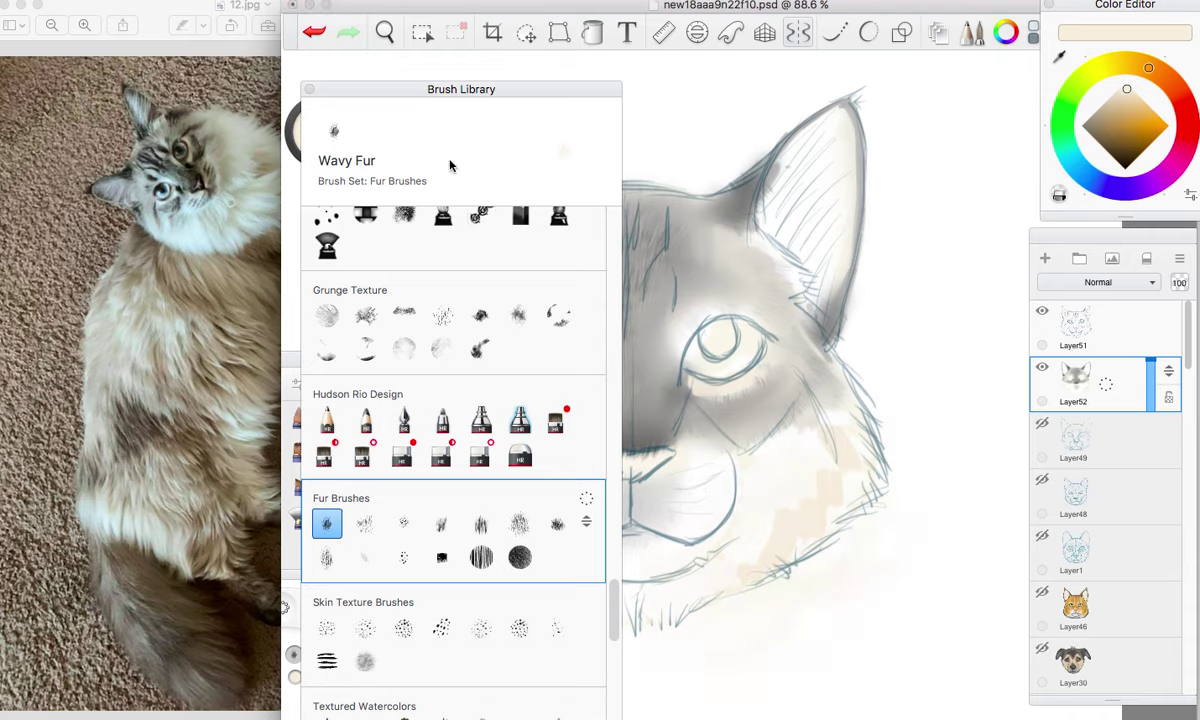
pyautogui.click(313, 31)
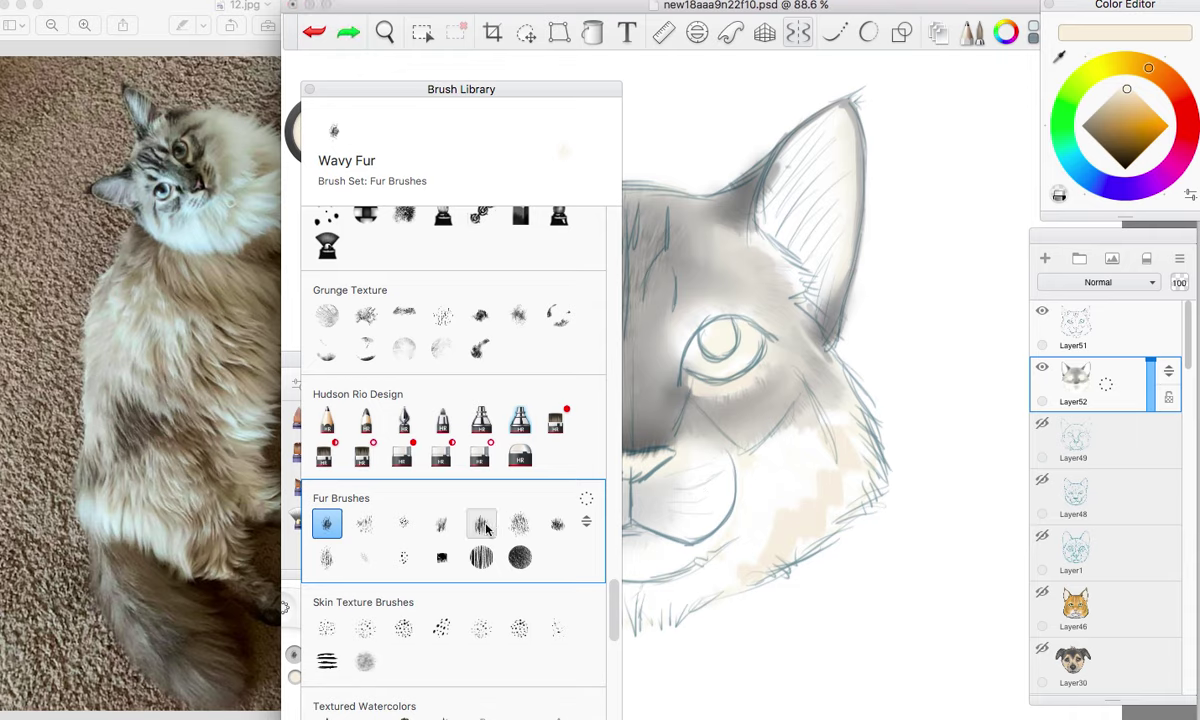
pyautogui.click(481, 523)
pyautogui.moveTo(753, 560); pyautogui.dragTo(777, 510)
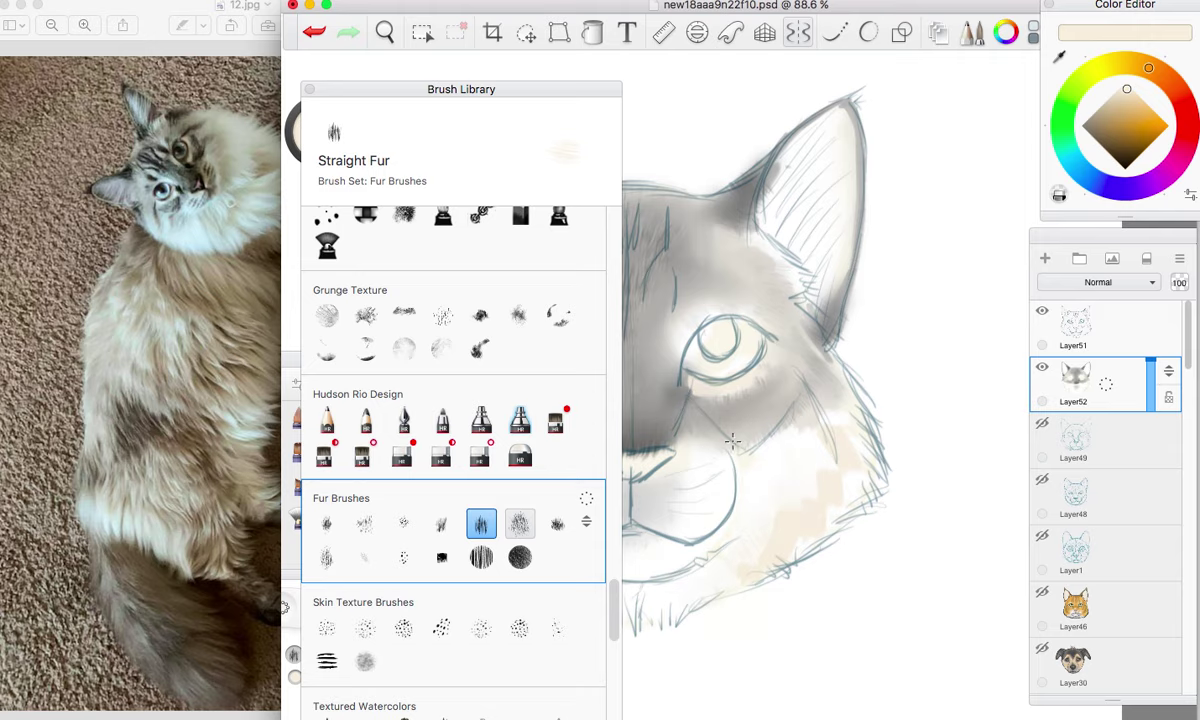
pyautogui.click(309, 89)
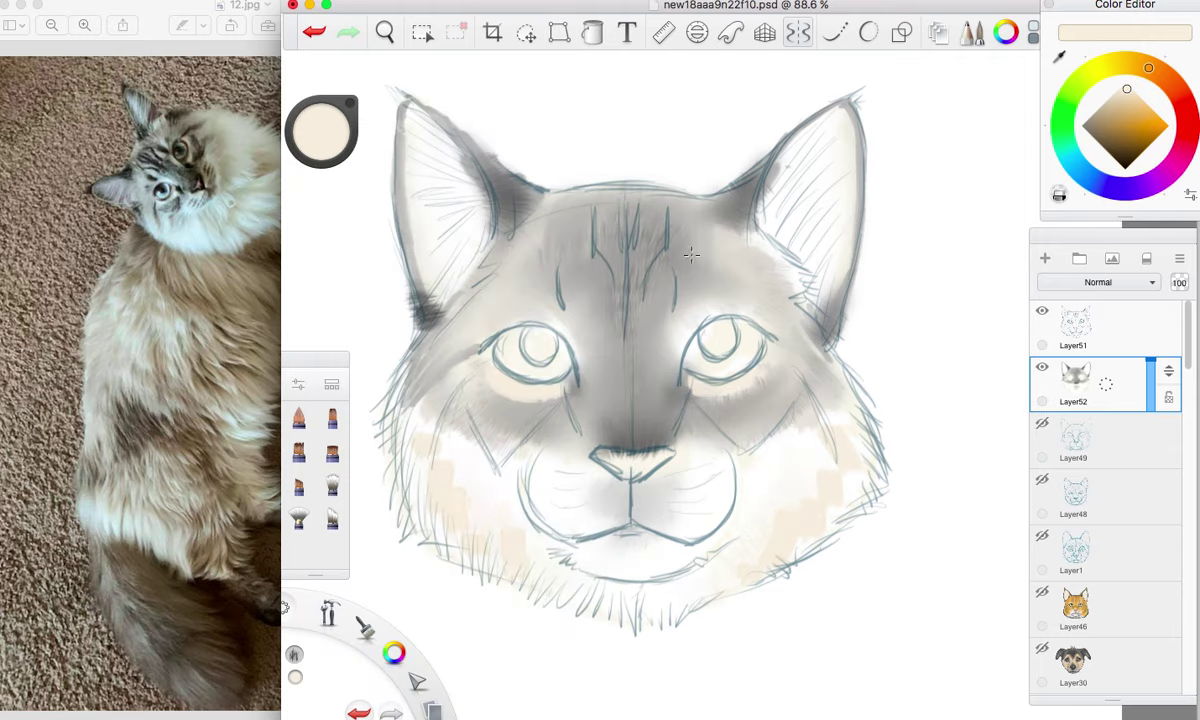
# Add cream fur strokes from the outer eye corners across the upper cheeks and along the top of the forehead.
pyautogui.moveTo(418, 350)
pyautogui.mouseDown()
pyautogui.moveTo(388, 376)
pyautogui.moveTo(406, 359)
pyautogui.mouseUp()
pyautogui.moveTo(817, 348); pyautogui.dragTo(783, 420)
pyautogui.moveTo(793, 371); pyautogui.dragTo(765, 404)
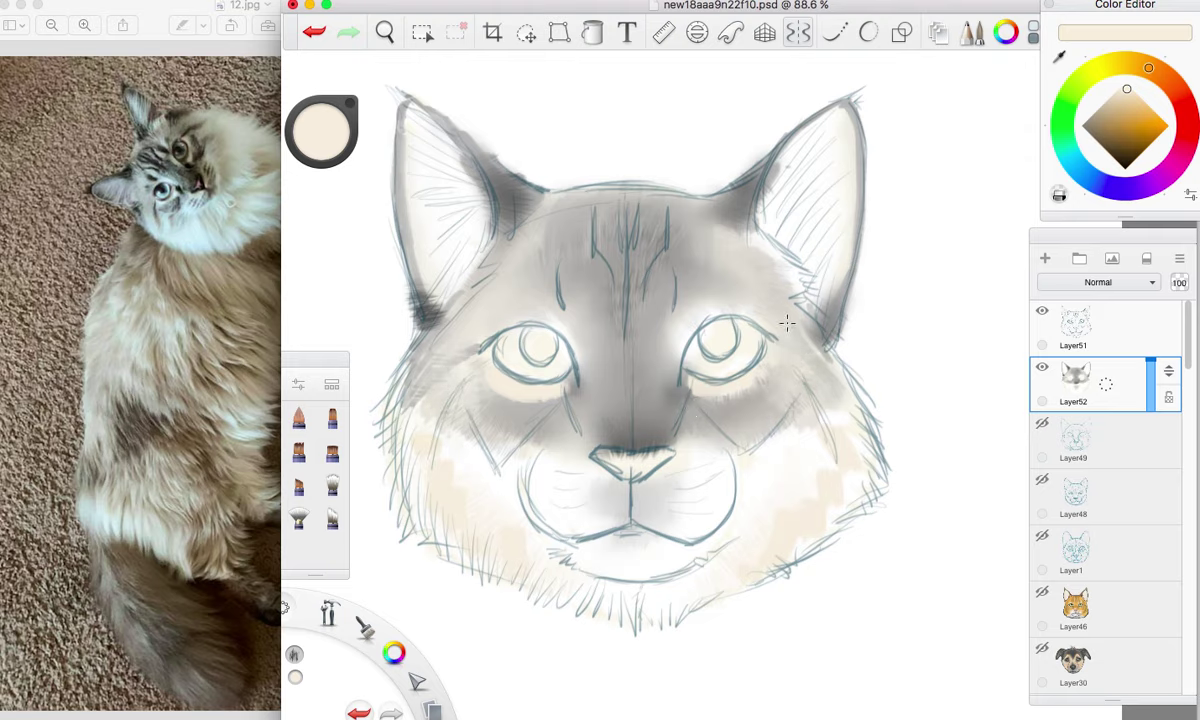
pyautogui.moveTo(518, 206)
pyautogui.mouseDown()
pyautogui.moveTo(570, 194)
pyautogui.moveTo(687, 200)
pyautogui.mouseUp()
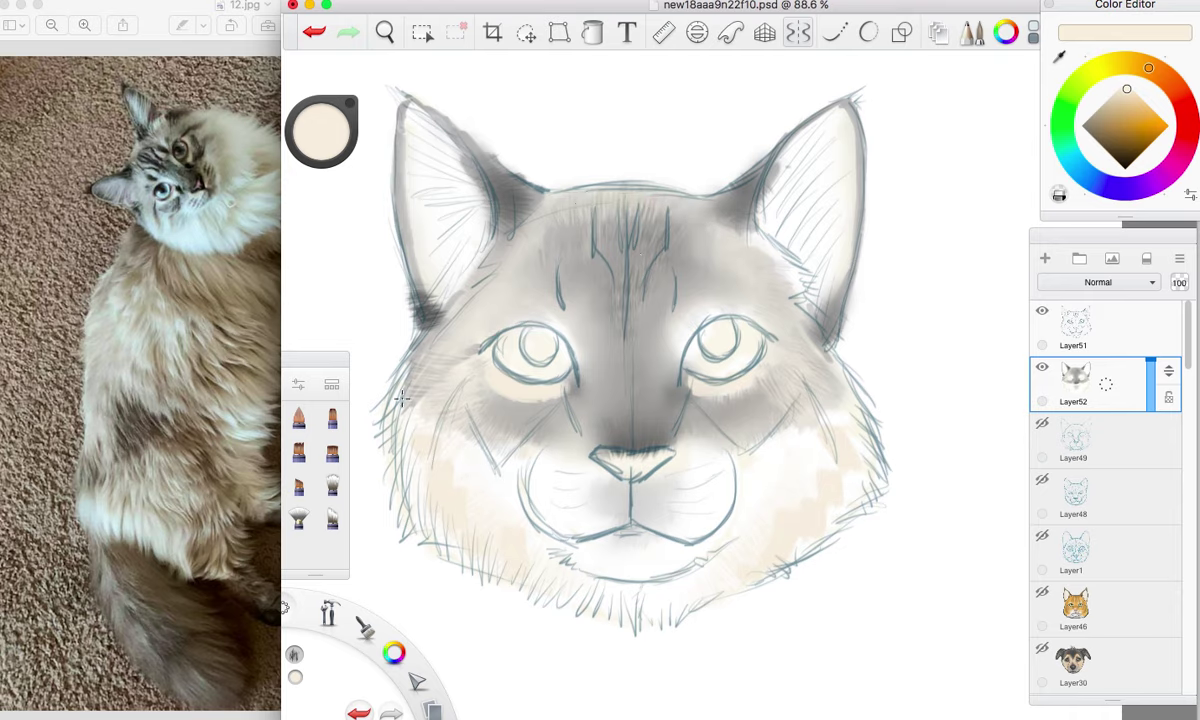
# Blend the cream patches beneath the eyes and across both cheeks with the Soft Smear Brush, and undo a trial stroke of Short Wirey Fur.
pyautogui.click(332, 485)
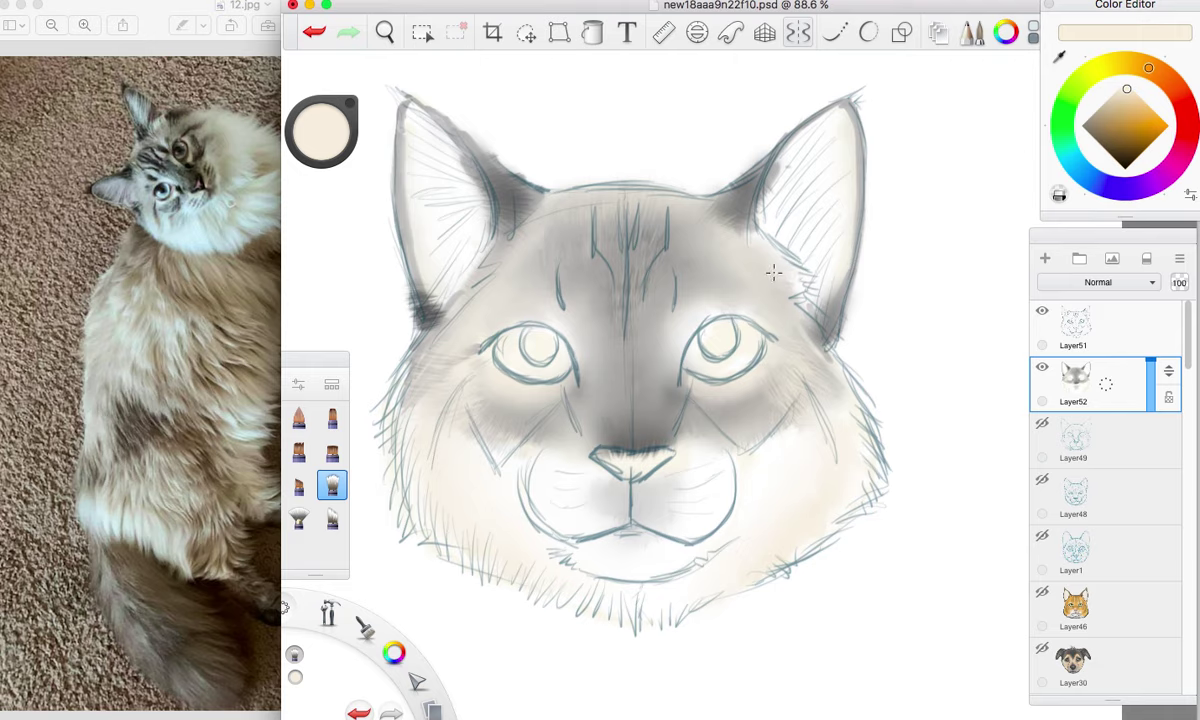
pyautogui.click(332, 384)
pyautogui.click(519, 524)
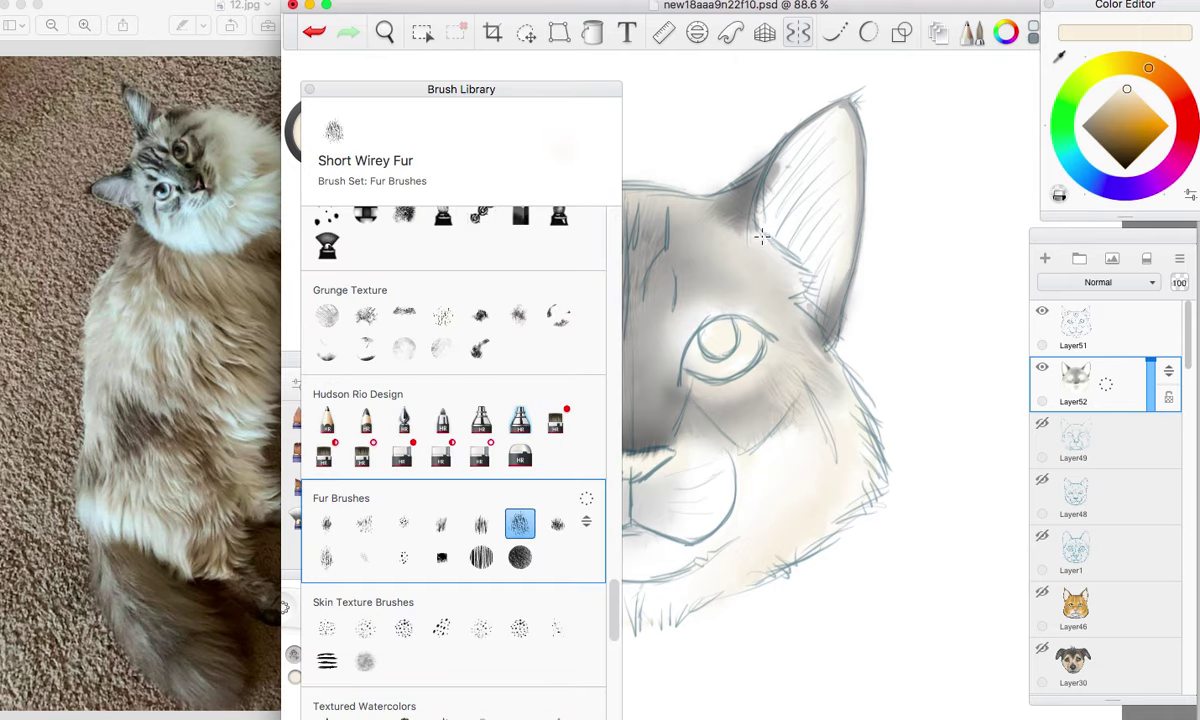
pyautogui.click(313, 32)
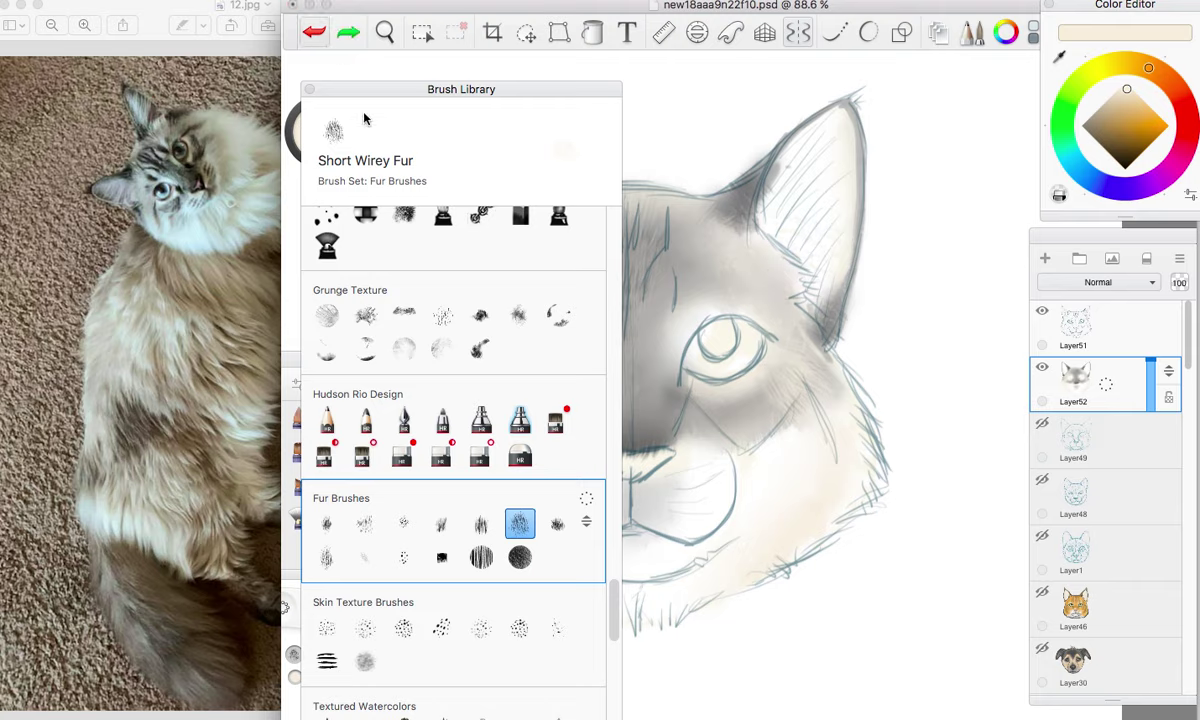
# Add cream fur strokes with the Straight Fur brush where the inner base of each ear meets the forehead.
pyautogui.click(481, 524)
pyautogui.moveTo(774, 267); pyautogui.dragTo(755, 247)
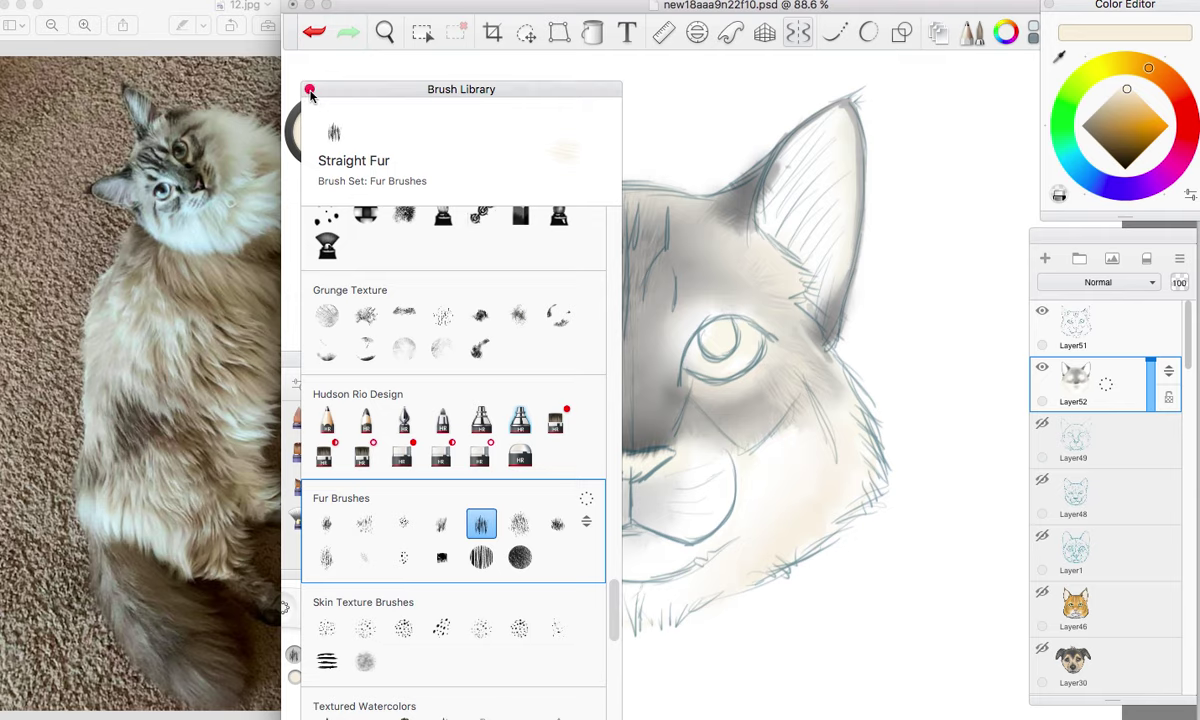
pyautogui.click(309, 89)
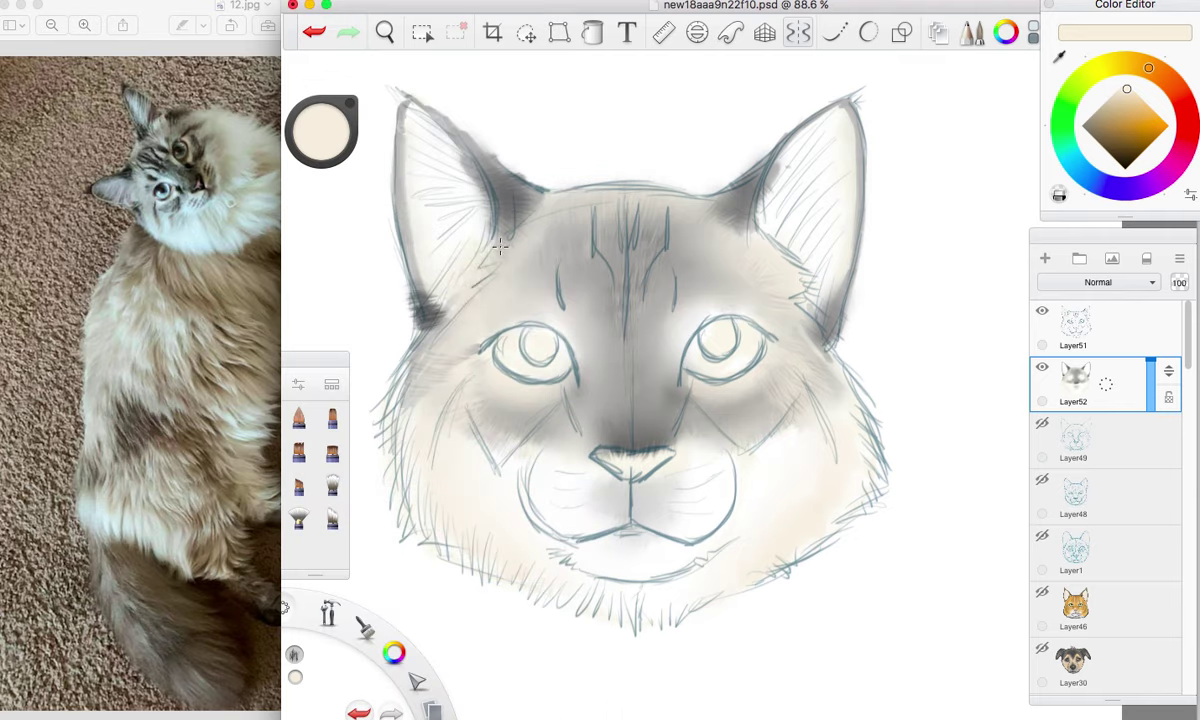
# Add light gray fur strokes inside the ears and golden-brown fur strokes on both upper cheeks below the outer eye corners.
pyautogui.click(1109, 96)
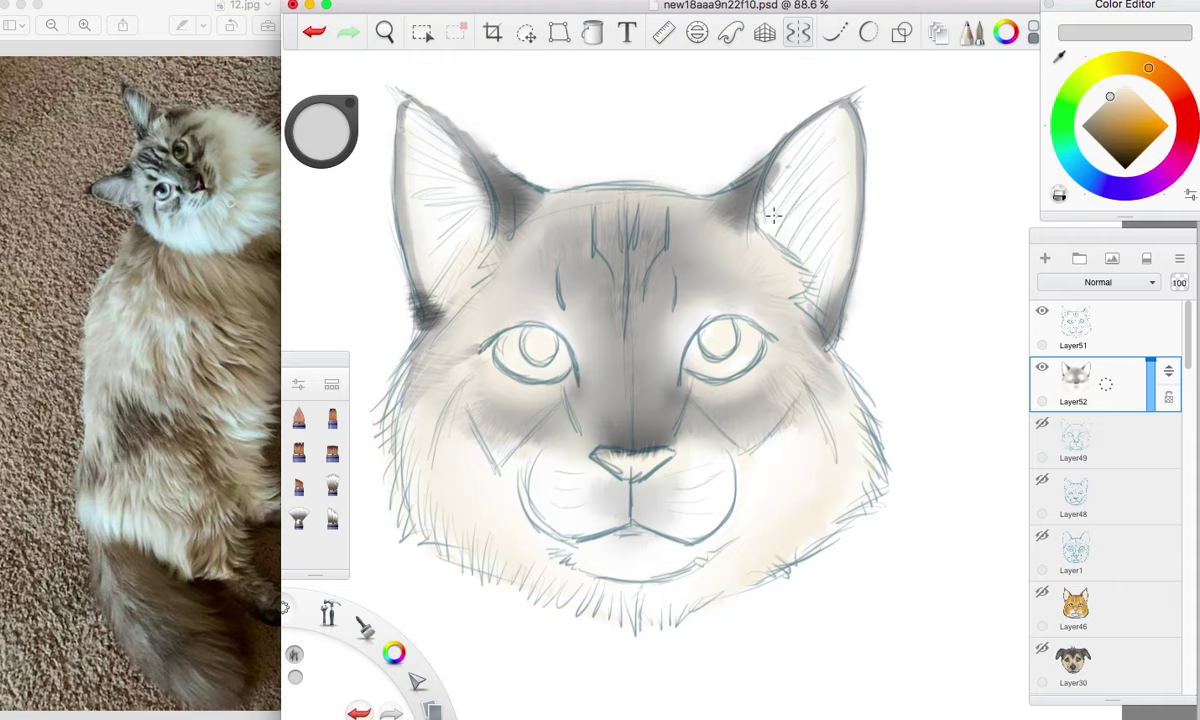
pyautogui.moveTo(847, 228); pyautogui.dragTo(850, 139)
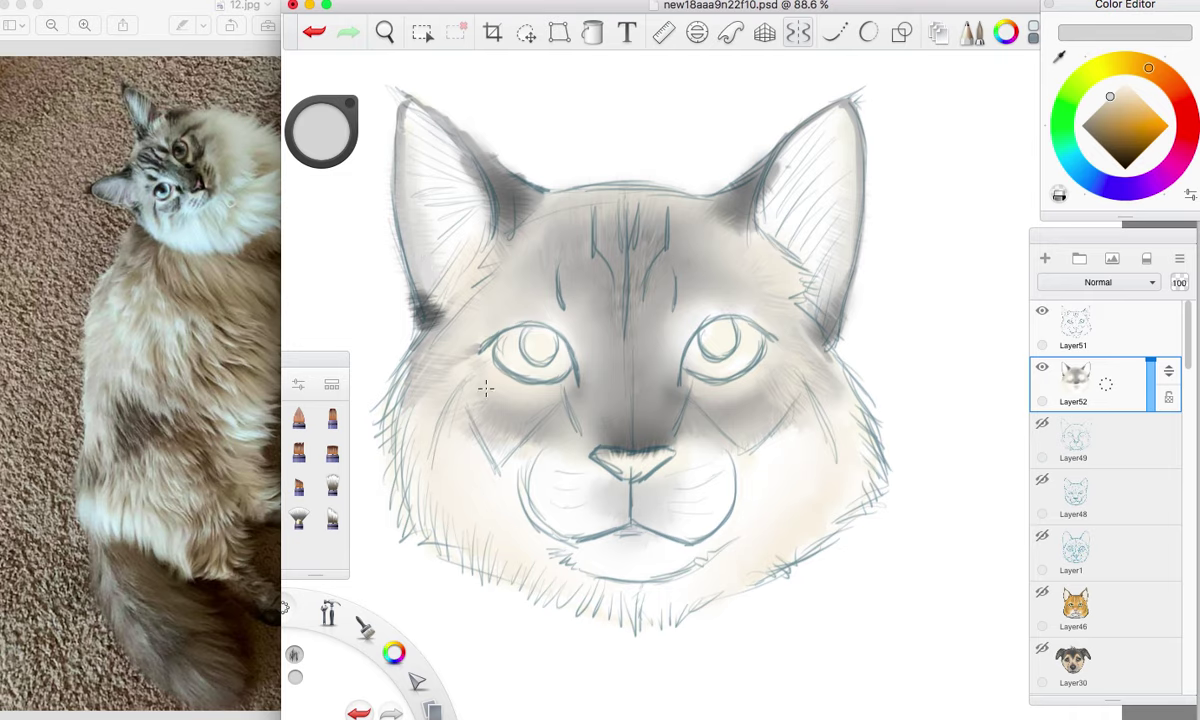
pyautogui.click(1122, 124)
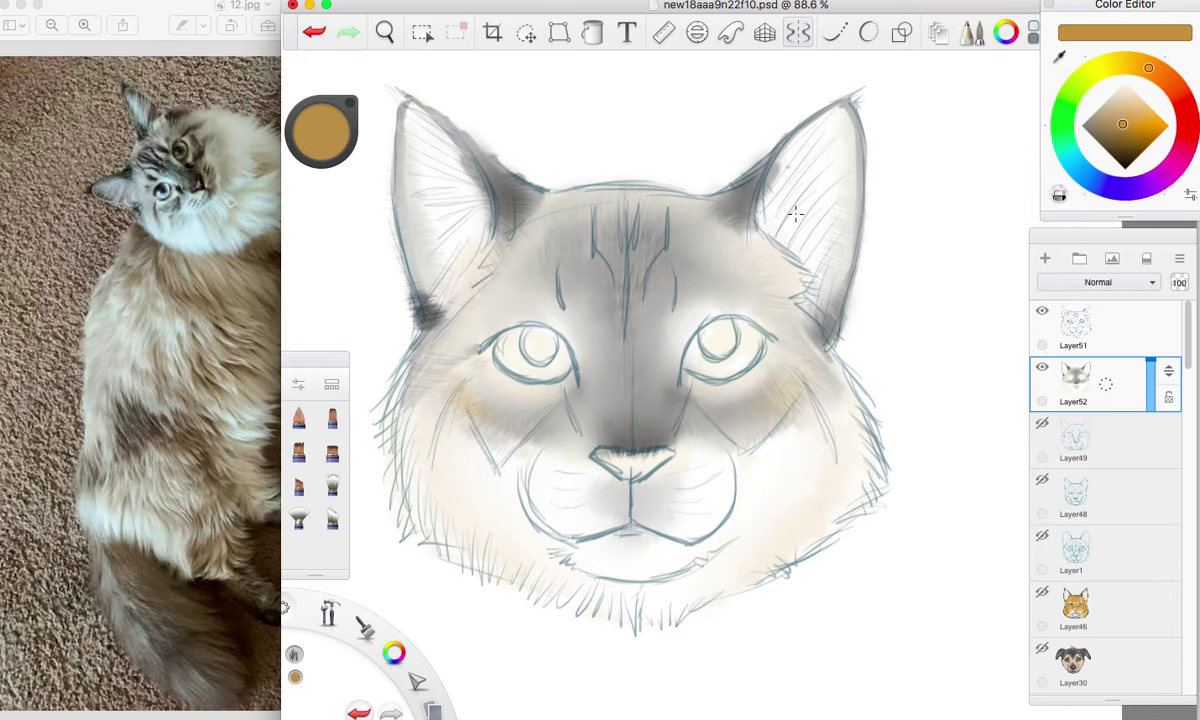
# Paint pale off-white fur strokes above both eyes, beside the dark forehead center, and down the side of the left cheek.
pyautogui.moveTo(1124, 109); pyautogui.dragTo(1133, 79)
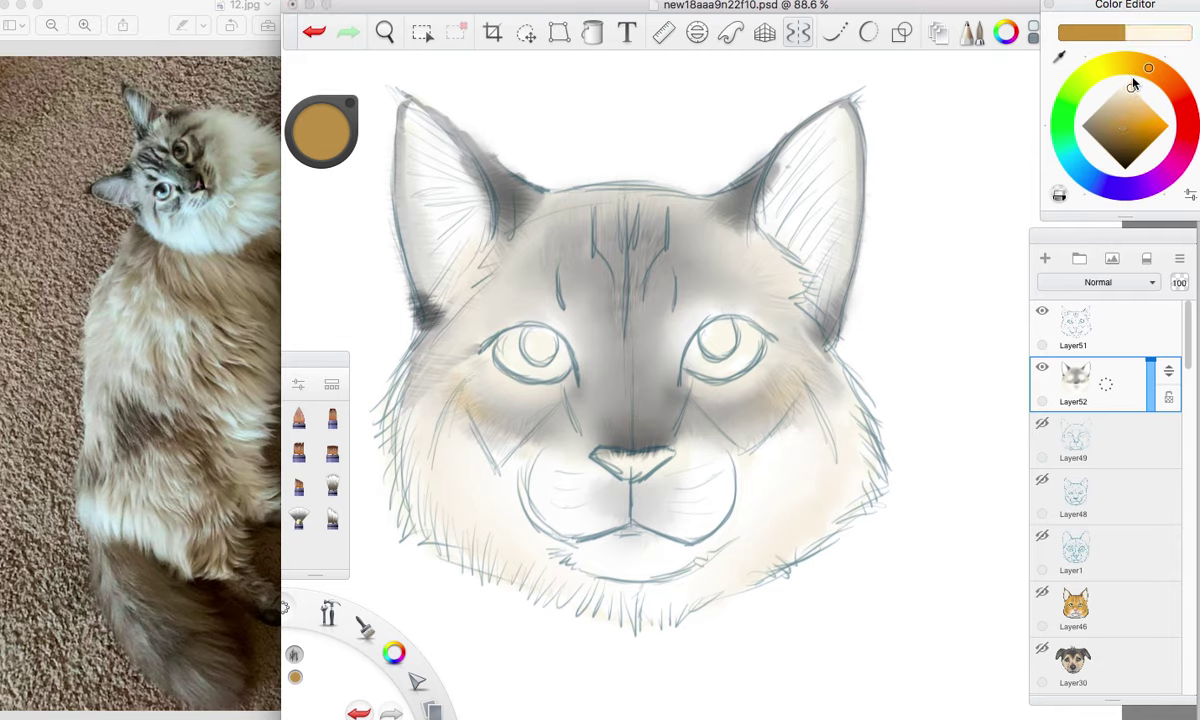
pyautogui.click(1127, 87)
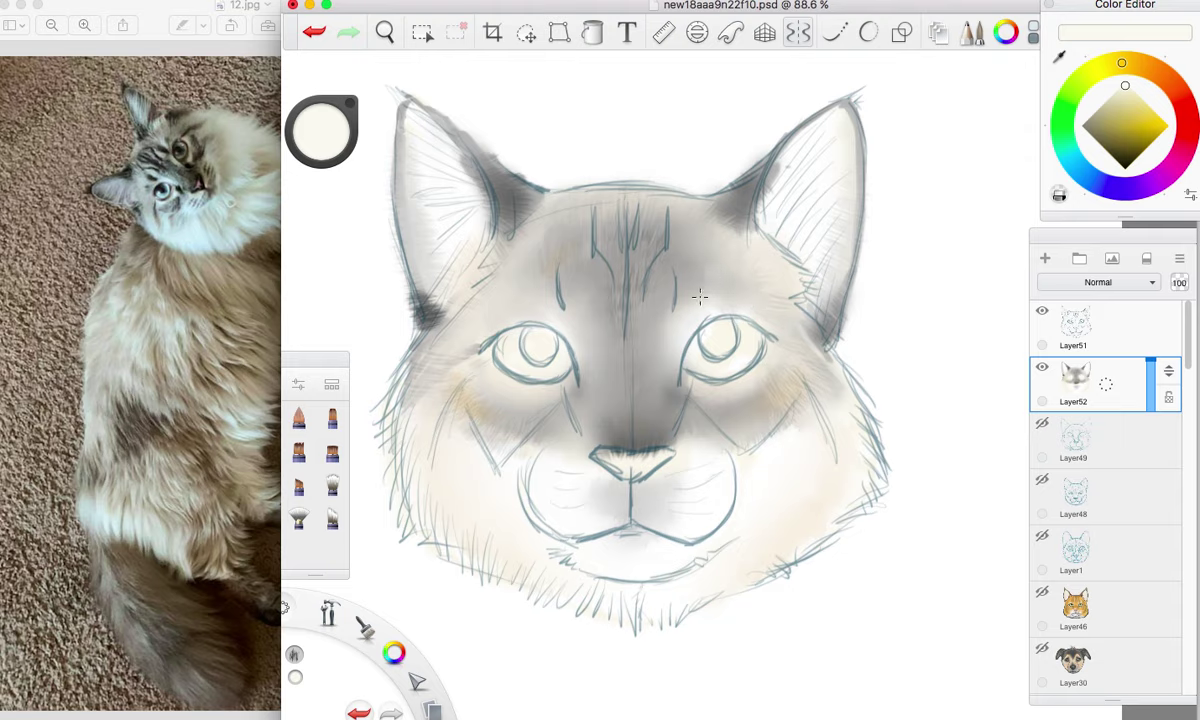
pyautogui.moveTo(706, 290); pyautogui.dragTo(709, 245)
pyautogui.moveTo(683, 307); pyautogui.dragTo(673, 347)
pyautogui.moveTo(580, 293)
pyautogui.mouseDown()
pyautogui.moveTo(577, 353)
pyautogui.moveTo(581, 294)
pyautogui.moveTo(557, 332)
pyautogui.moveTo(545, 241)
pyautogui.moveTo(554, 331)
pyautogui.mouseUp()
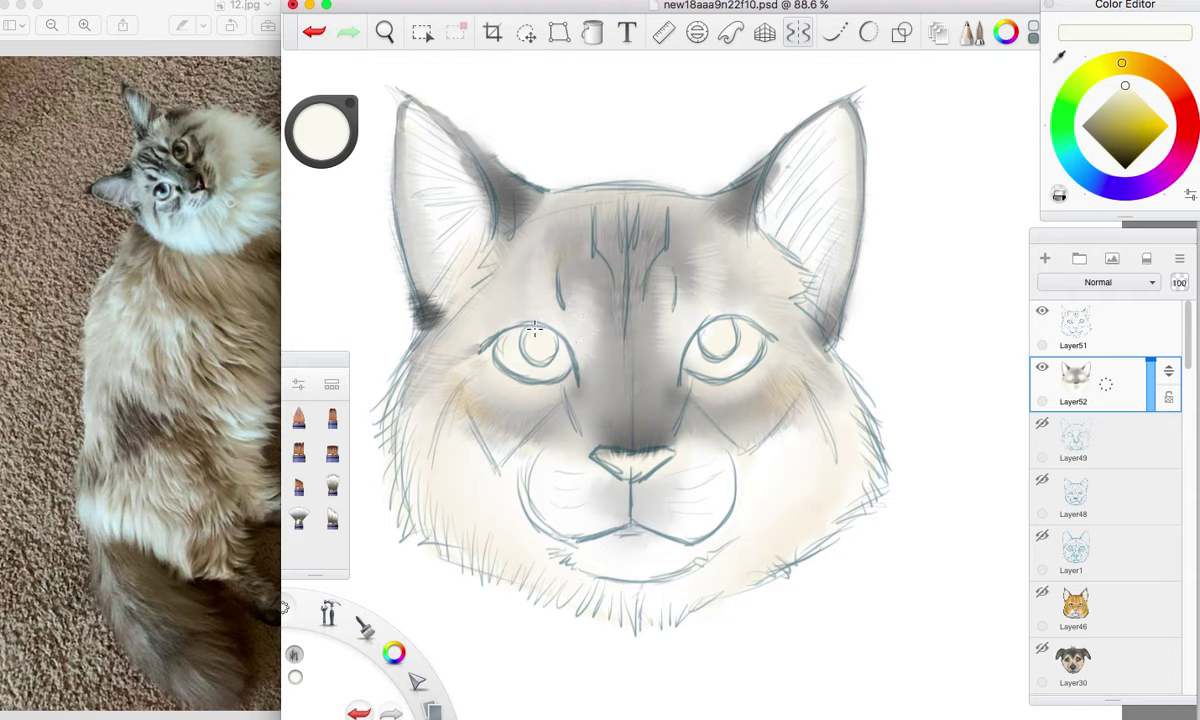
pyautogui.moveTo(464, 307)
pyautogui.mouseDown()
pyautogui.moveTo(432, 429)
pyautogui.moveTo(479, 271)
pyautogui.moveTo(465, 281)
pyautogui.moveTo(450, 456)
pyautogui.mouseUp()
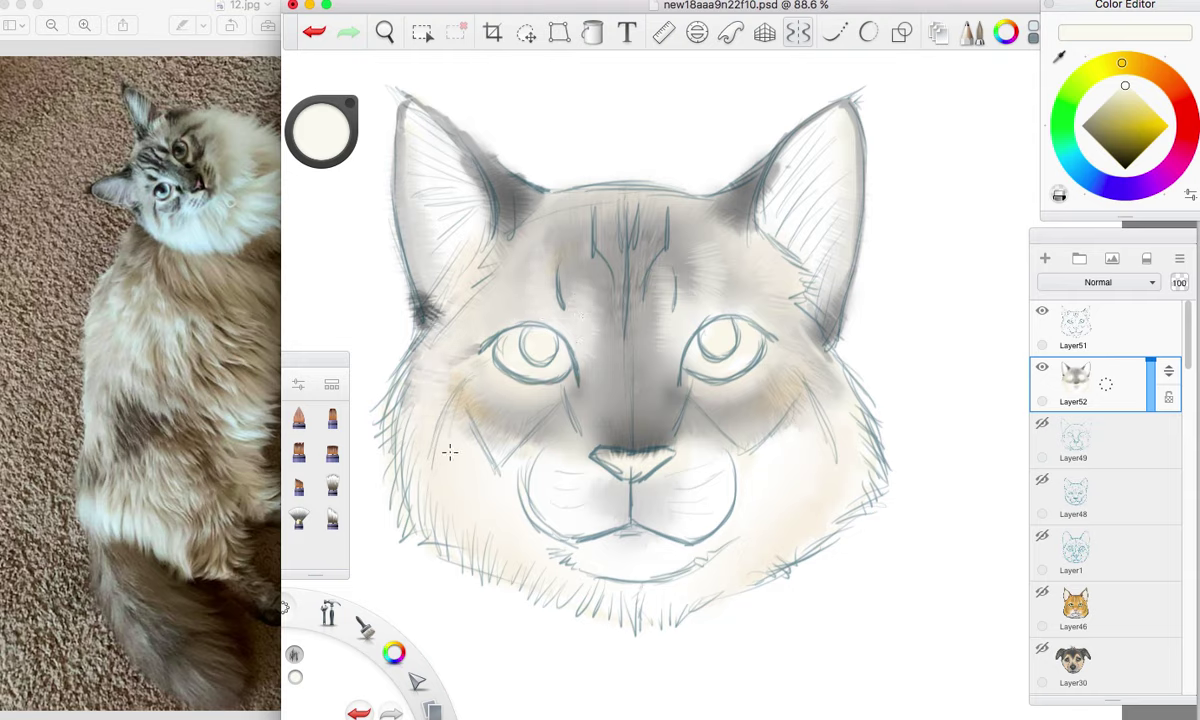
# Brush near-white fur strokes along the left side of the face and onto the outer right cheek below the ear.
pyautogui.click(1124, 83)
pyautogui.moveTo(479, 283); pyautogui.dragTo(440, 412)
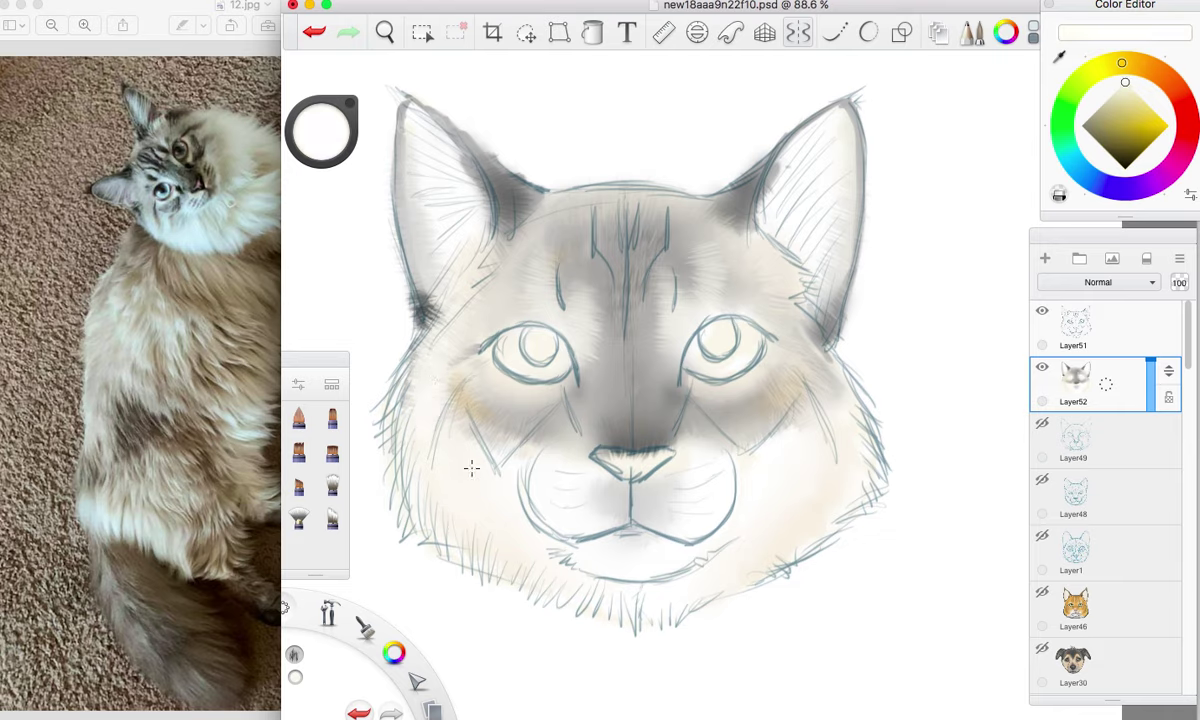
pyautogui.moveTo(418, 290); pyautogui.dragTo(380, 378)
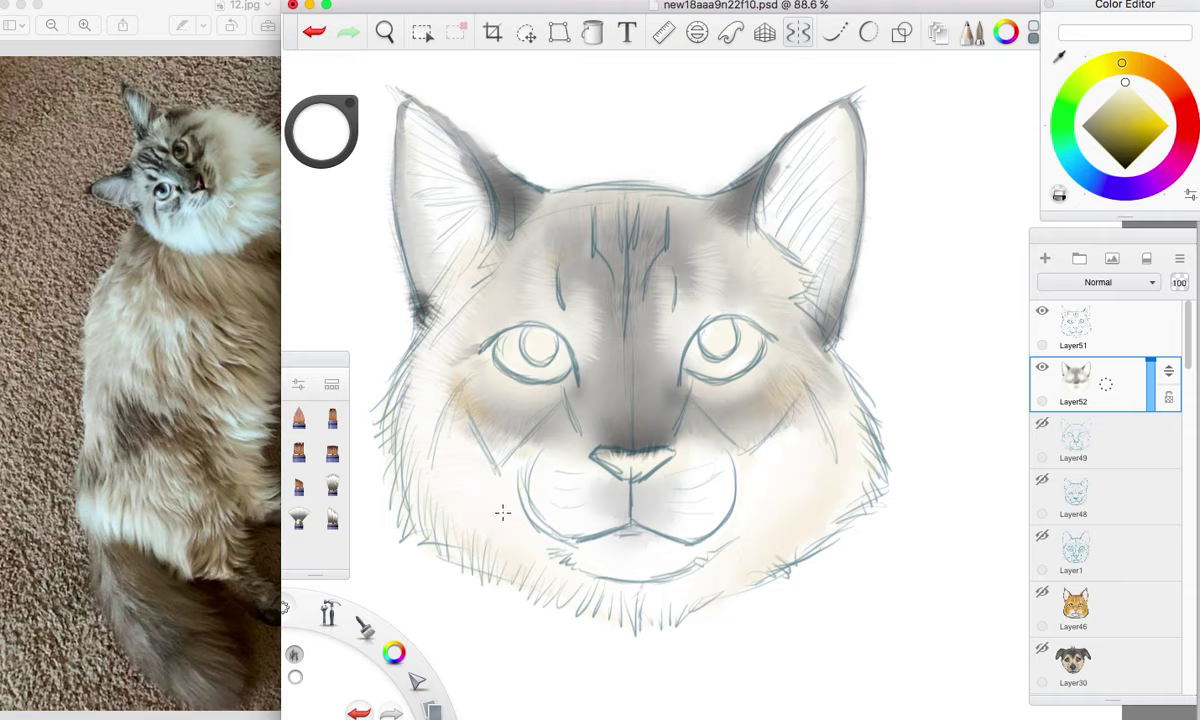
pyautogui.moveTo(815, 331)
pyautogui.mouseDown()
pyautogui.moveTo(821, 379)
pyautogui.moveTo(783, 496)
pyautogui.moveTo(809, 330)
pyautogui.moveTo(828, 404)
pyautogui.mouseUp()
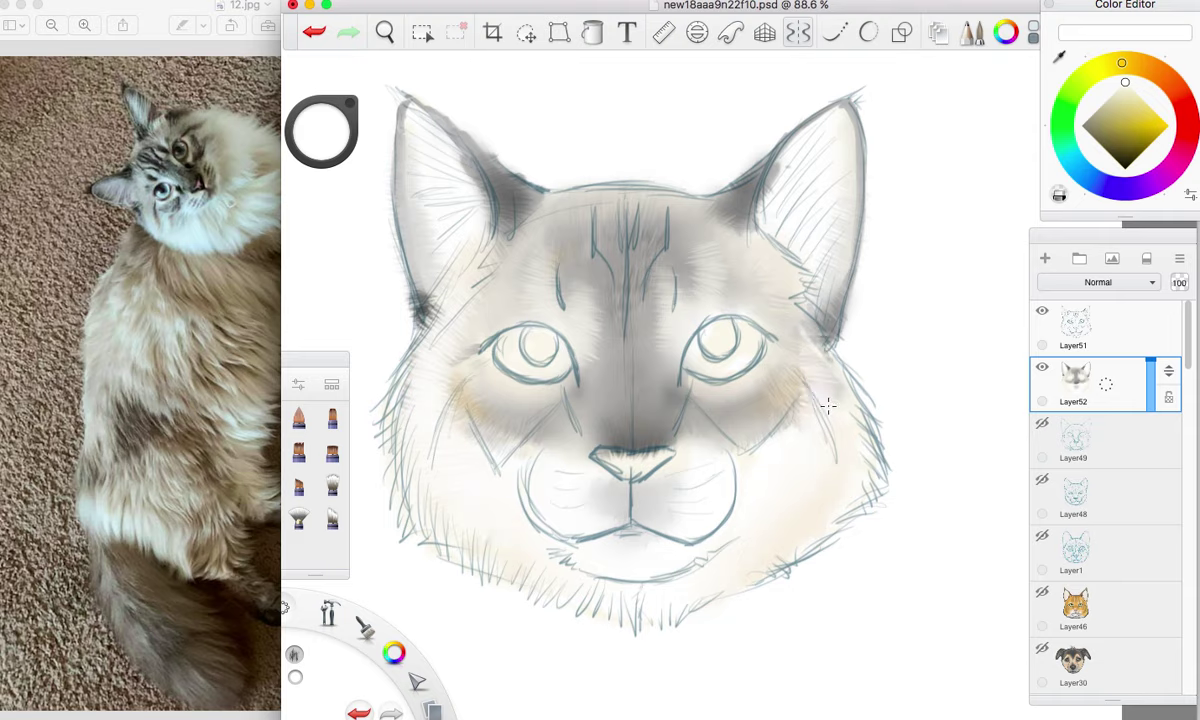
# Add medium gray fur strokes between the left ear's base and the outer corner of the left eye.
pyautogui.click(1091, 115)
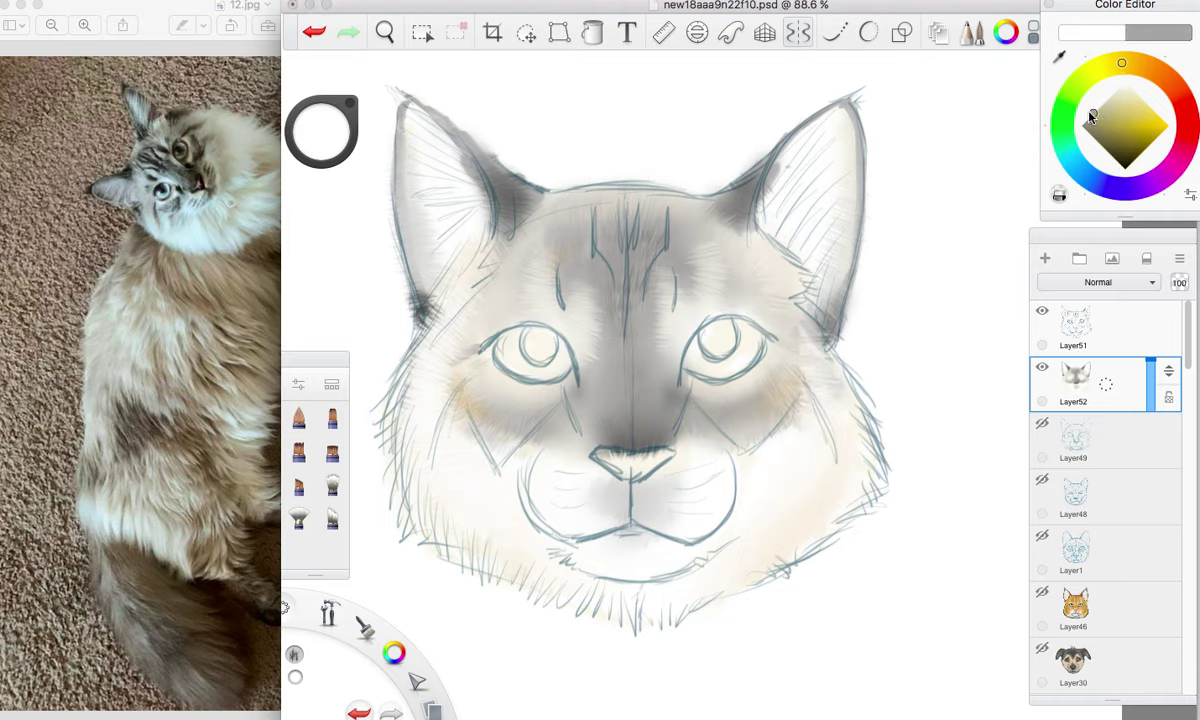
pyautogui.moveTo(467, 355); pyautogui.dragTo(445, 362)
pyautogui.moveTo(490, 313); pyautogui.dragTo(430, 365)
pyautogui.moveTo(482, 288)
pyautogui.mouseDown()
pyautogui.moveTo(432, 364)
pyautogui.moveTo(433, 354)
pyautogui.mouseUp()
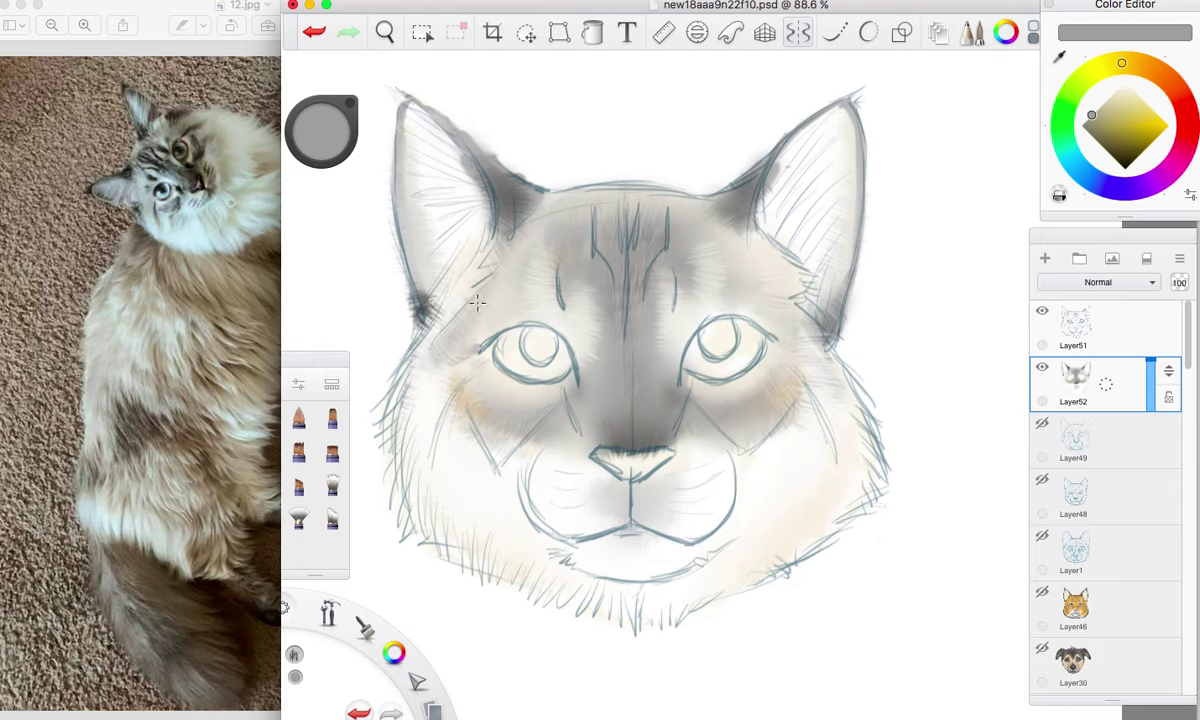
pyautogui.moveTo(477, 302); pyautogui.dragTo(424, 346)
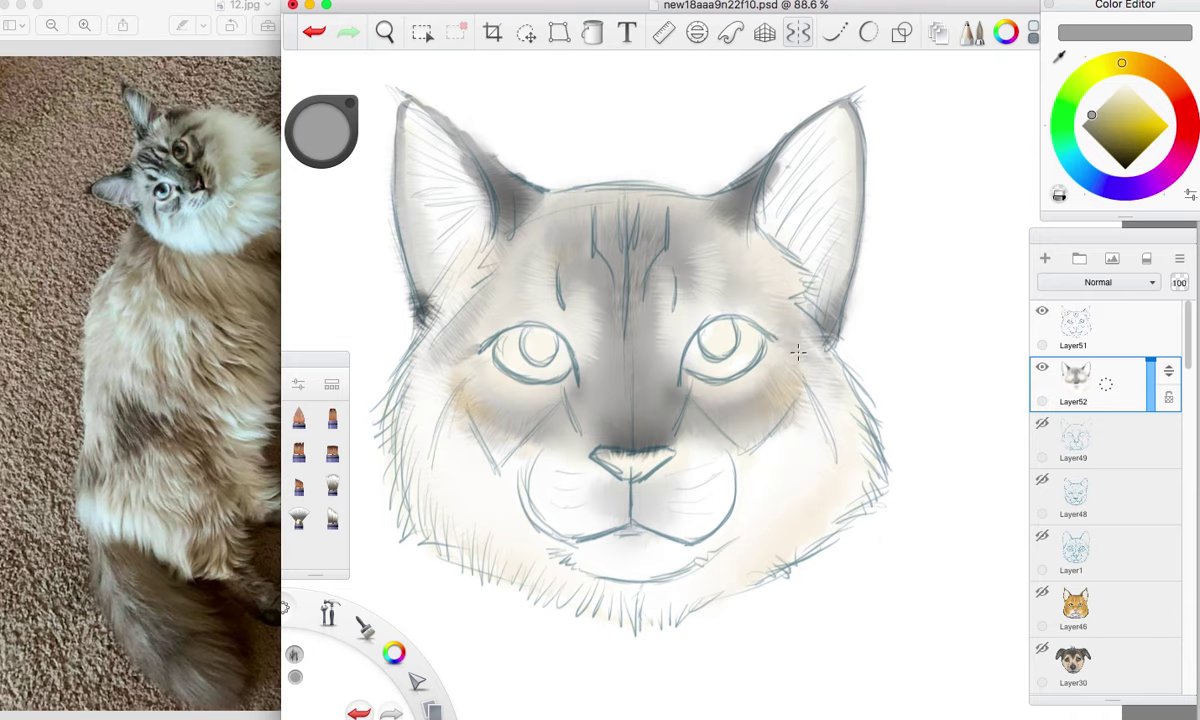
# Paint near-black fur patches below the outer base of each ear, just above the nose, and beside the inner eye corners.
pyautogui.click(1114, 158)
pyautogui.moveTo(806, 330)
pyautogui.mouseDown()
pyautogui.moveTo(842, 361)
pyautogui.moveTo(829, 368)
pyautogui.mouseUp()
pyautogui.moveTo(804, 320); pyautogui.dragTo(826, 357)
pyautogui.moveTo(444, 314); pyautogui.dragTo(418, 365)
pyautogui.moveTo(460, 316); pyautogui.dragTo(432, 356)
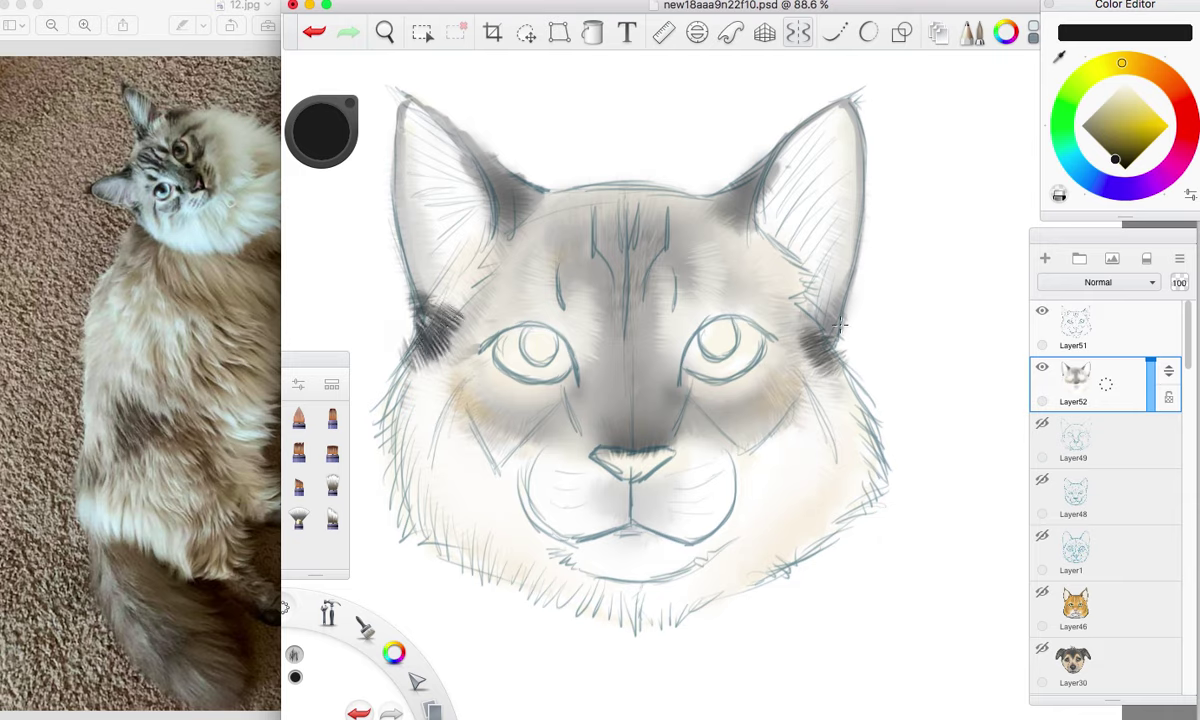
pyautogui.moveTo(805, 330); pyautogui.dragTo(830, 362)
pyautogui.moveTo(595, 414)
pyautogui.mouseDown()
pyautogui.moveTo(610, 440)
pyautogui.moveTo(660, 433)
pyautogui.moveTo(674, 396)
pyautogui.mouseUp()
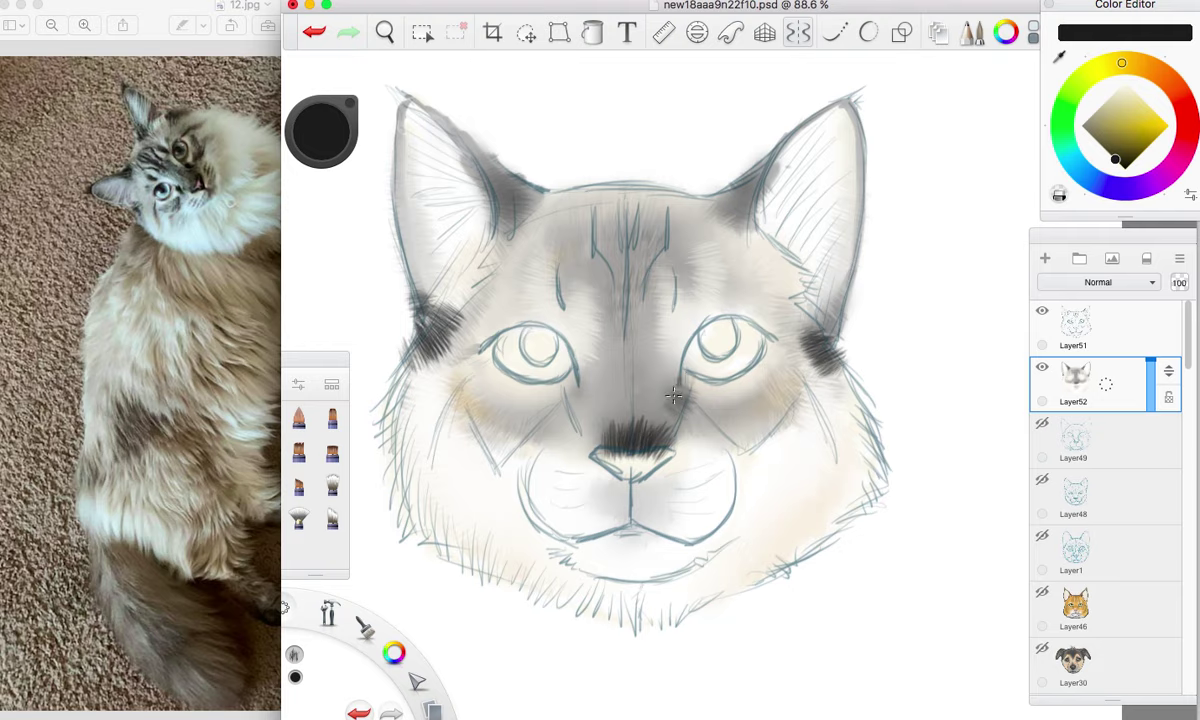
pyautogui.moveTo(568, 374); pyautogui.dragTo(537, 352)
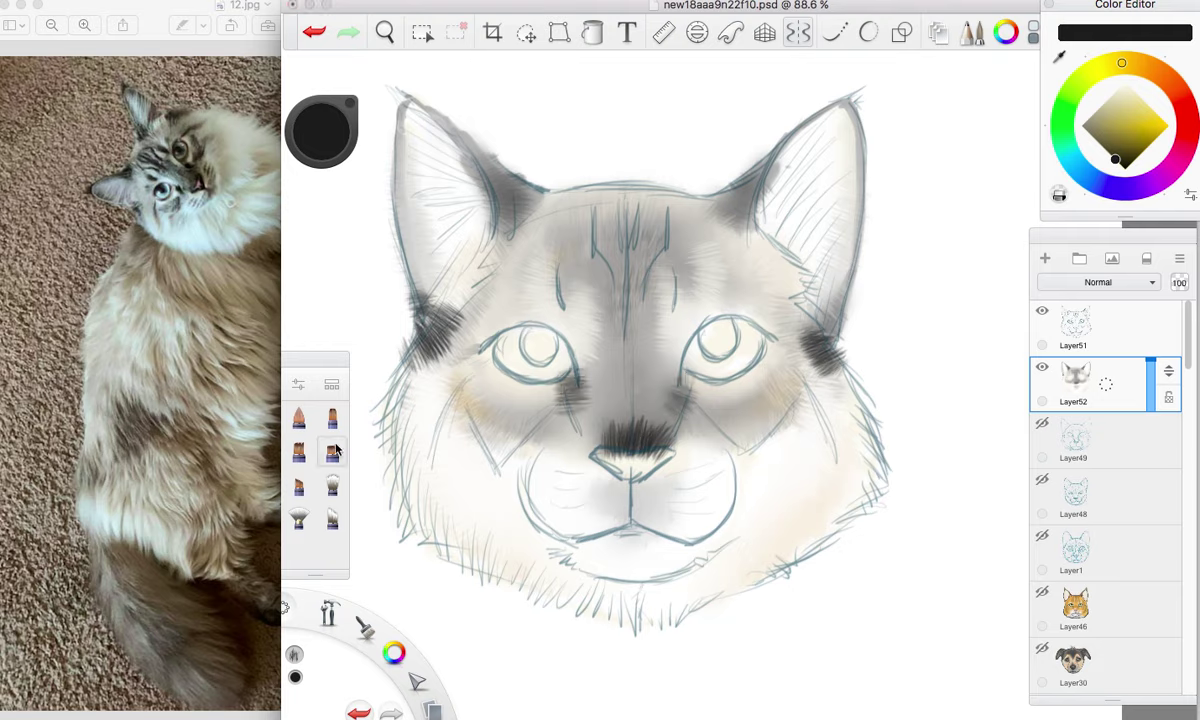
# Blend the near-black patches below both ears, above the nose and at the inner eye corners with the Soft Smear Brush.
pyautogui.click(332, 485)
pyautogui.moveTo(466, 341); pyautogui.dragTo(427, 355)
pyautogui.moveTo(432, 345); pyautogui.dragTo(422, 316)
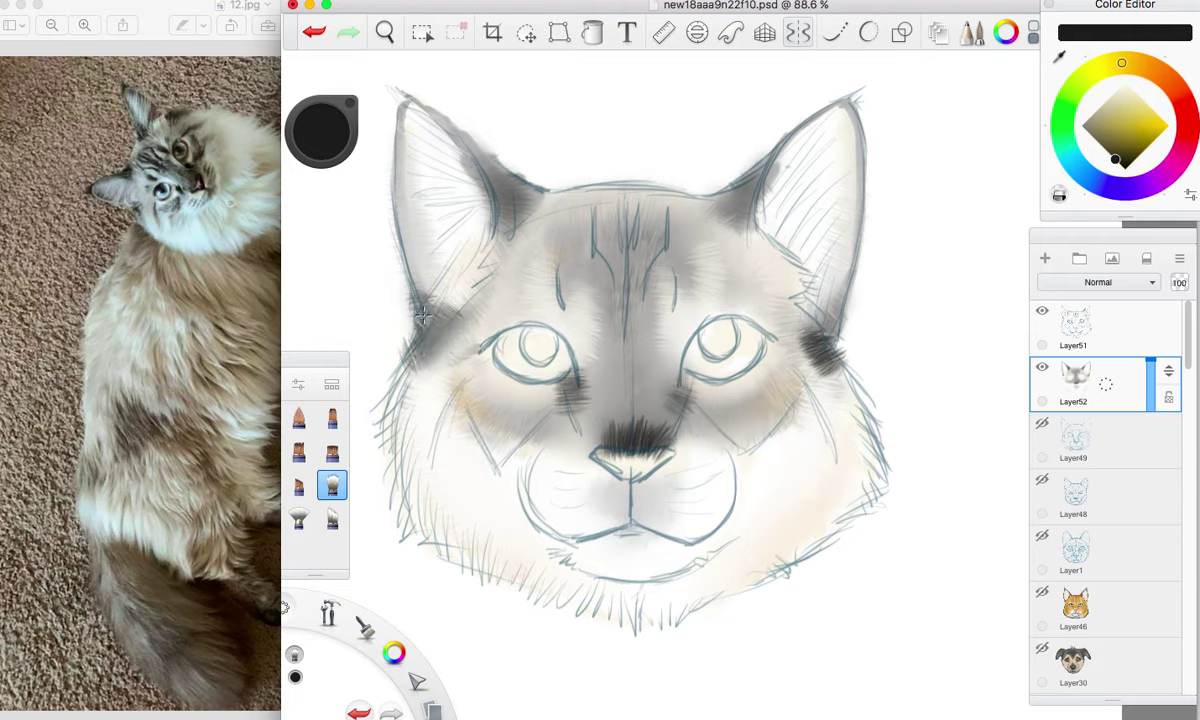
pyautogui.moveTo(808, 348); pyautogui.dragTo(842, 364)
pyautogui.moveTo(632, 417)
pyautogui.mouseDown()
pyautogui.moveTo(640, 438)
pyautogui.moveTo(575, 398)
pyautogui.mouseUp()
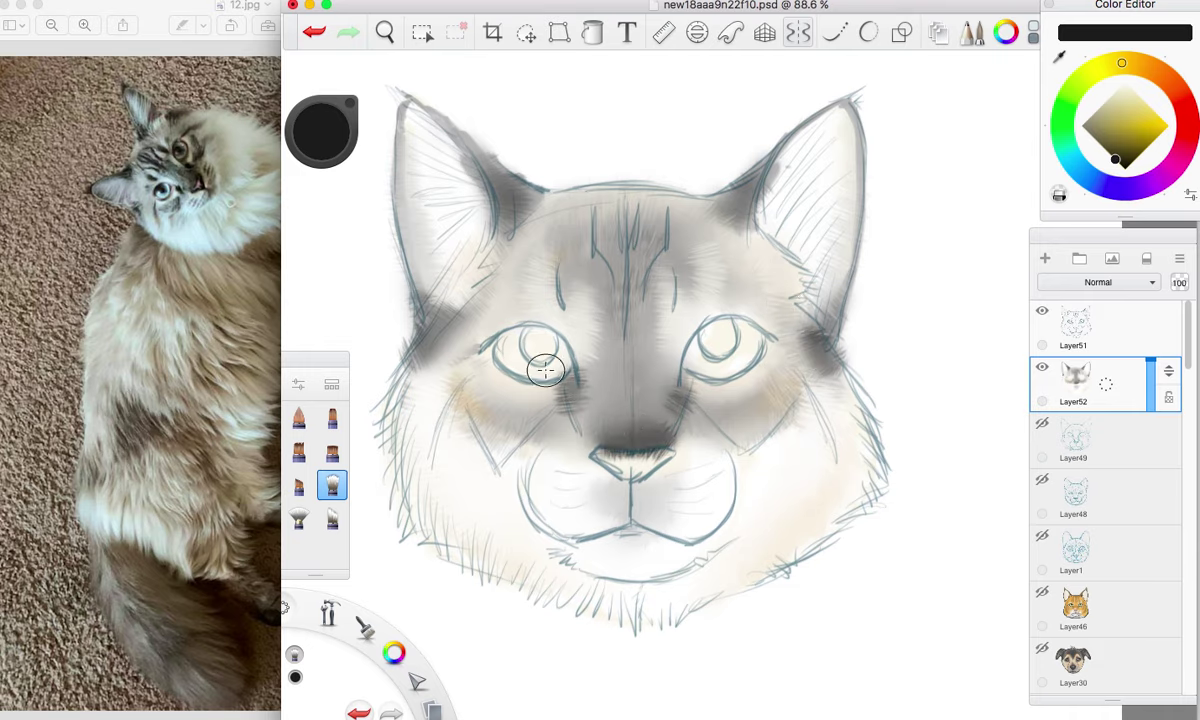
pyautogui.moveTo(818, 332); pyautogui.dragTo(812, 367)
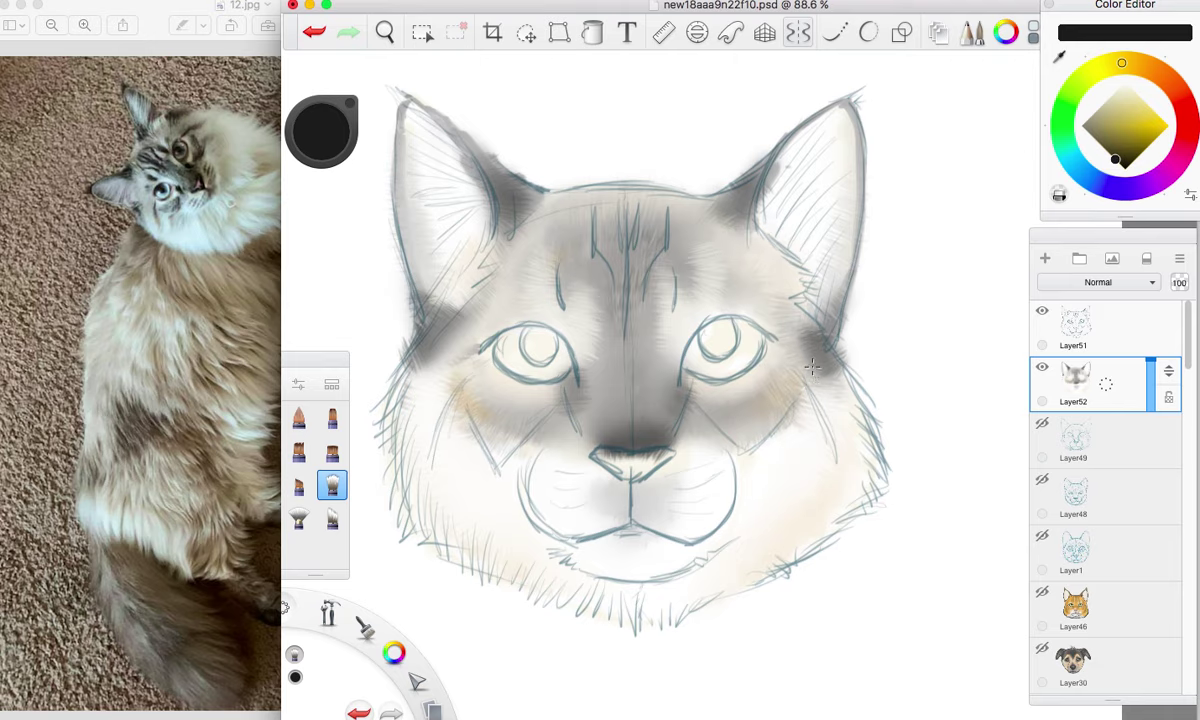
# Add near-black Straight Fur strokes down the central forehead and across the brow areas above both eyes.
pyautogui.click(332, 385)
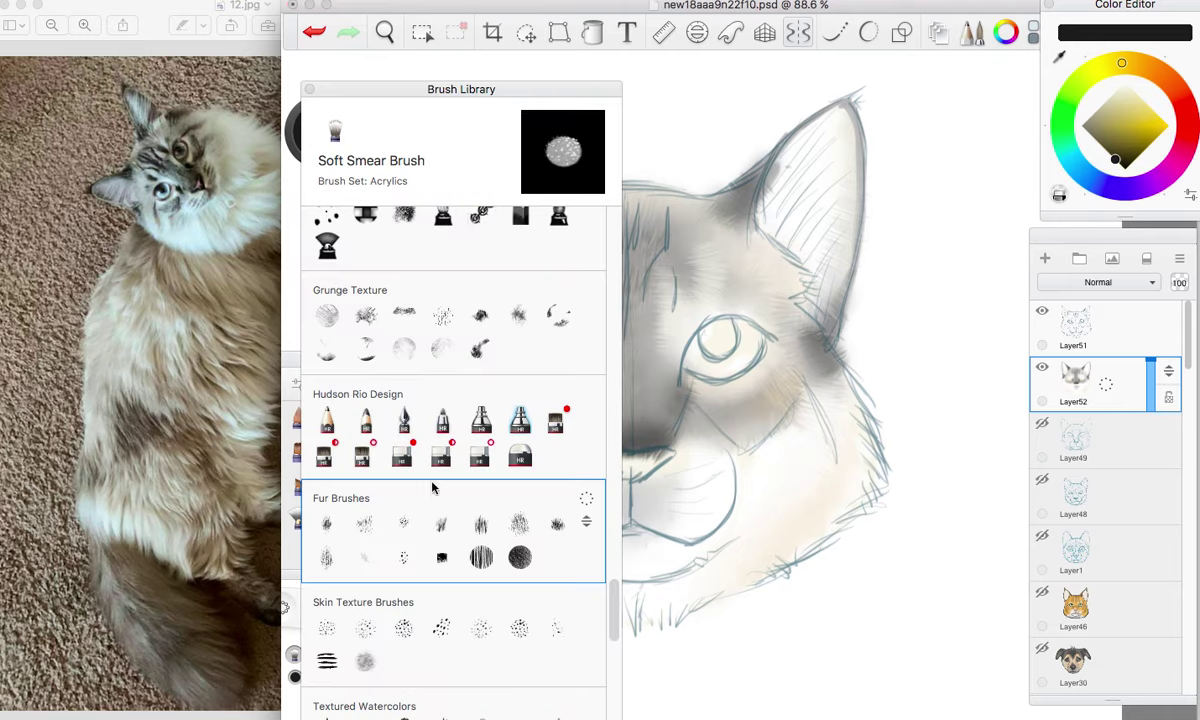
pyautogui.click(486, 530)
pyautogui.click(310, 89)
pyautogui.moveTo(565, 240); pyautogui.dragTo(660, 232)
pyautogui.moveTo(560, 242)
pyautogui.mouseDown()
pyautogui.moveTo(612, 239)
pyautogui.moveTo(620, 250)
pyautogui.mouseUp()
pyautogui.moveTo(554, 279)
pyautogui.mouseDown()
pyautogui.moveTo(623, 280)
pyautogui.moveTo(618, 304)
pyautogui.mouseUp()
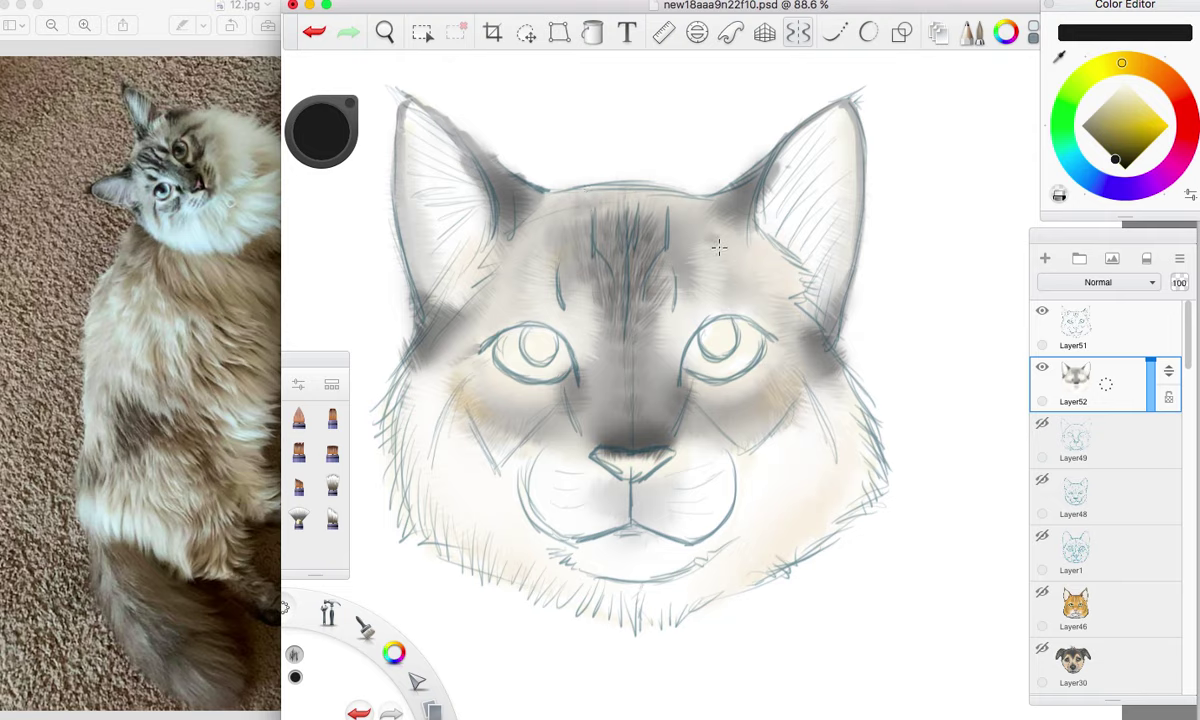
pyautogui.moveTo(722, 261)
pyautogui.mouseDown()
pyautogui.moveTo(700, 252)
pyautogui.moveTo(775, 268)
pyautogui.moveTo(680, 280)
pyautogui.mouseUp()
pyautogui.moveTo(510, 278)
pyautogui.mouseDown()
pyautogui.moveTo(495, 262)
pyautogui.moveTo(465, 262)
pyautogui.moveTo(488, 252)
pyautogui.moveTo(525, 280)
pyautogui.mouseUp()
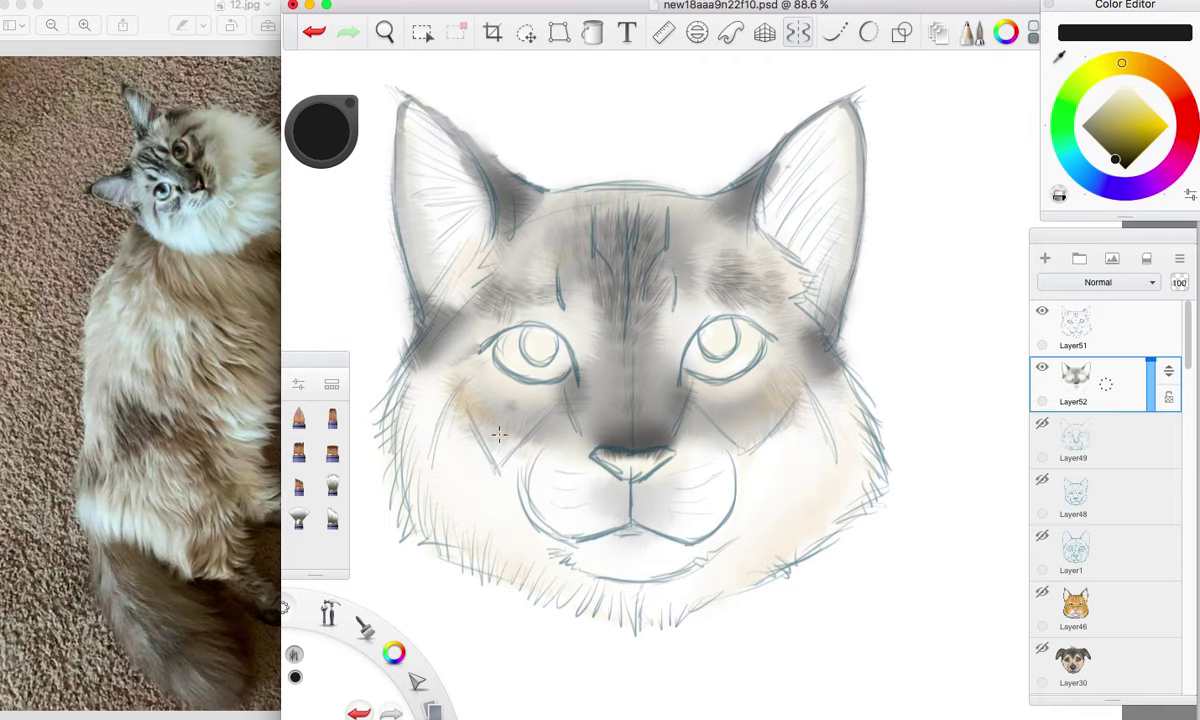
# Blend the dark forehead and brow fur with the Soft Smear Brush, and smooth the gray and golden shading over both upper and outer cheeks.
pyautogui.click(332, 485)
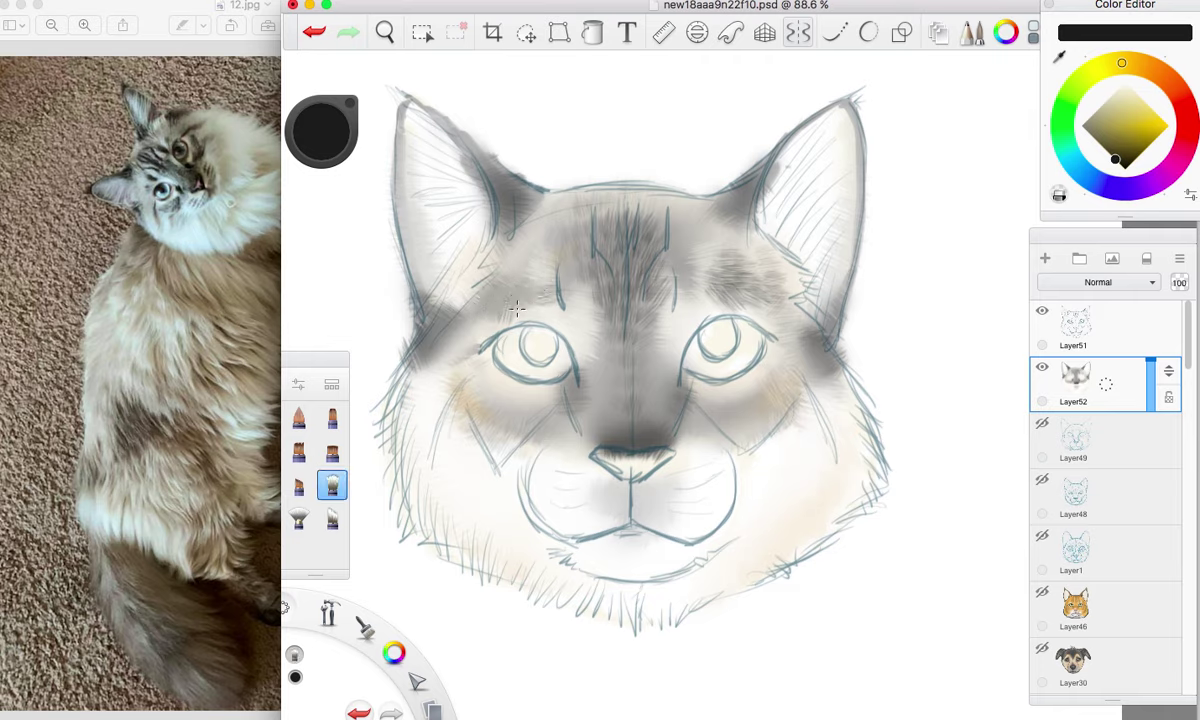
pyautogui.moveTo(511, 304)
pyautogui.mouseDown()
pyautogui.moveTo(560, 268)
pyautogui.moveTo(575, 300)
pyautogui.mouseUp()
pyautogui.moveTo(695, 262)
pyautogui.mouseDown()
pyautogui.moveTo(767, 290)
pyautogui.moveTo(788, 308)
pyautogui.moveTo(708, 262)
pyautogui.moveTo(725, 289)
pyautogui.moveTo(691, 306)
pyautogui.mouseUp()
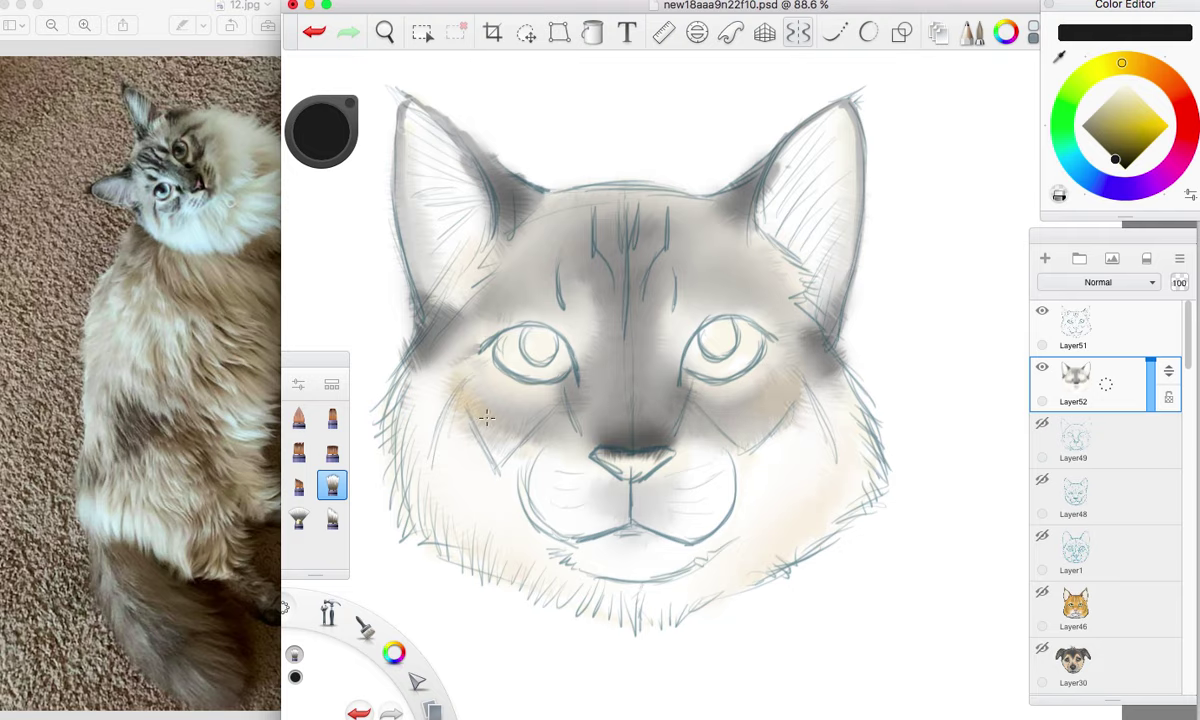
pyautogui.moveTo(465, 394); pyautogui.dragTo(514, 422)
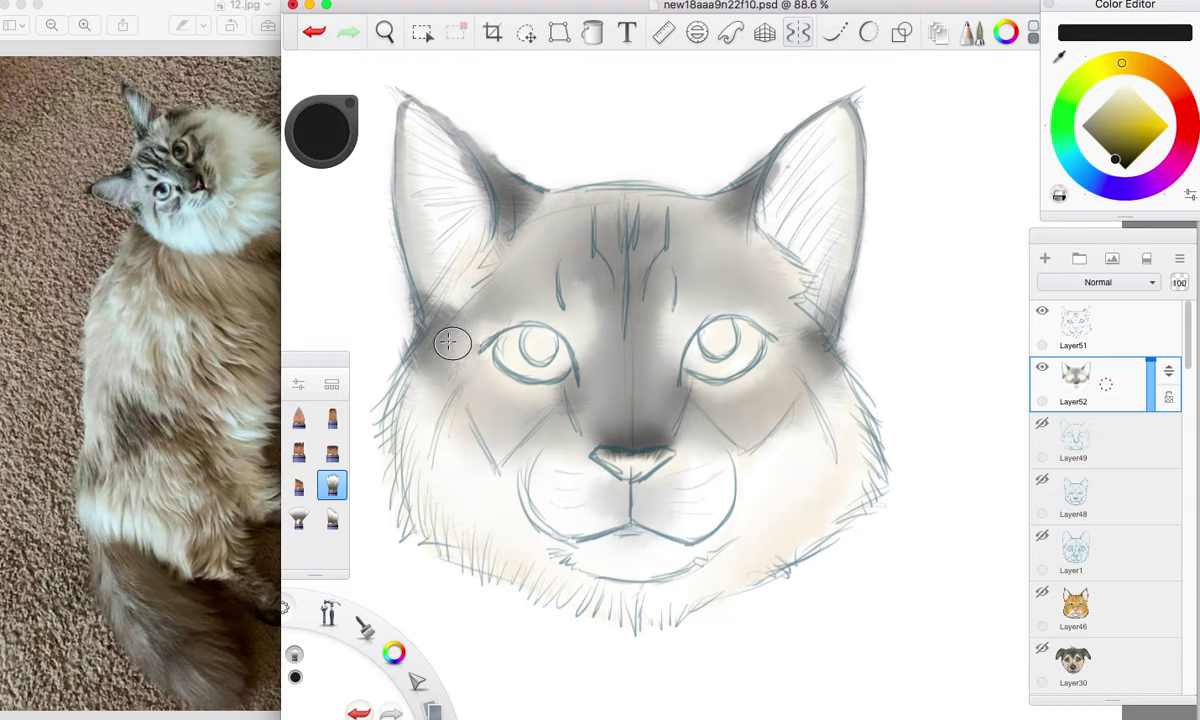
pyautogui.moveTo(432, 355); pyautogui.dragTo(419, 427)
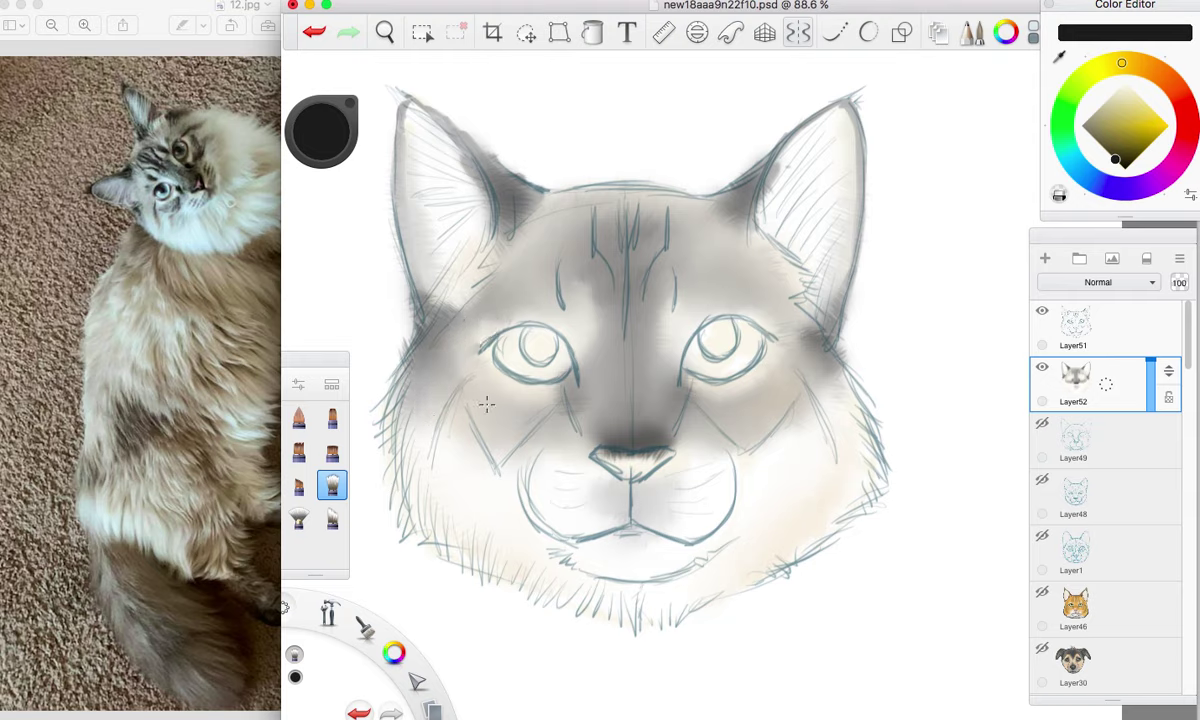
pyautogui.moveTo(826, 382); pyautogui.dragTo(839, 410)
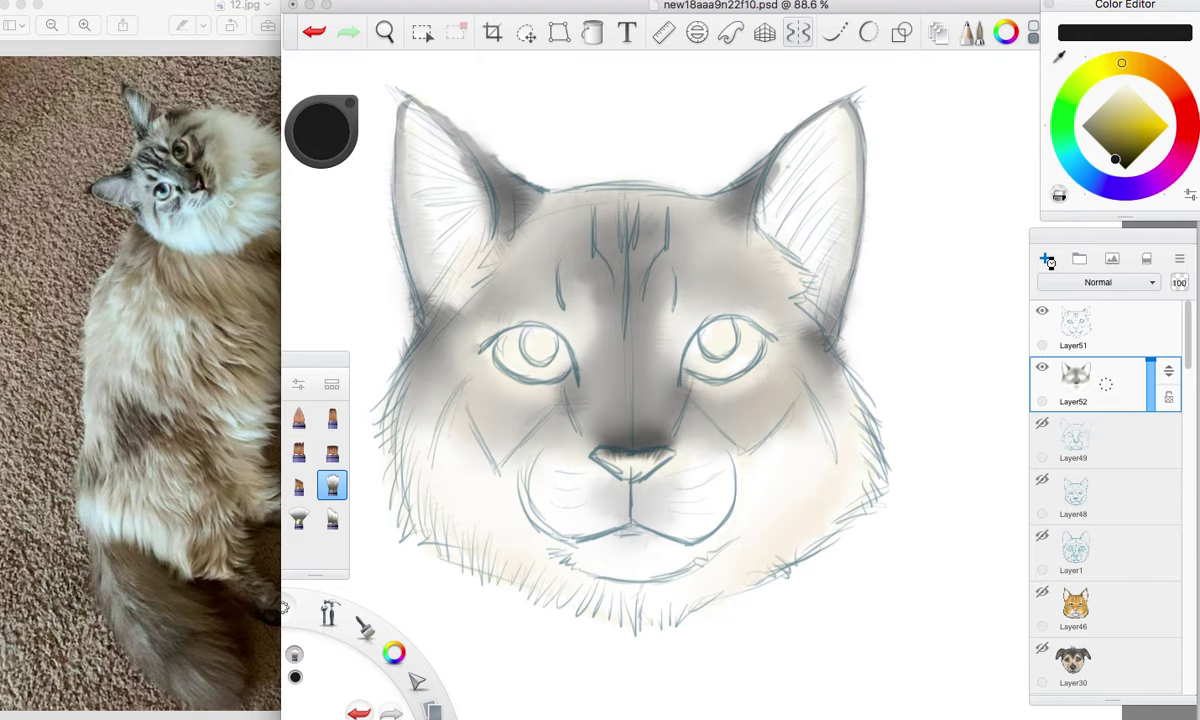
# Add a new layer directly above the fur painting layer and set the color to light pink.
pyautogui.press('super+l')
pyautogui.click(1188, 124)
pyautogui.moveTo(1134, 110); pyautogui.dragTo(1126, 92)
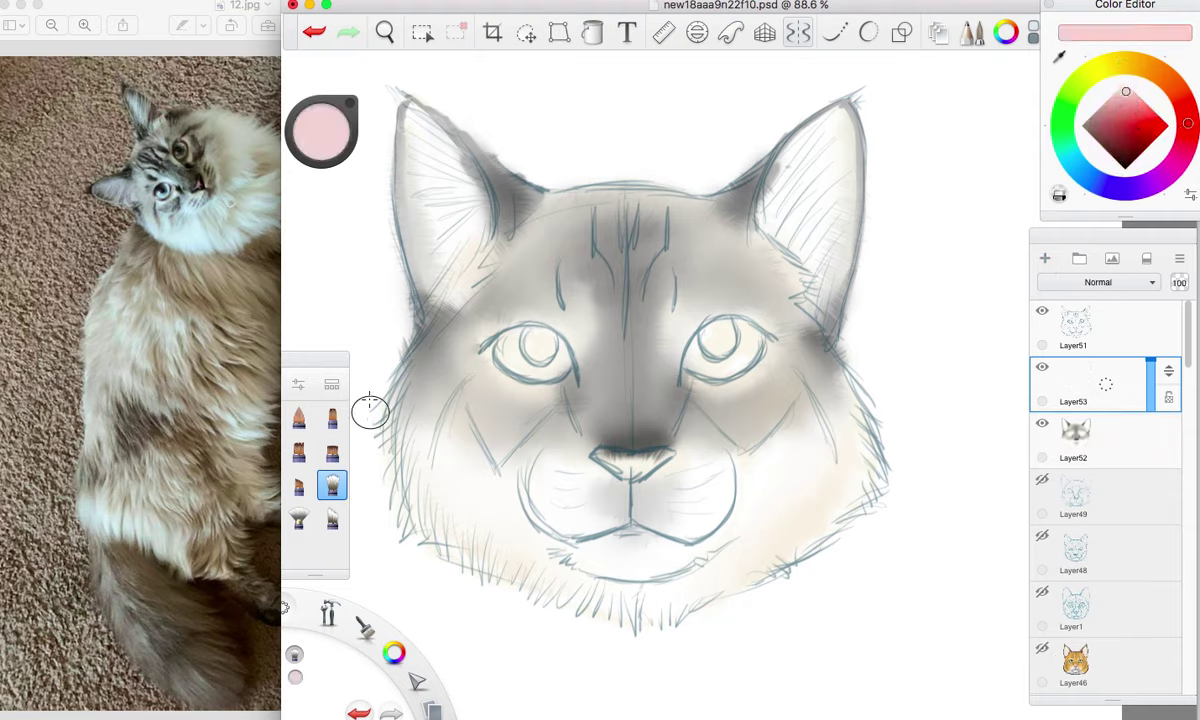
# Paint the nose light pink and add pink at the center of the mouth.
pyautogui.click(385, 32)
pyautogui.moveTo(550, 435); pyautogui.dragTo(555, 388)
pyautogui.moveTo(482, 519); pyautogui.dragTo(449, 472)
pyautogui.click(360, 625)
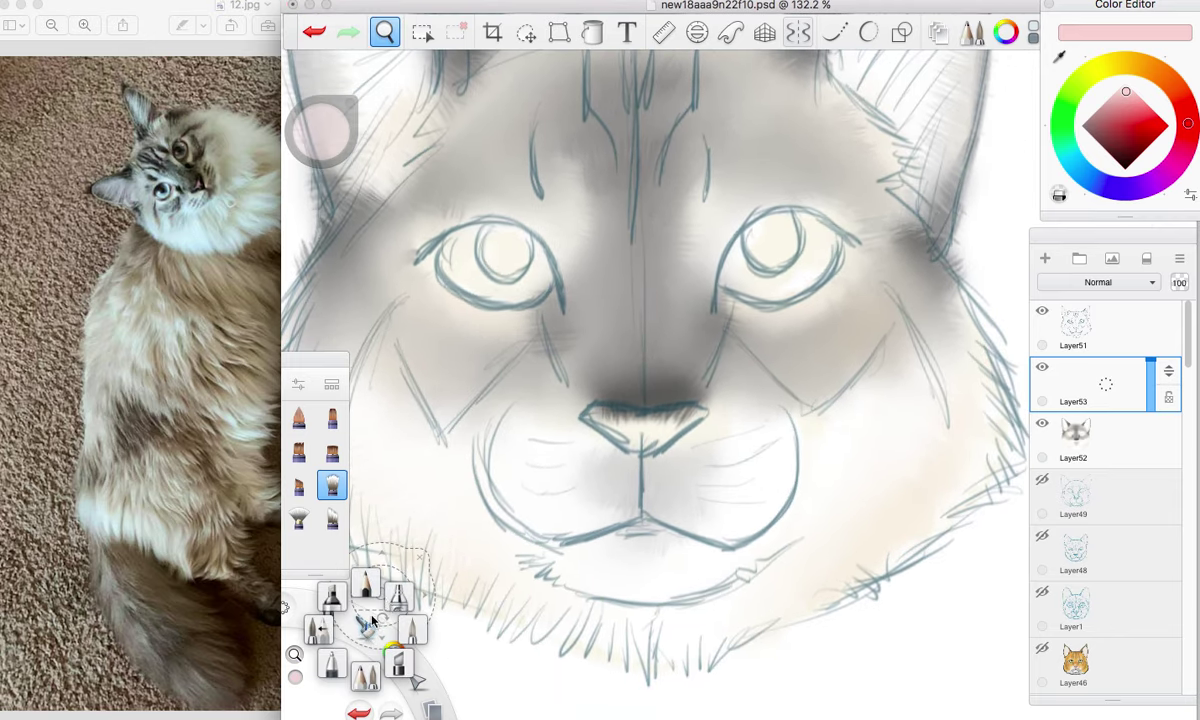
pyautogui.moveTo(638, 440)
pyautogui.mouseDown()
pyautogui.moveTo(612, 420)
pyautogui.moveTo(625, 400)
pyautogui.moveTo(688, 423)
pyautogui.mouseUp()
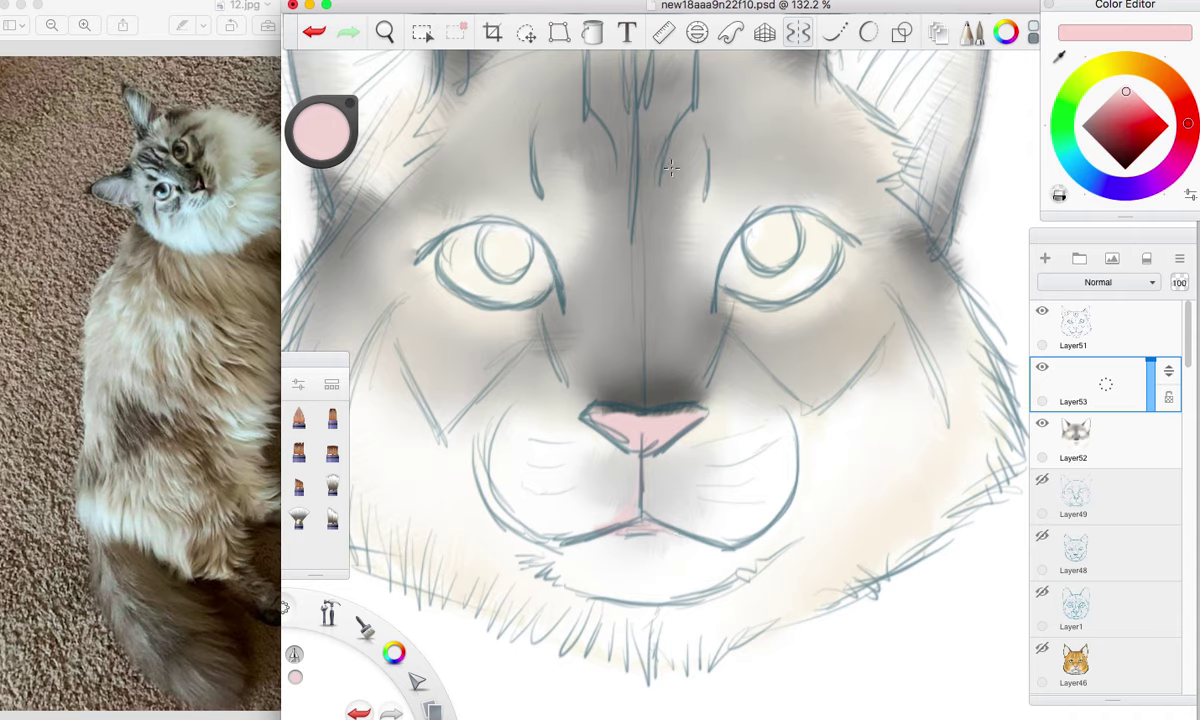
# Fill both eyes with very light blue on the nose and mouth color layer.
pyautogui.click(1084, 160)
pyautogui.click(1130, 94)
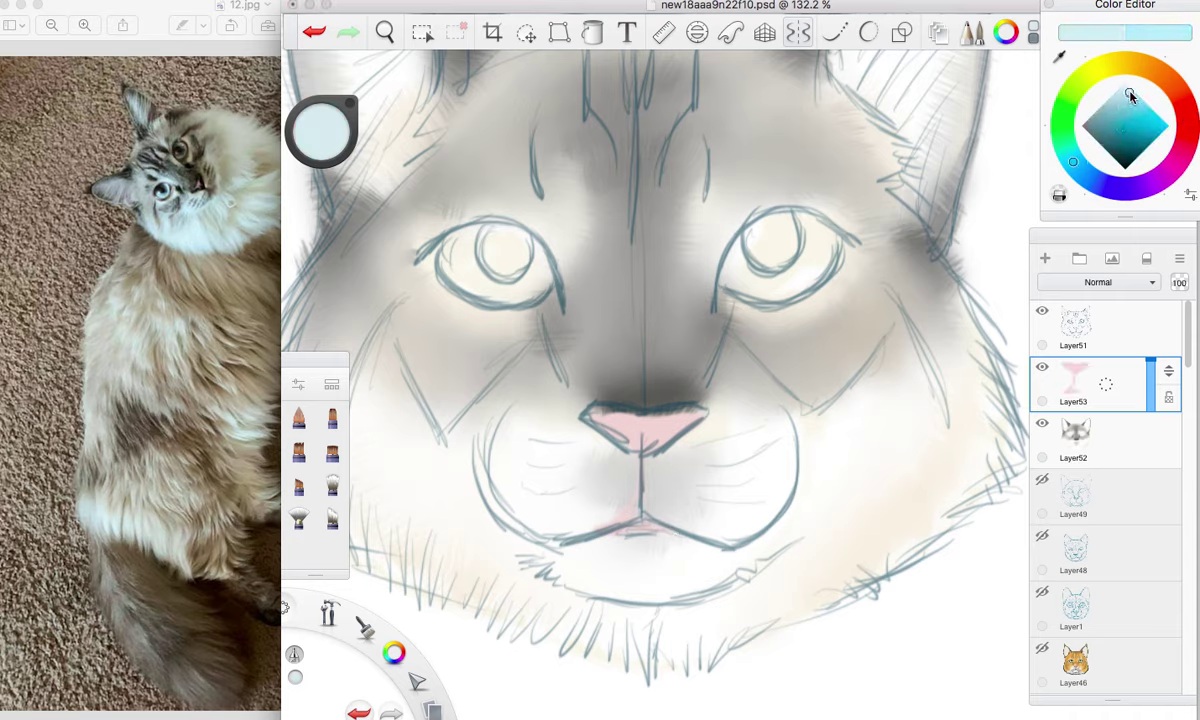
pyautogui.click(332, 452)
pyautogui.moveTo(505, 245)
pyautogui.mouseDown()
pyautogui.moveTo(488, 276)
pyautogui.moveTo(466, 243)
pyautogui.moveTo(497, 281)
pyautogui.mouseUp()
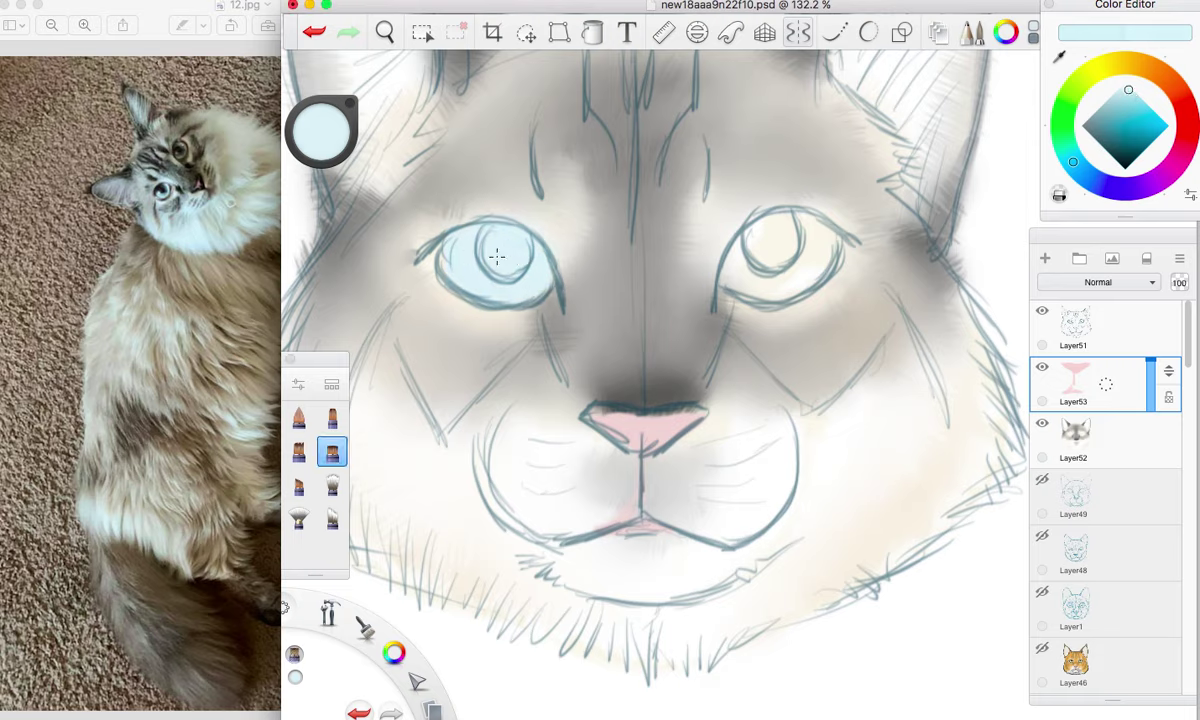
pyautogui.moveTo(803, 258)
pyautogui.mouseDown()
pyautogui.moveTo(777, 238)
pyautogui.moveTo(807, 236)
pyautogui.moveTo(798, 266)
pyautogui.moveTo(746, 275)
pyautogui.moveTo(776, 225)
pyautogui.moveTo(783, 284)
pyautogui.mouseUp()
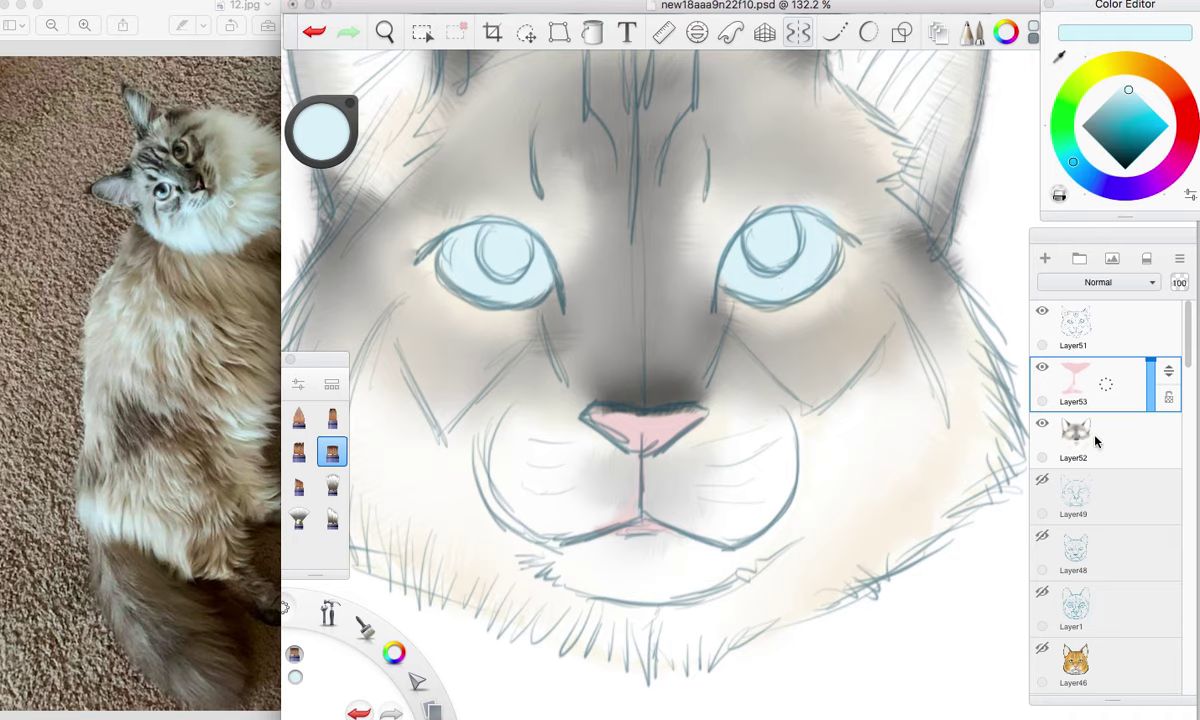
# Paint tan patches beneath the nose on both sides and blend them across the inner muzzle with the Soft Smear Brush.
pyautogui.click(1130, 66)
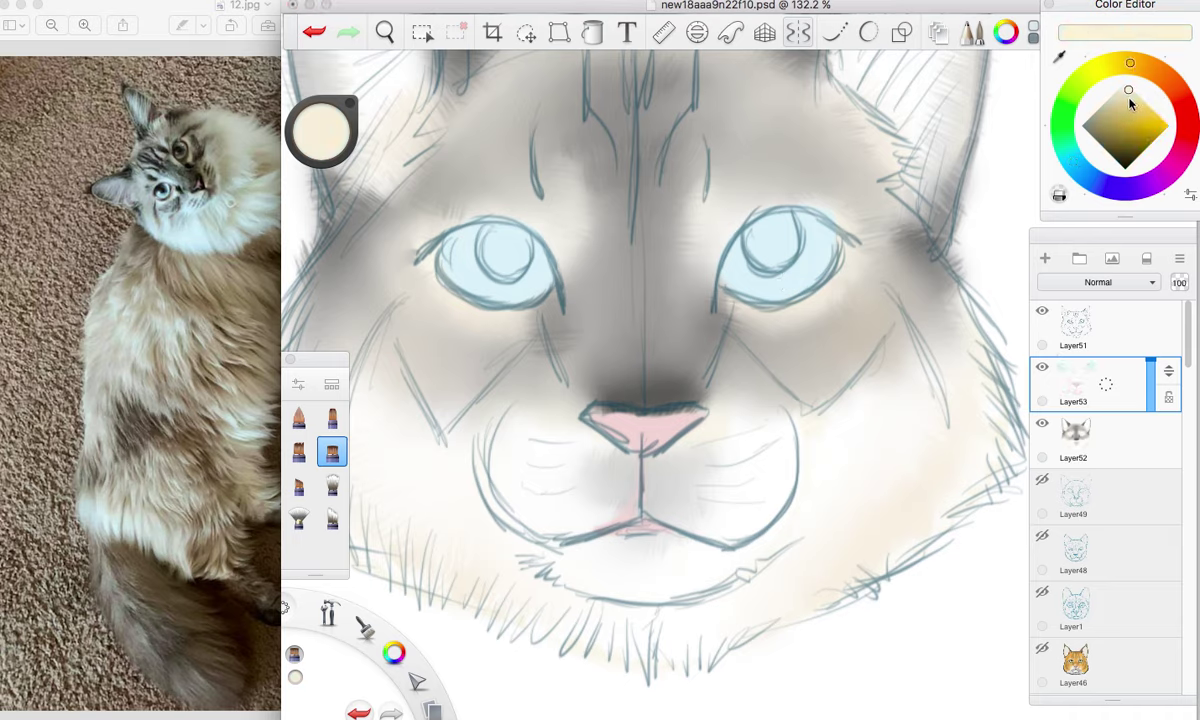
pyautogui.click(1122, 98)
pyautogui.click(1153, 72)
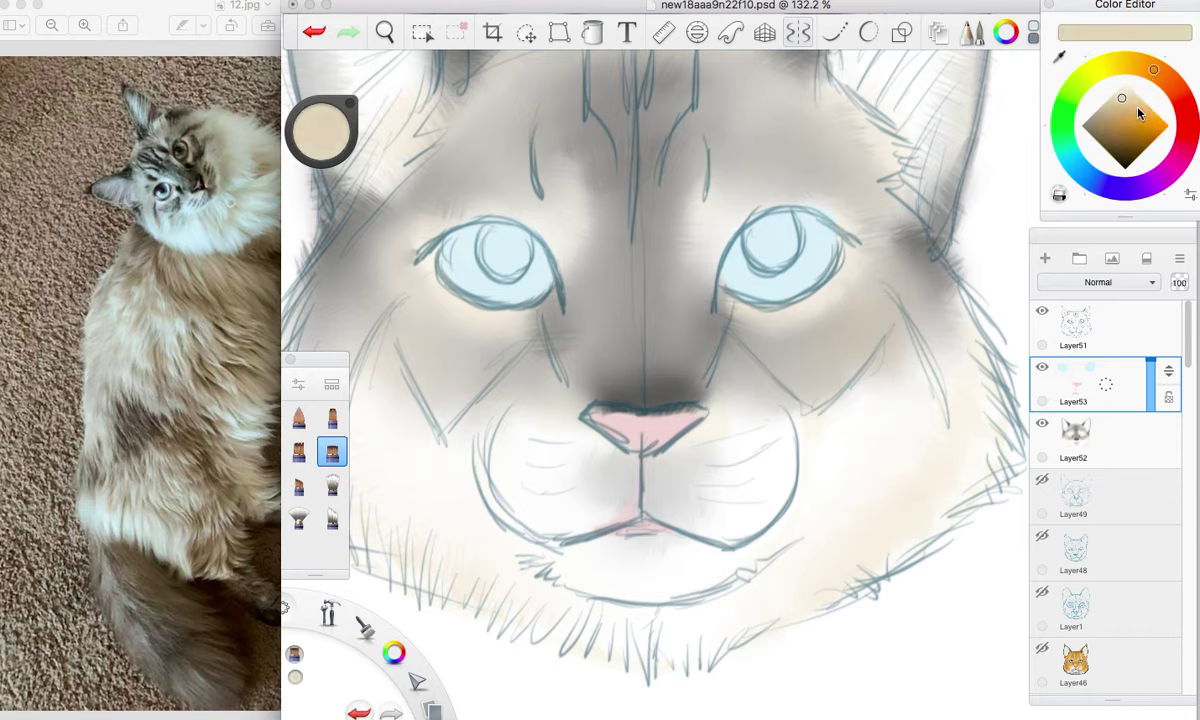
pyautogui.click(1126, 111)
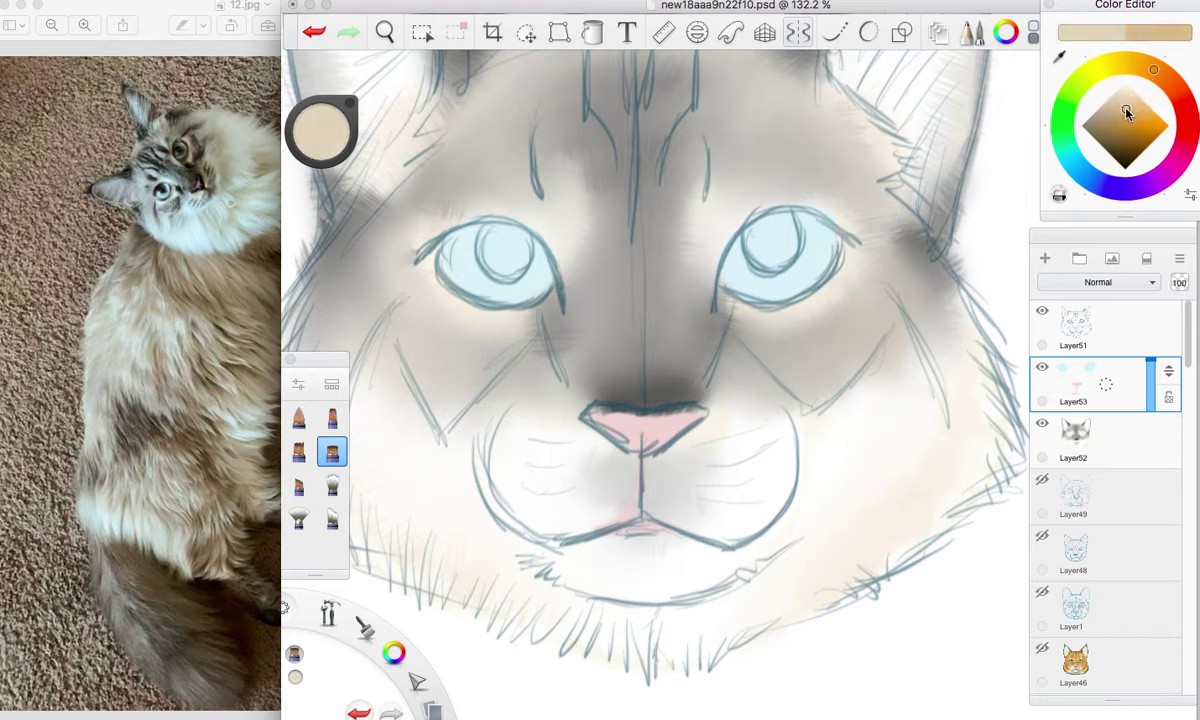
pyautogui.moveTo(660, 465); pyautogui.dragTo(550, 422)
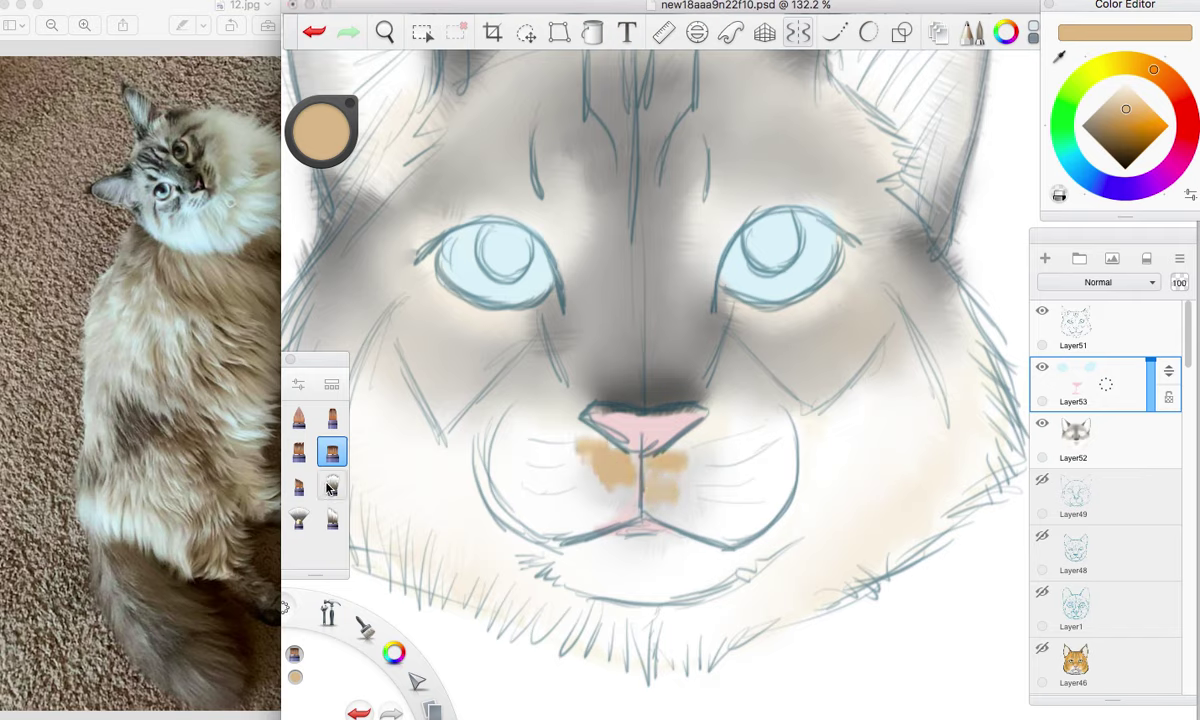
pyautogui.click(330, 487)
pyautogui.moveTo(705, 462); pyautogui.dragTo(650, 494)
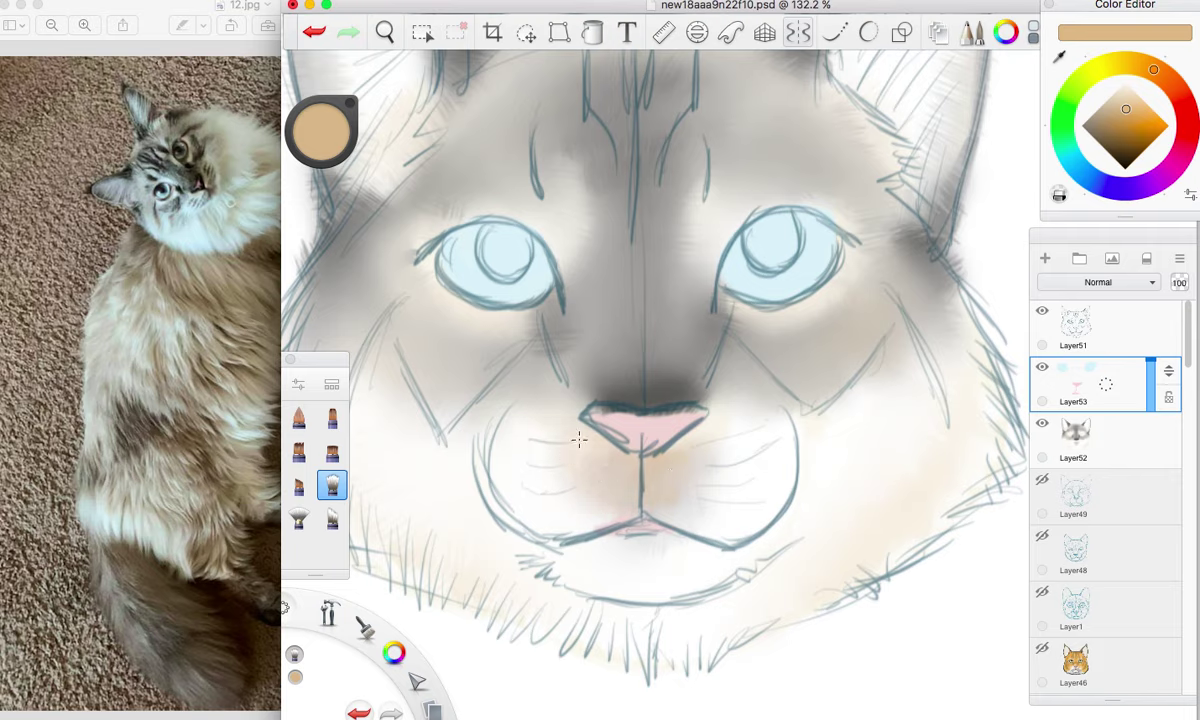
pyautogui.moveTo(663, 483)
pyautogui.mouseDown()
pyautogui.moveTo(675, 471)
pyautogui.moveTo(740, 475)
pyautogui.moveTo(631, 478)
pyautogui.moveTo(647, 484)
pyautogui.moveTo(575, 505)
pyautogui.mouseUp()
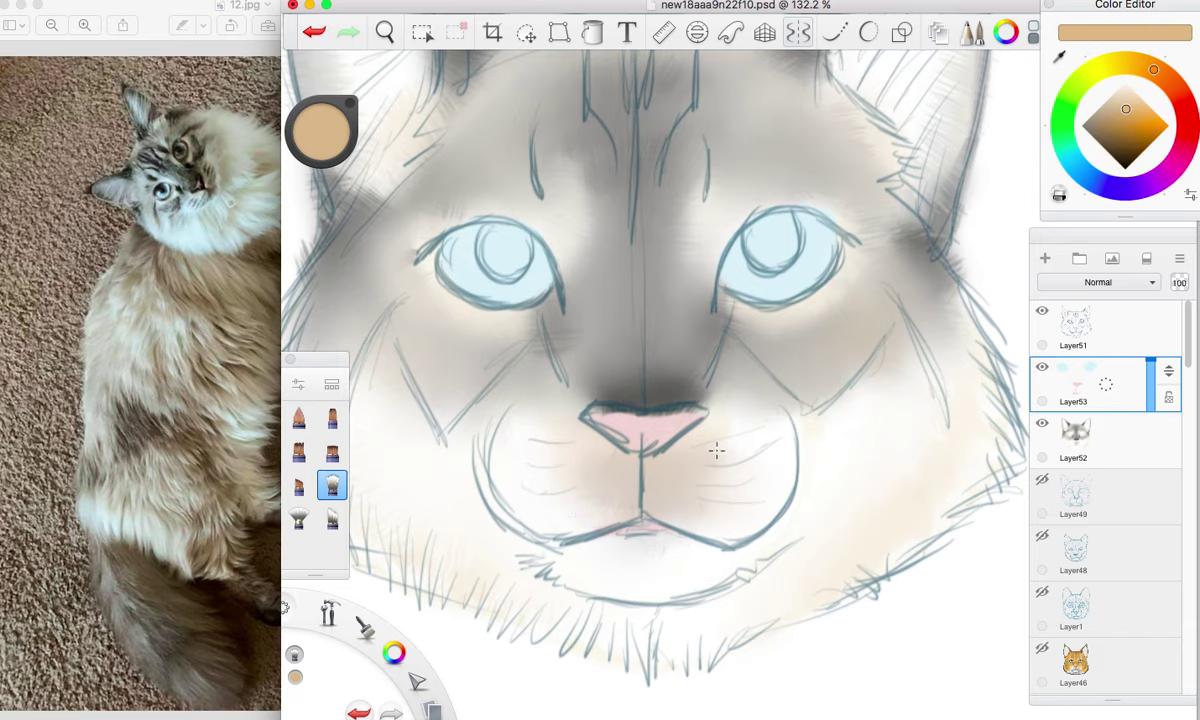
# Add near-black shading beneath the nose and smear it softly over the inner muzzle.
pyautogui.keyDown('alt'); pyautogui.click(650, 488); pyautogui.keyUp('alt')
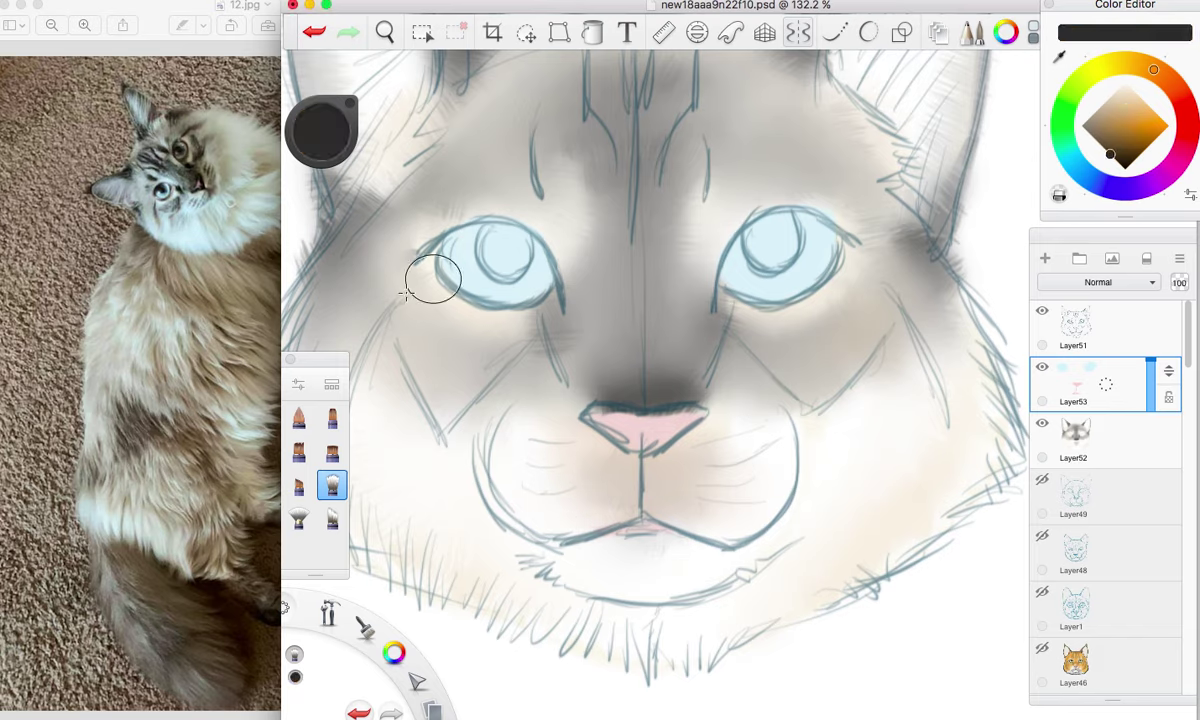
pyautogui.click(331, 452)
pyautogui.moveTo(605, 432)
pyautogui.mouseDown()
pyautogui.moveTo(630, 482)
pyautogui.moveTo(600, 432)
pyautogui.mouseUp()
pyautogui.click(331, 485)
pyautogui.moveTo(617, 482)
pyautogui.mouseDown()
pyautogui.moveTo(664, 505)
pyautogui.moveTo(596, 468)
pyautogui.moveTo(660, 493)
pyautogui.moveTo(599, 498)
pyautogui.moveTo(693, 514)
pyautogui.mouseUp()
pyautogui.moveTo(655, 452)
pyautogui.mouseDown()
pyautogui.moveTo(622, 467)
pyautogui.moveTo(631, 485)
pyautogui.moveTo(641, 487)
pyautogui.moveTo(631, 472)
pyautogui.moveTo(660, 477)
pyautogui.moveTo(636, 496)
pyautogui.mouseUp()
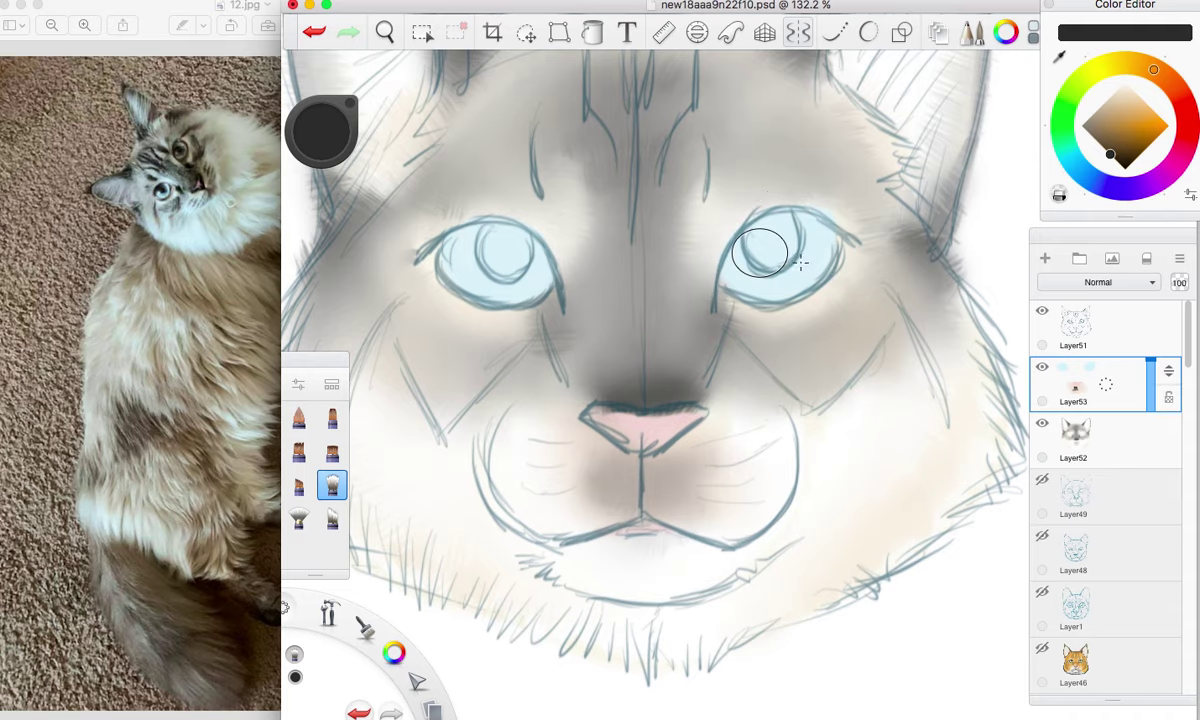
# Paint the upper part of both eyes a deeper sky blue on the eye color layer and blend it downward into the light blue.
pyautogui.click(1088, 430)
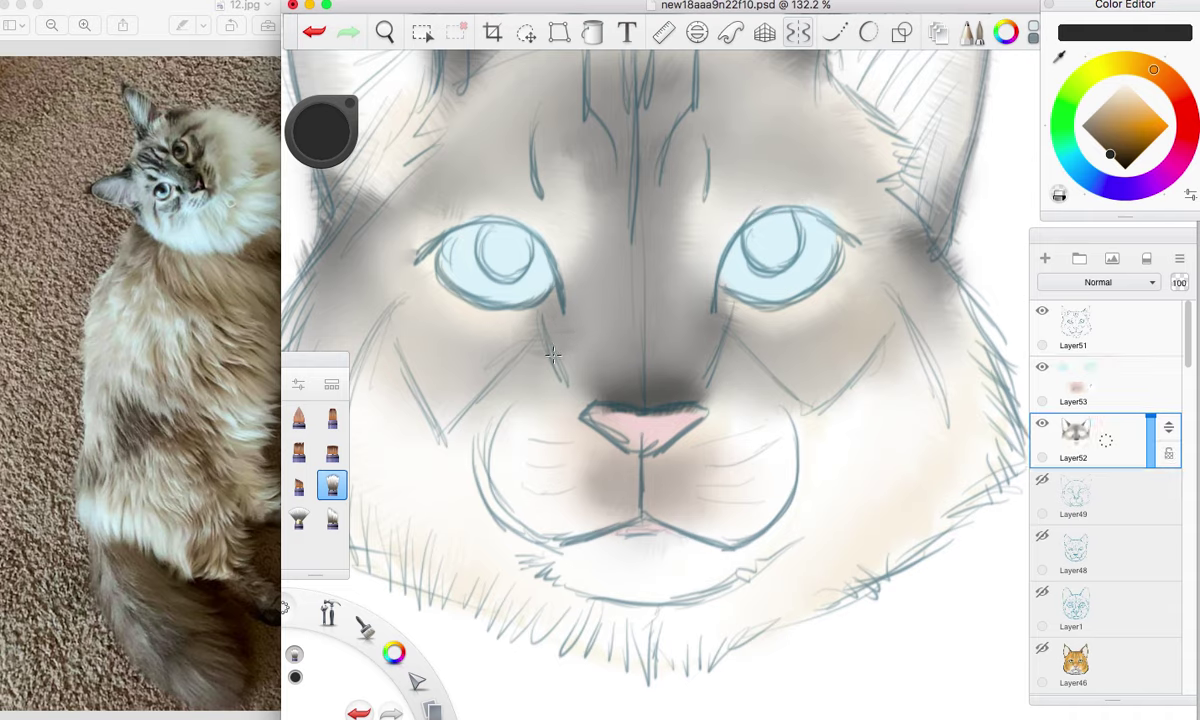
pyautogui.click(1129, 377)
pyautogui.click(1076, 164)
pyautogui.click(1133, 117)
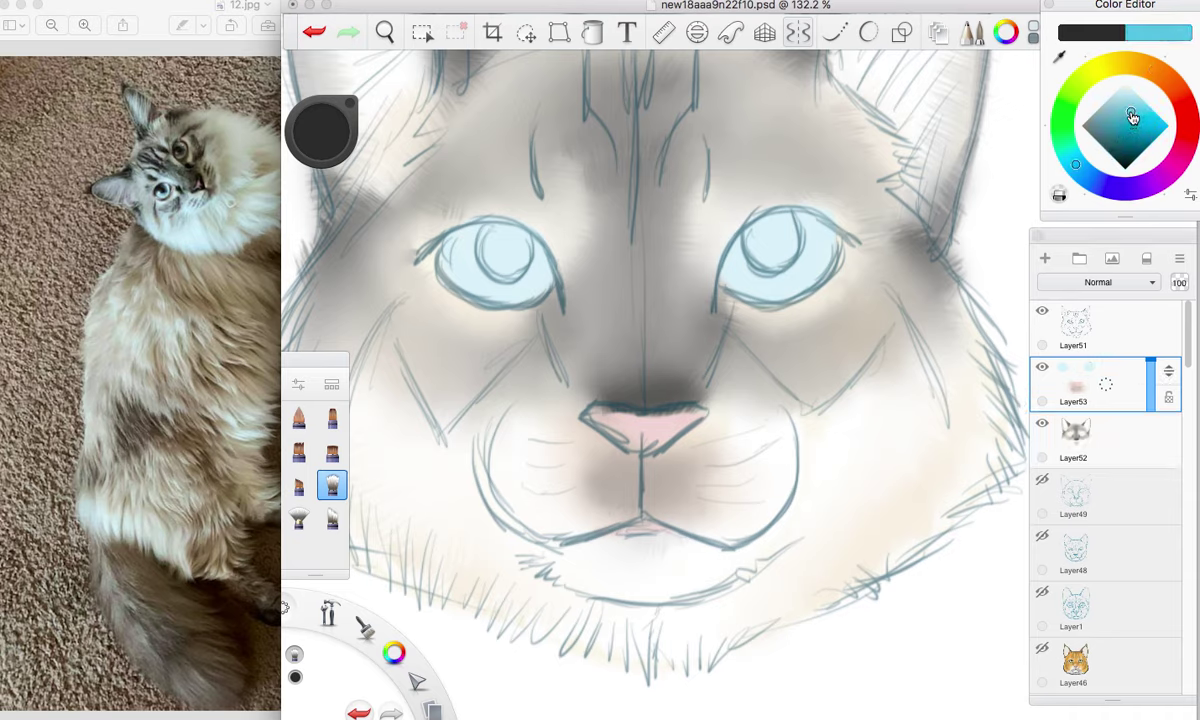
pyautogui.click(332, 452)
pyautogui.moveTo(499, 244)
pyautogui.mouseDown()
pyautogui.moveTo(470, 235)
pyautogui.moveTo(573, 257)
pyautogui.mouseUp()
pyautogui.moveTo(795, 250)
pyautogui.mouseDown()
pyautogui.moveTo(752, 249)
pyautogui.moveTo(739, 265)
pyautogui.moveTo(790, 225)
pyautogui.moveTo(752, 250)
pyautogui.moveTo(814, 233)
pyautogui.mouseUp()
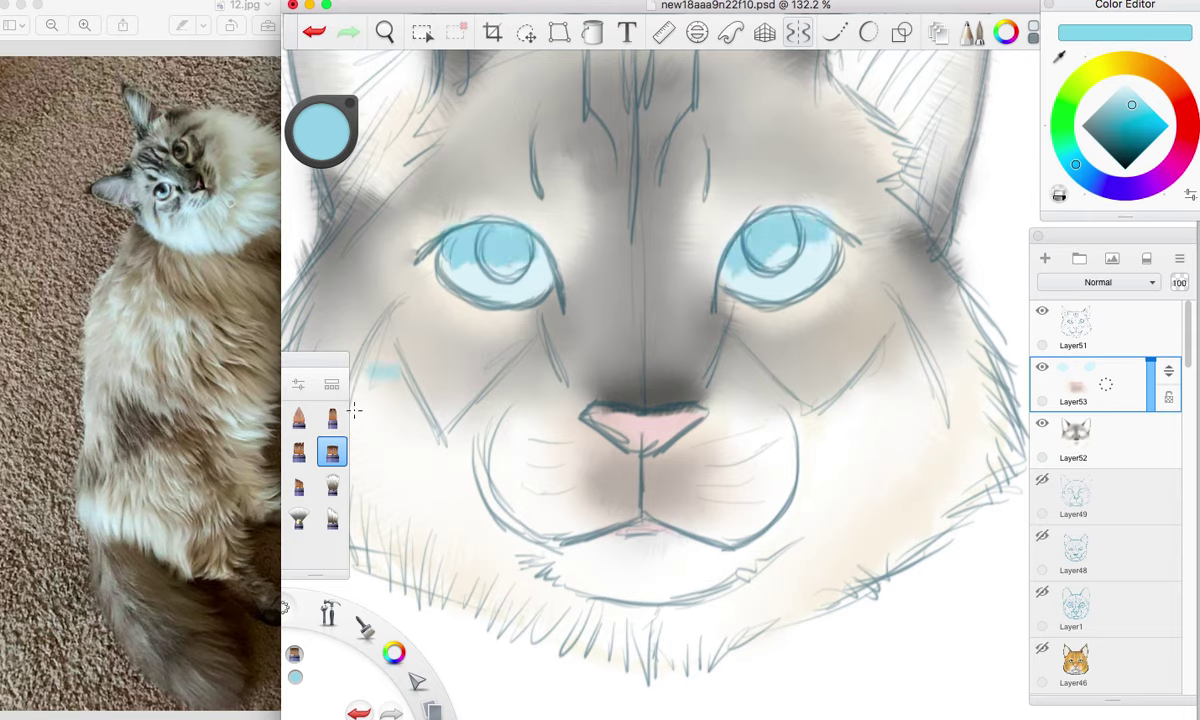
pyautogui.click(332, 485)
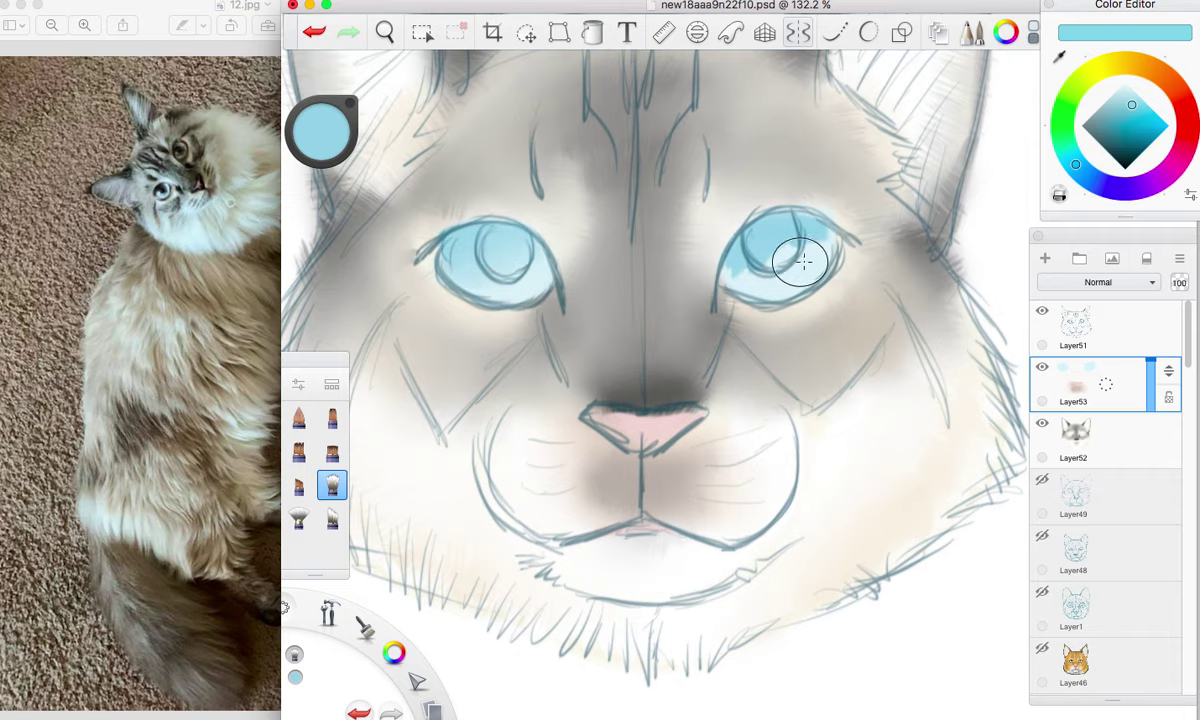
pyautogui.moveTo(790, 260)
pyautogui.mouseDown()
pyautogui.moveTo(753, 276)
pyautogui.moveTo(769, 270)
pyautogui.moveTo(756, 262)
pyautogui.moveTo(787, 231)
pyautogui.mouseUp()
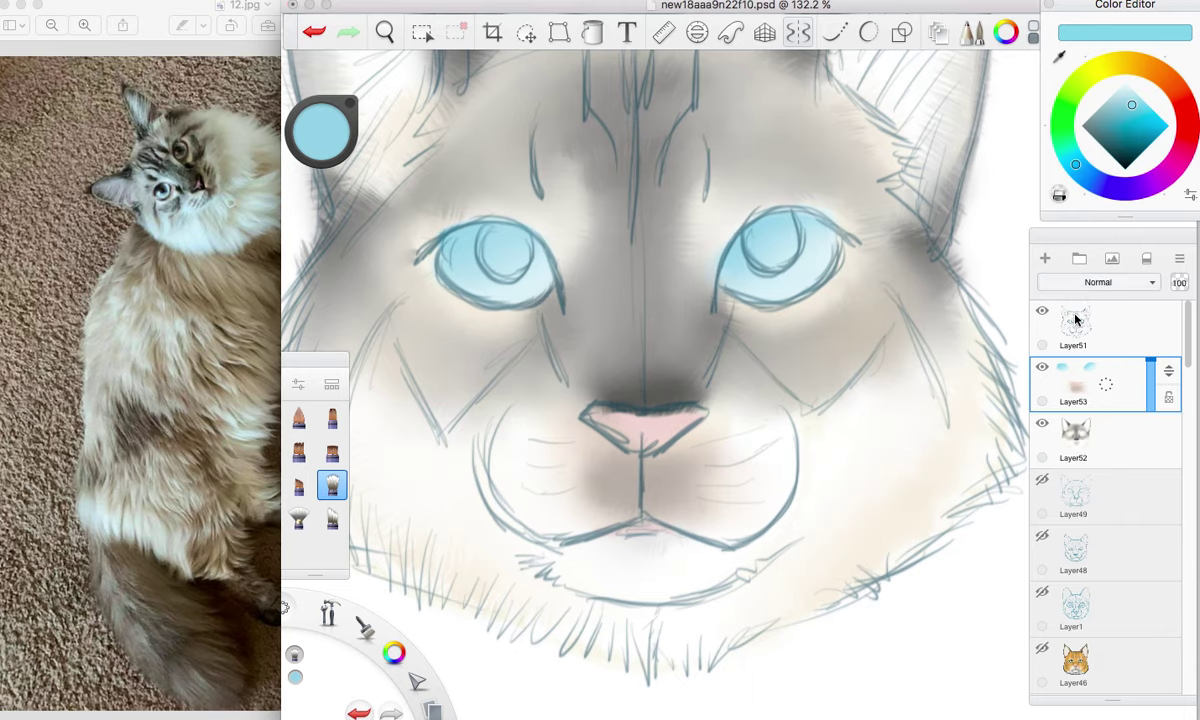
# Add a new layer directly above the fur painting layer, set the color to near-black and choose the Short Fur brush.
pyautogui.click(1079, 453)
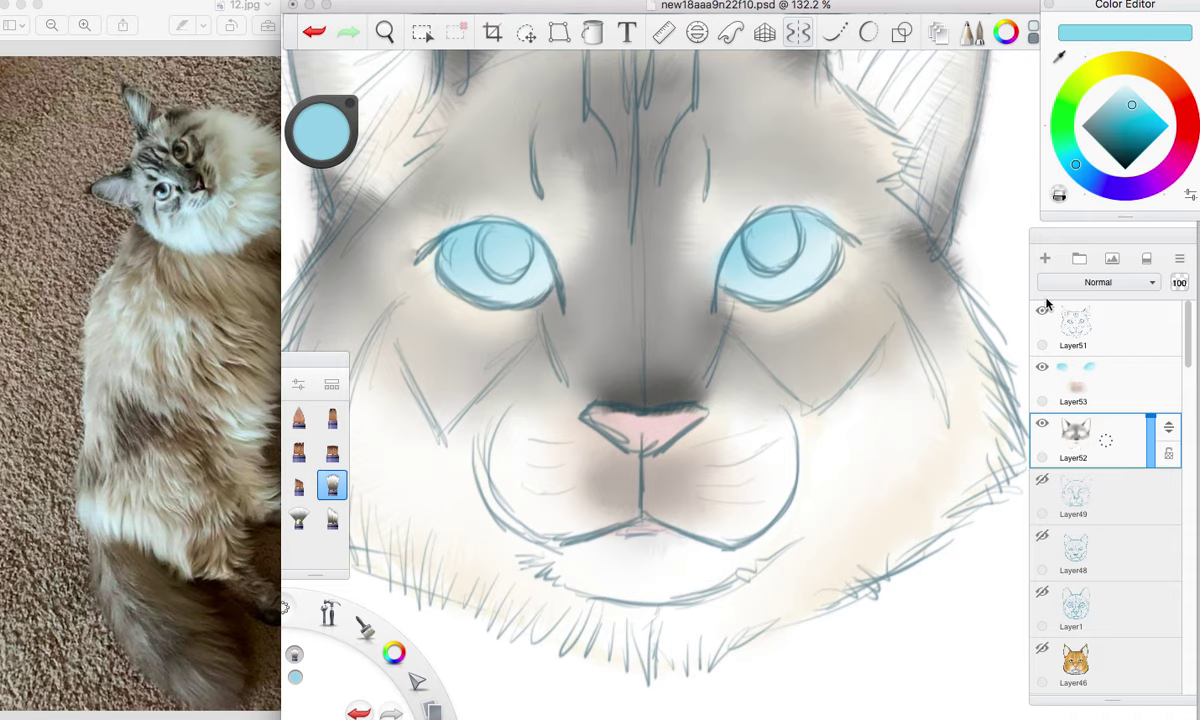
pyautogui.moveTo(1128, 152); pyautogui.dragTo(1117, 168)
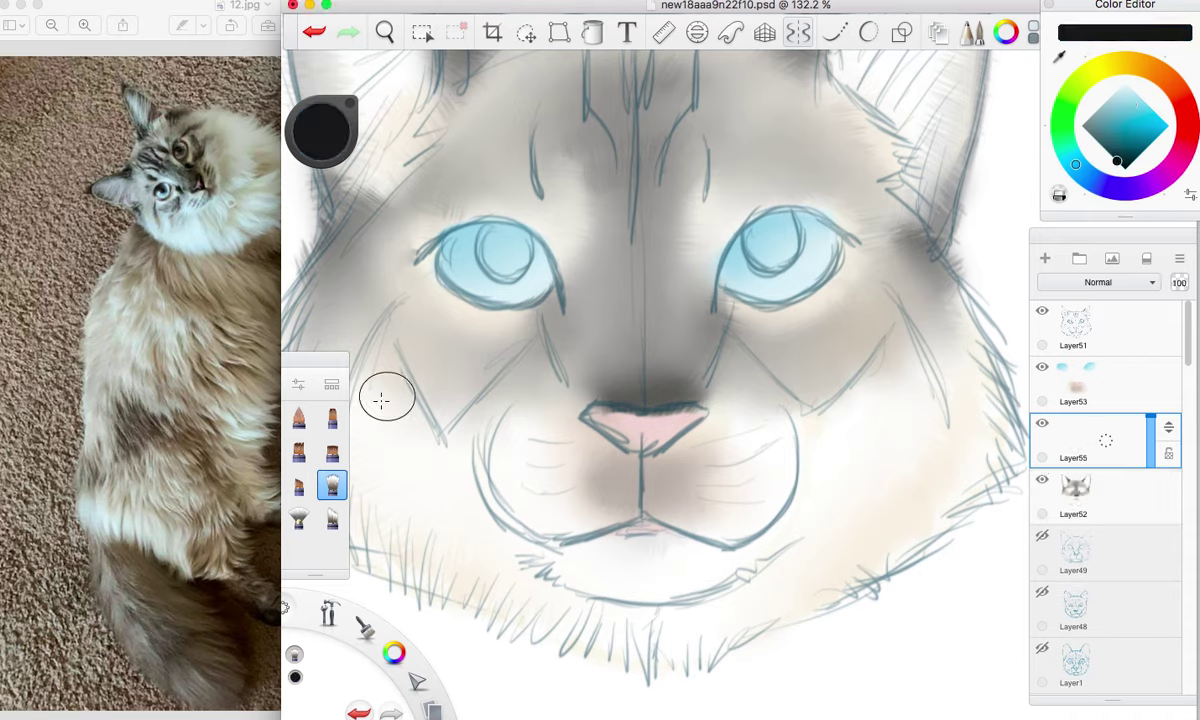
pyautogui.click(332, 386)
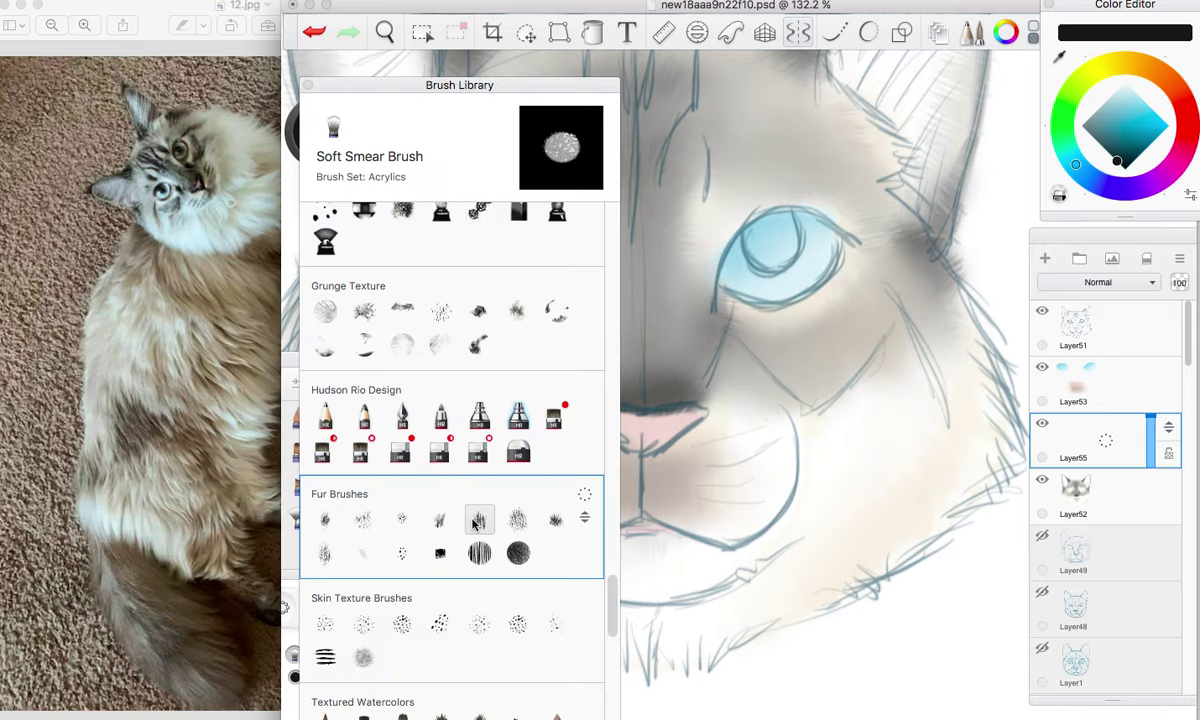
pyautogui.click(325, 519)
pyautogui.click(363, 519)
# Paint near-black short-fur stripes across the cheek under the right eye and outward from the outer corners of both eyes.
pyautogui.moveTo(840, 345)
pyautogui.mouseDown()
pyautogui.moveTo(884, 315)
pyautogui.moveTo(882, 340)
pyautogui.moveTo(860, 356)
pyautogui.moveTo(894, 296)
pyautogui.moveTo(843, 356)
pyautogui.moveTo(799, 380)
pyautogui.moveTo(812, 363)
pyautogui.moveTo(774, 375)
pyautogui.moveTo(727, 344)
pyautogui.moveTo(733, 335)
pyautogui.moveTo(827, 398)
pyautogui.moveTo(801, 387)
pyautogui.moveTo(854, 358)
pyautogui.moveTo(880, 320)
pyautogui.moveTo(823, 392)
pyautogui.moveTo(896, 300)
pyautogui.moveTo(852, 378)
pyautogui.moveTo(909, 341)
pyautogui.moveTo(931, 361)
pyautogui.moveTo(893, 358)
pyautogui.moveTo(932, 346)
pyautogui.mouseUp()
pyautogui.moveTo(878, 257)
pyautogui.mouseDown()
pyautogui.moveTo(820, 228)
pyautogui.moveTo(900, 252)
pyautogui.moveTo(805, 218)
pyautogui.moveTo(825, 220)
pyautogui.moveTo(742, 213)
pyautogui.mouseUp()
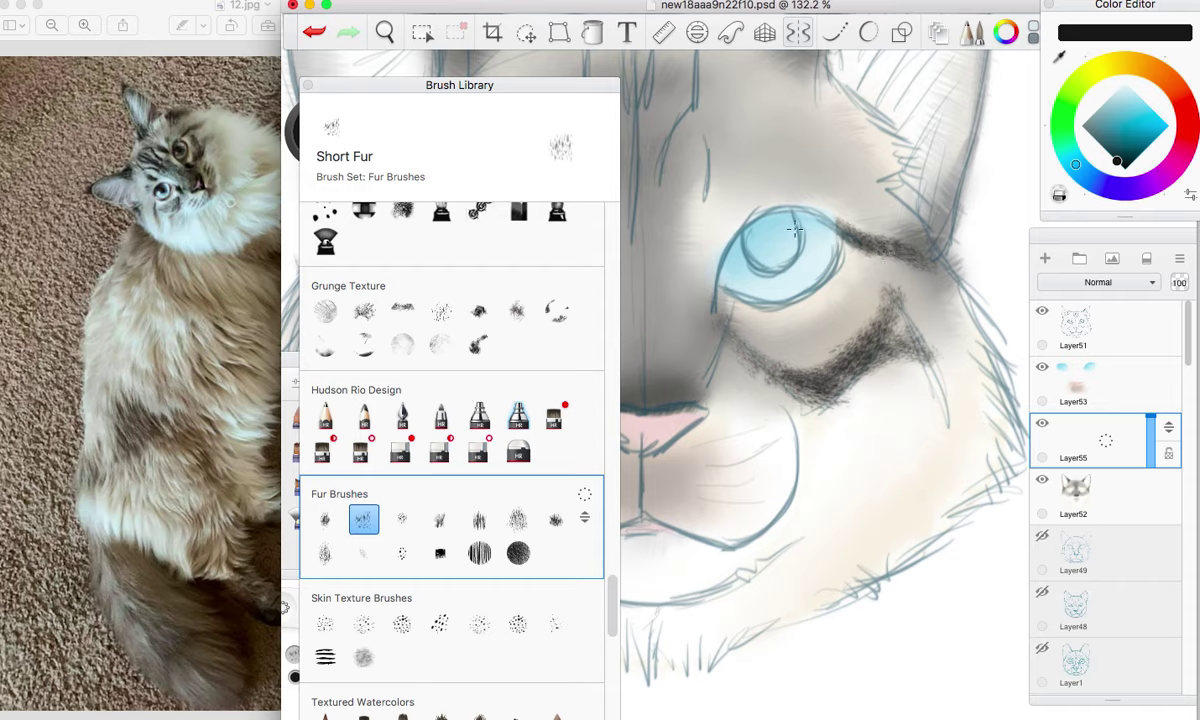
pyautogui.click(308, 85)
pyautogui.moveTo(404, 246)
pyautogui.mouseDown()
pyautogui.moveTo(361, 268)
pyautogui.moveTo(404, 258)
pyautogui.moveTo(323, 285)
pyautogui.mouseUp()
pyautogui.moveTo(419, 247)
pyautogui.mouseDown()
pyautogui.moveTo(316, 284)
pyautogui.moveTo(439, 226)
pyautogui.mouseUp()
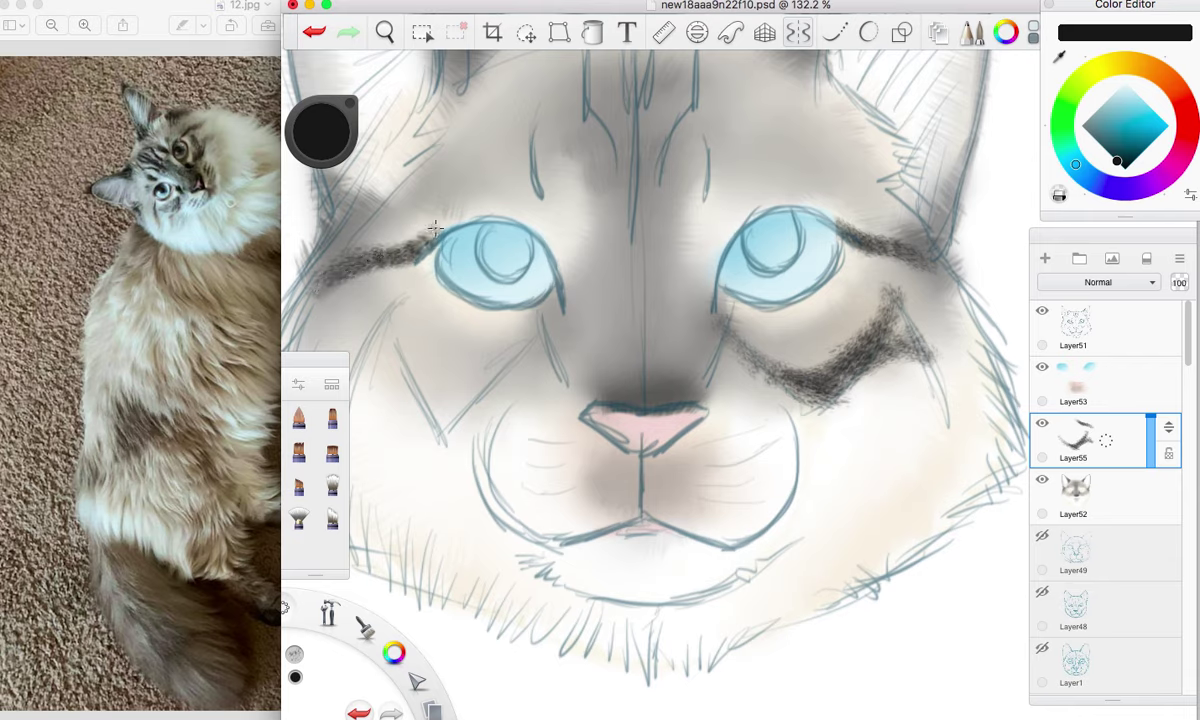
# Paint a matching dark fur stripe under the left eye and add short marks along both sides of the nose bridge.
pyautogui.moveTo(540, 318)
pyautogui.mouseDown()
pyautogui.moveTo(480, 340)
pyautogui.moveTo(460, 365)
pyautogui.moveTo(490, 300)
pyautogui.moveTo(510, 325)
pyautogui.moveTo(470, 300)
pyautogui.moveTo(440, 365)
pyautogui.mouseUp()
pyautogui.moveTo(758, 347)
pyautogui.mouseDown()
pyautogui.moveTo(722, 340)
pyautogui.moveTo(700, 306)
pyautogui.moveTo(748, 349)
pyautogui.moveTo(702, 376)
pyautogui.mouseUp()
pyautogui.moveTo(551, 326); pyautogui.dragTo(570, 386)
pyautogui.moveTo(456, 373)
pyautogui.mouseDown()
pyautogui.moveTo(384, 351)
pyautogui.moveTo(424, 391)
pyautogui.moveTo(466, 390)
pyautogui.moveTo(435, 396)
pyautogui.moveTo(491, 377)
pyautogui.moveTo(432, 390)
pyautogui.moveTo(367, 339)
pyautogui.moveTo(392, 360)
pyautogui.moveTo(372, 380)
pyautogui.moveTo(367, 367)
pyautogui.moveTo(439, 394)
pyautogui.moveTo(548, 331)
pyautogui.mouseUp()
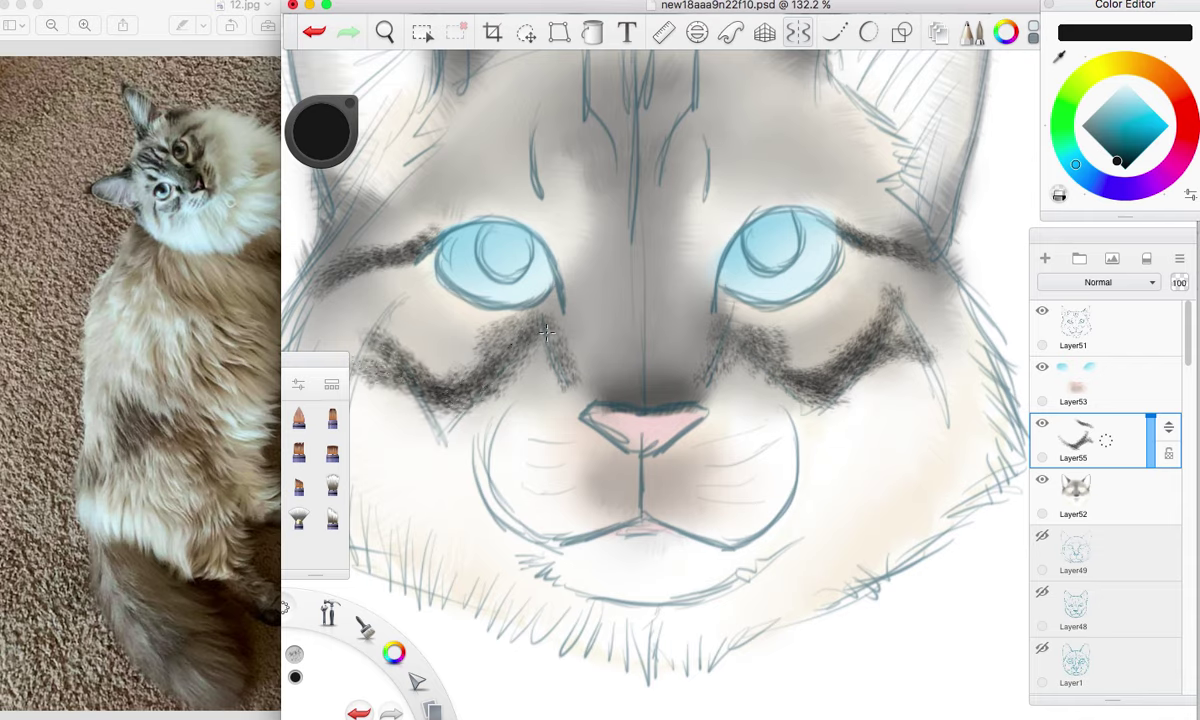
# Add vertical near-black fur marks above both eyes and darken the fur at both inner eye corners.
pyautogui.moveTo(514, 180)
pyautogui.mouseDown()
pyautogui.moveTo(516, 106)
pyautogui.moveTo(512, 130)
pyautogui.mouseUp()
pyautogui.moveTo(748, 147)
pyautogui.mouseDown()
pyautogui.moveTo(738, 162)
pyautogui.moveTo(738, 100)
pyautogui.moveTo(733, 115)
pyautogui.mouseUp()
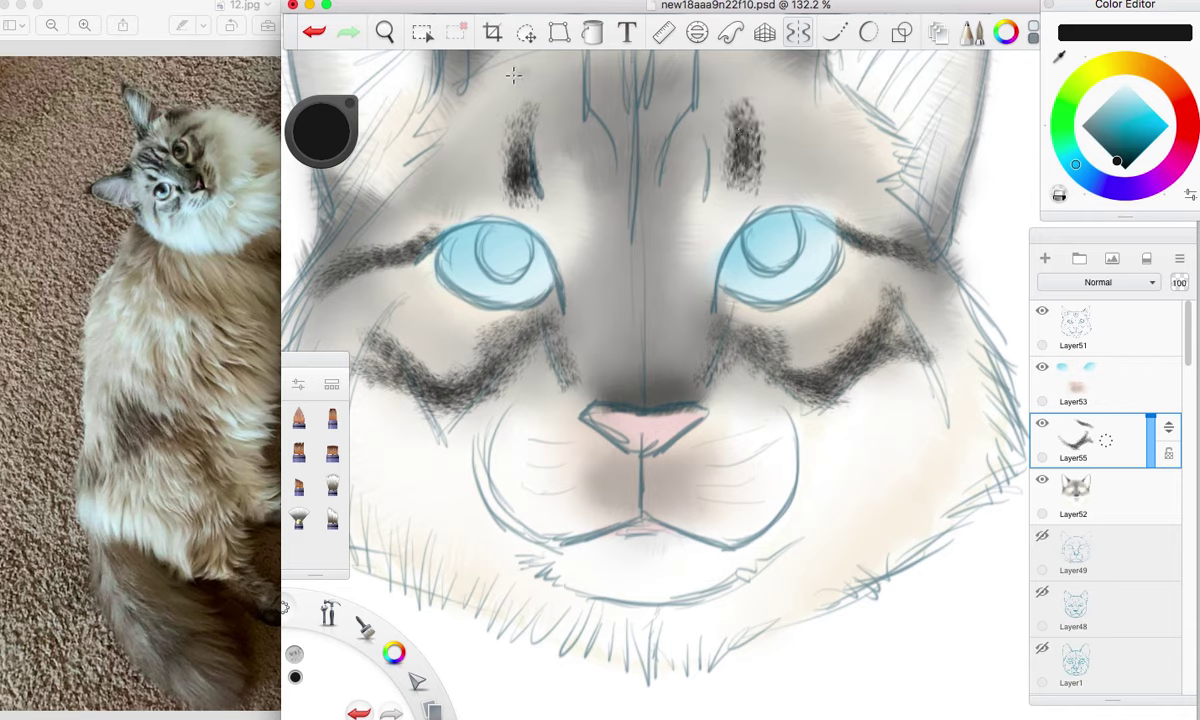
pyautogui.moveTo(546, 337); pyautogui.dragTo(557, 302)
pyautogui.moveTo(564, 368); pyautogui.dragTo(548, 335)
pyautogui.moveTo(705, 315); pyautogui.dragTo(713, 343)
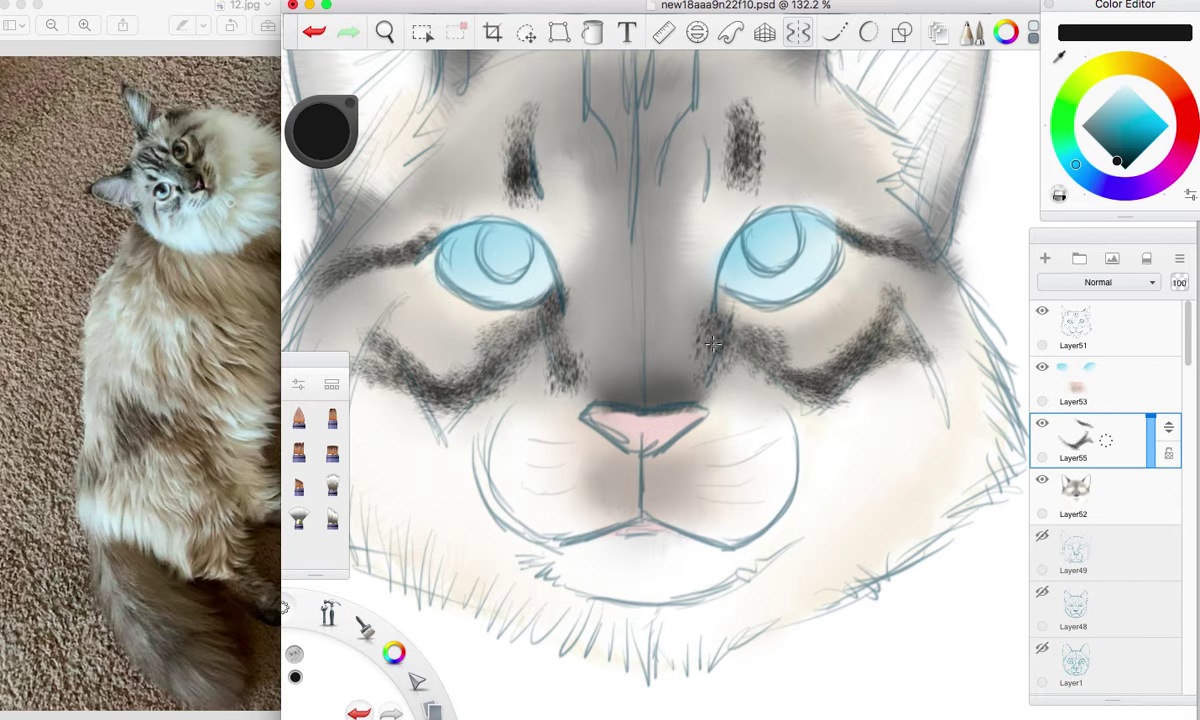
# Paint near-black short-fur stripes down the central forehead, branching upward into side stripes toward the top of the head.
pyautogui.click(388, 33)
pyautogui.moveTo(452, 226); pyautogui.dragTo(470, 464)
pyautogui.click(579, 347)
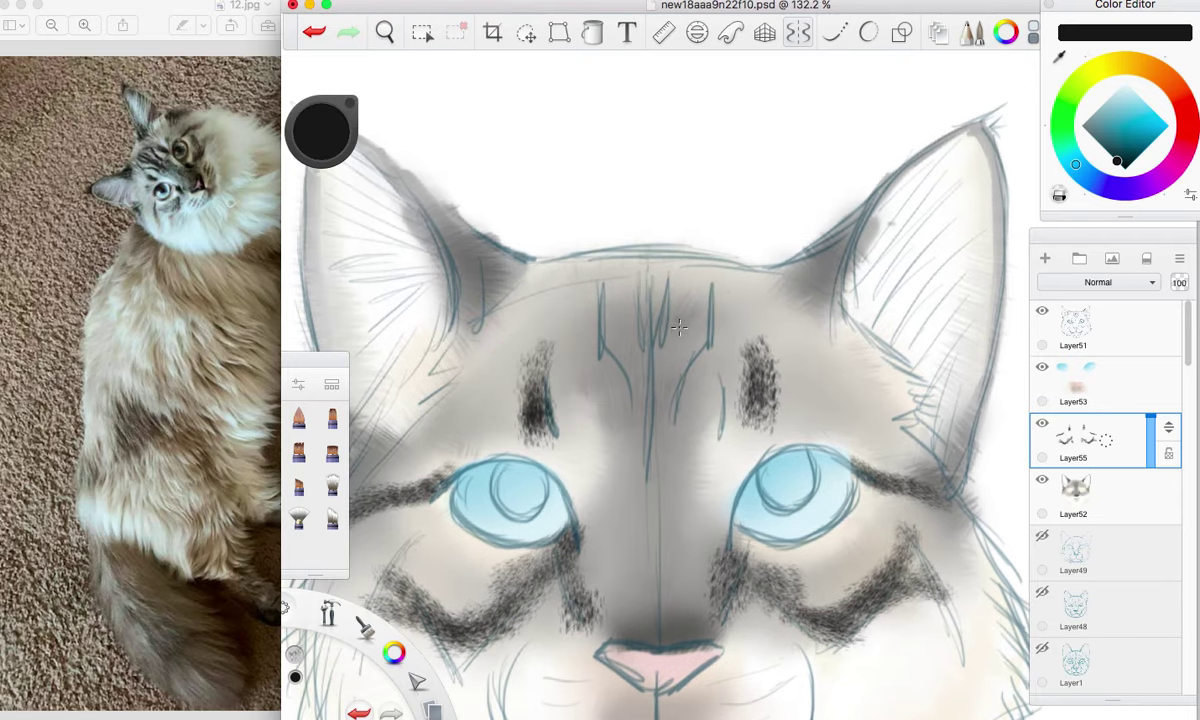
pyautogui.moveTo(650, 290); pyautogui.dragTo(650, 424)
pyautogui.moveTo(650, 265); pyautogui.dragTo(650, 507)
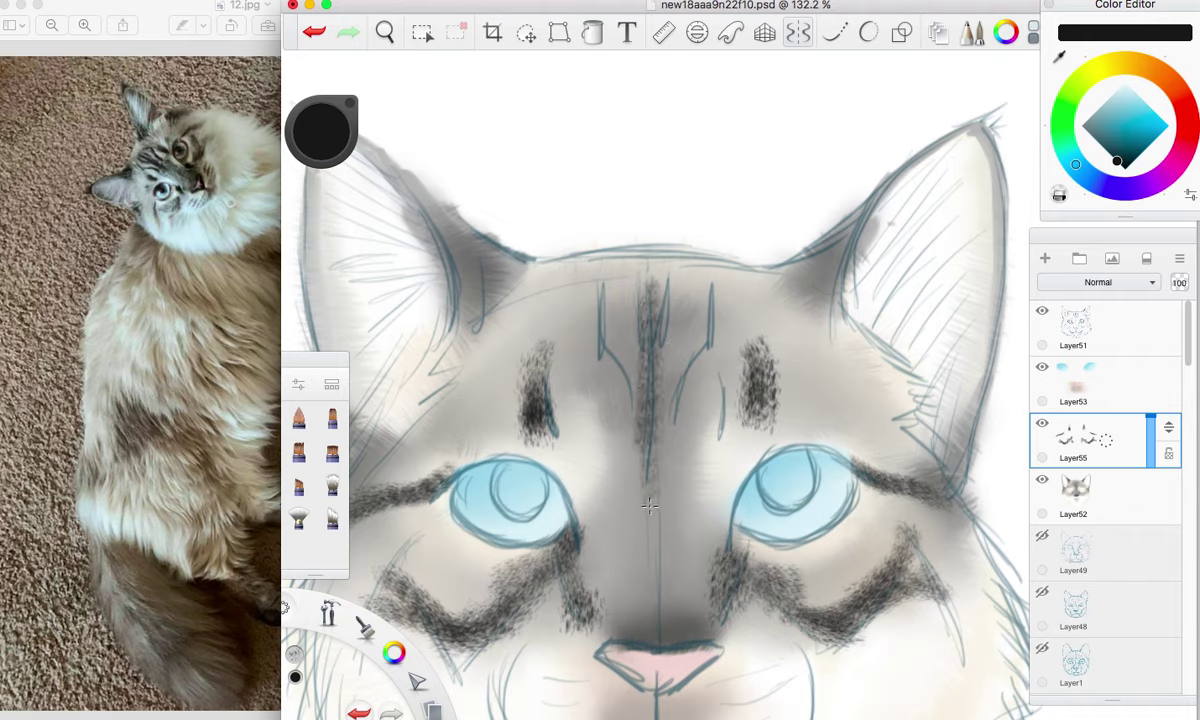
pyautogui.moveTo(650, 326)
pyautogui.mouseDown()
pyautogui.moveTo(650, 268)
pyautogui.moveTo(650, 441)
pyautogui.moveTo(649, 292)
pyautogui.moveTo(653, 441)
pyautogui.moveTo(698, 334)
pyautogui.mouseUp()
pyautogui.moveTo(668, 380)
pyautogui.mouseDown()
pyautogui.moveTo(699, 274)
pyautogui.moveTo(668, 293)
pyautogui.moveTo(671, 330)
pyautogui.moveTo(672, 317)
pyautogui.moveTo(637, 343)
pyautogui.moveTo(621, 277)
pyautogui.moveTo(644, 378)
pyautogui.moveTo(619, 354)
pyautogui.moveTo(643, 401)
pyautogui.moveTo(593, 310)
pyautogui.moveTo(595, 324)
pyautogui.moveTo(589, 283)
pyautogui.mouseUp()
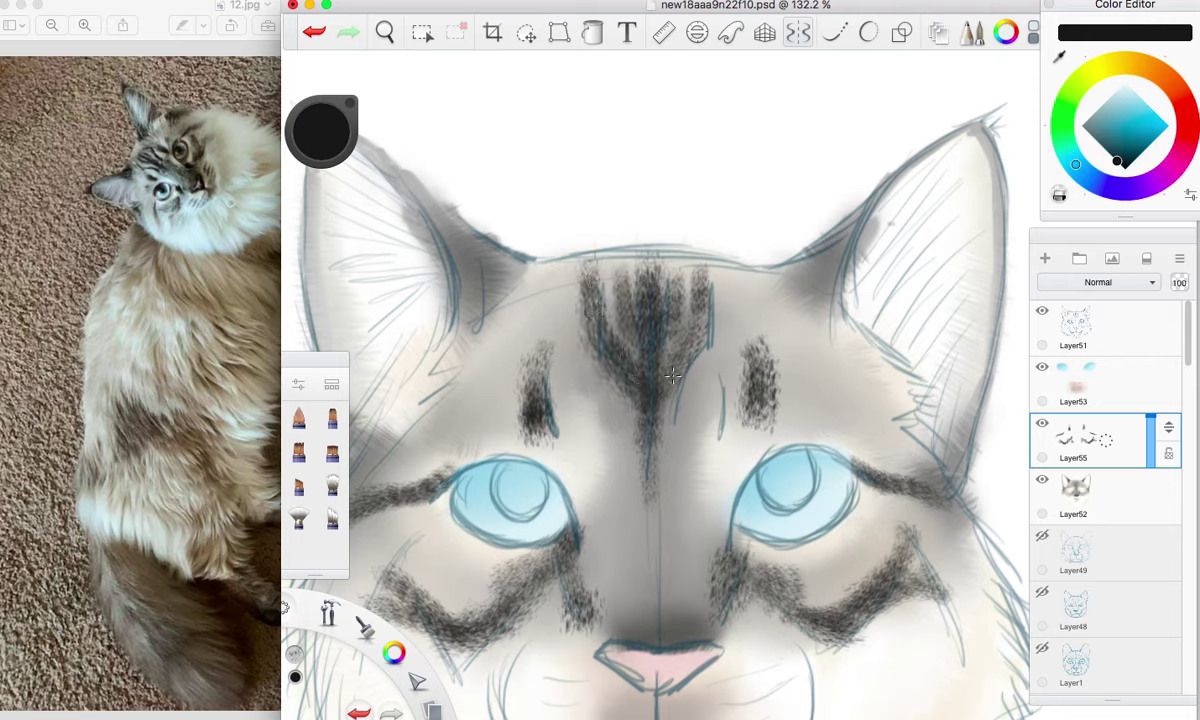
# Add near-black fur at the outer bases of both ears and the right ear's inner base, and extend the right eye's outer stripe.
pyautogui.moveTo(952, 470)
pyautogui.mouseDown()
pyautogui.moveTo(906, 502)
pyautogui.moveTo(969, 556)
pyautogui.moveTo(896, 520)
pyautogui.moveTo(943, 538)
pyautogui.moveTo(904, 490)
pyautogui.moveTo(940, 459)
pyautogui.mouseUp()
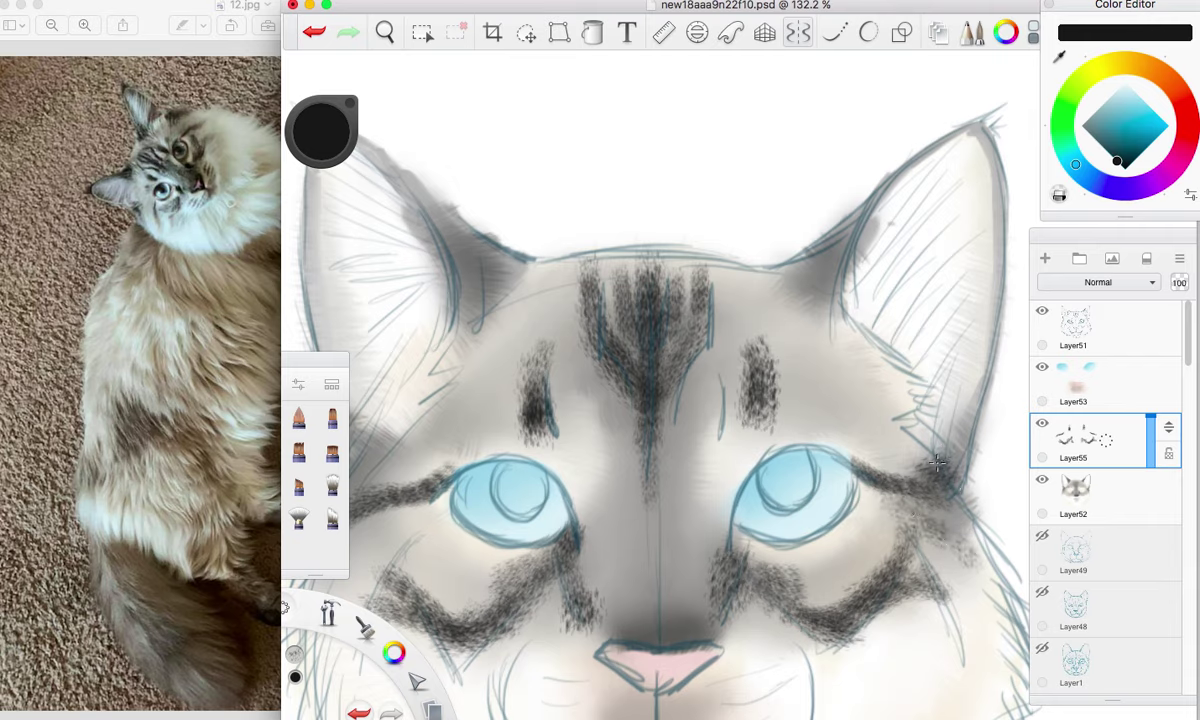
pyautogui.moveTo(420, 453)
pyautogui.mouseDown()
pyautogui.moveTo(345, 420)
pyautogui.moveTo(441, 358)
pyautogui.mouseUp()
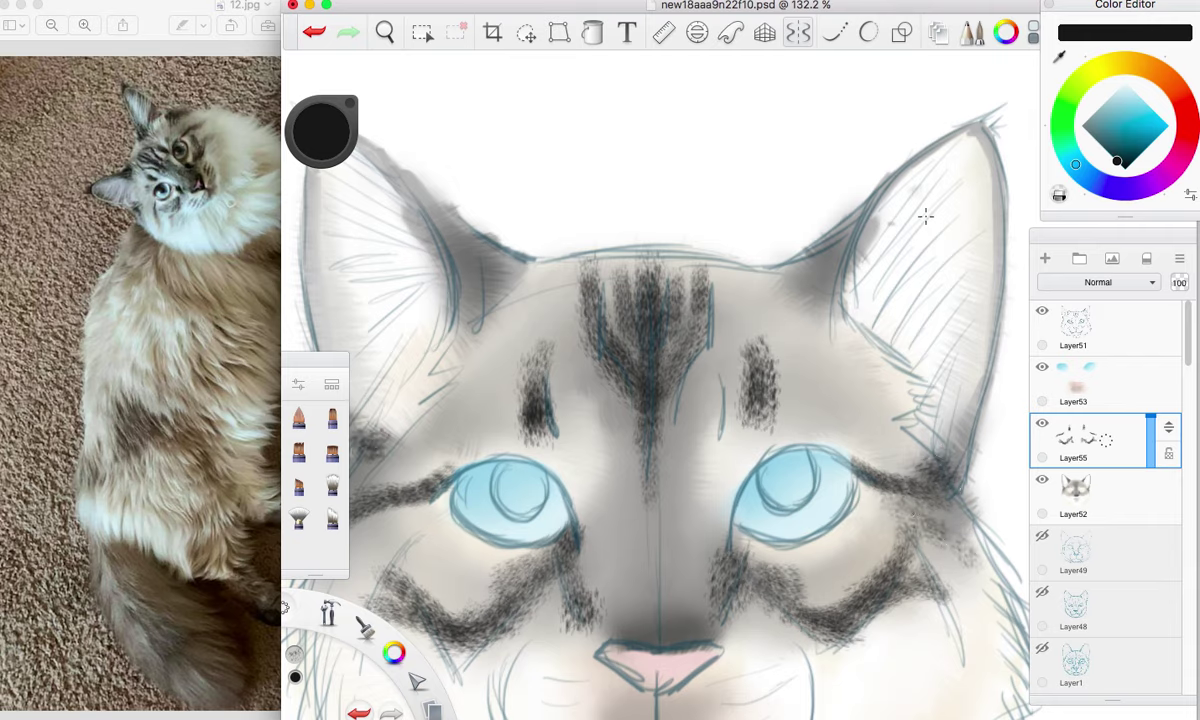
pyautogui.moveTo(827, 298)
pyautogui.mouseDown()
pyautogui.moveTo(850, 215)
pyautogui.moveTo(880, 236)
pyautogui.mouseUp()
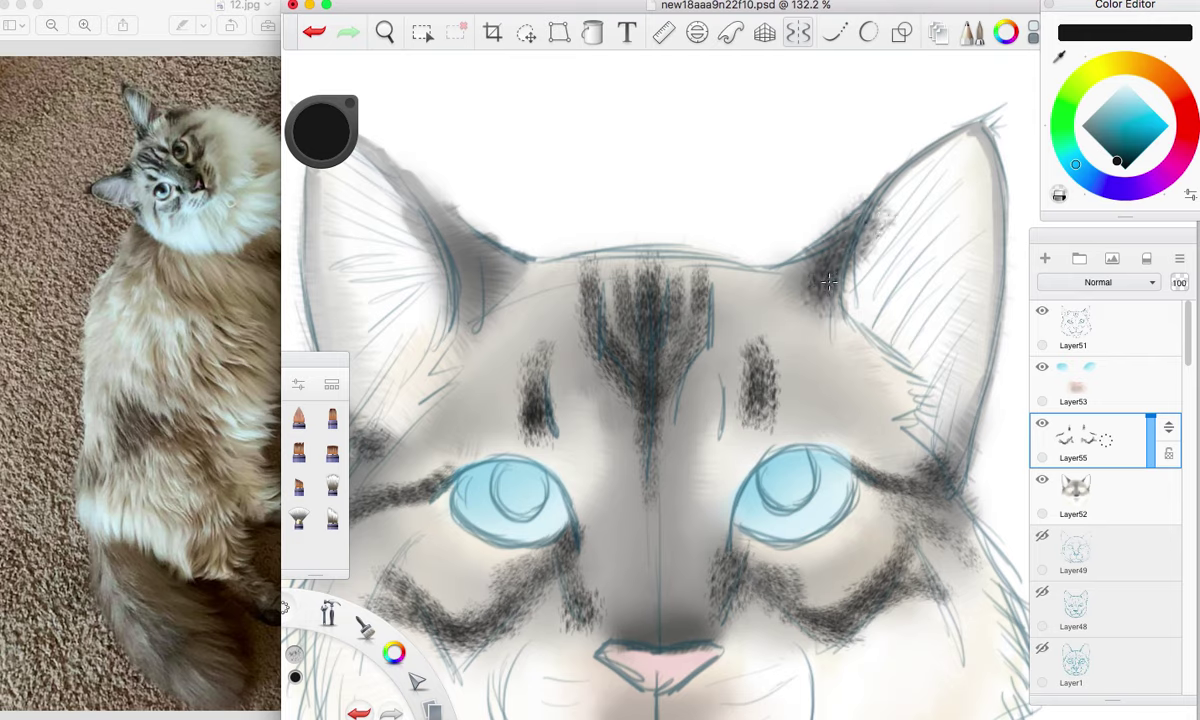
pyautogui.moveTo(880, 514)
pyautogui.mouseDown()
pyautogui.moveTo(840, 475)
pyautogui.moveTo(890, 505)
pyautogui.moveTo(860, 480)
pyautogui.mouseUp()
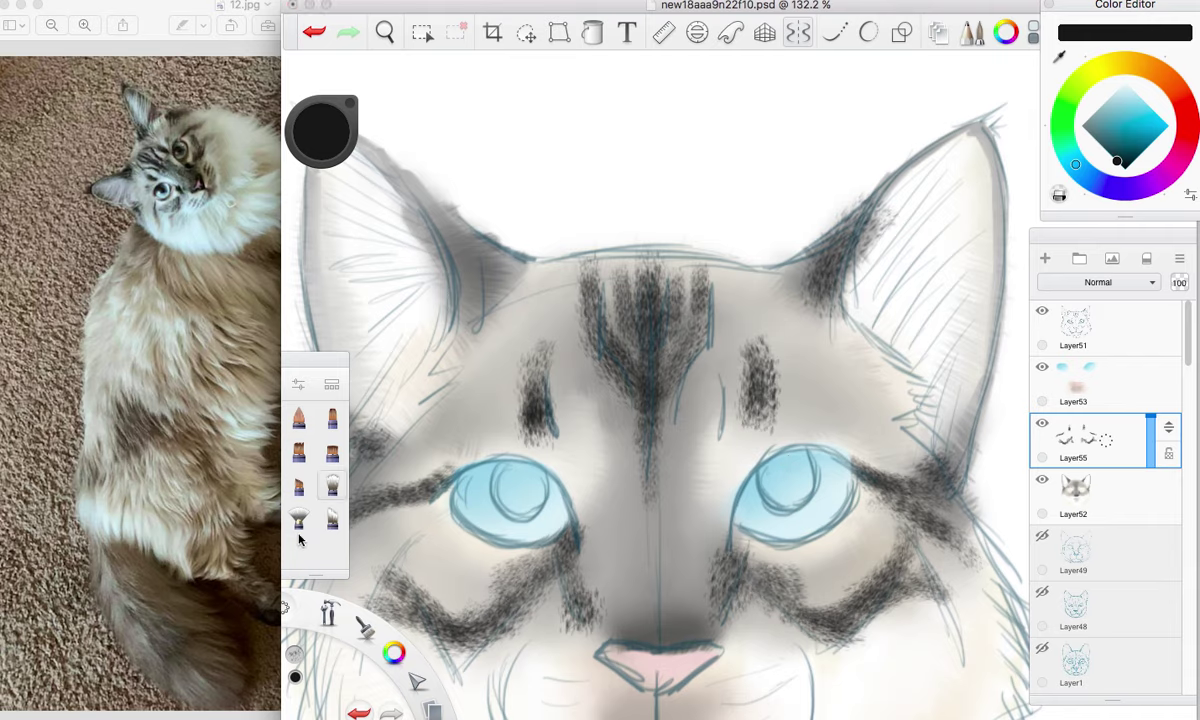
# Trim the dark stripe at the right eye's outer corner and clear the stripe beside the left eye's outer corner.
pyautogui.moveTo(365, 631); pyautogui.dragTo(396, 670)
pyautogui.moveTo(901, 473)
pyautogui.mouseDown()
pyautogui.moveTo(862, 460)
pyautogui.moveTo(880, 457)
pyautogui.moveTo(928, 494)
pyautogui.mouseUp()
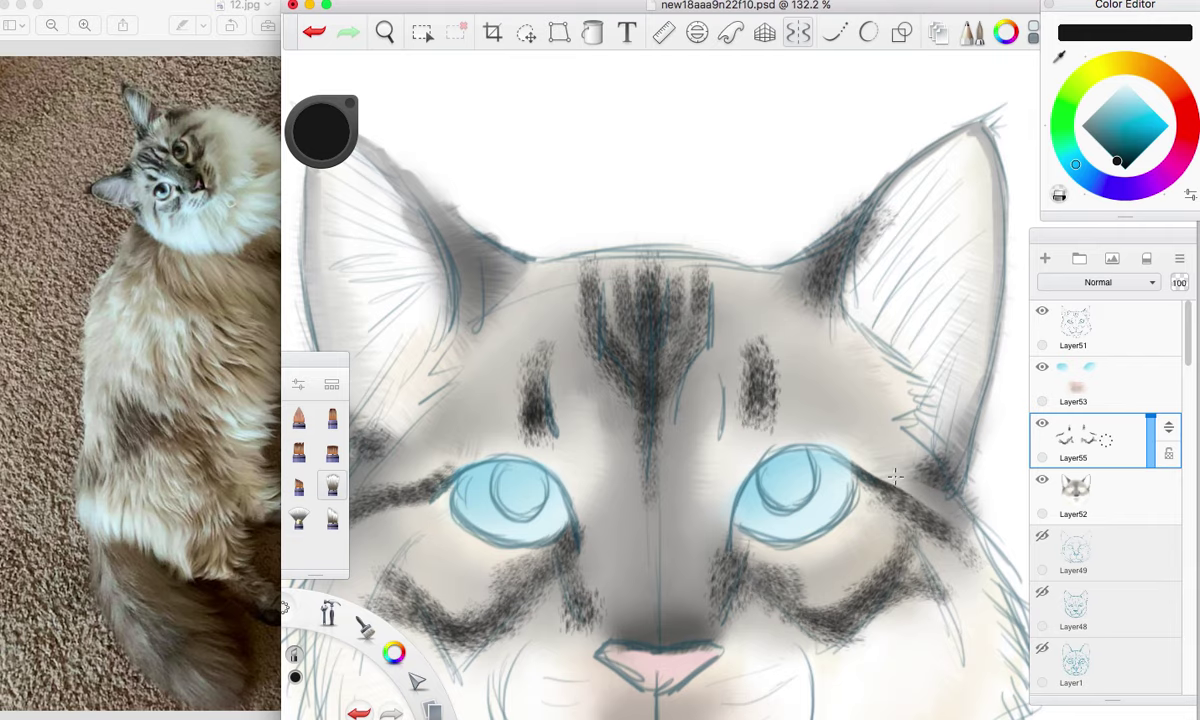
pyautogui.click(385, 32)
pyautogui.moveTo(527, 337); pyautogui.dragTo(615, 262)
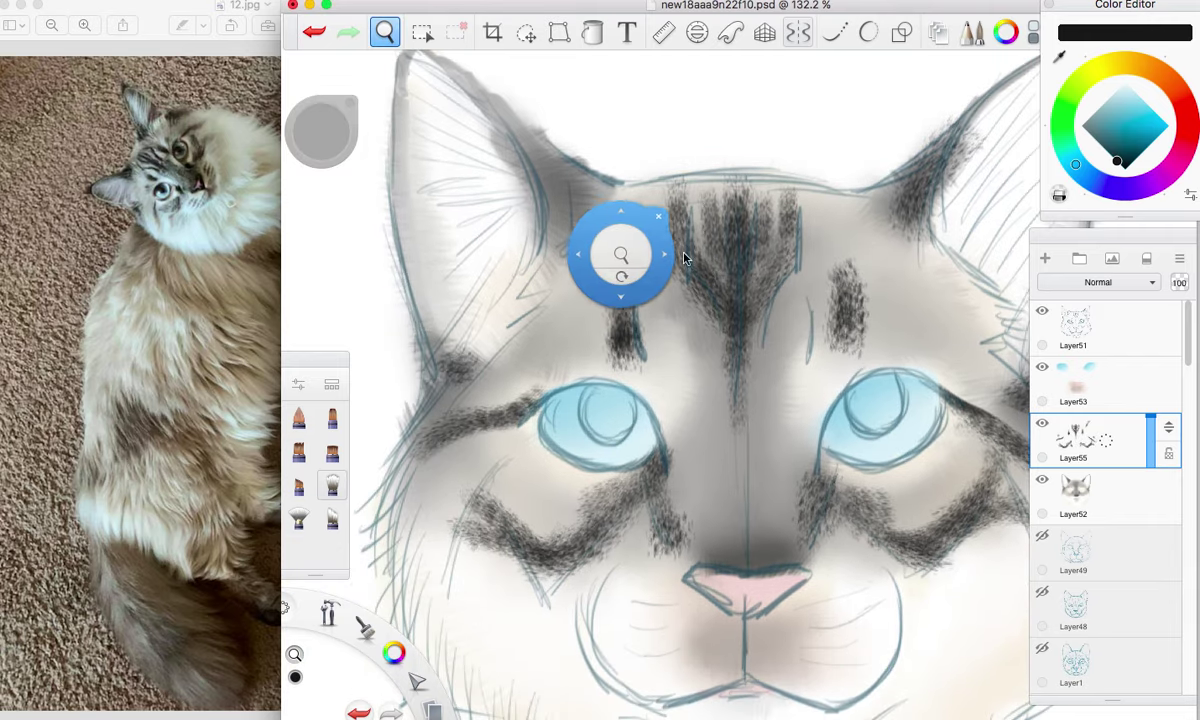
pyautogui.click(684, 215)
pyautogui.moveTo(477, 415); pyautogui.dragTo(563, 380)
pyautogui.moveTo(453, 456)
pyautogui.mouseDown()
pyautogui.moveTo(420, 408)
pyautogui.moveTo(398, 410)
pyautogui.mouseUp()
# Paint near-black Short Fur texture along the left eye's outer stripe and over the left ear's outer and inner bases.
pyautogui.click(332, 417)
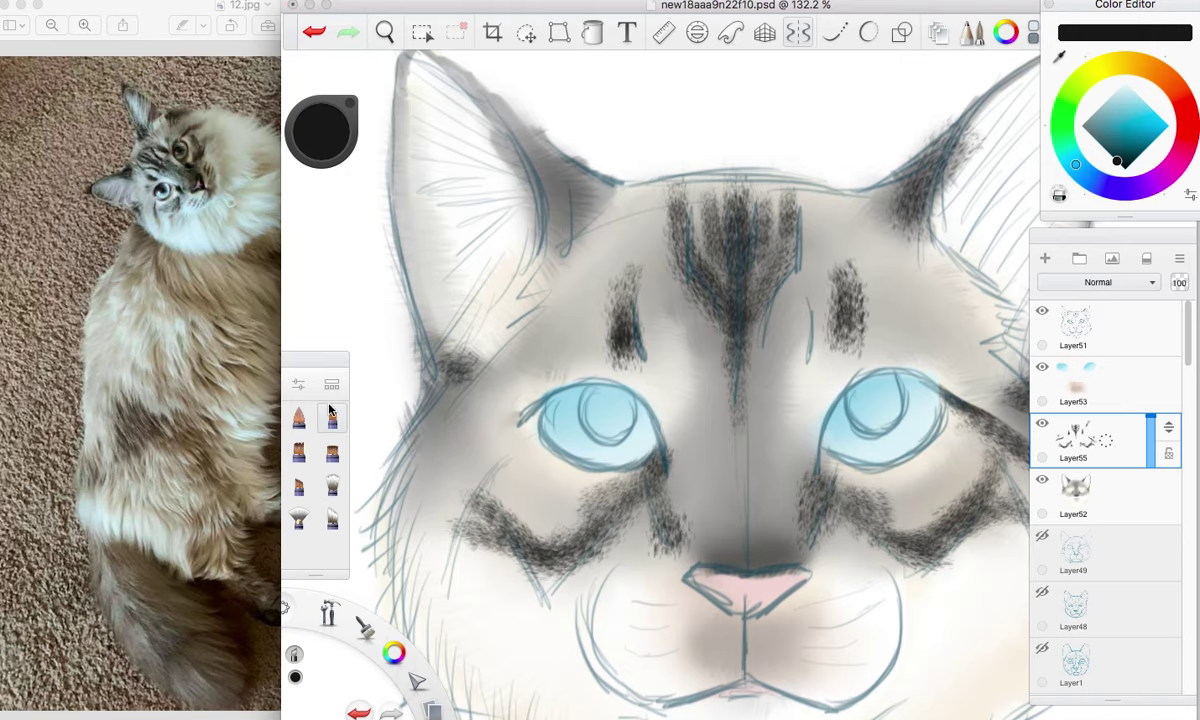
pyautogui.click(332, 384)
pyautogui.click(362, 520)
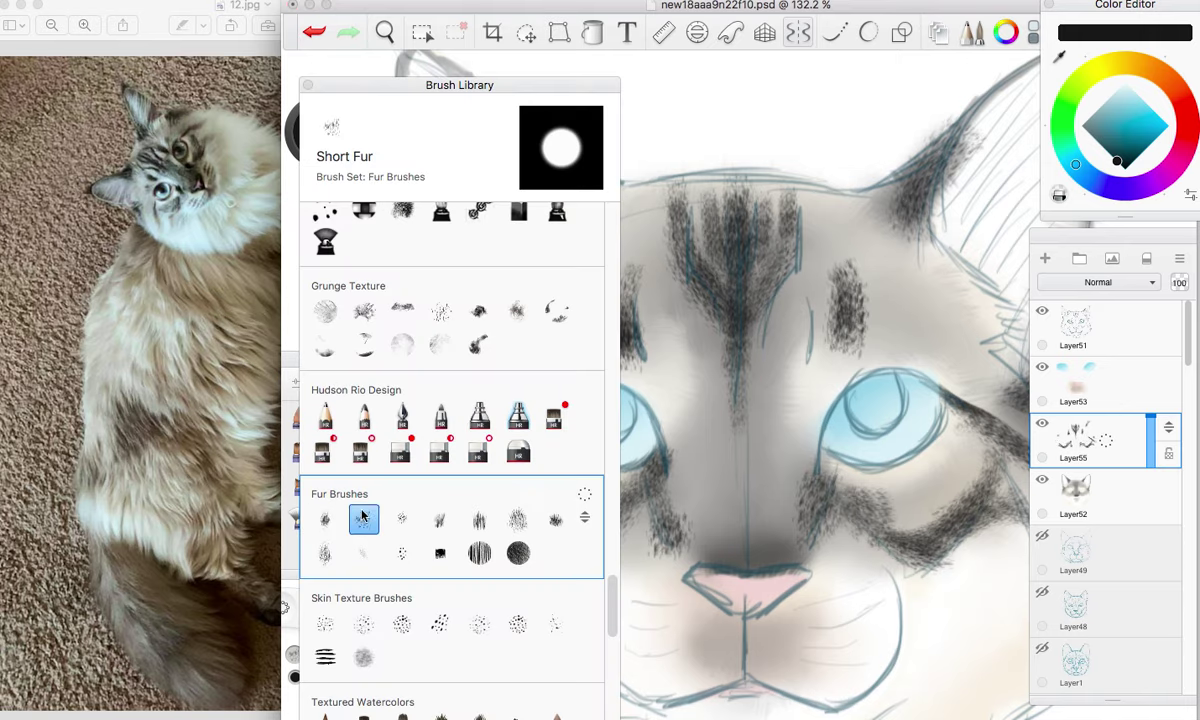
pyautogui.click(307, 86)
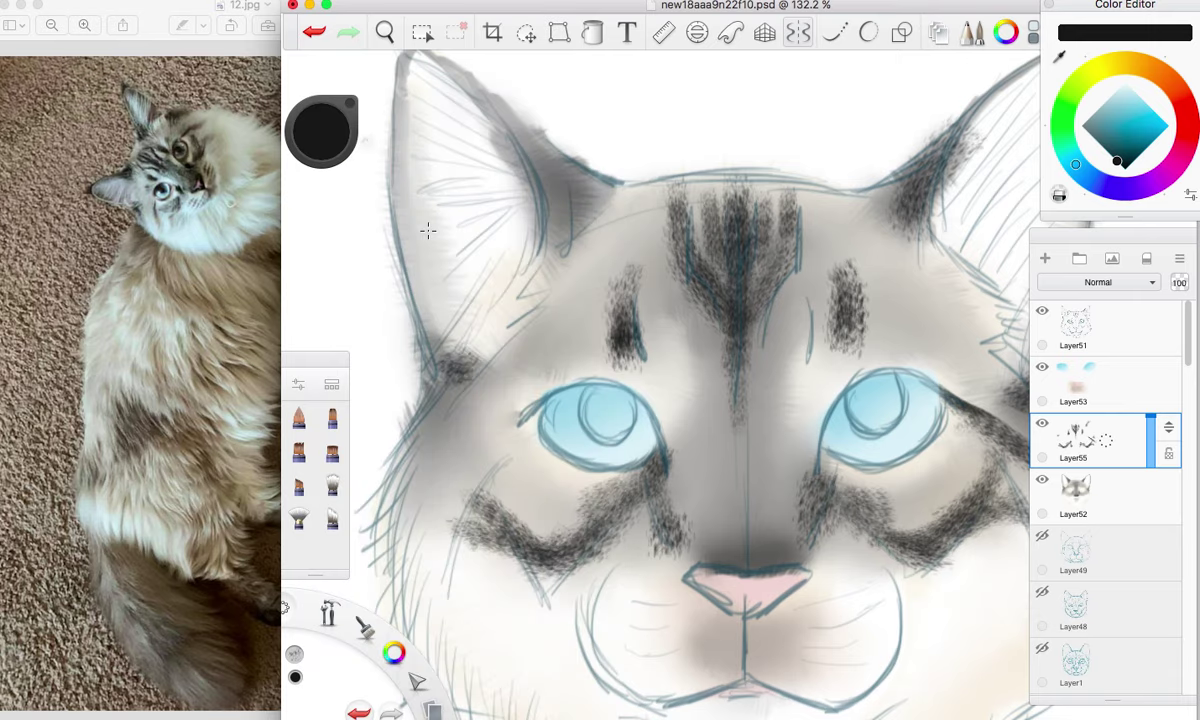
pyautogui.moveTo(527, 427)
pyautogui.mouseDown()
pyautogui.moveTo(474, 457)
pyautogui.moveTo(528, 419)
pyautogui.moveTo(427, 520)
pyautogui.moveTo(528, 418)
pyautogui.moveTo(440, 492)
pyautogui.mouseUp()
pyautogui.moveTo(455, 402)
pyautogui.mouseDown()
pyautogui.moveTo(420, 427)
pyautogui.moveTo(466, 413)
pyautogui.moveTo(522, 418)
pyautogui.moveTo(452, 495)
pyautogui.mouseUp()
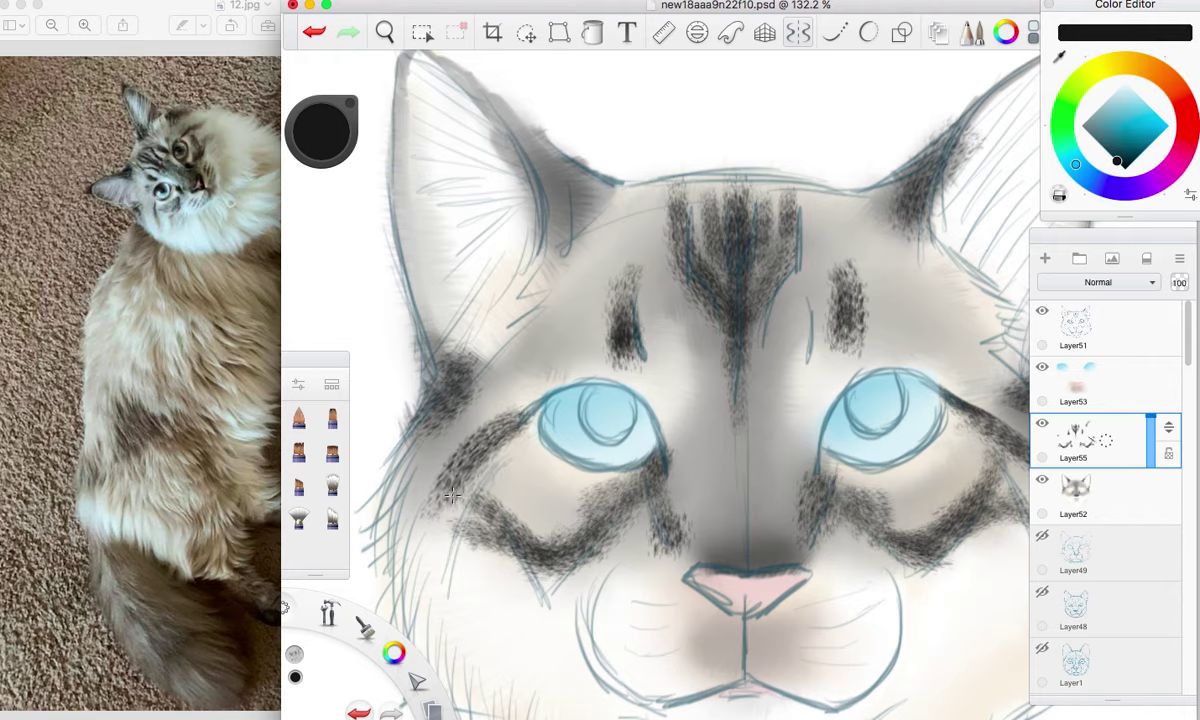
pyautogui.moveTo(505, 145)
pyautogui.mouseDown()
pyautogui.moveTo(535, 225)
pyautogui.moveTo(548, 185)
pyautogui.mouseUp()
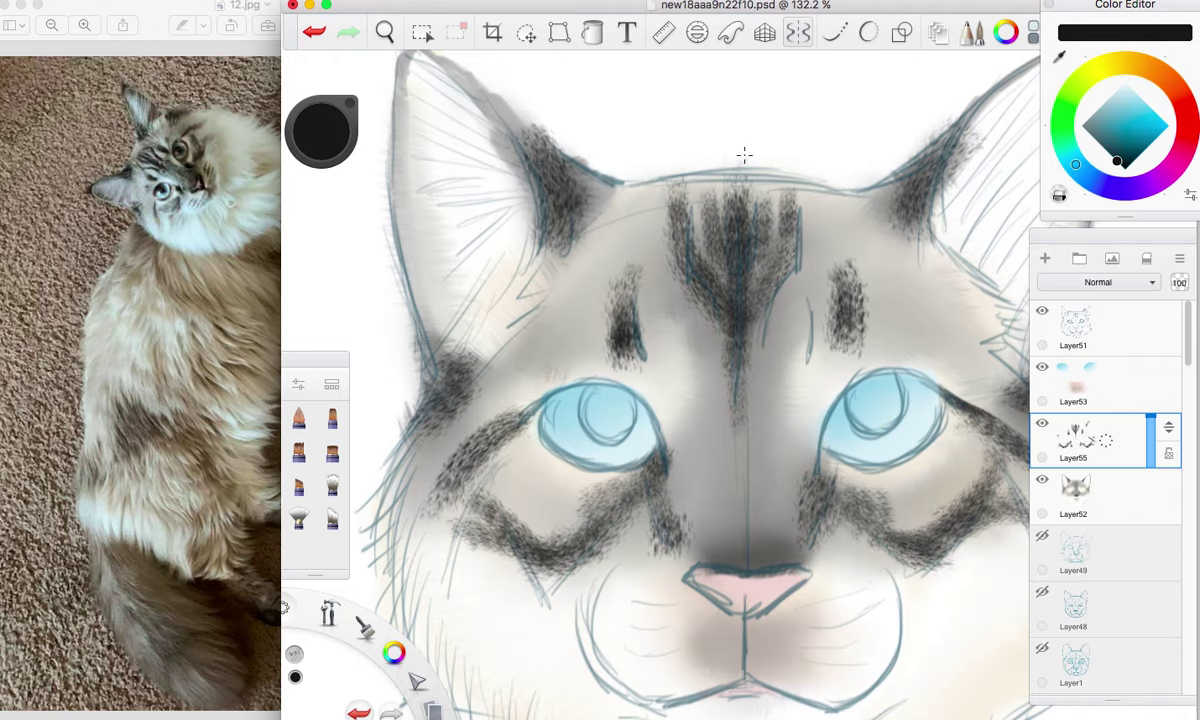
# Blend the near-black fur around the left eye, in the mark above it and at the left ear's bases into smooth shading.
pyautogui.click(384, 32)
pyautogui.moveTo(632, 313)
pyautogui.mouseDown()
pyautogui.moveTo(573, 271)
pyautogui.moveTo(668, 262)
pyautogui.moveTo(659, 248)
pyautogui.moveTo(602, 248)
pyautogui.mouseUp()
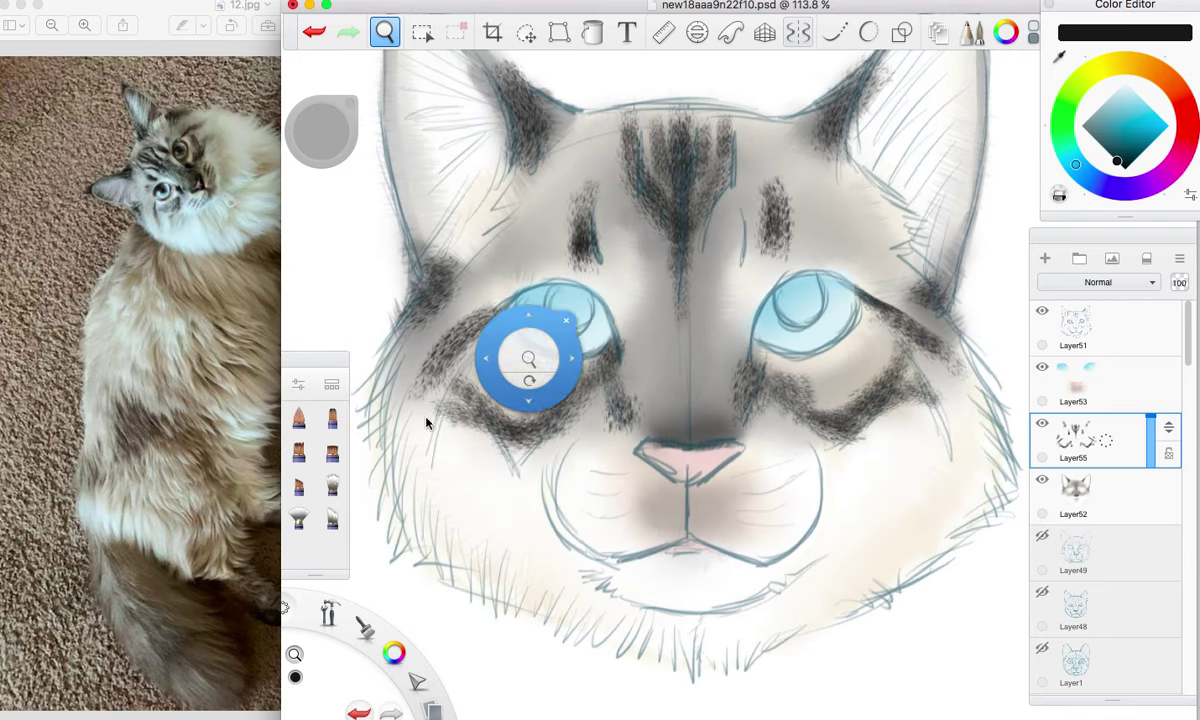
pyautogui.click(325, 485)
pyautogui.moveTo(499, 304)
pyautogui.mouseDown()
pyautogui.moveTo(418, 388)
pyautogui.moveTo(491, 400)
pyautogui.moveTo(482, 420)
pyautogui.moveTo(497, 434)
pyautogui.moveTo(556, 415)
pyautogui.moveTo(547, 411)
pyautogui.moveTo(605, 350)
pyautogui.mouseUp()
pyautogui.moveTo(579, 406)
pyautogui.mouseDown()
pyautogui.moveTo(616, 353)
pyautogui.moveTo(622, 415)
pyautogui.mouseUp()
pyautogui.moveTo(445, 277)
pyautogui.mouseDown()
pyautogui.moveTo(409, 322)
pyautogui.moveTo(442, 260)
pyautogui.mouseUp()
pyautogui.moveTo(588, 252)
pyautogui.mouseDown()
pyautogui.moveTo(586, 222)
pyautogui.moveTo(579, 258)
pyautogui.moveTo(584, 183)
pyautogui.mouseUp()
pyautogui.moveTo(527, 135); pyautogui.dragTo(512, 72)
# Blend the central forehead stripes and the dark fur markings around the right eye and right ear into soft shading.
pyautogui.moveTo(514, 148)
pyautogui.mouseDown()
pyautogui.moveTo(542, 118)
pyautogui.moveTo(590, 130)
pyautogui.moveTo(636, 167)
pyautogui.moveTo(631, 127)
pyautogui.moveTo(681, 204)
pyautogui.moveTo(723, 125)
pyautogui.mouseUp()
pyautogui.moveTo(679, 207); pyautogui.dragTo(678, 276)
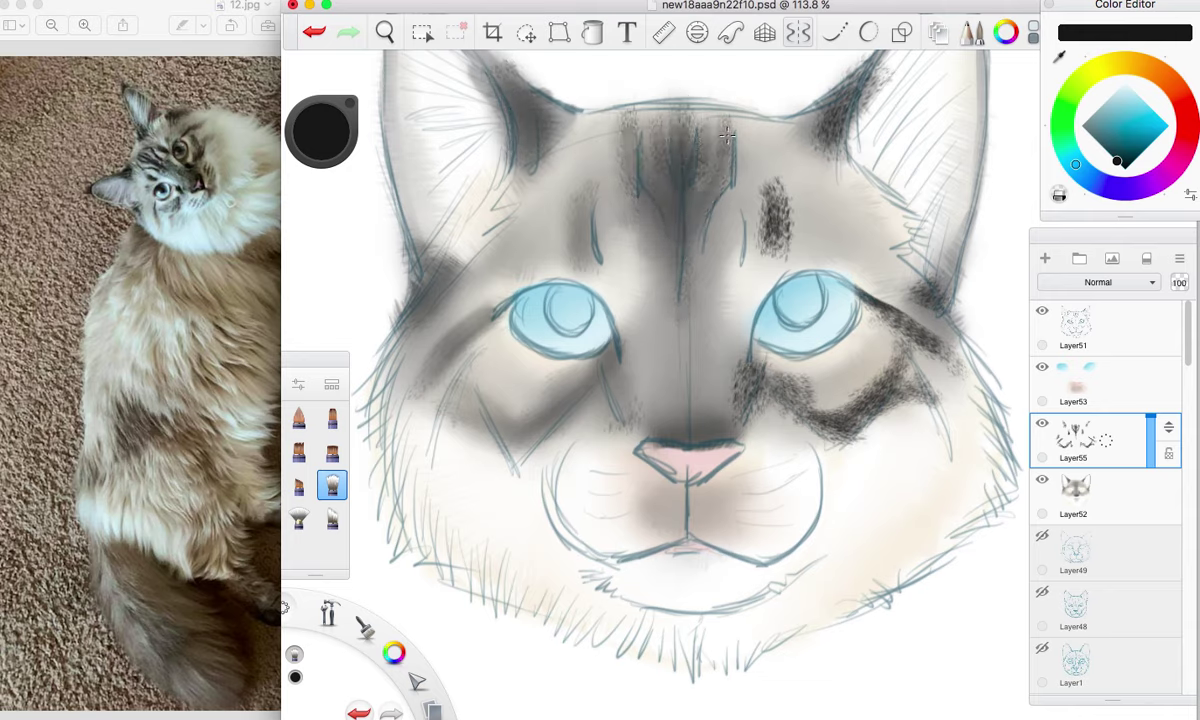
pyautogui.moveTo(727, 135)
pyautogui.mouseDown()
pyautogui.moveTo(660, 150)
pyautogui.moveTo(735, 240)
pyautogui.moveTo(760, 320)
pyautogui.moveTo(745, 385)
pyautogui.moveTo(825, 400)
pyautogui.moveTo(840, 370)
pyautogui.moveTo(930, 400)
pyautogui.moveTo(830, 300)
pyautogui.moveTo(850, 310)
pyautogui.moveTo(880, 300)
pyautogui.moveTo(797, 258)
pyautogui.mouseUp()
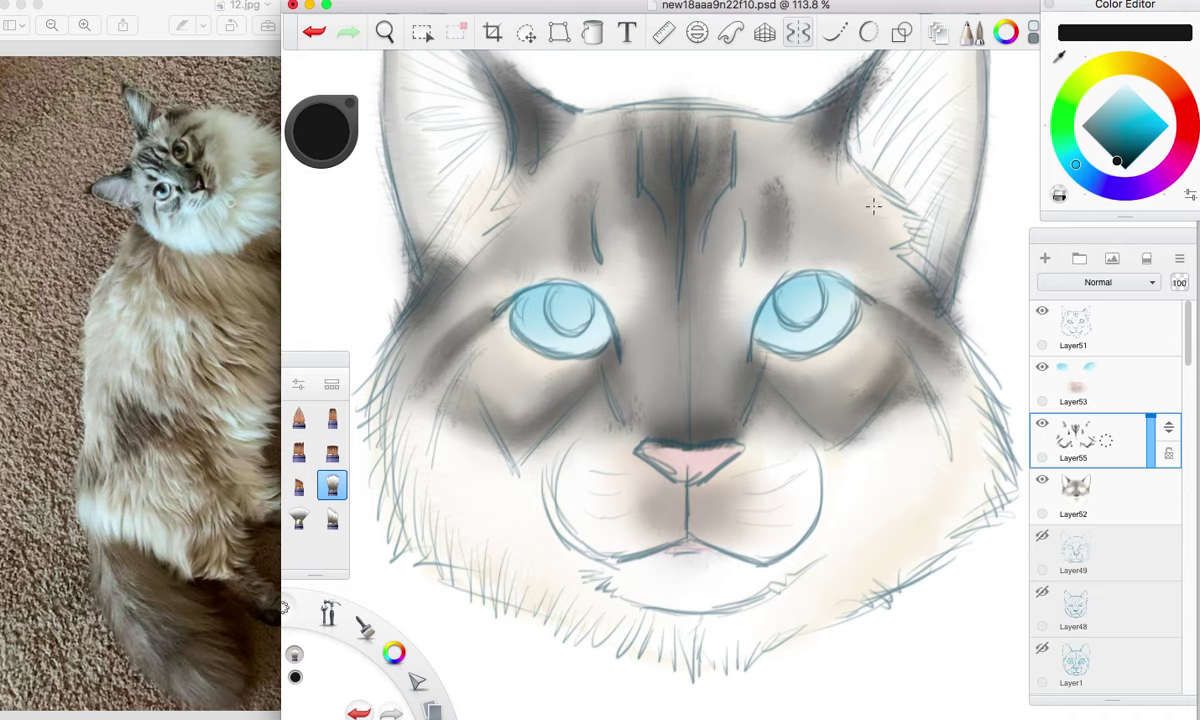
pyautogui.moveTo(932, 296); pyautogui.dragTo(914, 275)
# Add a new layer above the sketch, set the color to pure black and switch from the blending brush to a painting brush.
pyautogui.press('super+l')
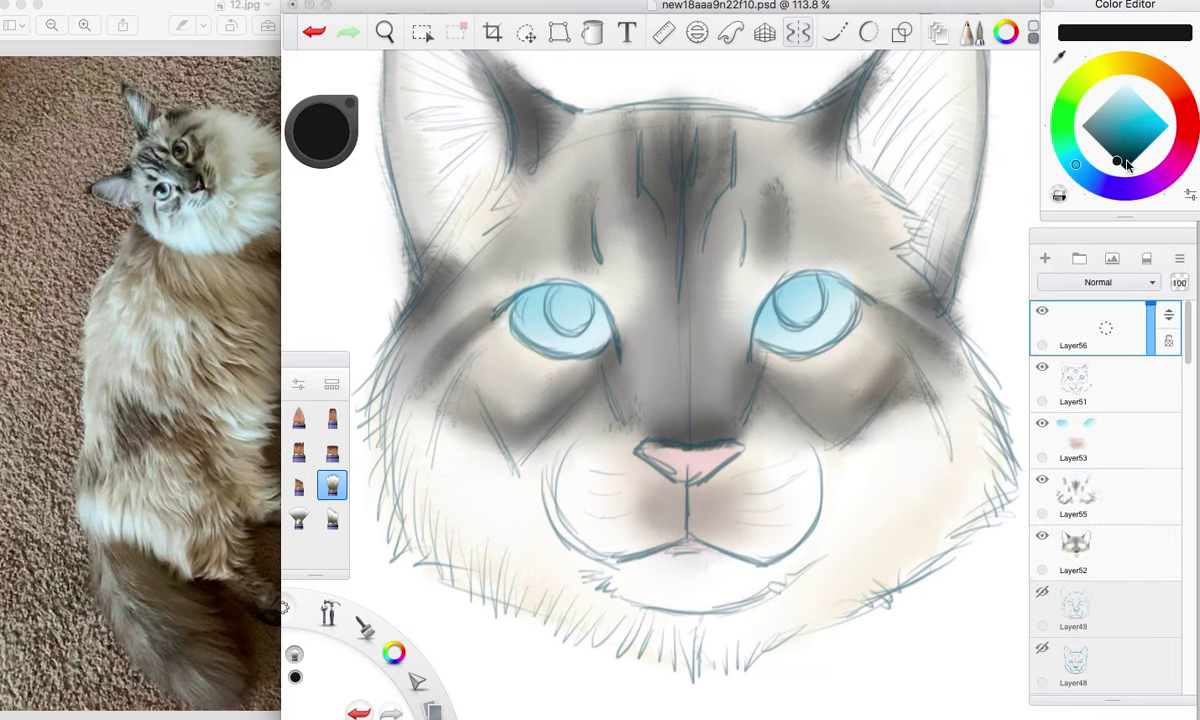
pyautogui.moveTo(1131, 152); pyautogui.dragTo(1125, 168)
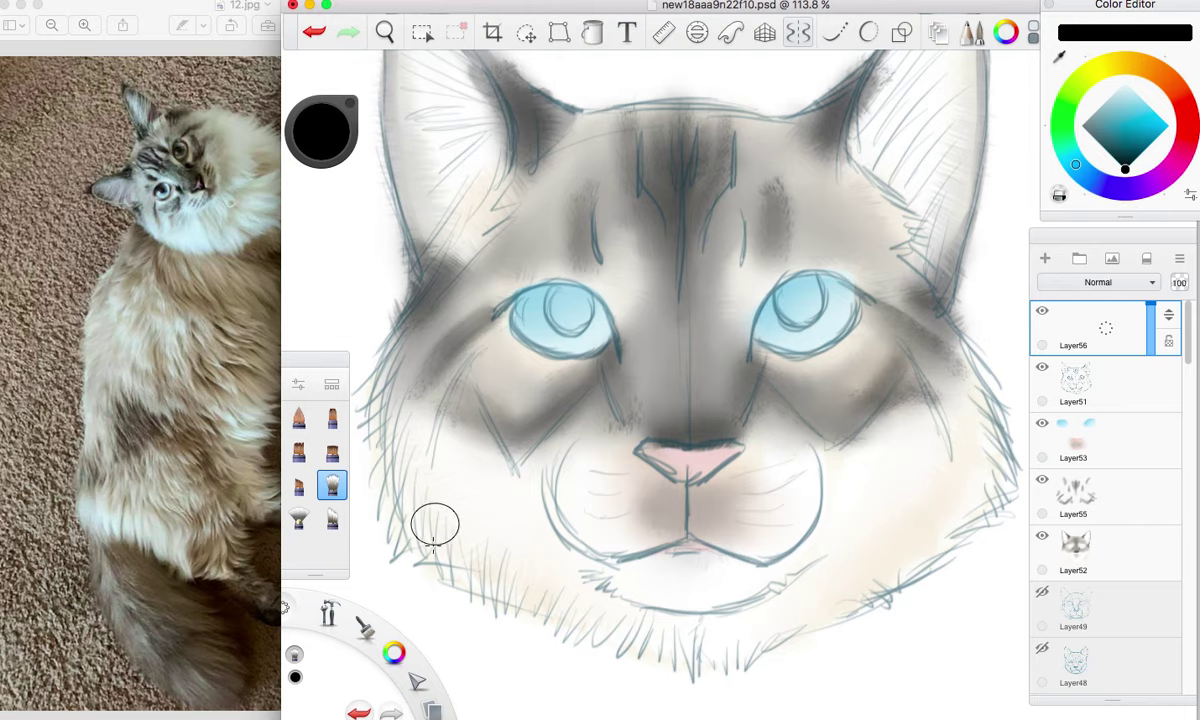
pyautogui.moveTo(366, 632); pyautogui.dragTo(397, 597)
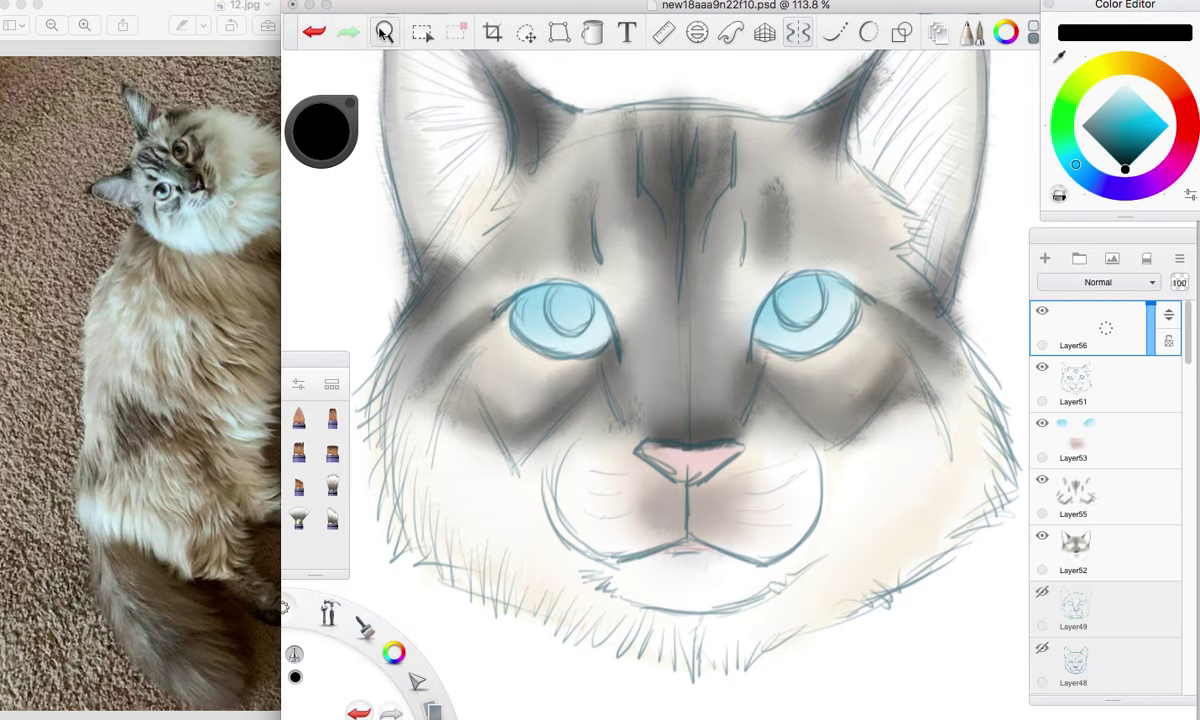
# Ink the nose's corners, nostrils and lower V-shaped edge in thick black lines.
pyautogui.moveTo(629, 499); pyautogui.dragTo(656, 422)
pyautogui.moveTo(671, 468); pyautogui.dragTo(598, 458)
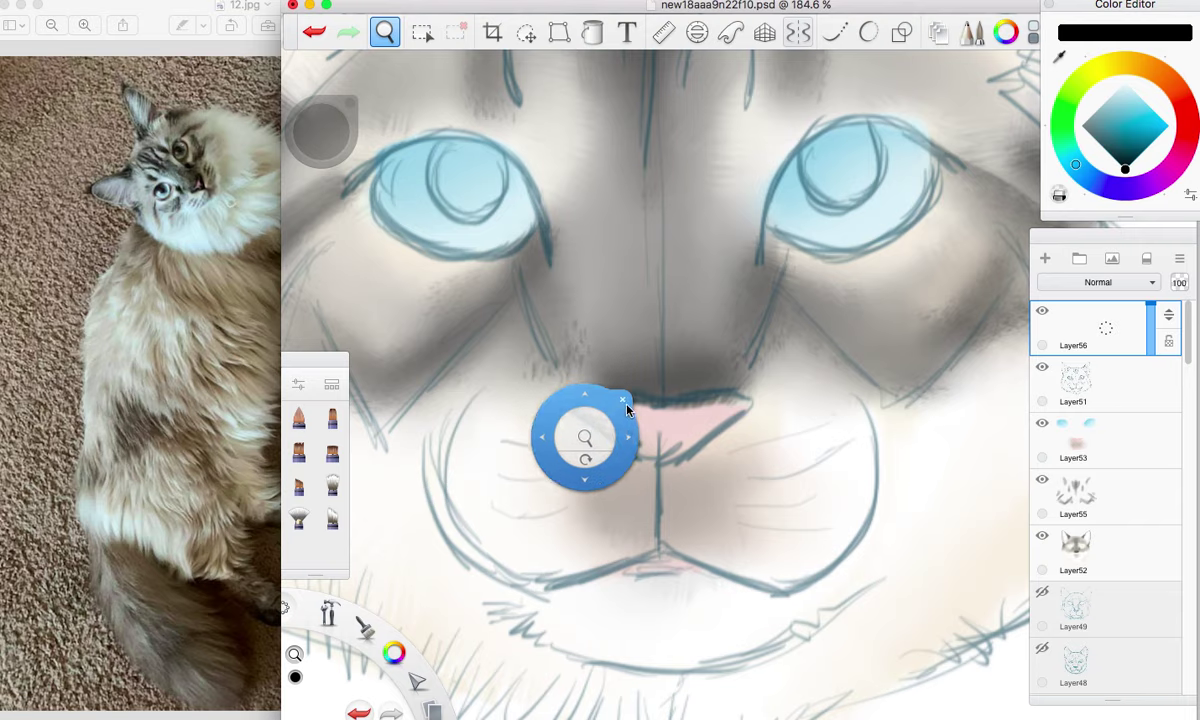
pyautogui.click(623, 401)
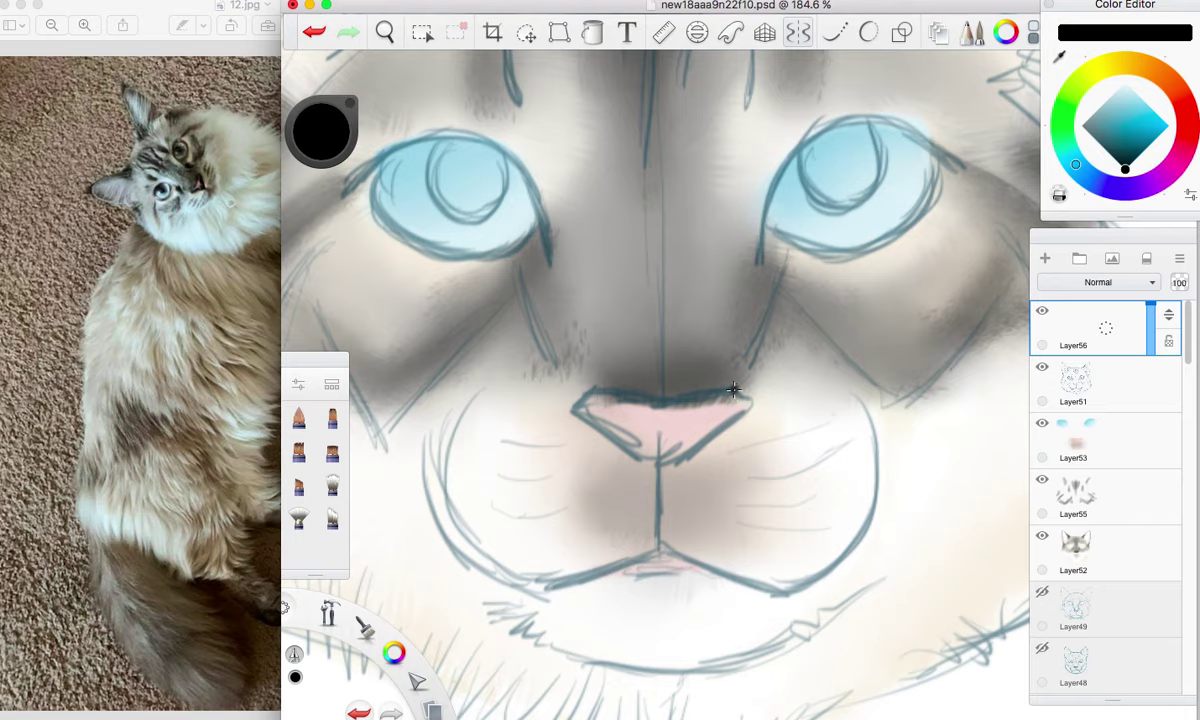
pyautogui.moveTo(741, 397); pyautogui.dragTo(743, 400)
pyautogui.moveTo(581, 403); pyautogui.dragTo(595, 390)
pyautogui.moveTo(579, 410); pyautogui.dragTo(594, 425)
pyautogui.moveTo(571, 382)
pyautogui.mouseDown()
pyautogui.moveTo(575, 408)
pyautogui.moveTo(632, 442)
pyautogui.mouseUp()
pyautogui.moveTo(580, 405); pyautogui.dragTo(630, 448)
pyautogui.moveTo(738, 390)
pyautogui.mouseDown()
pyautogui.moveTo(748, 412)
pyautogui.moveTo(660, 463)
pyautogui.moveTo(562, 404)
pyautogui.moveTo(605, 432)
pyautogui.mouseUp()
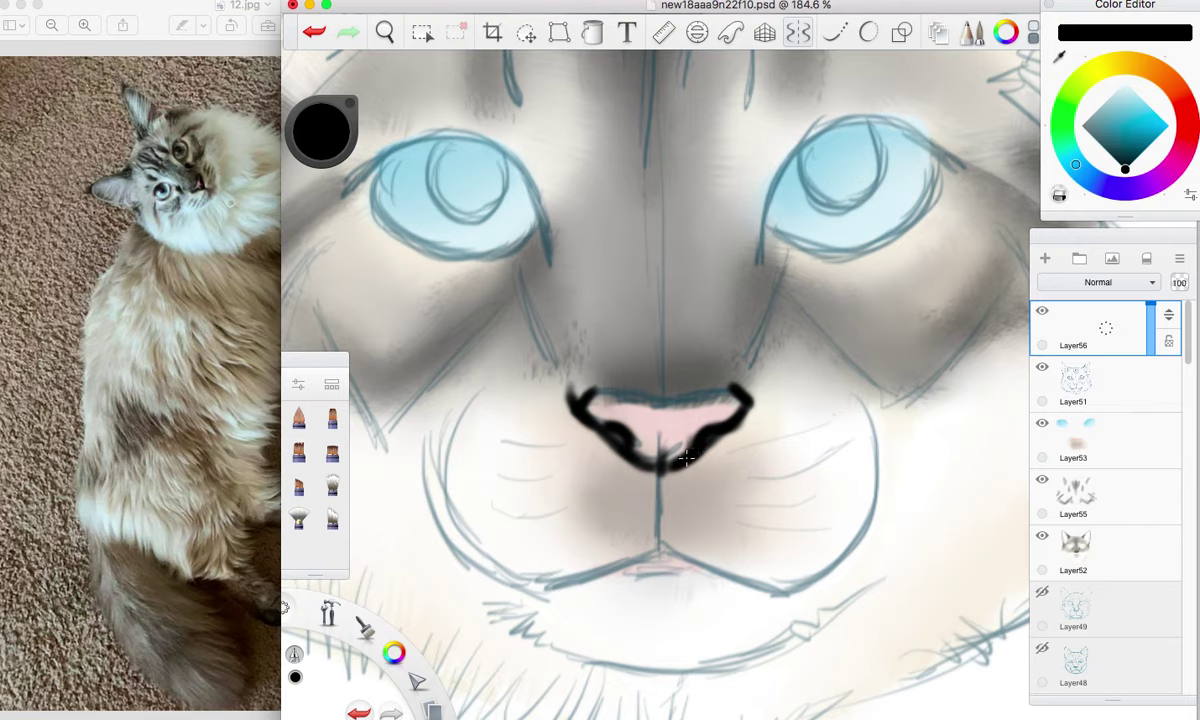
pyautogui.moveTo(603, 432)
pyautogui.mouseDown()
pyautogui.moveTo(560, 405)
pyautogui.moveTo(574, 398)
pyautogui.moveTo(655, 470)
pyautogui.moveTo(752, 402)
pyautogui.mouseUp()
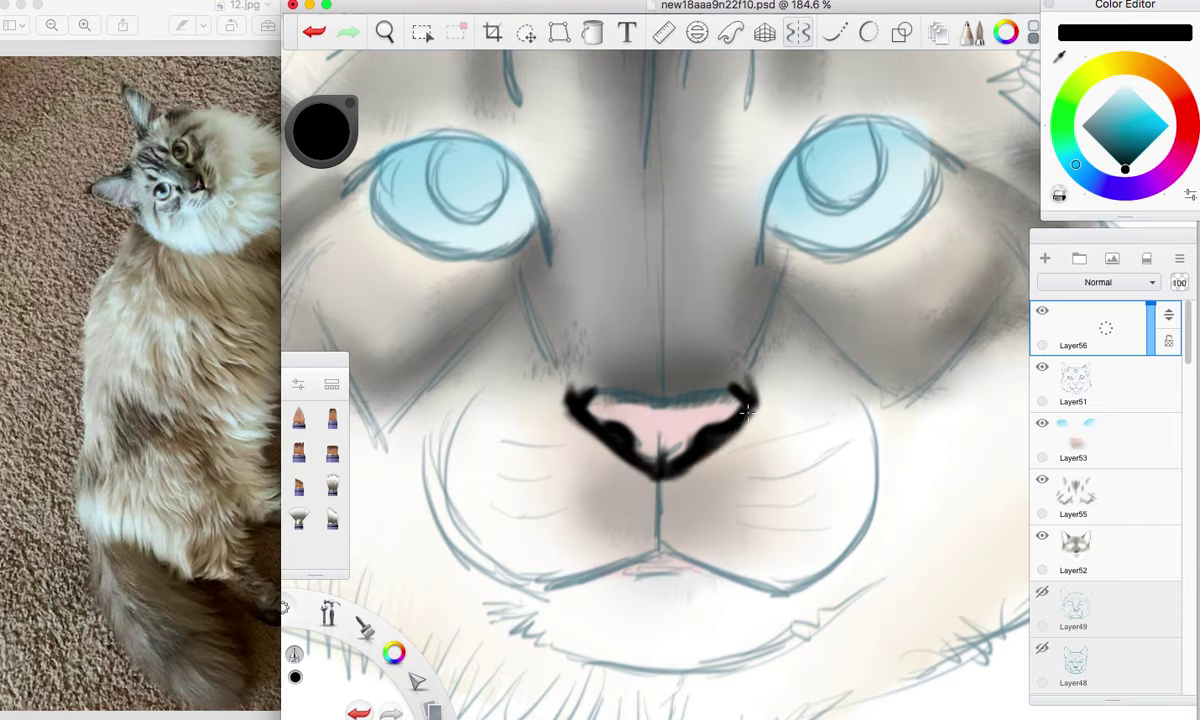
# Ink the vertical line beneath the nose and the right muzzle's curve from the mouth up to its outer edge.
pyautogui.moveTo(661, 502); pyautogui.dragTo(659, 540)
pyautogui.moveTo(660, 477)
pyautogui.mouseDown()
pyautogui.moveTo(658, 545)
pyautogui.moveTo(716, 573)
pyautogui.mouseUp()
pyautogui.moveTo(661, 544); pyautogui.dragTo(763, 587)
pyautogui.moveTo(706, 572); pyautogui.dragTo(801, 586)
pyautogui.moveTo(665, 548)
pyautogui.mouseDown()
pyautogui.moveTo(763, 590)
pyautogui.moveTo(783, 589)
pyautogui.moveTo(714, 575)
pyautogui.moveTo(801, 587)
pyautogui.moveTo(828, 571)
pyautogui.moveTo(820, 564)
pyautogui.mouseUp()
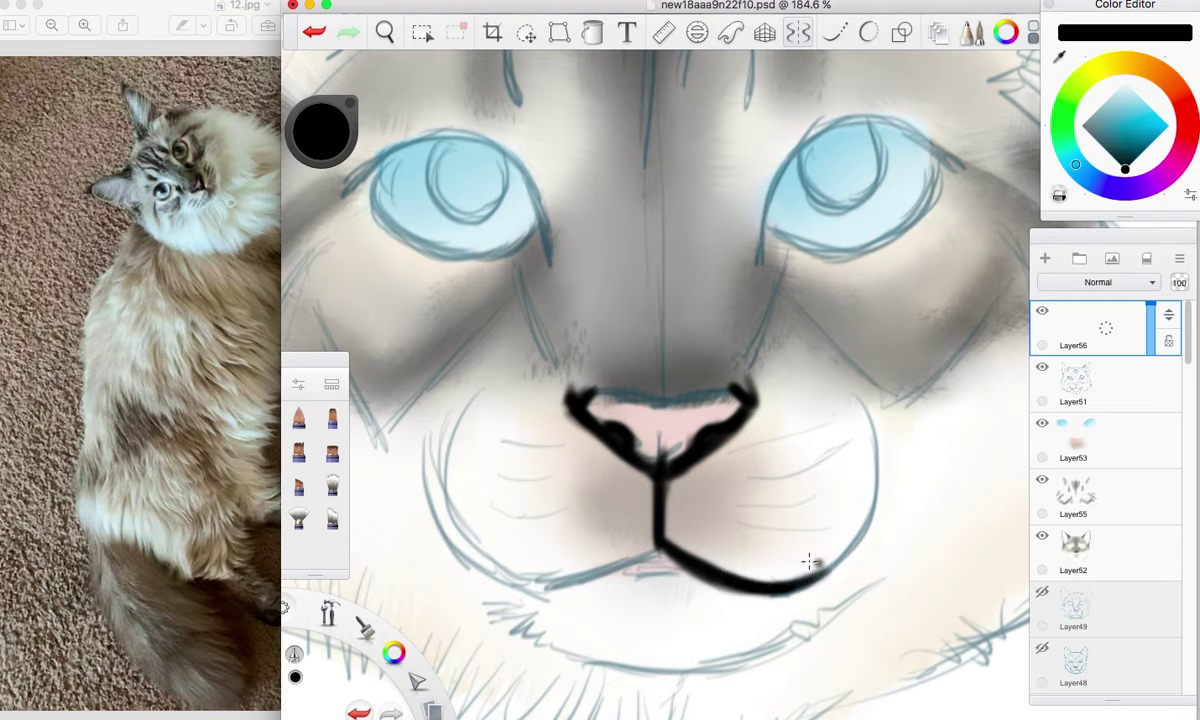
pyautogui.moveTo(790, 588)
pyautogui.mouseDown()
pyautogui.moveTo(865, 530)
pyautogui.moveTo(878, 483)
pyautogui.mouseUp()
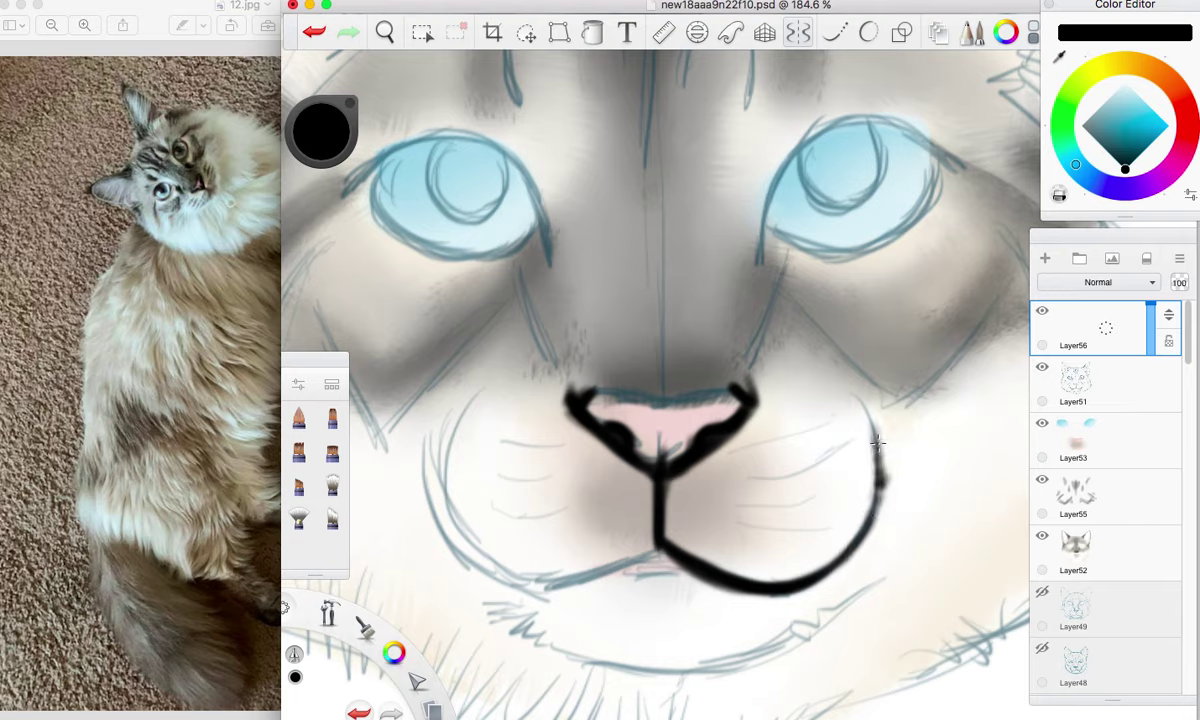
pyautogui.moveTo(884, 467)
pyautogui.mouseDown()
pyautogui.moveTo(859, 534)
pyautogui.moveTo(829, 558)
pyautogui.mouseUp()
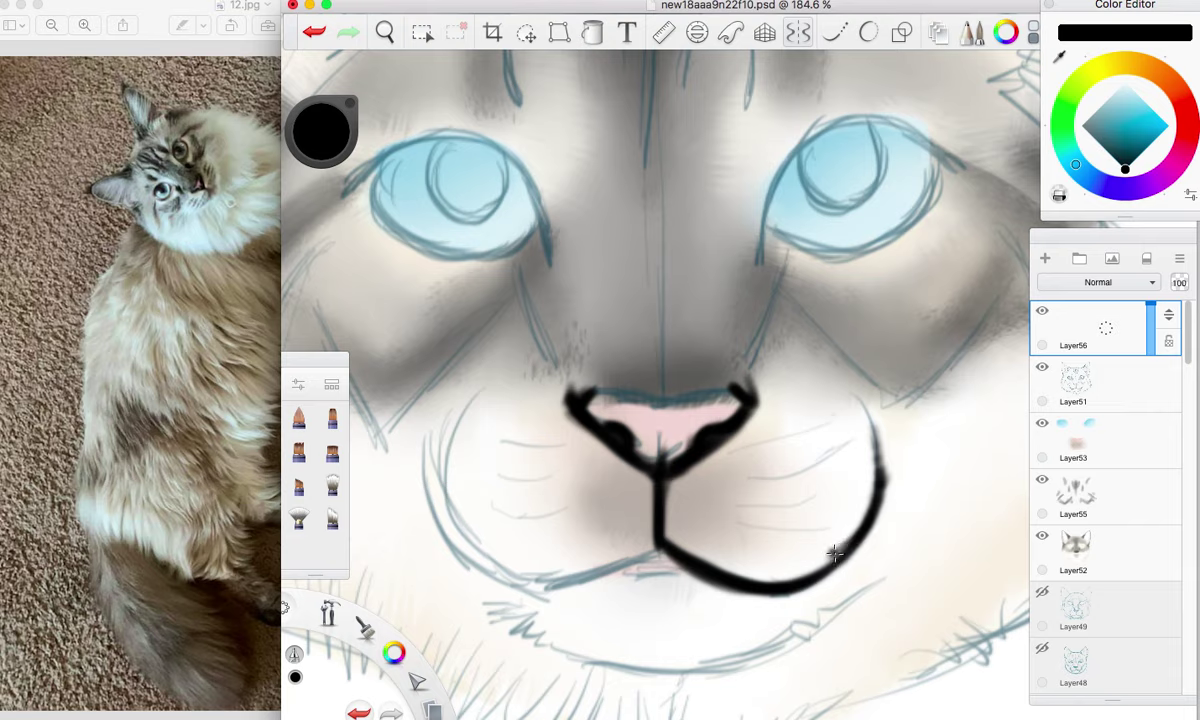
# Draw short tapered black whisker-row lines across the right muzzle.
pyautogui.moveTo(826, 553)
pyautogui.mouseDown()
pyautogui.moveTo(744, 541)
pyautogui.moveTo(755, 511)
pyautogui.moveTo(812, 517)
pyautogui.mouseUp()
pyautogui.click(786, 530)
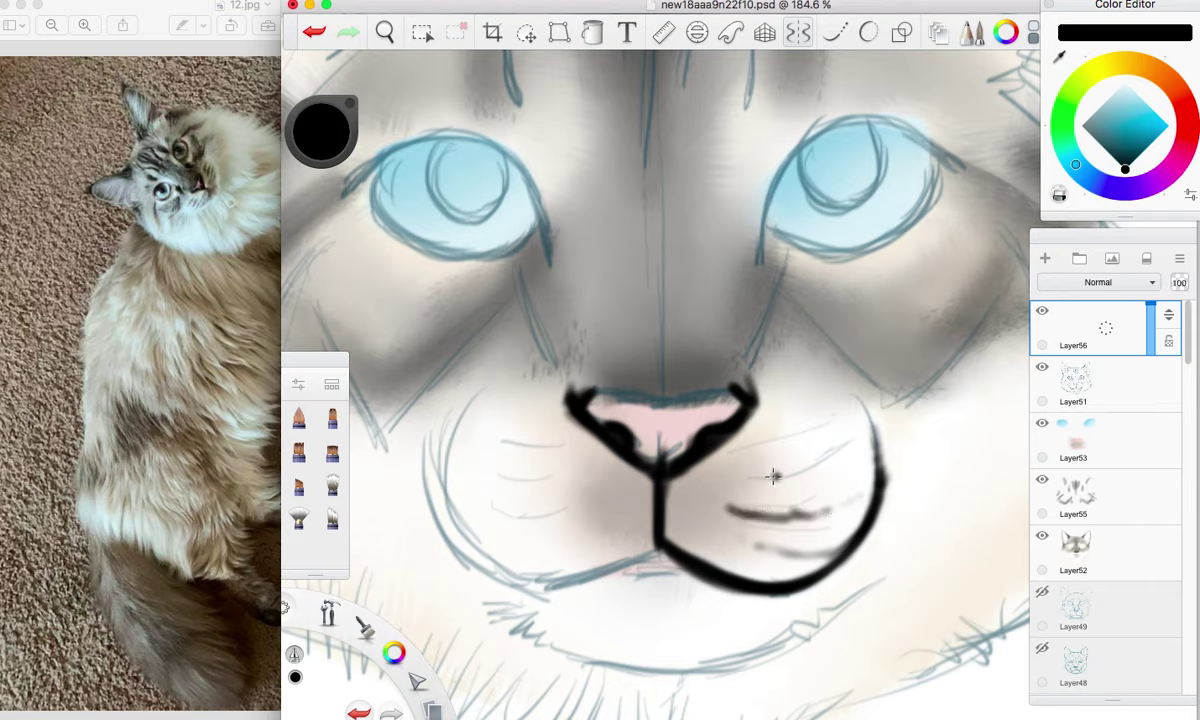
pyautogui.moveTo(740, 471); pyautogui.dragTo(850, 455)
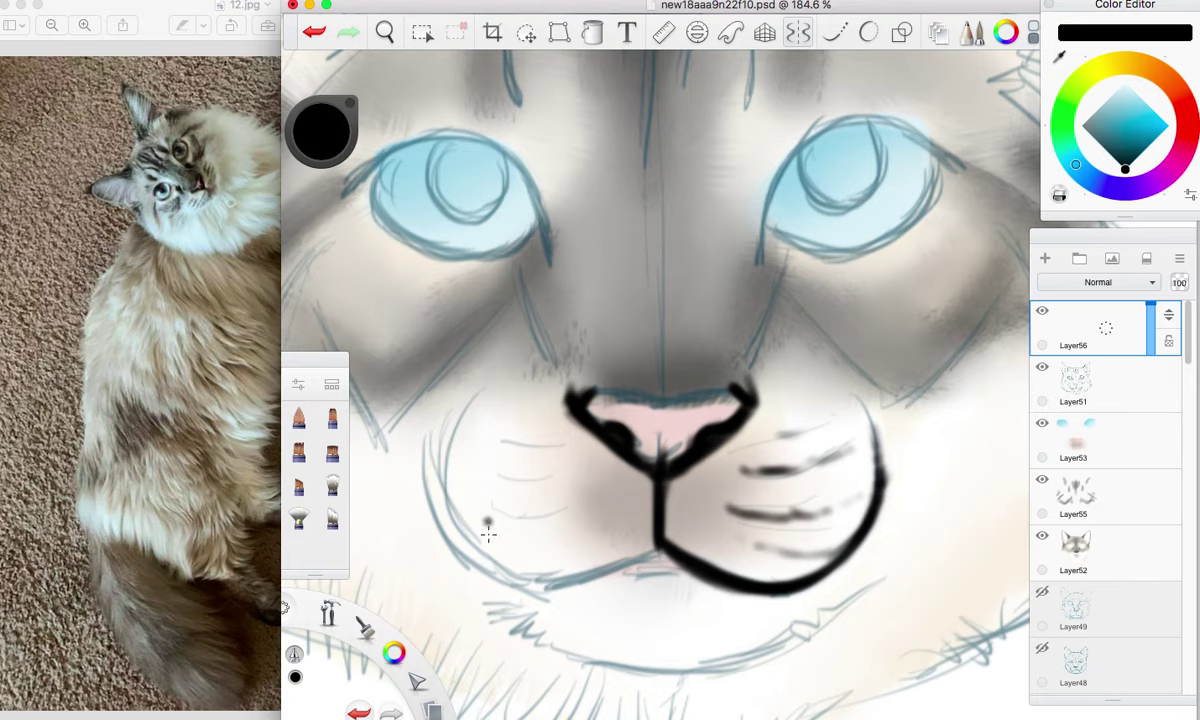
# Ink the left muzzle's curve from its outer edge to the mouth's center, and darken just below the center.
pyautogui.moveTo(525, 583)
pyautogui.mouseDown()
pyautogui.moveTo(495, 574)
pyautogui.moveTo(439, 511)
pyautogui.moveTo(437, 425)
pyautogui.moveTo(442, 484)
pyautogui.mouseUp()
pyautogui.moveTo(437, 435)
pyautogui.mouseDown()
pyautogui.moveTo(463, 543)
pyautogui.moveTo(440, 500)
pyautogui.moveTo(505, 552)
pyautogui.moveTo(529, 543)
pyautogui.moveTo(576, 566)
pyautogui.moveTo(565, 573)
pyautogui.moveTo(617, 557)
pyautogui.mouseUp()
pyautogui.moveTo(568, 579); pyautogui.dragTo(650, 544)
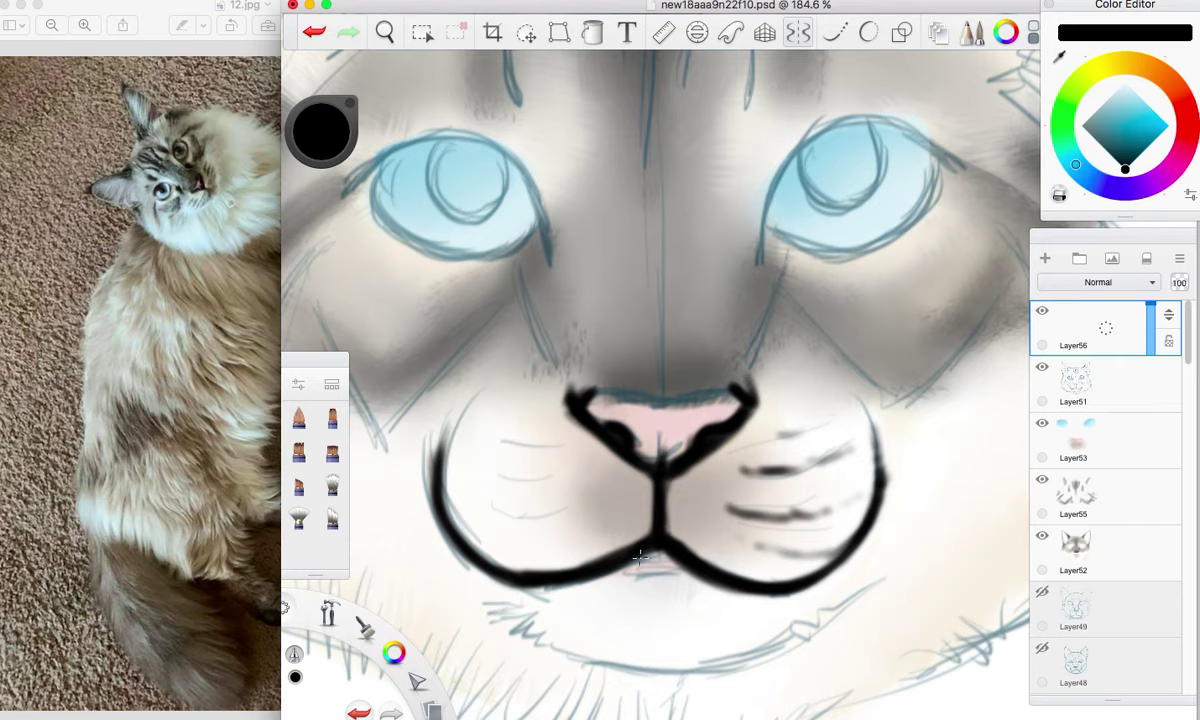
pyautogui.moveTo(629, 565); pyautogui.dragTo(665, 559)
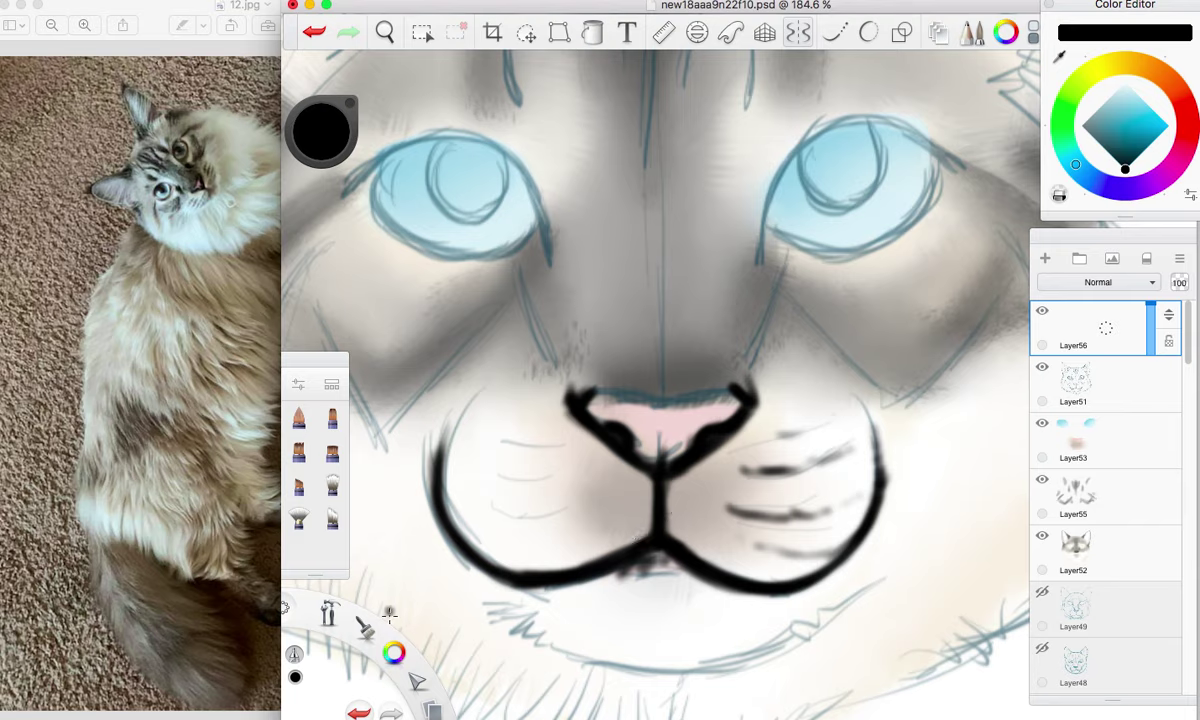
# Ink the curved chin line beneath the mouth with thick, furry black strokes.
pyautogui.moveTo(374, 636); pyautogui.dragTo(400, 660)
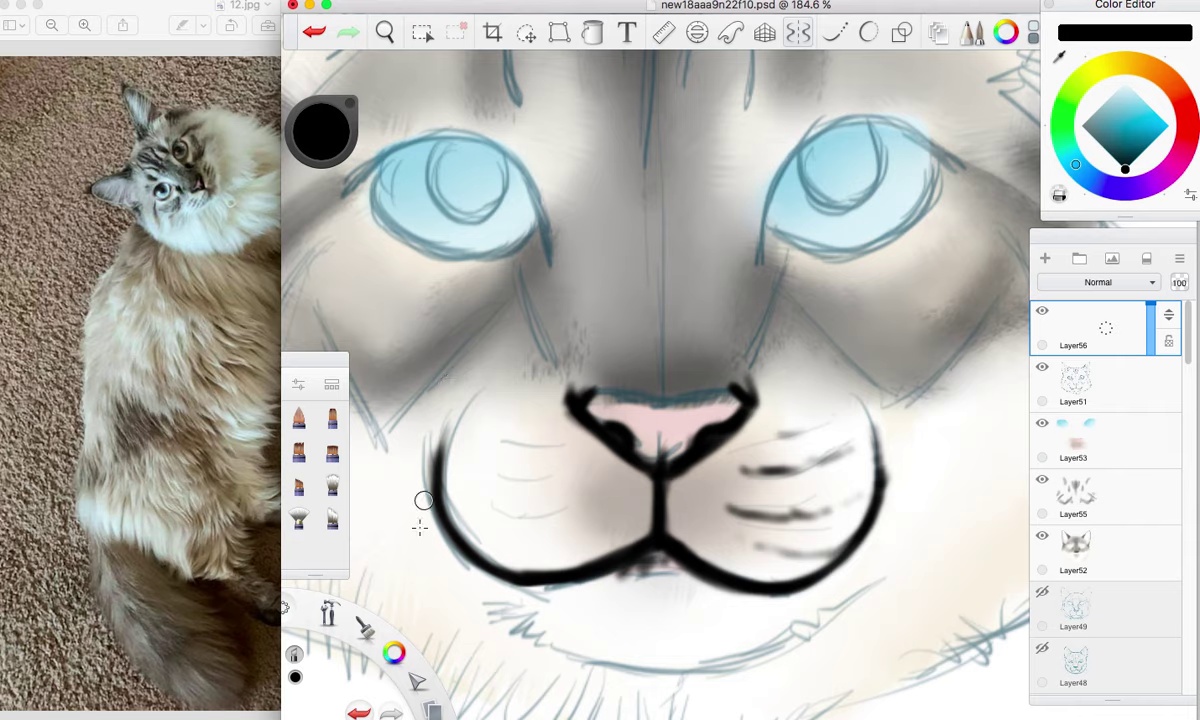
pyautogui.moveTo(368, 631); pyautogui.dragTo(401, 595)
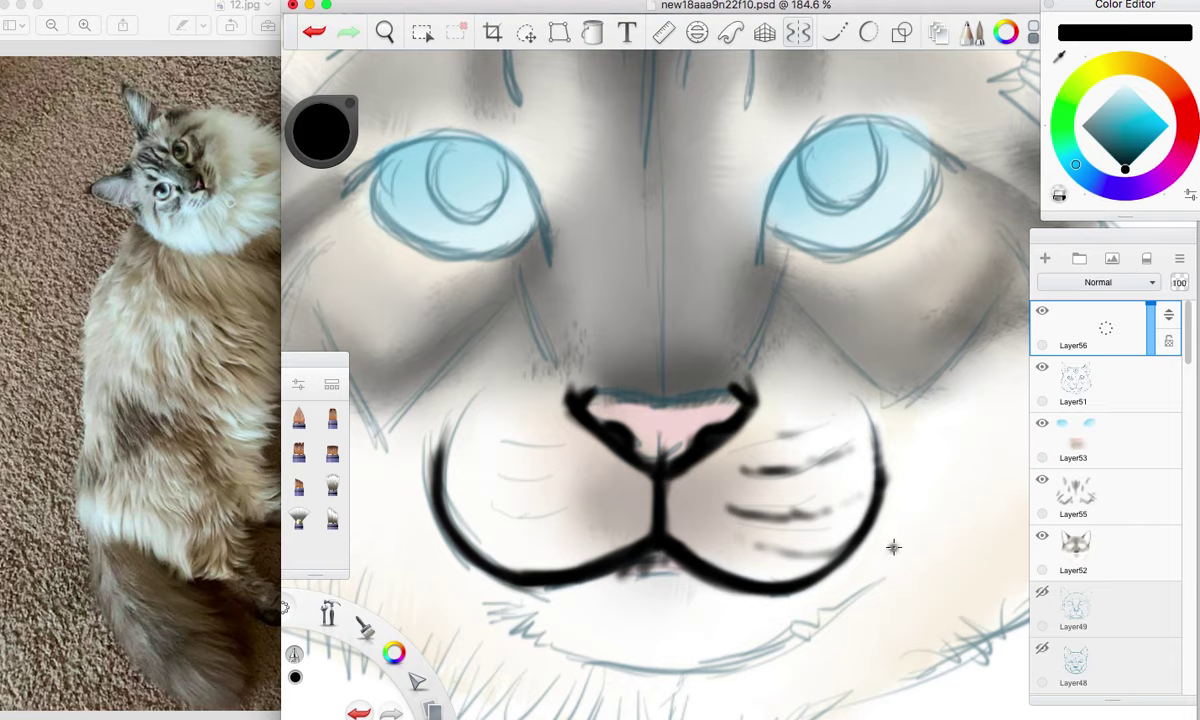
pyautogui.moveTo(824, 609)
pyautogui.mouseDown()
pyautogui.moveTo(793, 648)
pyautogui.moveTo(715, 673)
pyautogui.moveTo(747, 668)
pyautogui.moveTo(628, 675)
pyautogui.moveTo(690, 681)
pyautogui.moveTo(568, 660)
pyautogui.moveTo(642, 680)
pyautogui.moveTo(512, 642)
pyautogui.moveTo(548, 648)
pyautogui.moveTo(492, 605)
pyautogui.moveTo(565, 664)
pyautogui.moveTo(708, 669)
pyautogui.moveTo(595, 674)
pyautogui.moveTo(679, 685)
pyautogui.mouseUp()
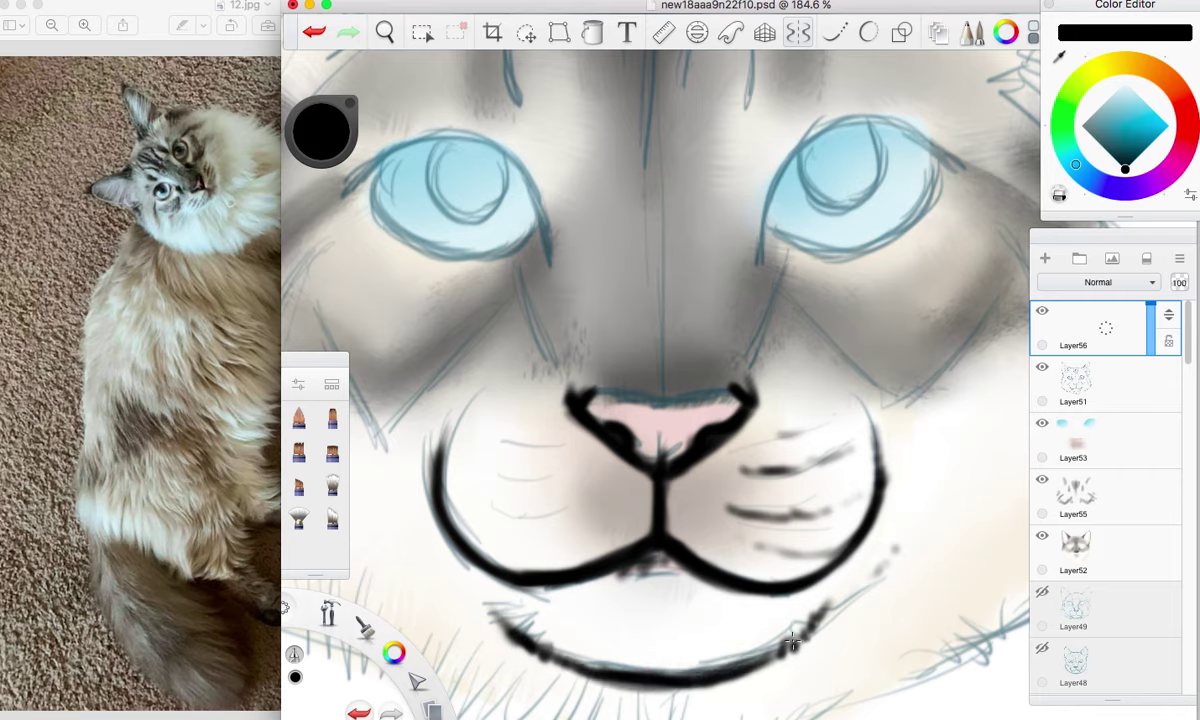
# Draw short tapered black whisker-row lines across the left muzzle.
pyautogui.moveTo(501, 434)
pyautogui.mouseDown()
pyautogui.moveTo(545, 444)
pyautogui.moveTo(477, 417)
pyautogui.moveTo(462, 452)
pyautogui.moveTo(485, 473)
pyautogui.moveTo(468, 464)
pyautogui.moveTo(516, 481)
pyautogui.moveTo(461, 457)
pyautogui.moveTo(566, 481)
pyautogui.mouseUp()
pyautogui.click(477, 419)
pyautogui.moveTo(454, 488); pyautogui.dragTo(563, 506)
pyautogui.moveTo(480, 530); pyautogui.dragTo(556, 541)
pyautogui.click(676, 413)
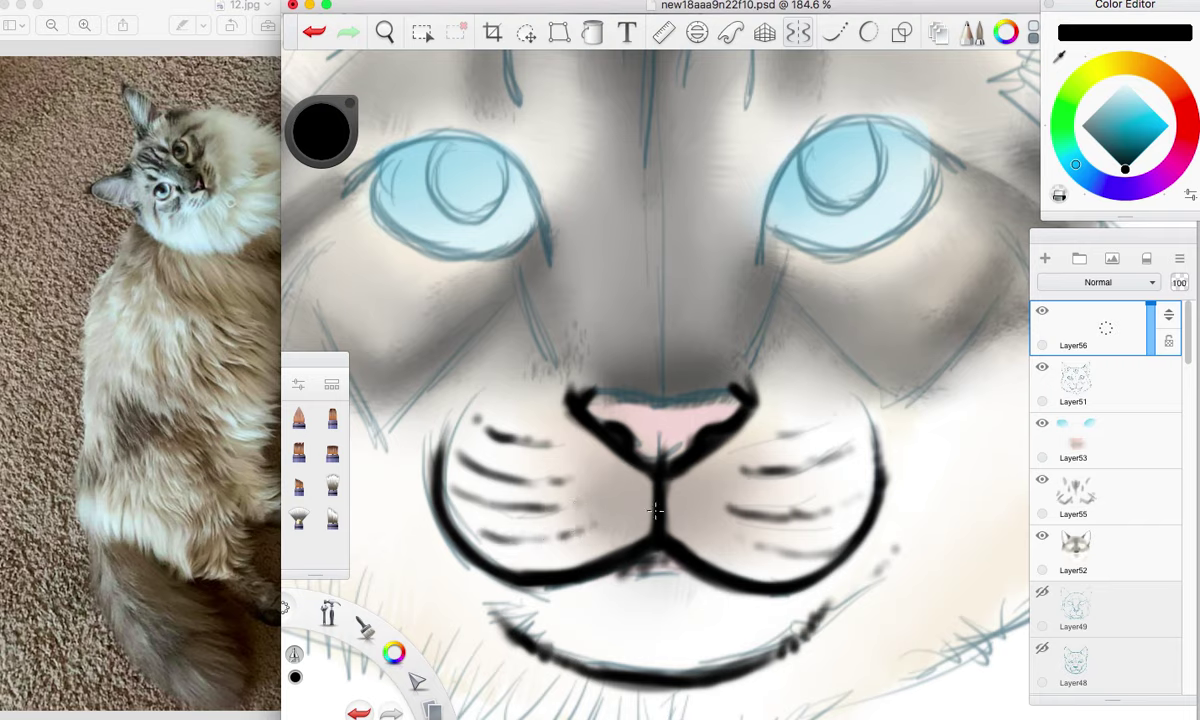
# Shade both sides of the vertical line beneath the nose with soft dark hatching strokes out onto the inner muzzle.
pyautogui.moveTo(648, 483)
pyautogui.mouseDown()
pyautogui.moveTo(638, 533)
pyautogui.moveTo(614, 493)
pyautogui.moveTo(618, 516)
pyautogui.moveTo(675, 538)
pyautogui.mouseUp()
pyautogui.moveTo(685, 492)
pyautogui.mouseDown()
pyautogui.moveTo(690, 540)
pyautogui.moveTo(716, 563)
pyautogui.mouseUp()
pyautogui.moveTo(726, 531); pyautogui.dragTo(732, 558)
pyautogui.moveTo(640, 440)
pyautogui.mouseDown()
pyautogui.moveTo(645, 495)
pyautogui.moveTo(717, 540)
pyautogui.mouseUp()
pyautogui.moveTo(640, 468)
pyautogui.mouseDown()
pyautogui.moveTo(653, 510)
pyautogui.moveTo(606, 544)
pyautogui.mouseUp()
pyautogui.moveTo(619, 466); pyautogui.dragTo(548, 402)
pyautogui.moveTo(590, 444); pyautogui.dragTo(532, 398)
pyautogui.moveTo(682, 486)
pyautogui.mouseDown()
pyautogui.moveTo(748, 418)
pyautogui.moveTo(734, 436)
pyautogui.mouseUp()
pyautogui.moveTo(673, 490)
pyautogui.mouseDown()
pyautogui.moveTo(676, 535)
pyautogui.moveTo(639, 534)
pyautogui.mouseUp()
pyautogui.moveTo(605, 430); pyautogui.dragTo(580, 515)
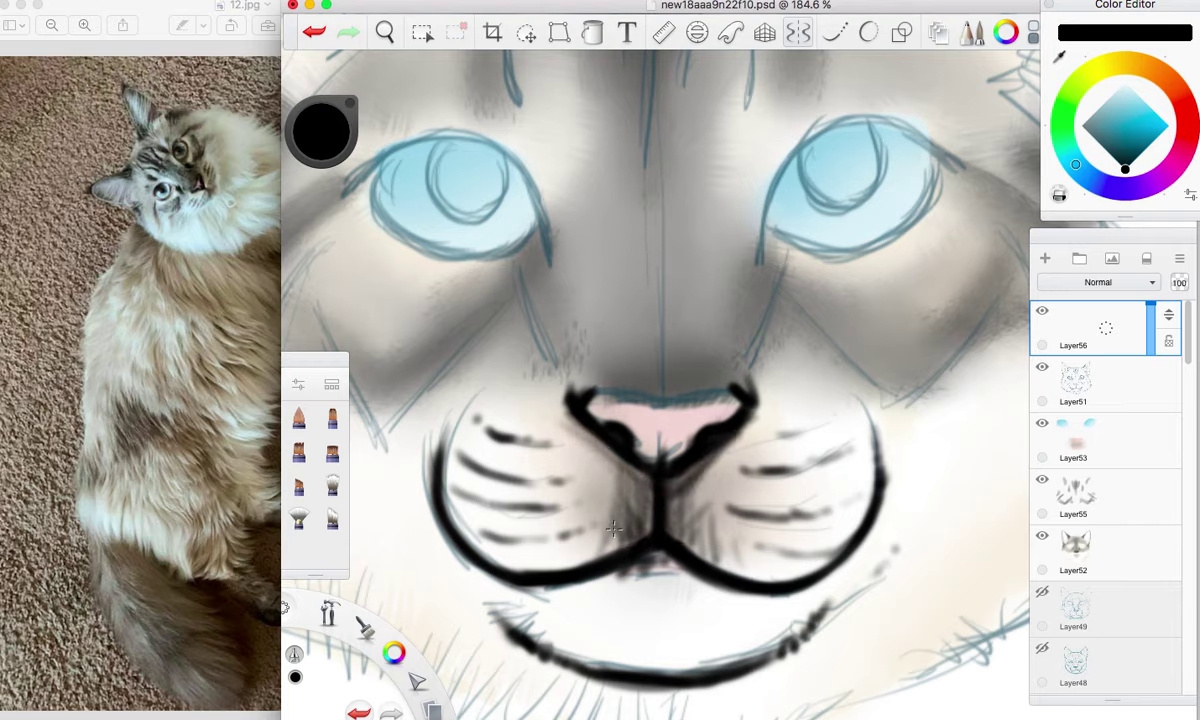
pyautogui.moveTo(578, 448); pyautogui.dragTo(558, 528)
# Shade under the mouth's center and add a row of short, faint fur ticks across the chin.
pyautogui.moveTo(638, 460)
pyautogui.mouseDown()
pyautogui.moveTo(662, 520)
pyautogui.moveTo(645, 538)
pyautogui.moveTo(688, 572)
pyautogui.moveTo(648, 565)
pyautogui.moveTo(656, 558)
pyautogui.moveTo(642, 587)
pyautogui.mouseUp()
pyautogui.moveTo(662, 566)
pyautogui.mouseDown()
pyautogui.moveTo(691, 583)
pyautogui.moveTo(683, 575)
pyautogui.moveTo(664, 595)
pyautogui.moveTo(604, 621)
pyautogui.mouseUp()
pyautogui.click(590, 613)
pyautogui.click(610, 603)
pyautogui.moveTo(625, 609); pyautogui.dragTo(622, 622)
pyautogui.moveTo(642, 613)
pyautogui.mouseDown()
pyautogui.moveTo(644, 627)
pyautogui.moveTo(681, 625)
pyautogui.mouseUp()
pyautogui.moveTo(701, 629); pyautogui.dragTo(708, 624)
pyautogui.click(720, 620)
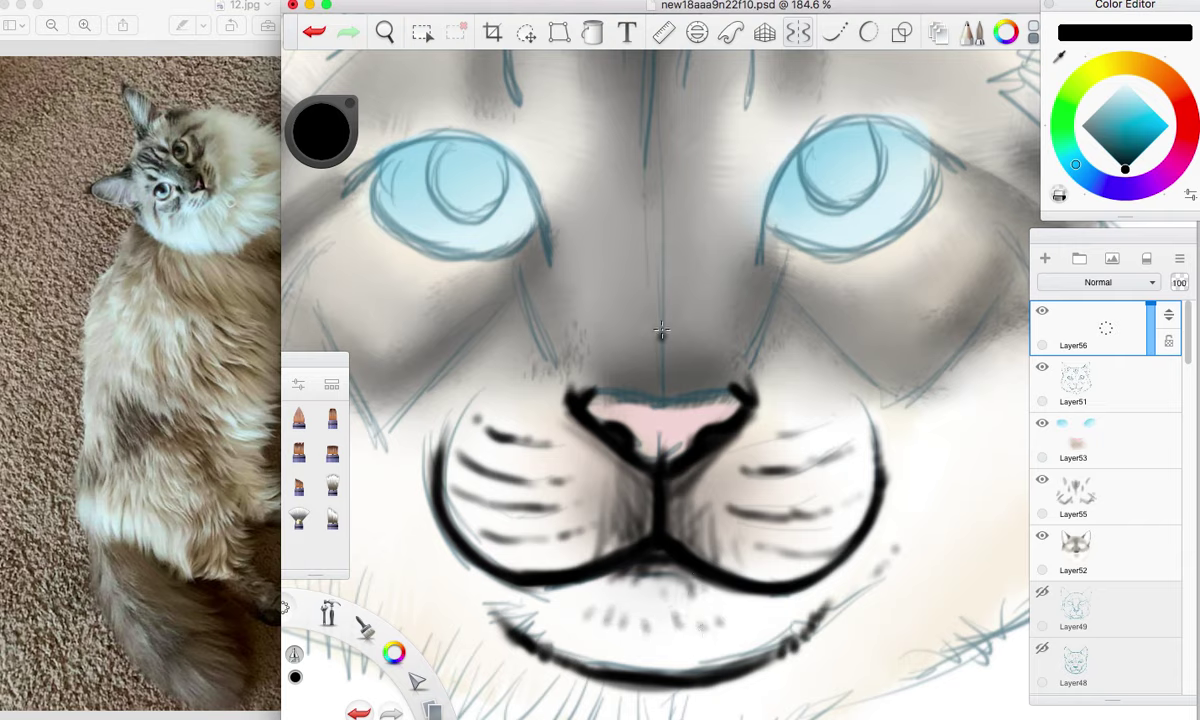
# Ink the nose's upper edge, add short strokes above both nostril corners and draw a thin dark line up the nose bridge.
pyautogui.moveTo(737, 396)
pyautogui.mouseDown()
pyautogui.moveTo(600, 392)
pyautogui.moveTo(645, 397)
pyautogui.moveTo(570, 372)
pyautogui.moveTo(652, 400)
pyautogui.mouseUp()
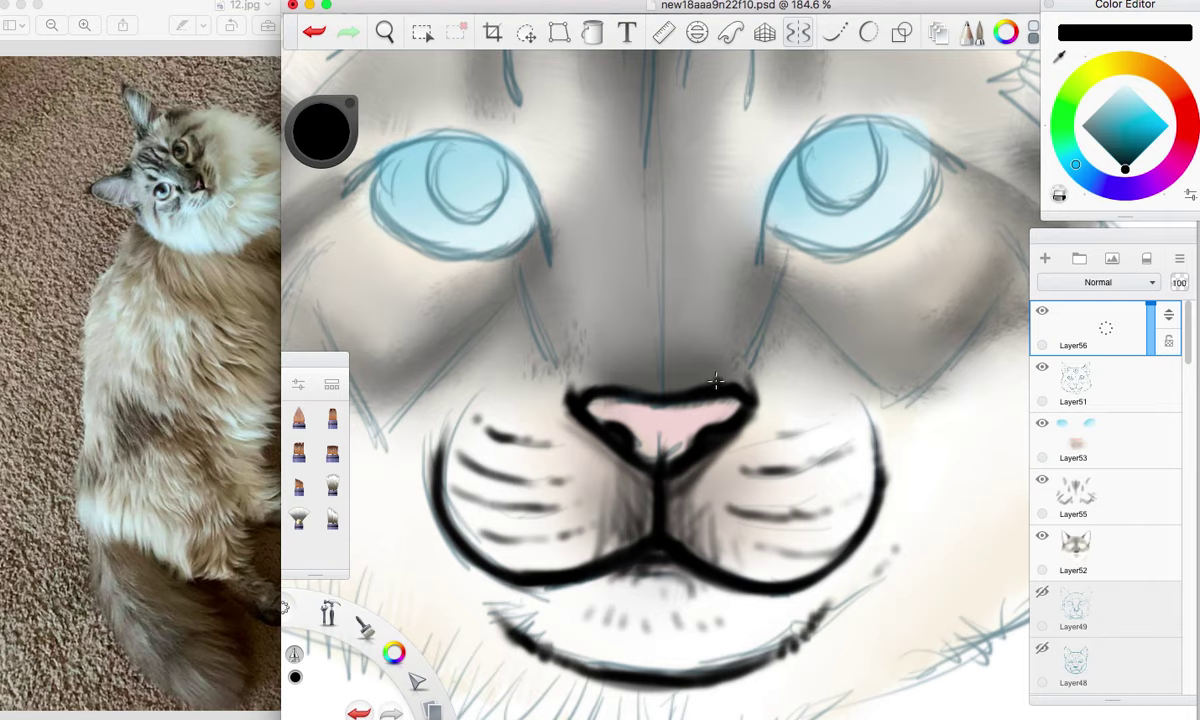
pyautogui.moveTo(747, 385); pyautogui.dragTo(733, 361)
pyautogui.moveTo(586, 389)
pyautogui.mouseDown()
pyautogui.moveTo(604, 371)
pyautogui.moveTo(570, 387)
pyautogui.moveTo(593, 378)
pyautogui.mouseUp()
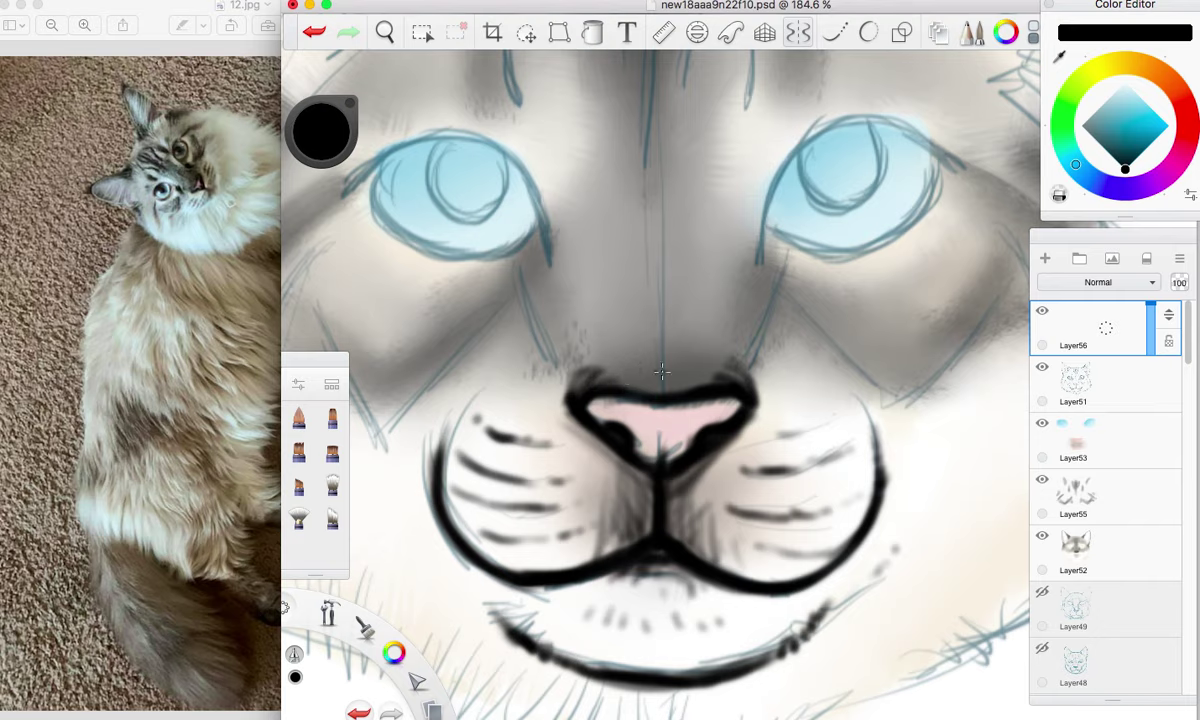
pyautogui.moveTo(659, 292); pyautogui.dragTo(657, 93)
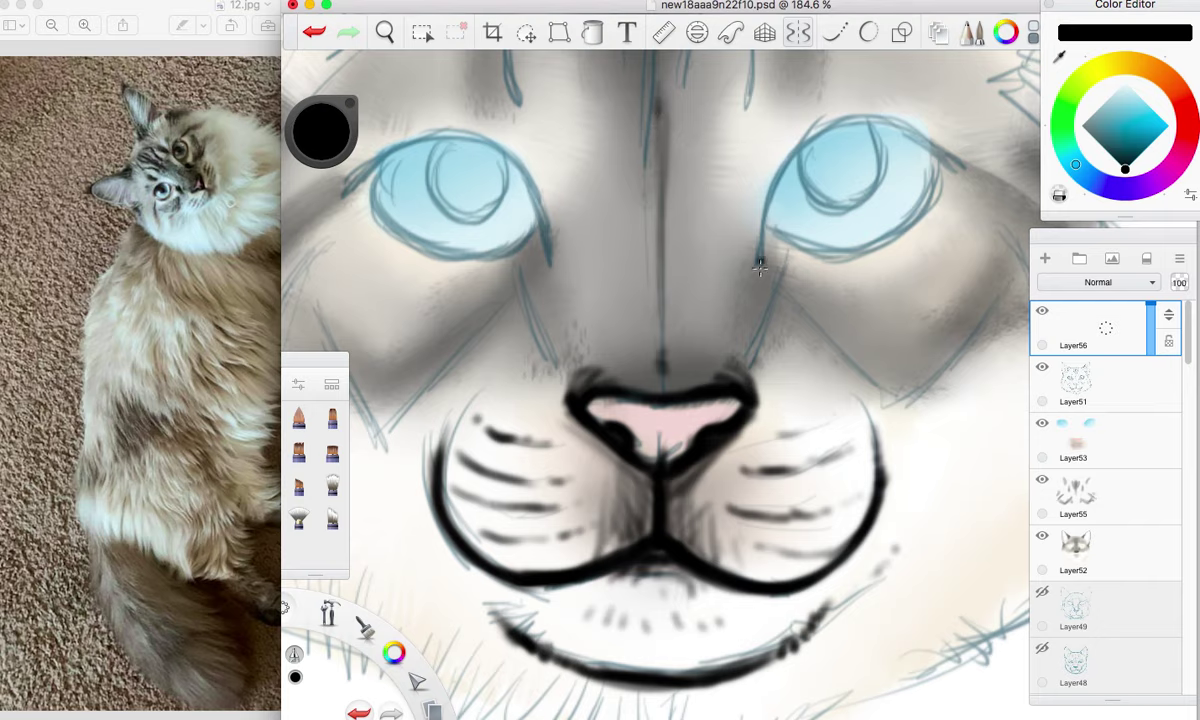
# Outline the right eye in thick black, covering the upper lid, inner corner and lower lid.
pyautogui.moveTo(760, 263)
pyautogui.mouseDown()
pyautogui.moveTo(788, 160)
pyautogui.moveTo(823, 127)
pyautogui.moveTo(837, 128)
pyautogui.moveTo(817, 145)
pyautogui.moveTo(865, 119)
pyautogui.moveTo(946, 156)
pyautogui.moveTo(892, 122)
pyautogui.moveTo(931, 150)
pyautogui.moveTo(858, 122)
pyautogui.moveTo(903, 129)
pyautogui.moveTo(837, 124)
pyautogui.mouseUp()
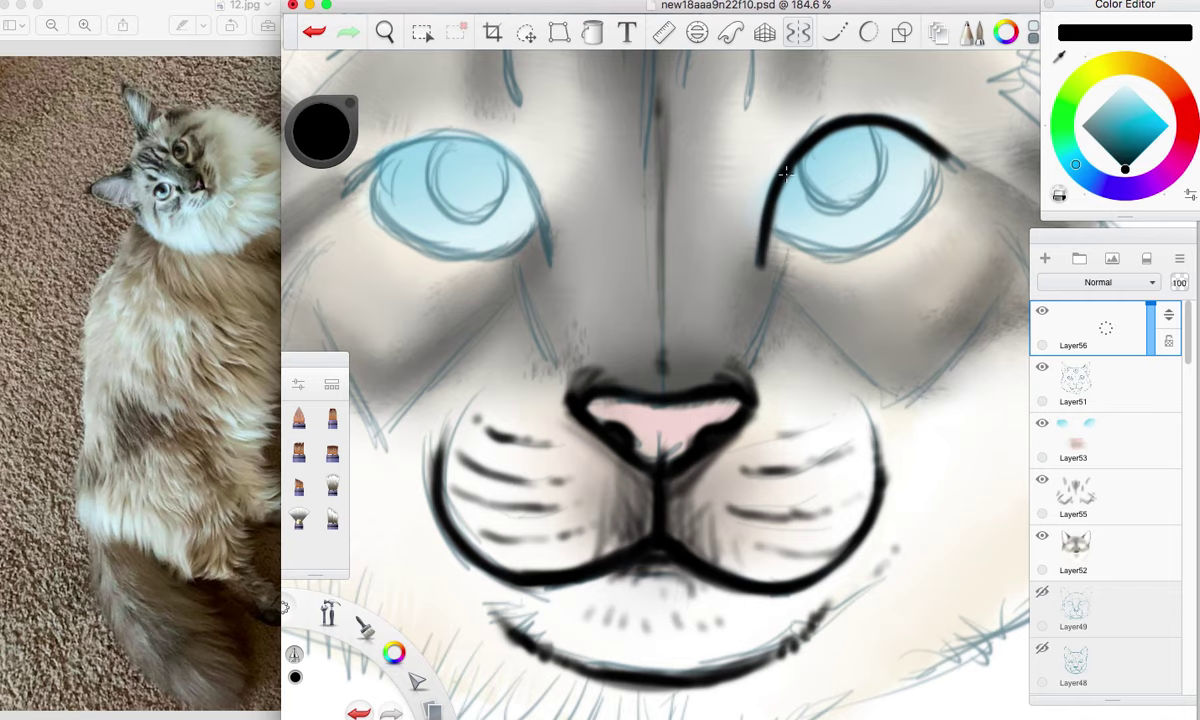
pyautogui.moveTo(776, 207)
pyautogui.mouseDown()
pyautogui.moveTo(804, 243)
pyautogui.moveTo(775, 203)
pyautogui.moveTo(818, 233)
pyautogui.moveTo(776, 202)
pyautogui.moveTo(809, 247)
pyautogui.moveTo(784, 208)
pyautogui.moveTo(800, 240)
pyautogui.moveTo(801, 218)
pyautogui.moveTo(773, 205)
pyautogui.moveTo(845, 242)
pyautogui.moveTo(790, 233)
pyautogui.moveTo(841, 241)
pyautogui.moveTo(841, 254)
pyautogui.moveTo(829, 247)
pyautogui.moveTo(860, 251)
pyautogui.moveTo(829, 247)
pyautogui.moveTo(895, 228)
pyautogui.moveTo(816, 249)
pyautogui.moveTo(900, 234)
pyautogui.mouseUp()
pyautogui.moveTo(827, 250)
pyautogui.mouseDown()
pyautogui.moveTo(881, 232)
pyautogui.moveTo(838, 252)
pyautogui.moveTo(811, 243)
pyautogui.moveTo(870, 241)
pyautogui.moveTo(850, 248)
pyautogui.moveTo(919, 210)
pyautogui.moveTo(861, 250)
pyautogui.moveTo(920, 184)
pyautogui.moveTo(920, 203)
pyautogui.moveTo(937, 150)
pyautogui.moveTo(919, 205)
pyautogui.moveTo(931, 146)
pyautogui.moveTo(925, 196)
pyautogui.moveTo(930, 168)
pyautogui.moveTo(919, 203)
pyautogui.moveTo(931, 170)
pyautogui.moveTo(905, 220)
pyautogui.mouseUp()
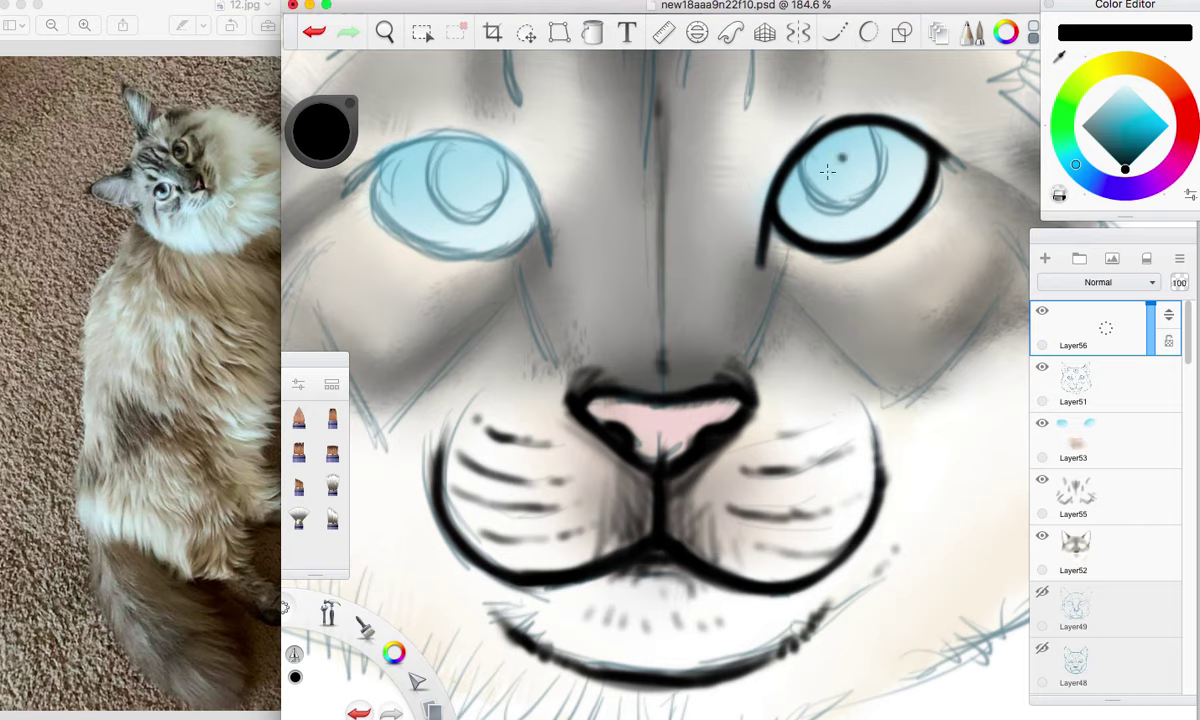
# Fill the right eye's pupil with solid black and add faint dark contour strokes beside the eye's inner edge.
pyautogui.moveTo(804, 160)
pyautogui.mouseDown()
pyautogui.moveTo(834, 201)
pyautogui.moveTo(818, 154)
pyautogui.moveTo(852, 192)
pyautogui.moveTo(810, 155)
pyautogui.moveTo(856, 185)
pyautogui.moveTo(820, 195)
pyautogui.moveTo(874, 170)
pyautogui.moveTo(840, 199)
pyautogui.moveTo(823, 193)
pyautogui.moveTo(855, 196)
pyautogui.moveTo(832, 204)
pyautogui.moveTo(859, 187)
pyautogui.moveTo(829, 204)
pyautogui.moveTo(870, 187)
pyautogui.moveTo(862, 196)
pyautogui.moveTo(877, 170)
pyautogui.moveTo(845, 206)
pyautogui.moveTo(868, 180)
pyautogui.moveTo(871, 193)
pyautogui.moveTo(858, 201)
pyautogui.moveTo(878, 154)
pyautogui.moveTo(876, 179)
pyautogui.moveTo(869, 125)
pyautogui.moveTo(866, 199)
pyautogui.moveTo(853, 125)
pyautogui.moveTo(822, 142)
pyautogui.moveTo(859, 128)
pyautogui.moveTo(859, 146)
pyautogui.moveTo(873, 146)
pyautogui.moveTo(853, 195)
pyautogui.moveTo(873, 162)
pyautogui.mouseUp()
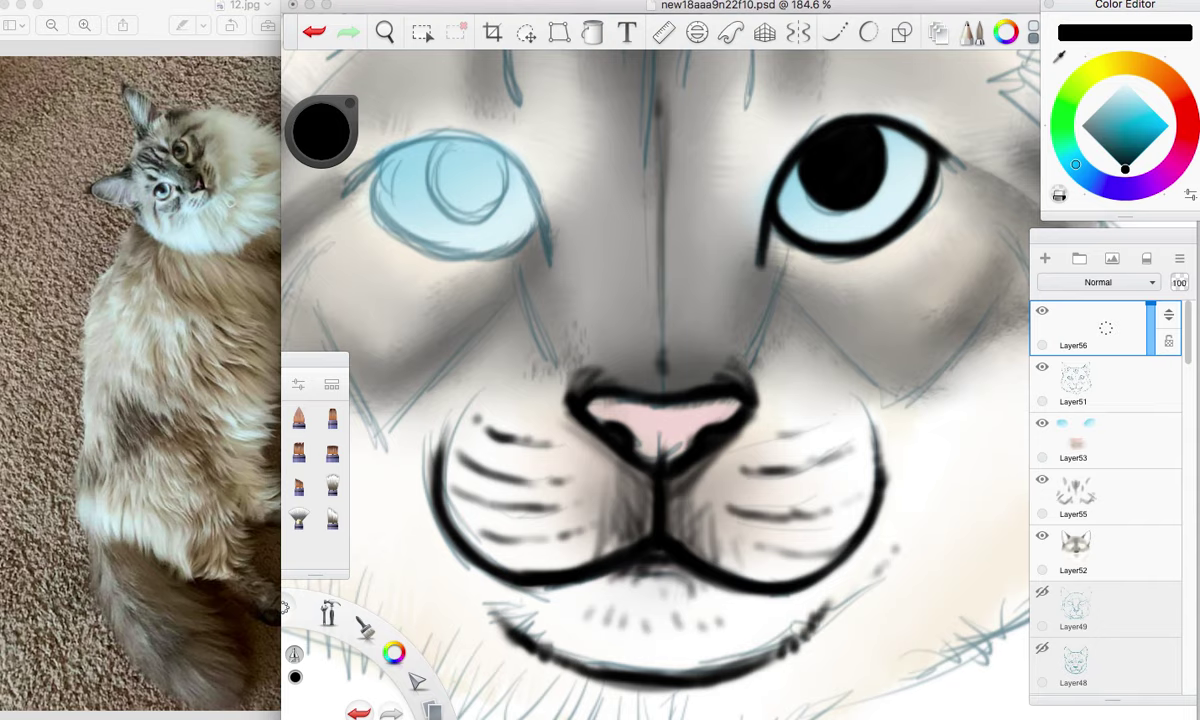
pyautogui.press('super+z')
pyautogui.moveTo(785, 107); pyautogui.dragTo(737, 186)
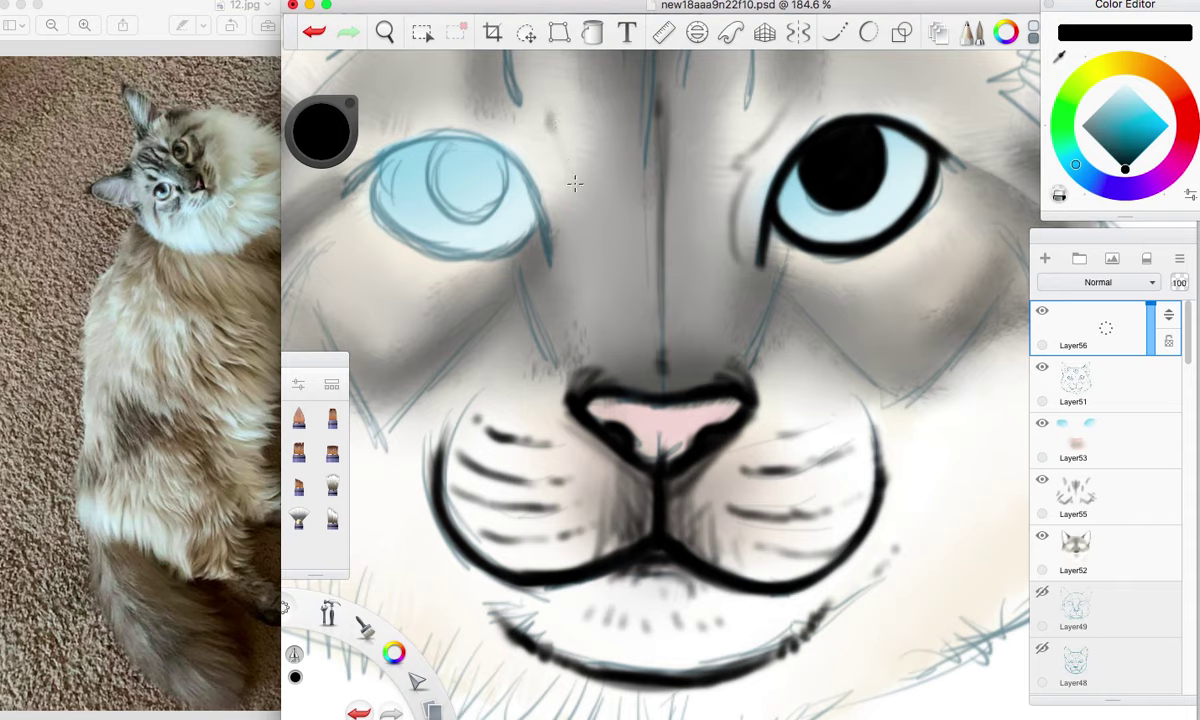
# Ink the left eye's inner corner and upper lid in thick black, with faint contour strokes beside the inner edge.
pyautogui.moveTo(566, 217); pyautogui.dragTo(562, 258)
pyautogui.moveTo(521, 174); pyautogui.dragTo(548, 256)
pyautogui.moveTo(534, 200); pyautogui.dragTo(548, 255)
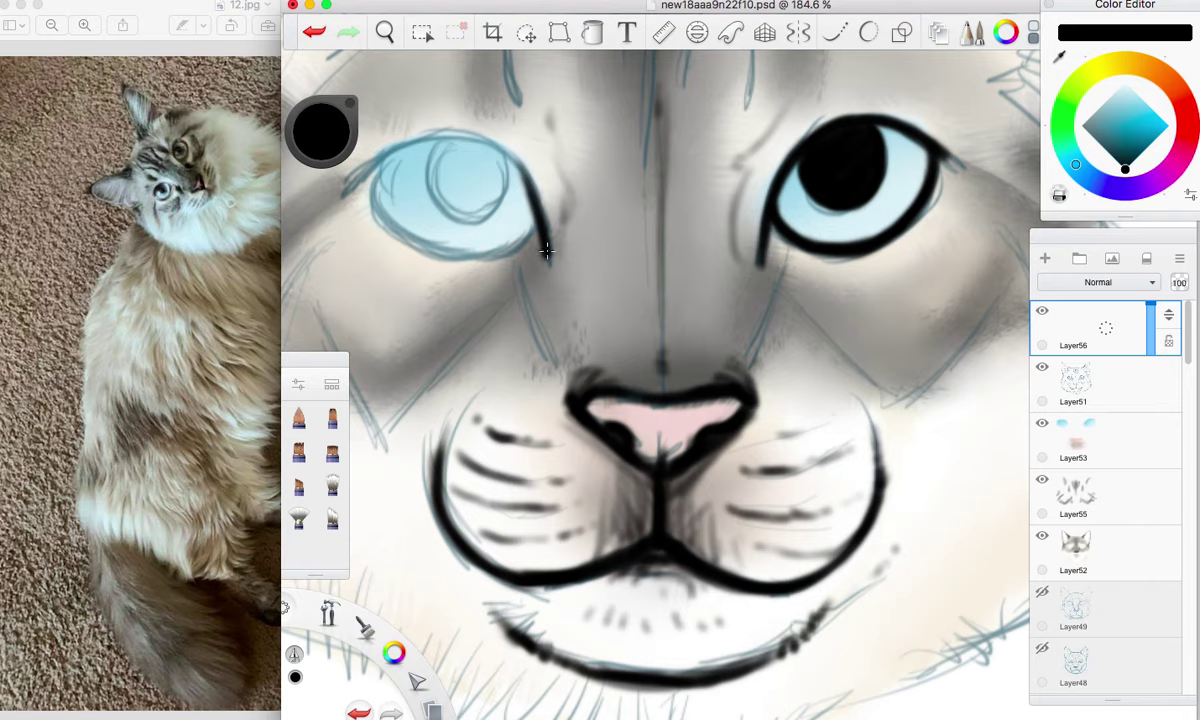
pyautogui.click(388, 38)
pyautogui.moveTo(403, 126)
pyautogui.mouseDown()
pyautogui.moveTo(447, 153)
pyautogui.moveTo(552, 292)
pyautogui.moveTo(548, 280)
pyautogui.moveTo(496, 358)
pyautogui.moveTo(522, 461)
pyautogui.moveTo(562, 478)
pyautogui.mouseUp()
pyautogui.moveTo(588, 528)
pyautogui.mouseDown()
pyautogui.moveTo(597, 512)
pyautogui.moveTo(569, 452)
pyautogui.moveTo(567, 472)
pyautogui.moveTo(621, 384)
pyautogui.mouseUp()
pyautogui.click(641, 421)
pyautogui.moveTo(581, 434)
pyautogui.mouseDown()
pyautogui.moveTo(618, 378)
pyautogui.moveTo(686, 379)
pyautogui.moveTo(630, 386)
pyautogui.mouseUp()
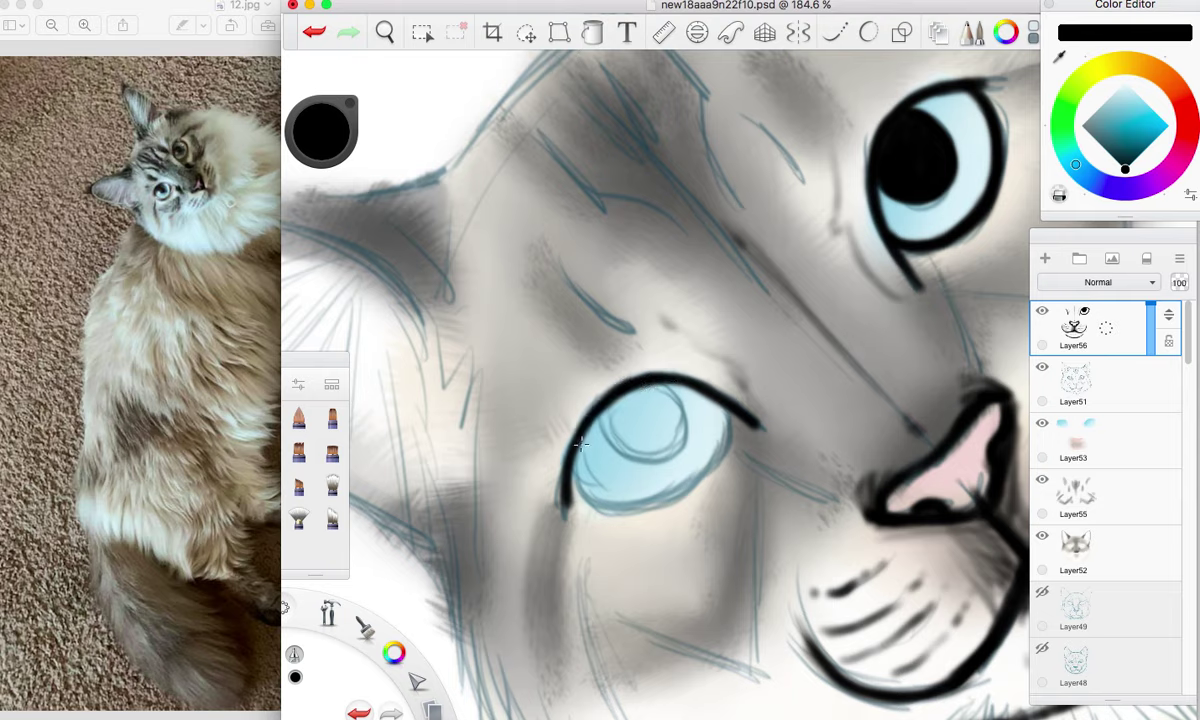
# Close the left eye's outline with a thick black lower lid and thicken the inner corners of both eyes.
pyautogui.moveTo(580, 443)
pyautogui.mouseDown()
pyautogui.moveTo(578, 489)
pyautogui.moveTo(614, 505)
pyautogui.moveTo(690, 483)
pyautogui.mouseUp()
pyautogui.moveTo(626, 504)
pyautogui.mouseDown()
pyautogui.moveTo(690, 485)
pyautogui.moveTo(725, 410)
pyautogui.moveTo(714, 450)
pyautogui.moveTo(670, 497)
pyautogui.mouseUp()
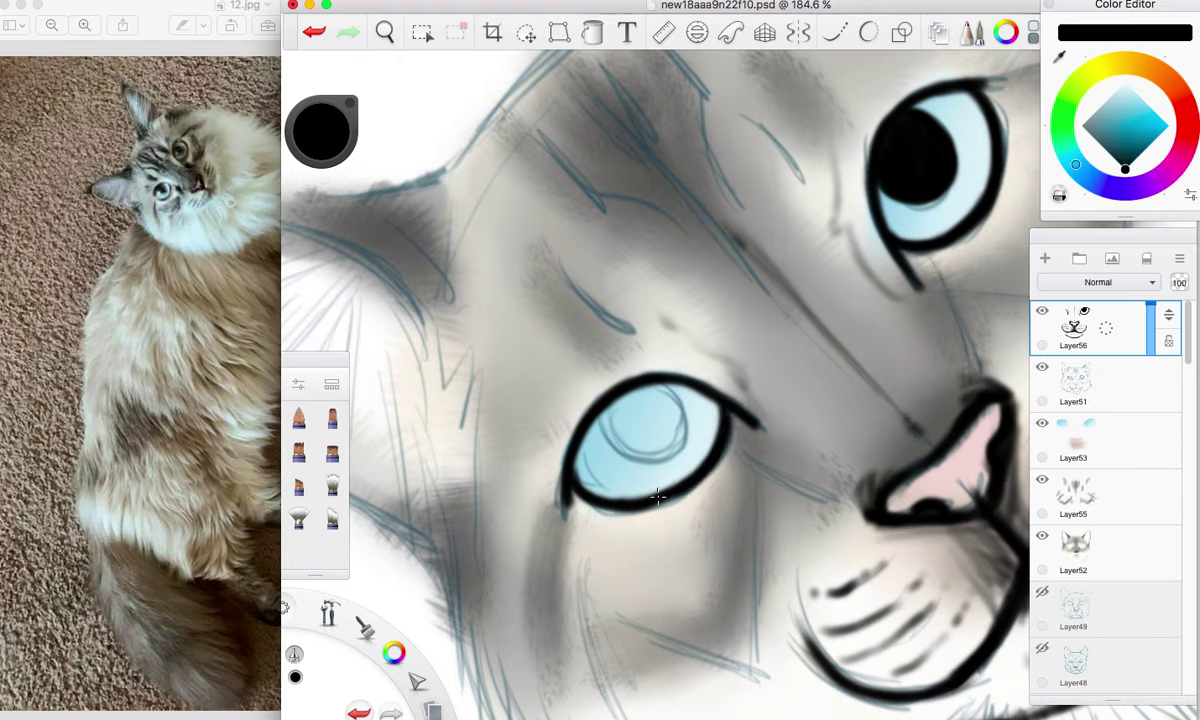
pyautogui.moveTo(750, 421)
pyautogui.mouseDown()
pyautogui.moveTo(762, 427)
pyautogui.moveTo(753, 408)
pyautogui.moveTo(711, 403)
pyautogui.mouseUp()
pyautogui.moveTo(918, 285); pyautogui.dragTo(880, 240)
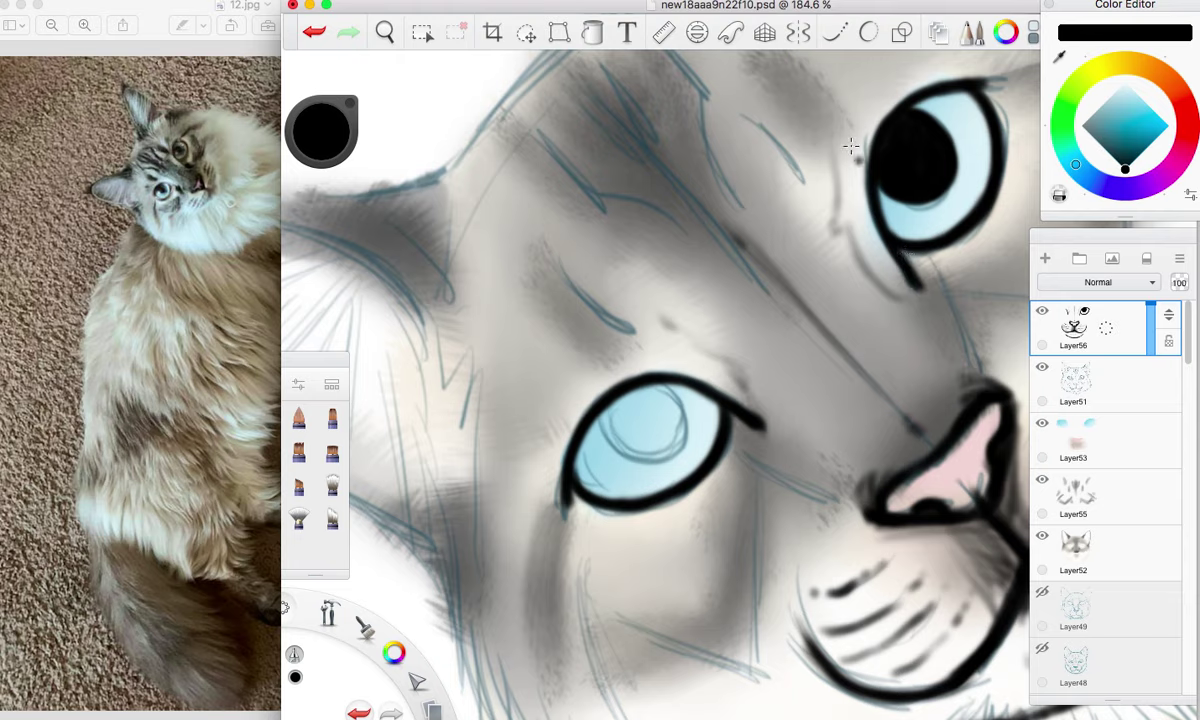
# Outline the left eye's round pupil against the upper lid and fill it with solid black.
pyautogui.moveTo(666, 386)
pyautogui.mouseDown()
pyautogui.moveTo(684, 418)
pyautogui.moveTo(683, 440)
pyautogui.moveTo(669, 435)
pyautogui.mouseUp()
pyautogui.moveTo(662, 386)
pyautogui.mouseDown()
pyautogui.moveTo(675, 440)
pyautogui.moveTo(664, 457)
pyautogui.mouseUp()
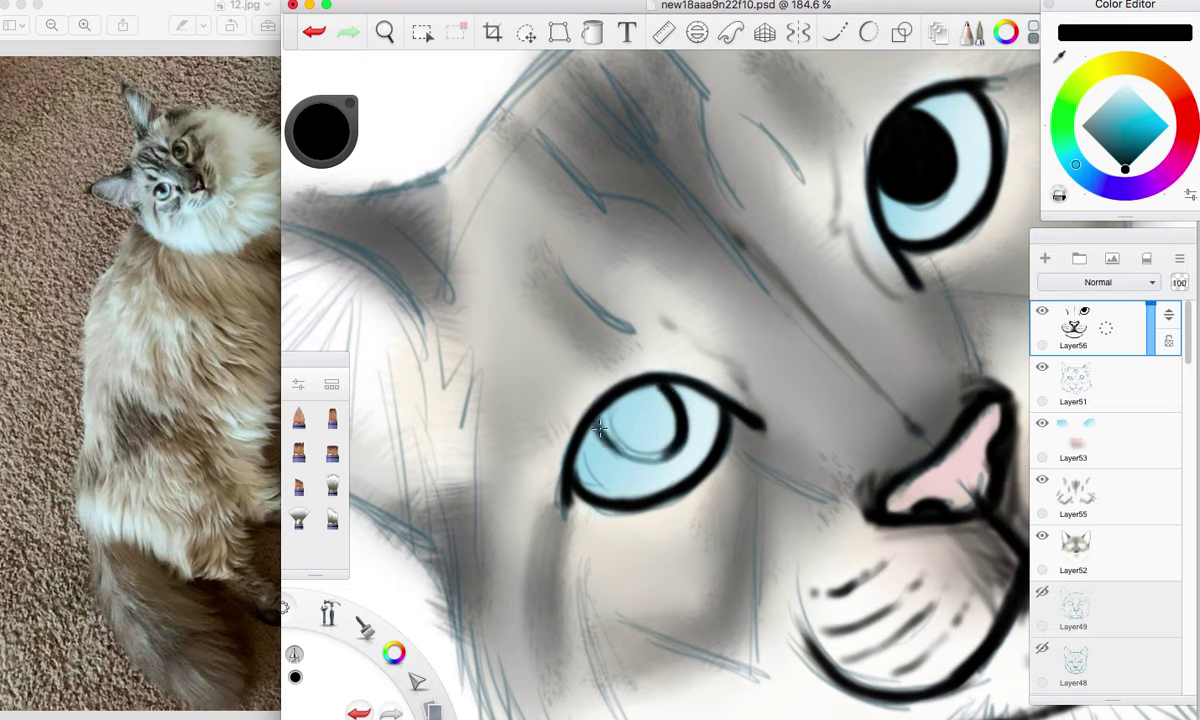
pyautogui.moveTo(648, 456); pyautogui.dragTo(600, 425)
pyautogui.moveTo(595, 424)
pyautogui.mouseDown()
pyautogui.moveTo(633, 455)
pyautogui.moveTo(627, 463)
pyautogui.moveTo(660, 449)
pyautogui.mouseUp()
pyautogui.moveTo(676, 447)
pyautogui.mouseDown()
pyautogui.moveTo(665, 415)
pyautogui.moveTo(675, 420)
pyautogui.moveTo(645, 455)
pyautogui.moveTo(643, 393)
pyautogui.moveTo(585, 380)
pyautogui.moveTo(626, 411)
pyautogui.mouseUp()
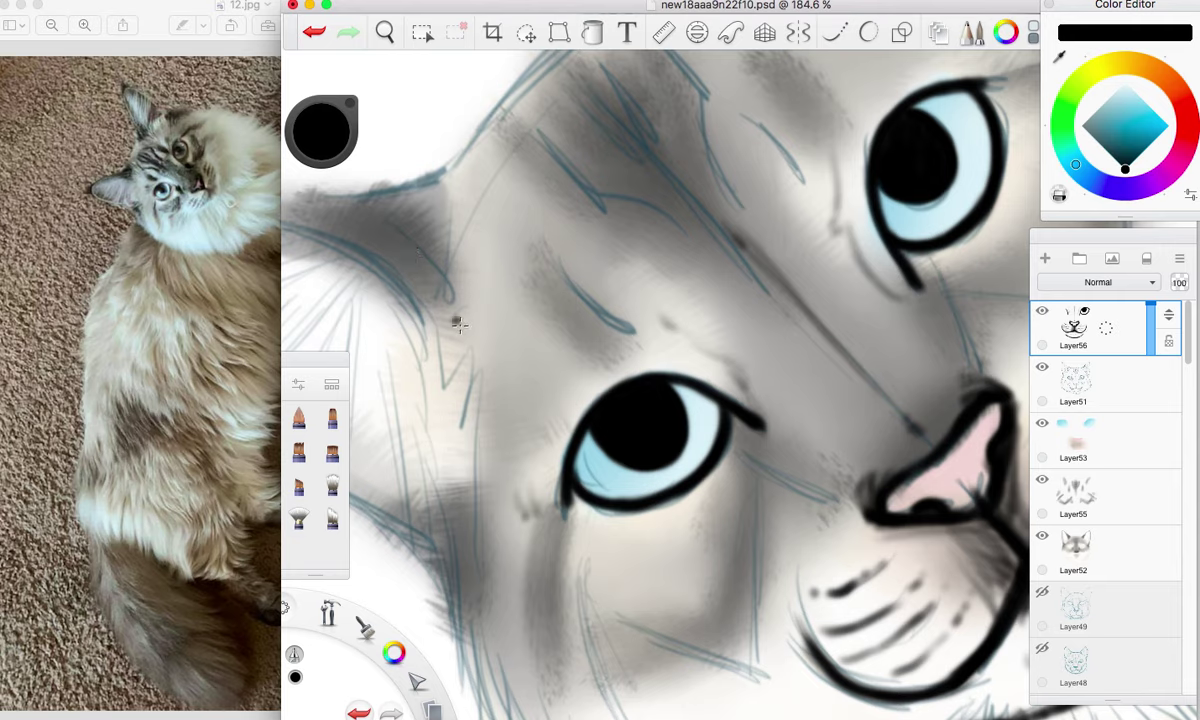
# Ink the left ear's inner edge with short fur strokes, plus its lower corner fold and the curve joining it to the head.
pyautogui.moveTo(378, 267)
pyautogui.mouseDown()
pyautogui.moveTo(420, 300)
pyautogui.moveTo(393, 268)
pyautogui.moveTo(442, 320)
pyautogui.moveTo(446, 311)
pyautogui.moveTo(427, 307)
pyautogui.moveTo(437, 364)
pyautogui.mouseUp()
pyautogui.moveTo(411, 311)
pyautogui.mouseDown()
pyautogui.moveTo(400, 312)
pyautogui.moveTo(410, 380)
pyautogui.moveTo(425, 347)
pyautogui.moveTo(433, 490)
pyautogui.moveTo(432, 461)
pyautogui.mouseUp()
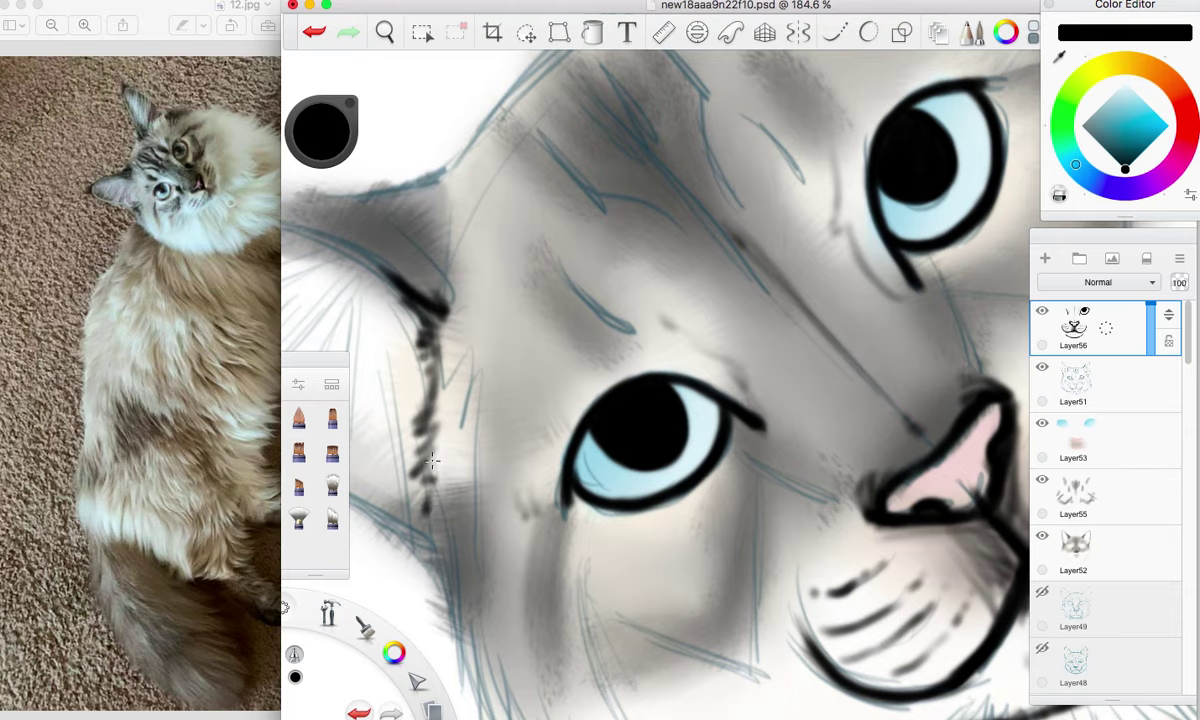
pyautogui.moveTo(430, 515)
pyautogui.mouseDown()
pyautogui.moveTo(446, 592)
pyautogui.moveTo(432, 490)
pyautogui.mouseUp()
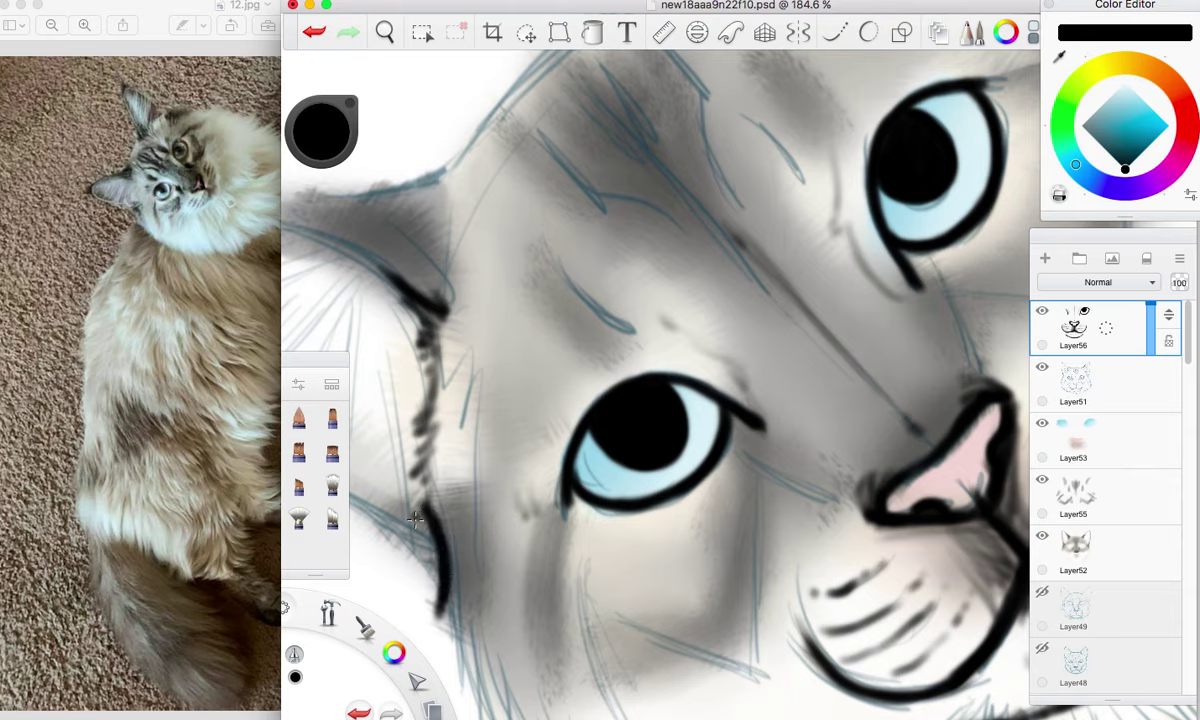
pyautogui.moveTo(340, 482)
pyautogui.mouseDown()
pyautogui.moveTo(410, 530)
pyautogui.moveTo(360, 498)
pyautogui.moveTo(410, 565)
pyautogui.moveTo(384, 528)
pyautogui.moveTo(400, 485)
pyautogui.moveTo(441, 540)
pyautogui.mouseUp()
pyautogui.moveTo(409, 494)
pyautogui.mouseDown()
pyautogui.moveTo(435, 426)
pyautogui.moveTo(411, 433)
pyautogui.moveTo(425, 353)
pyautogui.mouseUp()
pyautogui.moveTo(460, 165)
pyautogui.mouseDown()
pyautogui.moveTo(443, 156)
pyautogui.moveTo(377, 180)
pyautogui.moveTo(466, 152)
pyautogui.mouseUp()
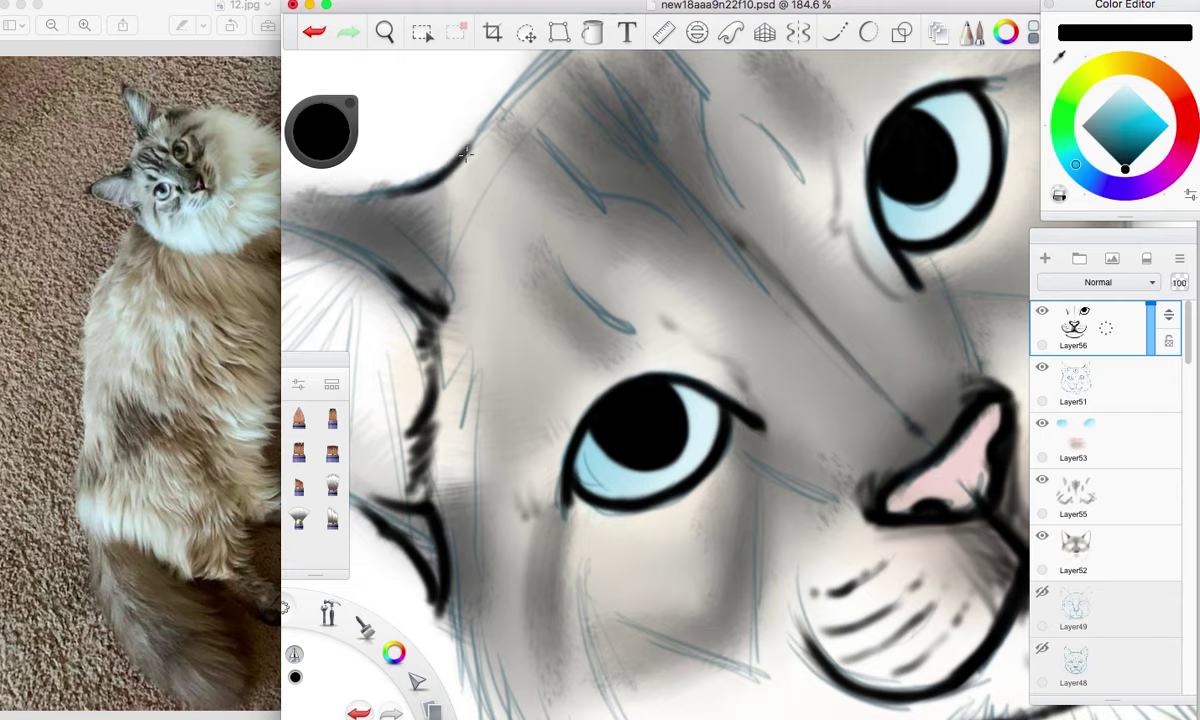
# Ink the top of the head in one thick black line from the left ear up into the right ear's inner side.
pyautogui.click(386, 32)
pyautogui.moveTo(423, 80); pyautogui.dragTo(434, 132)
pyautogui.moveTo(478, 238); pyautogui.dragTo(535, 412)
pyautogui.moveTo(520, 338); pyautogui.dragTo(523, 384)
pyautogui.moveTo(532, 436); pyautogui.dragTo(521, 498)
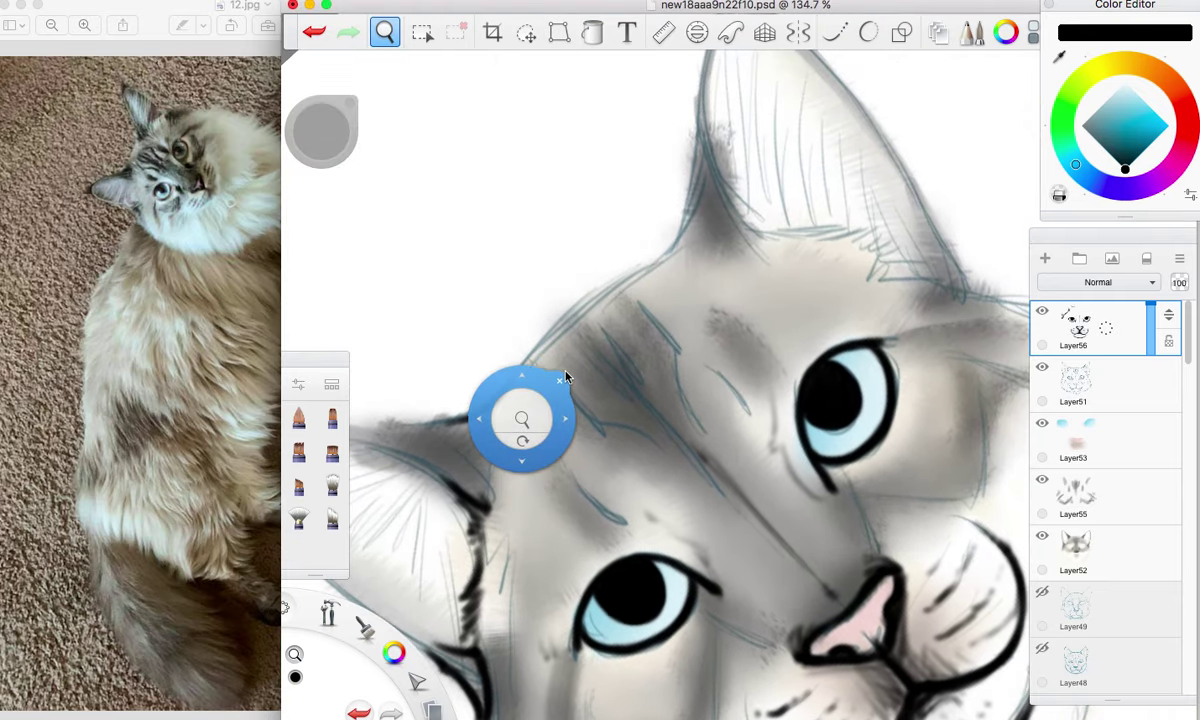
pyautogui.click(560, 380)
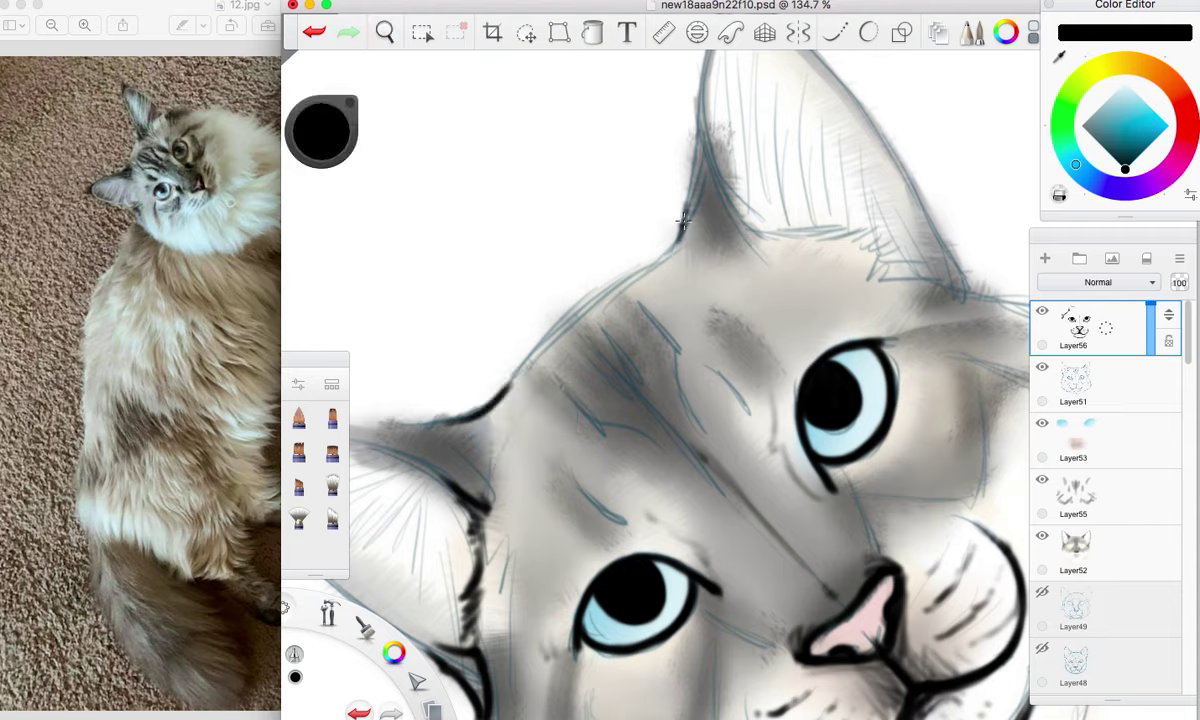
pyautogui.moveTo(676, 240)
pyautogui.mouseDown()
pyautogui.moveTo(505, 342)
pyautogui.moveTo(522, 372)
pyautogui.moveTo(506, 388)
pyautogui.mouseUp()
pyautogui.moveTo(550, 345)
pyautogui.mouseDown()
pyautogui.moveTo(496, 402)
pyautogui.moveTo(567, 323)
pyautogui.moveTo(511, 381)
pyautogui.moveTo(645, 264)
pyautogui.mouseUp()
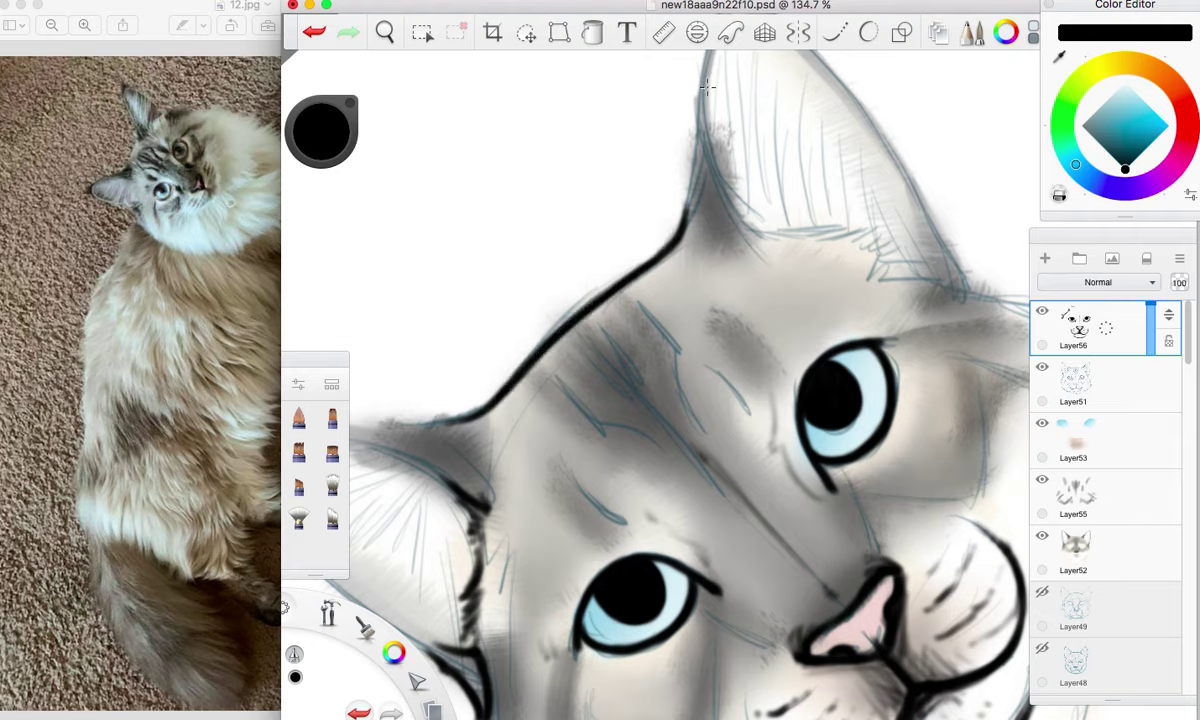
pyautogui.moveTo(692, 204); pyautogui.dragTo(703, 89)
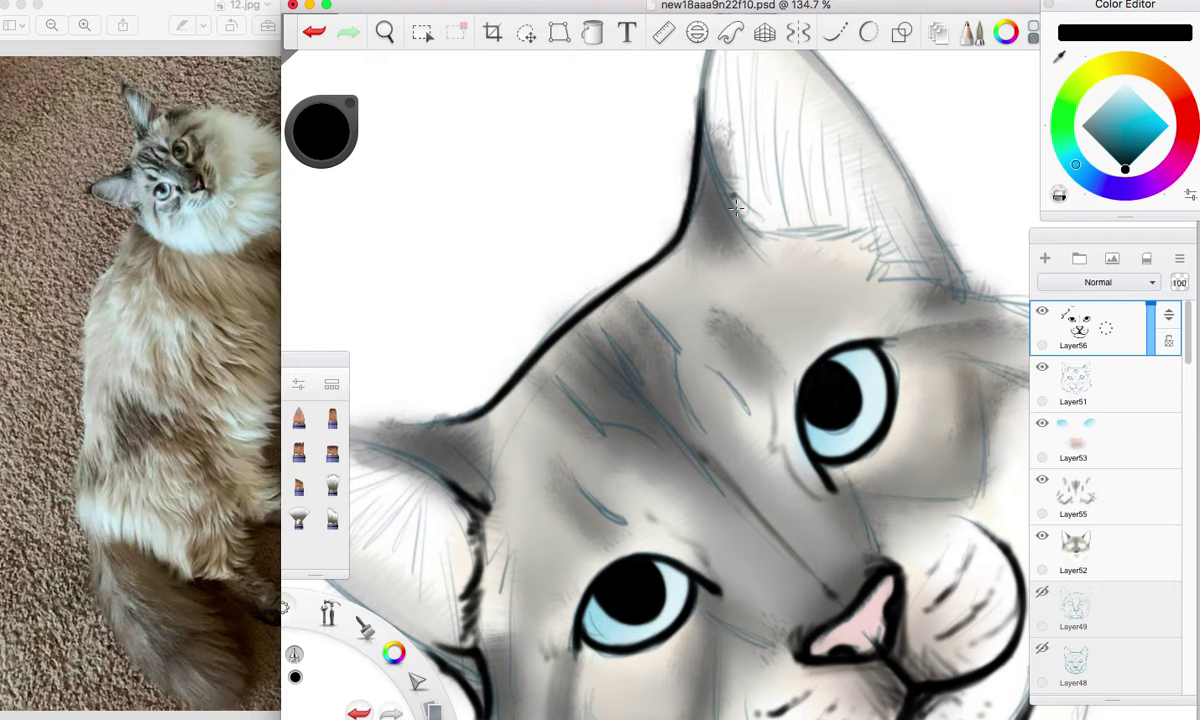
# Ink the right ear's inner fold, furry base and outer corner fold, and add fur strokes along the left ear's inner edge.
pyautogui.moveTo(708, 90); pyautogui.dragTo(739, 215)
pyautogui.moveTo(711, 130)
pyautogui.mouseDown()
pyautogui.moveTo(752, 229)
pyautogui.moveTo(739, 168)
pyautogui.moveTo(763, 230)
pyautogui.mouseUp()
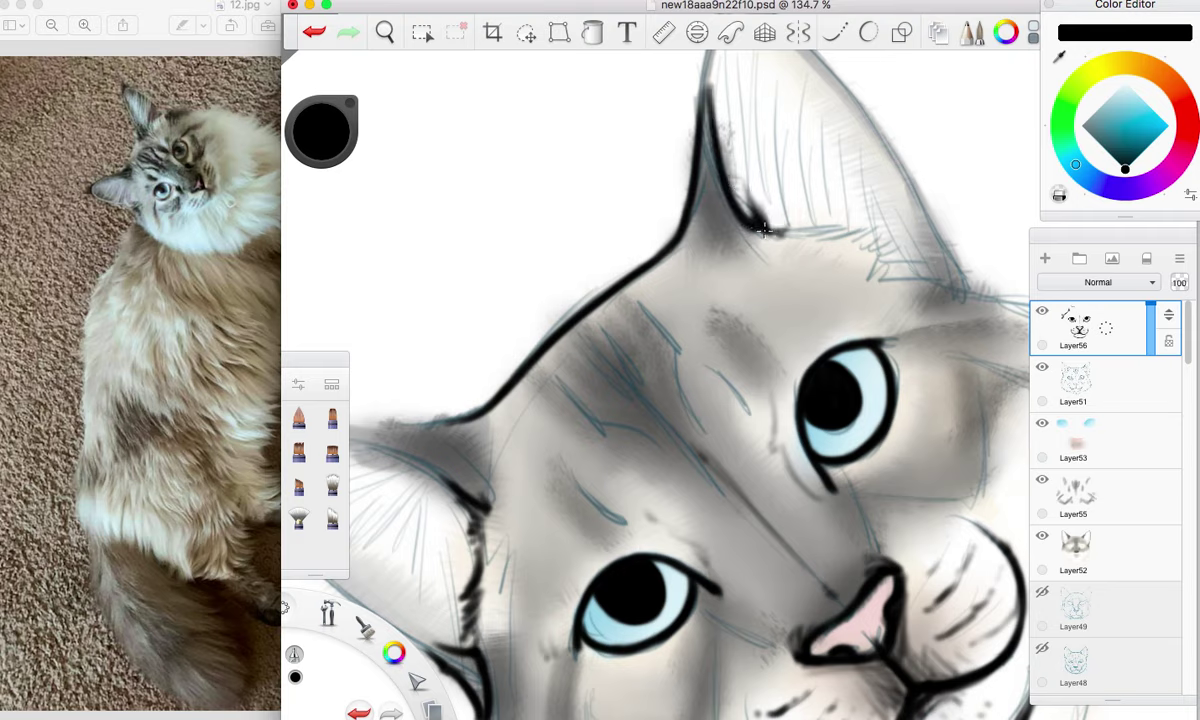
pyautogui.moveTo(716, 187); pyautogui.dragTo(740, 224)
pyautogui.moveTo(452, 490); pyautogui.dragTo(416, 472)
pyautogui.moveTo(473, 522)
pyautogui.mouseDown()
pyautogui.moveTo(420, 472)
pyautogui.moveTo(485, 555)
pyautogui.mouseUp()
pyautogui.moveTo(786, 227)
pyautogui.mouseDown()
pyautogui.moveTo(895, 242)
pyautogui.moveTo(880, 252)
pyautogui.moveTo(892, 262)
pyautogui.moveTo(962, 278)
pyautogui.moveTo(882, 252)
pyautogui.mouseUp()
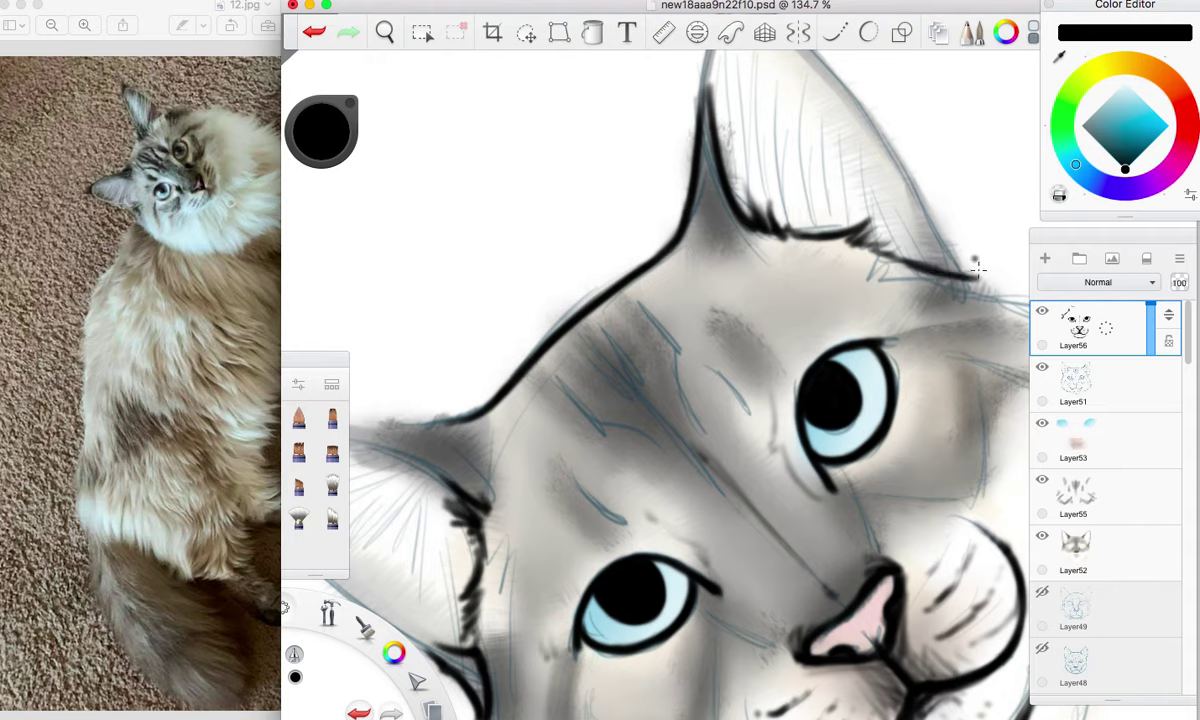
pyautogui.moveTo(956, 262)
pyautogui.mouseDown()
pyautogui.moveTo(925, 213)
pyautogui.moveTo(966, 268)
pyautogui.moveTo(896, 162)
pyautogui.moveTo(914, 210)
pyautogui.mouseUp()
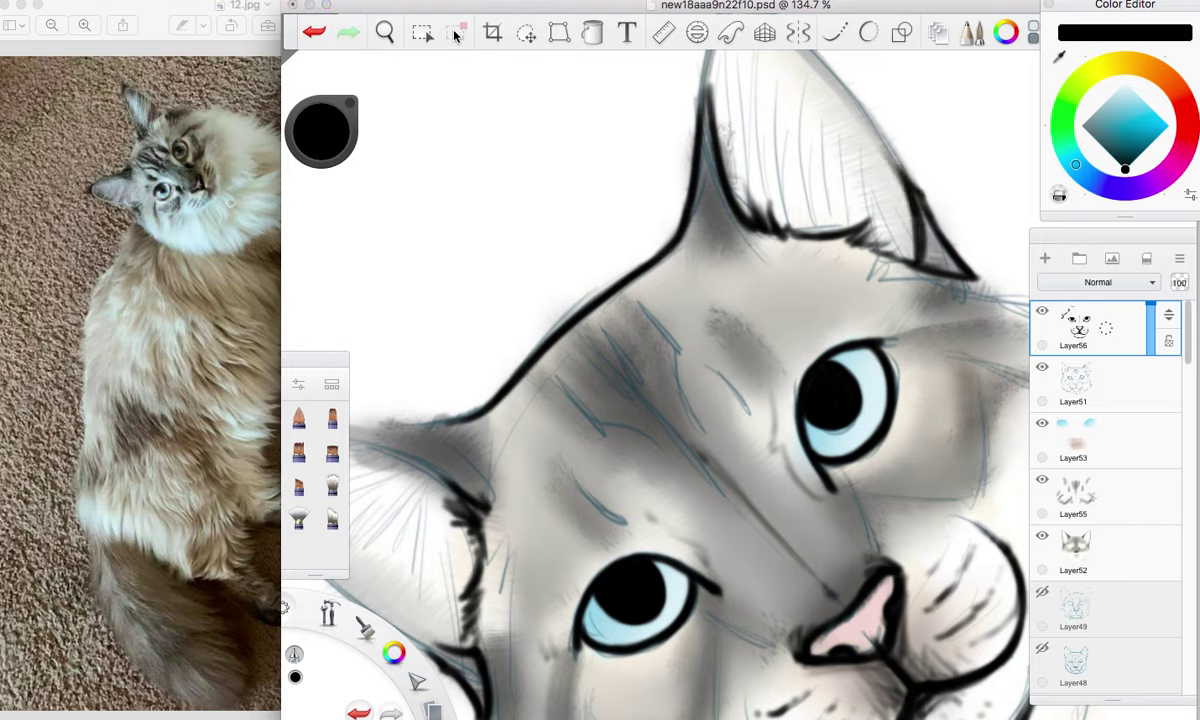
# Continue the thick black outline up the right ear's inner side to its rounded tip.
pyautogui.click(389, 36)
pyautogui.moveTo(597, 304); pyautogui.dragTo(535, 515)
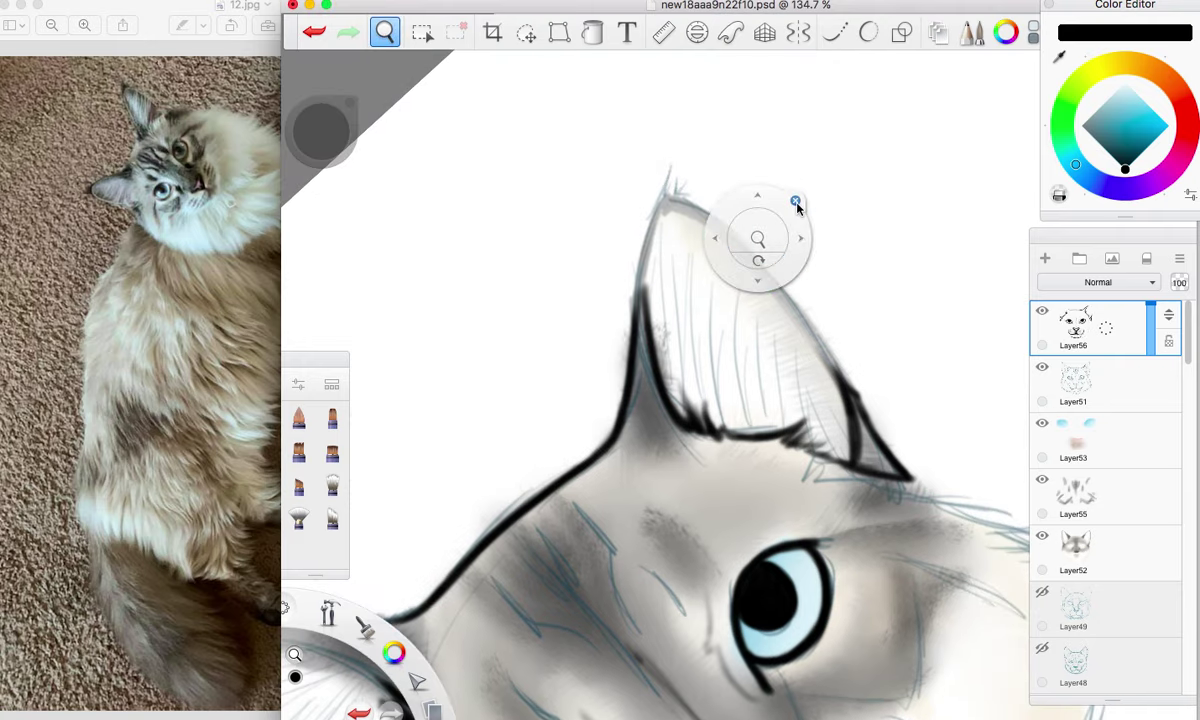
pyautogui.moveTo(779, 197); pyautogui.dragTo(779, 183)
pyautogui.click(702, 168)
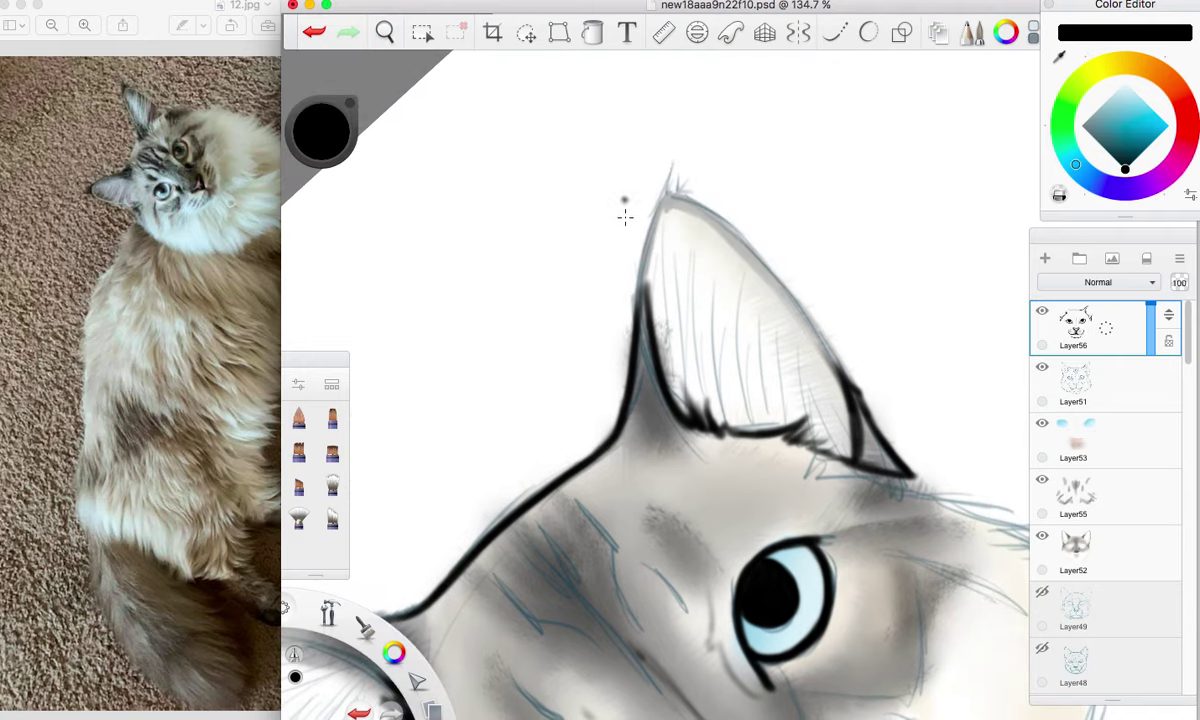
pyautogui.moveTo(666, 195)
pyautogui.mouseDown()
pyautogui.moveTo(643, 258)
pyautogui.moveTo(638, 312)
pyautogui.mouseUp()
pyautogui.moveTo(645, 243); pyautogui.dragTo(637, 316)
pyautogui.moveTo(641, 266); pyautogui.dragTo(636, 320)
pyautogui.moveTo(655, 208); pyautogui.dragTo(640, 278)
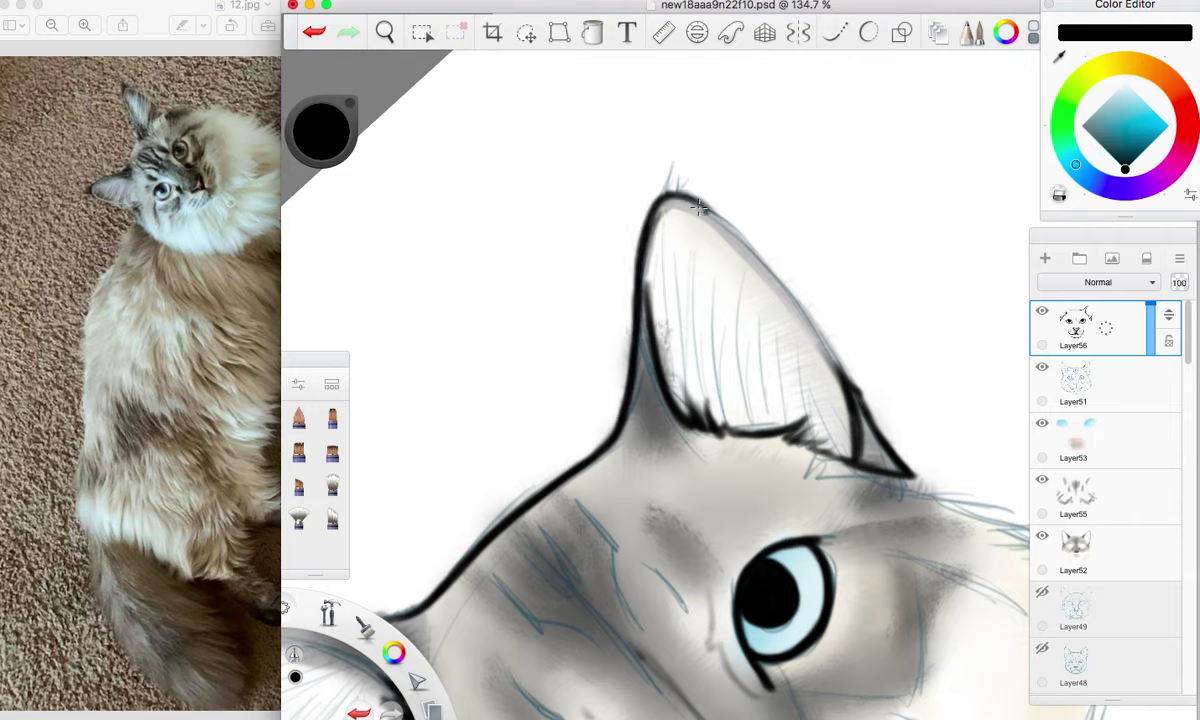
# Ink the right ear's outer edge from tip to base and add a parallel inner rim line.
pyautogui.moveTo(658, 200); pyautogui.dragTo(764, 288)
pyautogui.moveTo(745, 242); pyautogui.dragTo(848, 379)
pyautogui.moveTo(778, 273); pyautogui.dragTo(860, 399)
pyautogui.moveTo(797, 305); pyautogui.dragTo(816, 385)
pyautogui.moveTo(649, 288)
pyautogui.mouseDown()
pyautogui.moveTo(650, 250)
pyautogui.moveTo(652, 288)
pyautogui.moveTo(670, 212)
pyautogui.moveTo(657, 236)
pyautogui.moveTo(654, 264)
pyautogui.moveTo(678, 207)
pyautogui.moveTo(664, 212)
pyautogui.moveTo(700, 211)
pyautogui.moveTo(768, 285)
pyautogui.mouseUp()
pyautogui.moveTo(688, 207); pyautogui.dragTo(798, 330)
pyautogui.moveTo(760, 273)
pyautogui.mouseDown()
pyautogui.moveTo(839, 386)
pyautogui.moveTo(776, 292)
pyautogui.moveTo(821, 364)
pyautogui.moveTo(806, 334)
pyautogui.mouseUp()
pyautogui.moveTo(832, 380); pyautogui.dragTo(806, 358)
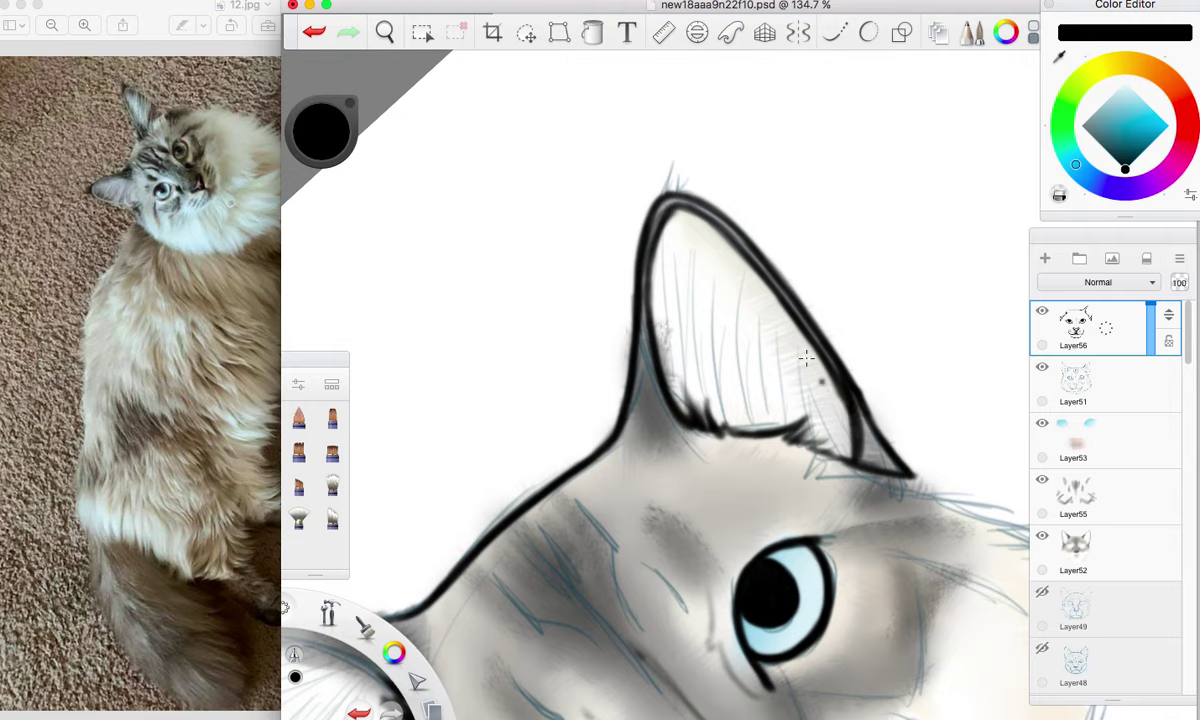
# Add a pointed tuft of black fur at the right ear's tip and blend it into the outer edge.
pyautogui.moveTo(651, 228); pyautogui.dragTo(671, 150)
pyautogui.moveTo(657, 202)
pyautogui.mouseDown()
pyautogui.moveTo(661, 138)
pyautogui.moveTo(675, 164)
pyautogui.moveTo(672, 149)
pyautogui.mouseUp()
pyautogui.moveTo(675, 194); pyautogui.dragTo(689, 170)
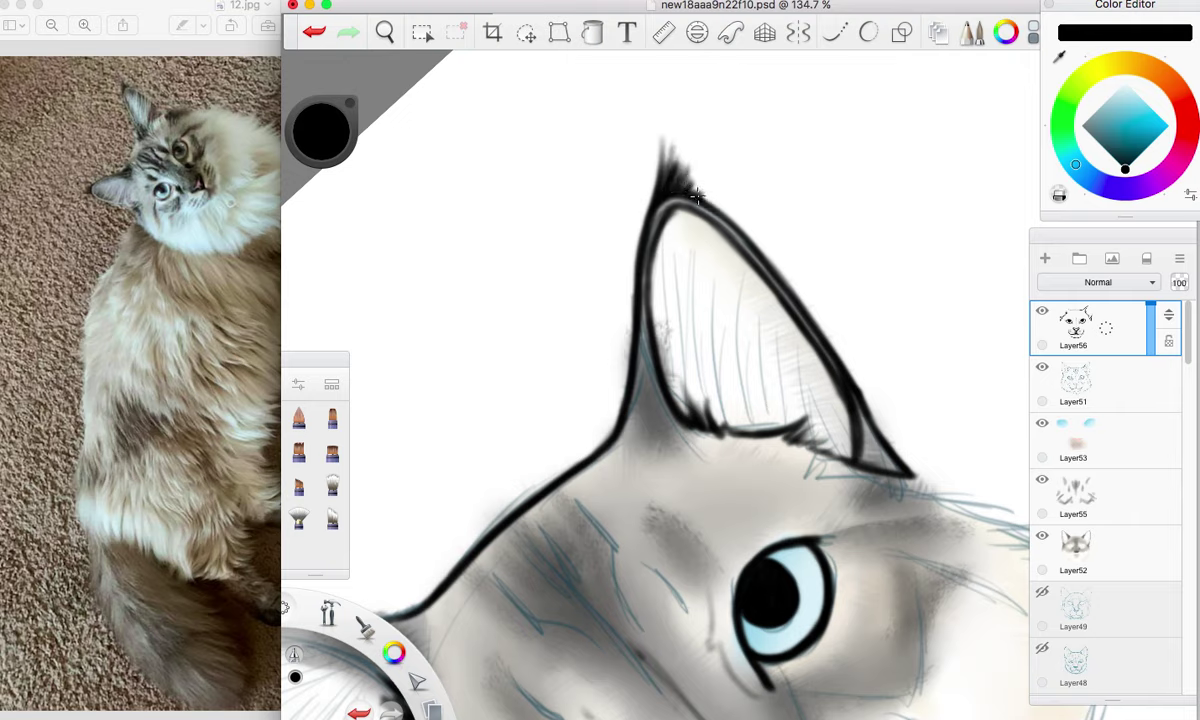
pyautogui.moveTo(702, 196); pyautogui.dragTo(748, 243)
# Shade the base of the right ear with dense black fur strokes and darken its outer corner fold.
pyautogui.moveTo(667, 424); pyautogui.dragTo(682, 430)
pyautogui.moveTo(637, 424); pyautogui.dragTo(643, 276)
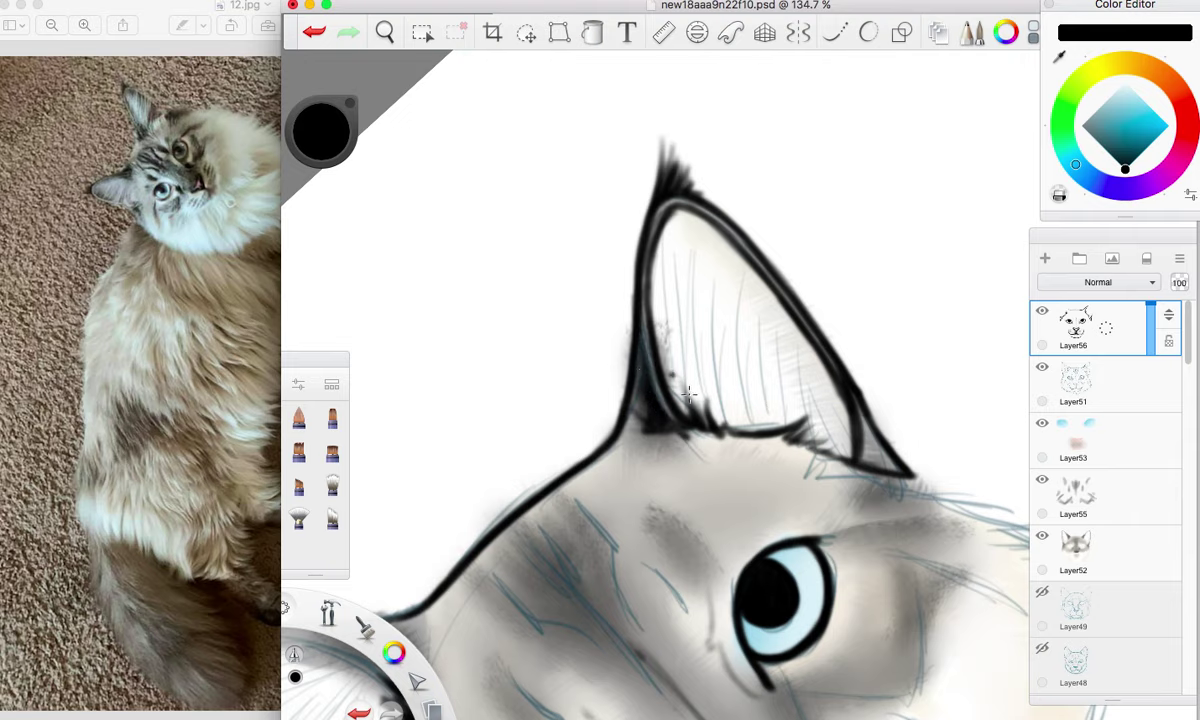
pyautogui.moveTo(706, 420)
pyautogui.mouseDown()
pyautogui.moveTo(632, 340)
pyautogui.moveTo(668, 313)
pyautogui.mouseUp()
pyautogui.click(650, 8)
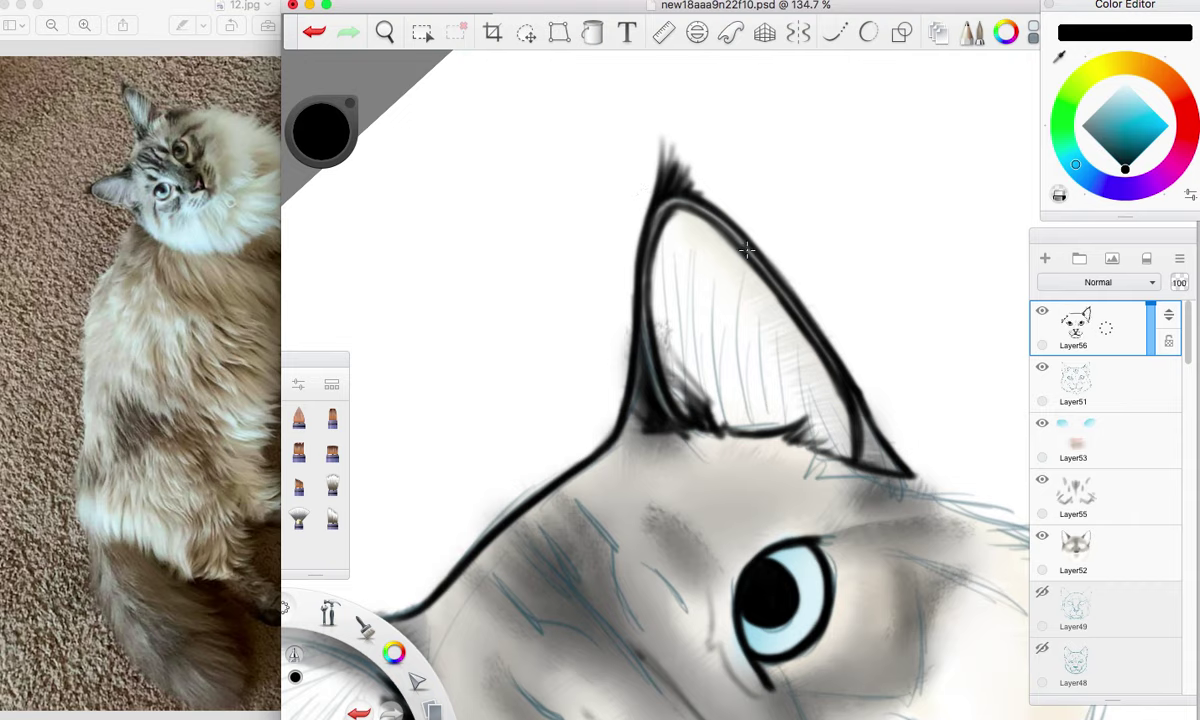
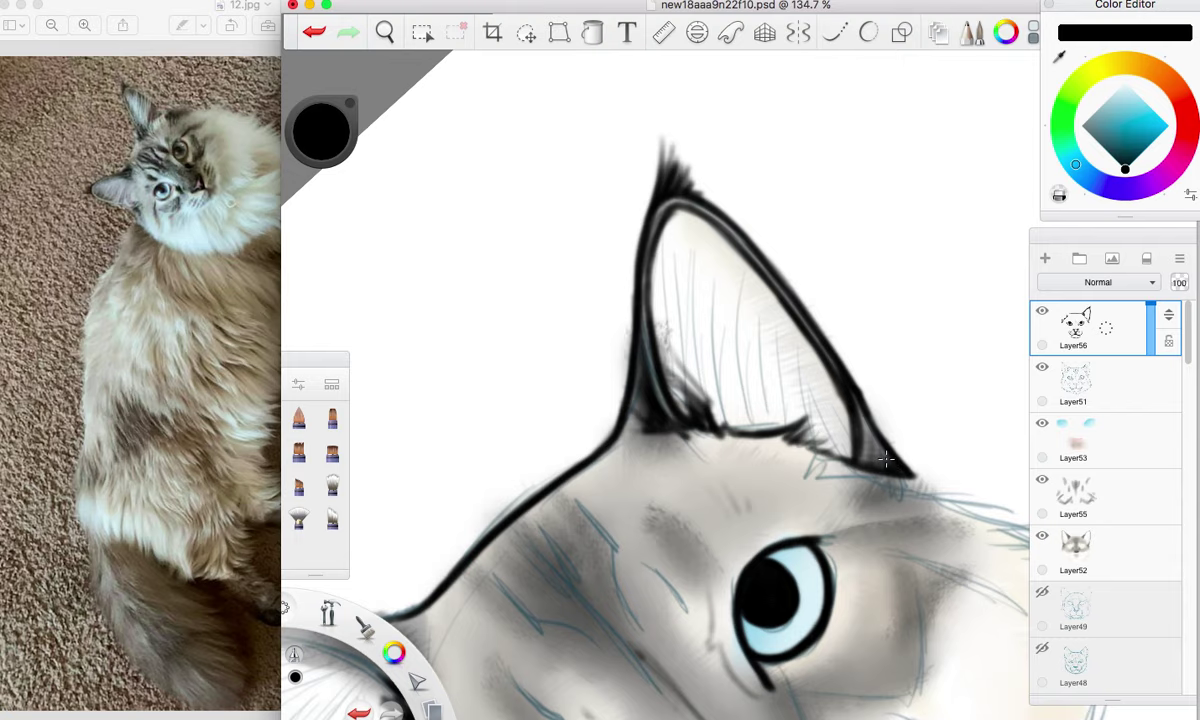
# Outline the right cheek with jagged black fur strokes from the right ear's base down the side of the face.
pyautogui.click(385, 32)
pyautogui.moveTo(718, 463); pyautogui.dragTo(532, 268)
pyautogui.moveTo(696, 379); pyautogui.dragTo(628, 365)
pyautogui.press('space')
pyautogui.moveTo(661, 268)
pyautogui.mouseDown()
pyautogui.moveTo(687, 254)
pyautogui.moveTo(697, 263)
pyautogui.moveTo(660, 262)
pyautogui.moveTo(668, 282)
pyautogui.moveTo(718, 297)
pyautogui.moveTo(764, 288)
pyautogui.moveTo(809, 332)
pyautogui.mouseUp()
pyautogui.moveTo(700, 295); pyautogui.dragTo(843, 341)
pyautogui.moveTo(772, 350)
pyautogui.mouseDown()
pyautogui.moveTo(844, 348)
pyautogui.moveTo(863, 375)
pyautogui.moveTo(838, 382)
pyautogui.moveTo(862, 378)
pyautogui.mouseUp()
pyautogui.moveTo(846, 424)
pyautogui.mouseDown()
pyautogui.moveTo(862, 378)
pyautogui.moveTo(866, 400)
pyautogui.mouseUp()
pyautogui.moveTo(832, 445)
pyautogui.mouseDown()
pyautogui.moveTo(870, 418)
pyautogui.moveTo(874, 435)
pyautogui.mouseUp()
pyautogui.moveTo(828, 485); pyautogui.dragTo(862, 490)
pyautogui.moveTo(825, 540); pyautogui.dragTo(858, 520)
pyautogui.moveTo(815, 572); pyautogui.dragTo(852, 545)
pyautogui.moveTo(802, 642)
pyautogui.mouseDown()
pyautogui.moveTo(834, 607)
pyautogui.moveTo(817, 633)
pyautogui.moveTo(862, 540)
pyautogui.moveTo(855, 385)
pyautogui.moveTo(810, 335)
pyautogui.moveTo(690, 252)
pyautogui.mouseUp()
# Continue the jagged black fur outline from the right cheek around the chin to the lower left jaw.
pyautogui.click(387, 33)
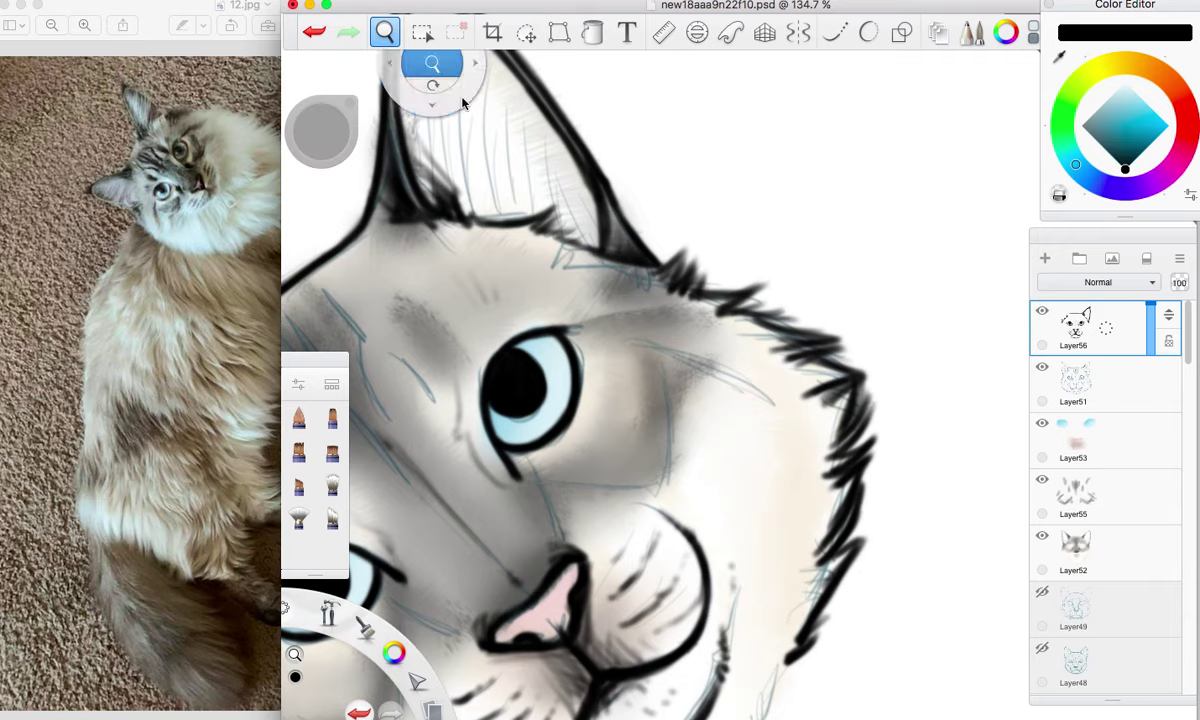
pyautogui.moveTo(660, 568)
pyautogui.mouseDown()
pyautogui.moveTo(720, 376)
pyautogui.moveTo(810, 300)
pyautogui.mouseUp()
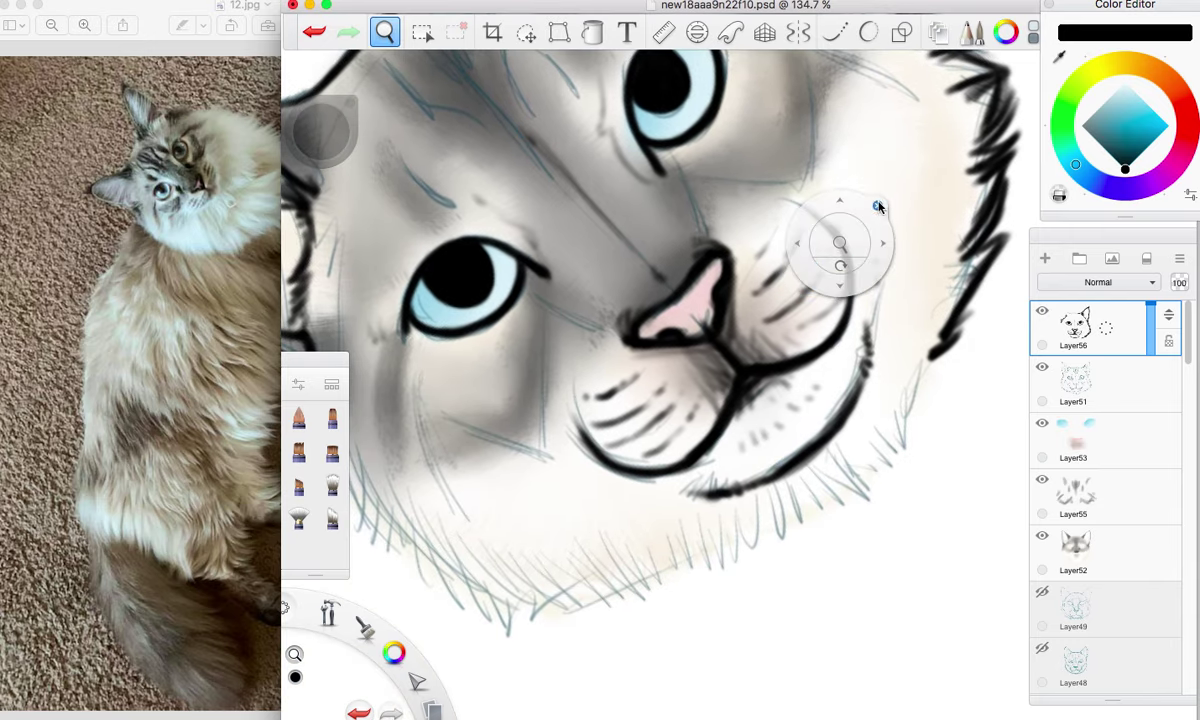
pyautogui.moveTo(932, 358)
pyautogui.mouseDown()
pyautogui.moveTo(918, 388)
pyautogui.moveTo(910, 372)
pyautogui.moveTo(893, 461)
pyautogui.moveTo(848, 490)
pyautogui.moveTo(898, 499)
pyautogui.mouseUp()
pyautogui.moveTo(764, 500)
pyautogui.mouseDown()
pyautogui.moveTo(818, 534)
pyautogui.moveTo(777, 493)
pyautogui.moveTo(866, 521)
pyautogui.moveTo(844, 504)
pyautogui.moveTo(790, 520)
pyautogui.moveTo(774, 512)
pyautogui.moveTo(842, 532)
pyautogui.moveTo(733, 419)
pyautogui.moveTo(699, 311)
pyautogui.moveTo(655, 393)
pyautogui.moveTo(754, 456)
pyautogui.moveTo(801, 531)
pyautogui.moveTo(760, 519)
pyautogui.moveTo(742, 531)
pyautogui.moveTo(785, 528)
pyautogui.mouseUp()
pyautogui.moveTo(710, 549)
pyautogui.mouseDown()
pyautogui.moveTo(768, 527)
pyautogui.moveTo(665, 548)
pyautogui.moveTo(640, 590)
pyautogui.moveTo(600, 580)
pyautogui.moveTo(532, 621)
pyautogui.moveTo(553, 588)
pyautogui.moveTo(588, 596)
pyautogui.mouseUp()
pyautogui.click(504, 470)
# Outline the left cheek with jagged black fur strokes from the left ear's base down to the jaw line.
pyautogui.click(384, 35)
pyautogui.moveTo(423, 90); pyautogui.dragTo(634, 90)
pyautogui.moveTo(611, 136); pyautogui.dragTo(509, 364)
pyautogui.click(580, 291)
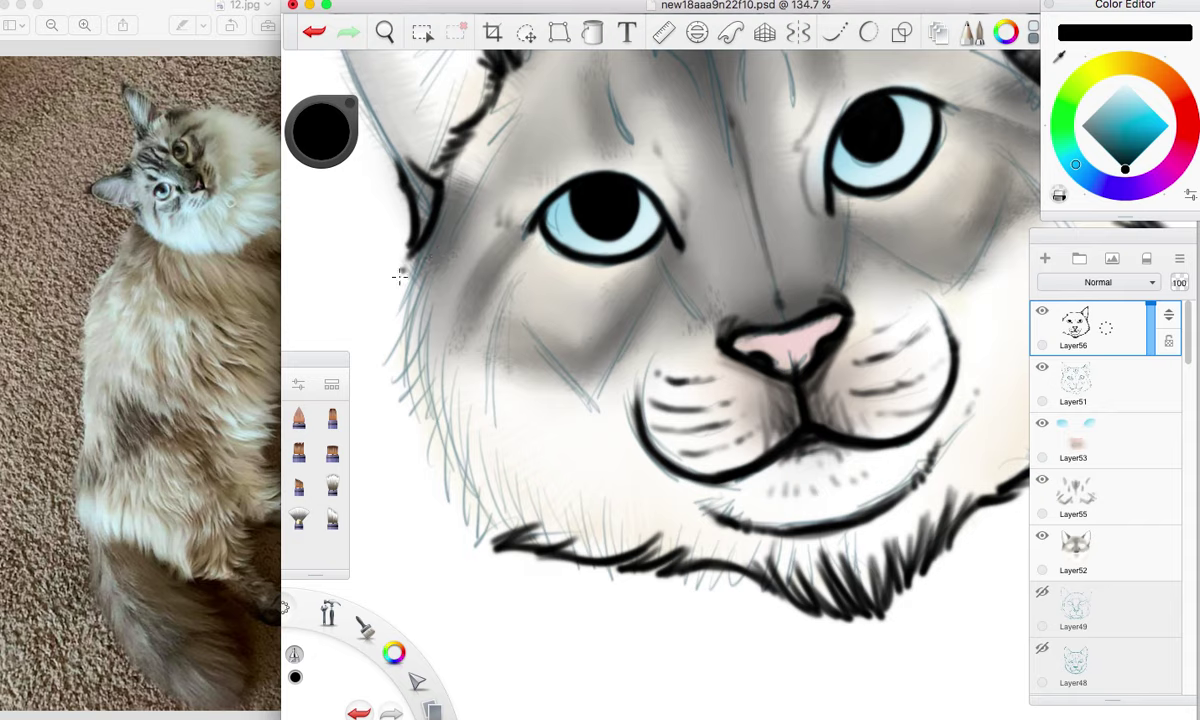
pyautogui.moveTo(420, 252)
pyautogui.mouseDown()
pyautogui.moveTo(392, 289)
pyautogui.moveTo(430, 260)
pyautogui.moveTo(391, 350)
pyautogui.moveTo(421, 301)
pyautogui.moveTo(383, 370)
pyautogui.moveTo(427, 319)
pyautogui.moveTo(392, 397)
pyautogui.moveTo(422, 358)
pyautogui.moveTo(405, 419)
pyautogui.moveTo(419, 365)
pyautogui.moveTo(410, 428)
pyautogui.moveTo(426, 389)
pyautogui.moveTo(412, 439)
pyautogui.moveTo(437, 410)
pyautogui.moveTo(423, 467)
pyautogui.moveTo(444, 423)
pyautogui.moveTo(434, 481)
pyautogui.moveTo(445, 525)
pyautogui.moveTo(468, 523)
pyautogui.moveTo(500, 482)
pyautogui.moveTo(476, 542)
pyautogui.moveTo(522, 500)
pyautogui.moveTo(482, 553)
pyautogui.moveTo(521, 519)
pyautogui.mouseUp()
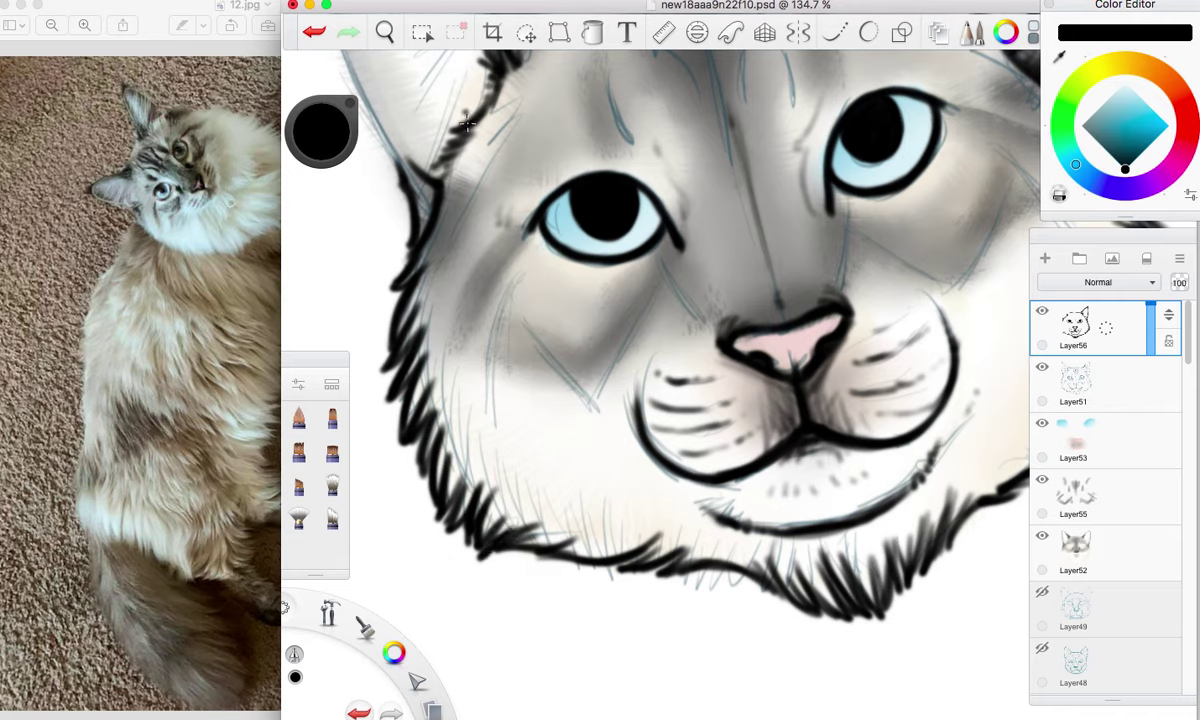
# Ink curved dark markings below the left eye's outer corner and furry dark patches beneath both inner eye corners.
pyautogui.moveTo(522, 239)
pyautogui.mouseDown()
pyautogui.moveTo(485, 285)
pyautogui.moveTo(488, 269)
pyautogui.moveTo(517, 241)
pyautogui.moveTo(459, 325)
pyautogui.moveTo(515, 238)
pyautogui.moveTo(457, 346)
pyautogui.moveTo(513, 248)
pyautogui.moveTo(478, 297)
pyautogui.moveTo(502, 262)
pyautogui.moveTo(465, 369)
pyautogui.moveTo(520, 251)
pyautogui.moveTo(472, 367)
pyautogui.moveTo(492, 294)
pyautogui.moveTo(473, 309)
pyautogui.moveTo(463, 372)
pyautogui.mouseUp()
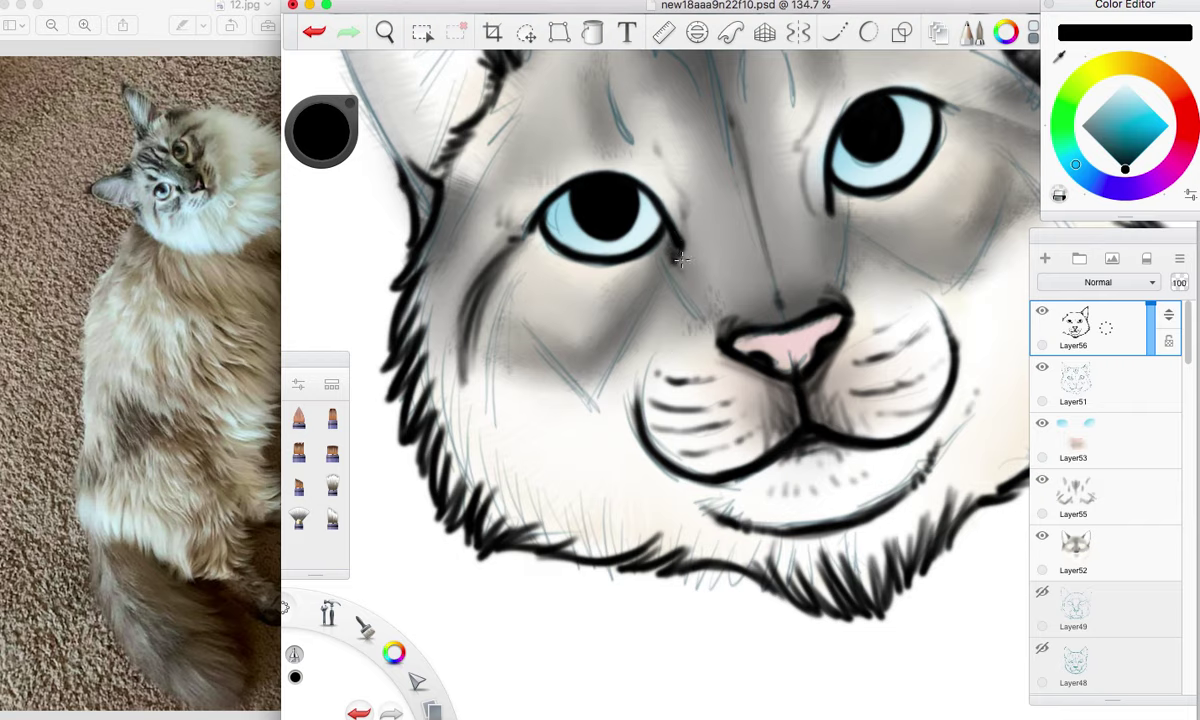
pyautogui.moveTo(690, 298)
pyautogui.mouseDown()
pyautogui.moveTo(676, 288)
pyautogui.moveTo(672, 245)
pyautogui.moveTo(674, 296)
pyautogui.moveTo(677, 247)
pyautogui.mouseUp()
pyautogui.moveTo(855, 228)
pyautogui.mouseDown()
pyautogui.moveTo(841, 200)
pyautogui.moveTo(858, 231)
pyautogui.moveTo(853, 253)
pyautogui.moveTo(838, 209)
pyautogui.moveTo(864, 252)
pyautogui.mouseUp()
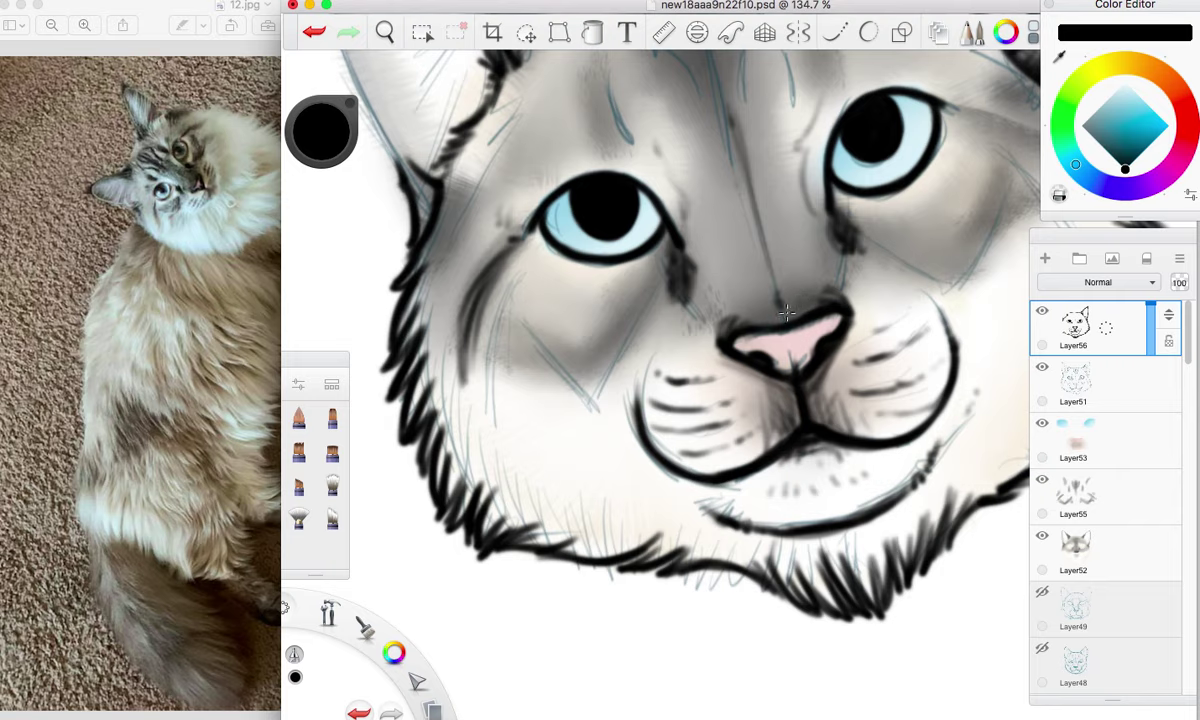
# Add fine dark fur strokes fanning upward from the nose's upper edge across the lower nose bridge.
pyautogui.moveTo(834, 272)
pyautogui.mouseDown()
pyautogui.moveTo(785, 254)
pyautogui.moveTo(769, 217)
pyautogui.moveTo(756, 290)
pyautogui.moveTo(745, 235)
pyautogui.moveTo(776, 292)
pyautogui.mouseUp()
pyautogui.moveTo(704, 293)
pyautogui.mouseDown()
pyautogui.moveTo(738, 236)
pyautogui.moveTo(757, 234)
pyautogui.moveTo(745, 273)
pyautogui.moveTo(750, 286)
pyautogui.moveTo(772, 274)
pyautogui.moveTo(772, 300)
pyautogui.moveTo(734, 268)
pyautogui.moveTo(767, 328)
pyautogui.mouseUp()
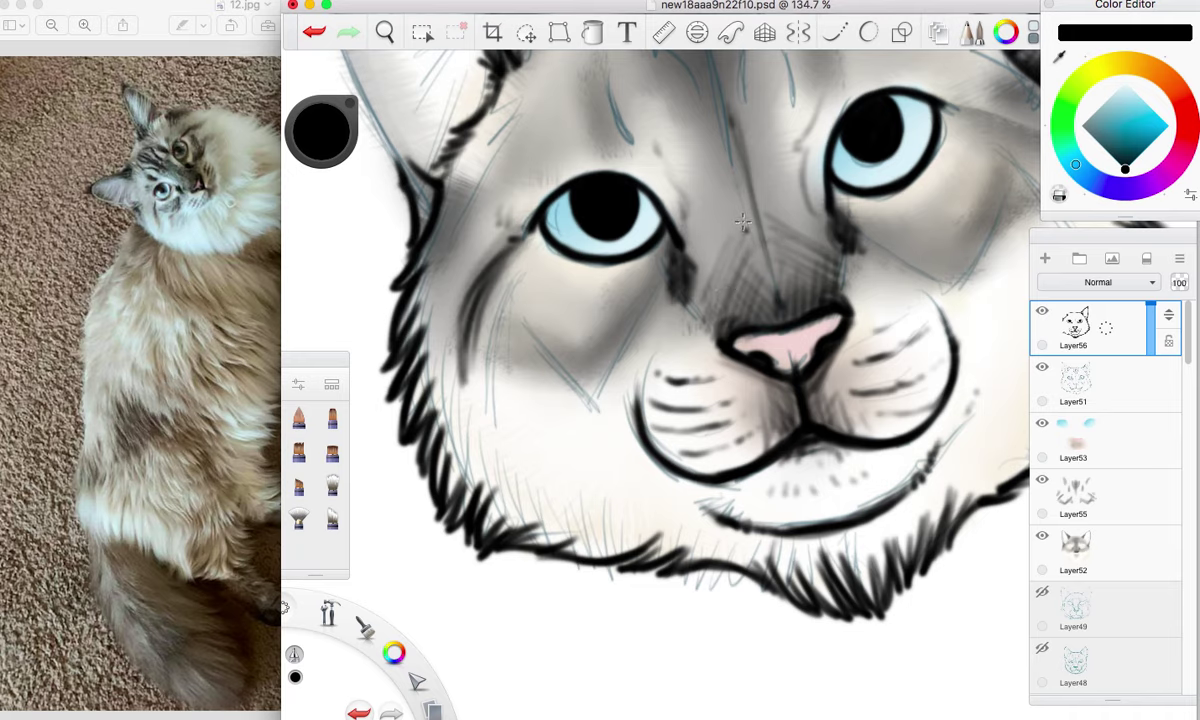
pyautogui.moveTo(783, 302); pyautogui.dragTo(770, 248)
pyautogui.click(722, 245)
pyautogui.moveTo(723, 234); pyautogui.dragTo(706, 201)
pyautogui.moveTo(724, 263); pyautogui.dragTo(696, 219)
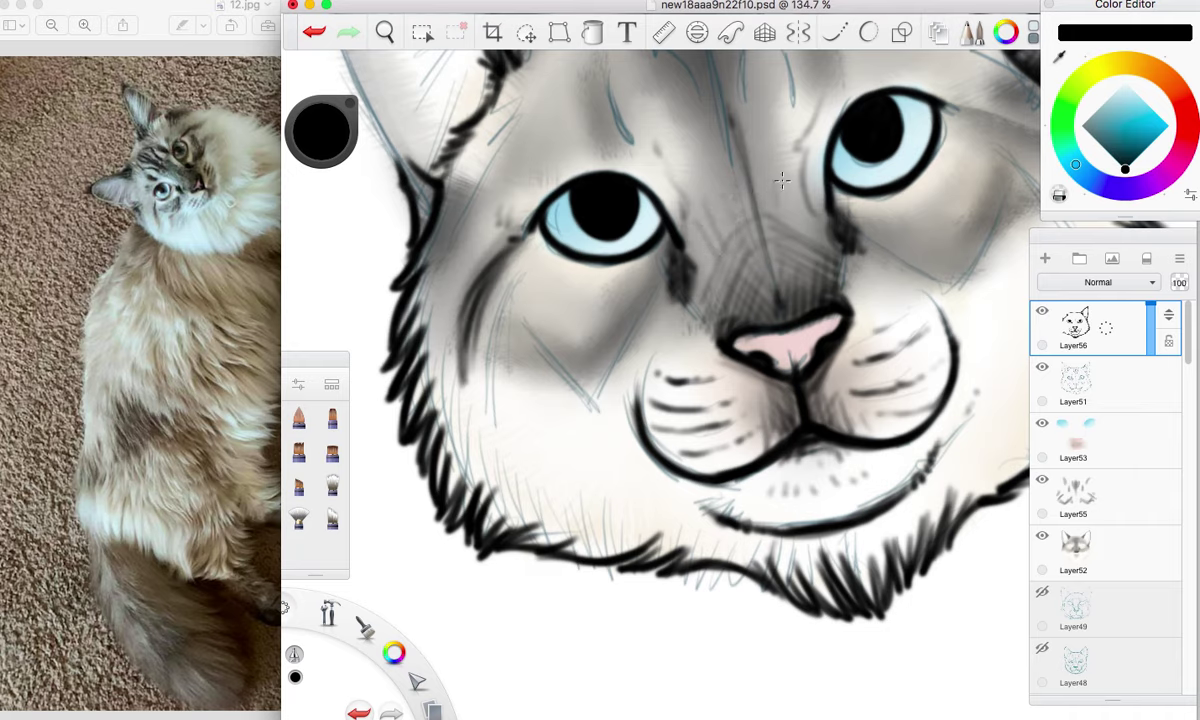
# Soften the fine dark fur strokes above the nose with the blending brush.
pyautogui.click(332, 485)
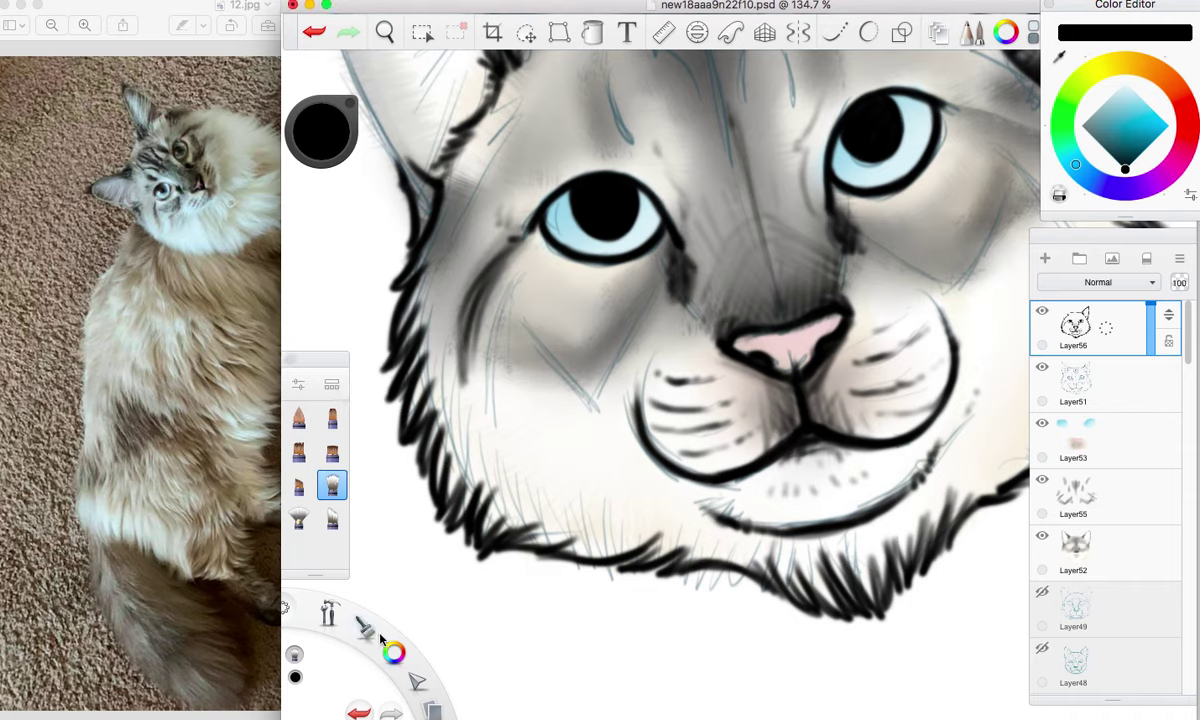
pyautogui.moveTo(378, 632)
pyautogui.click(414, 600)
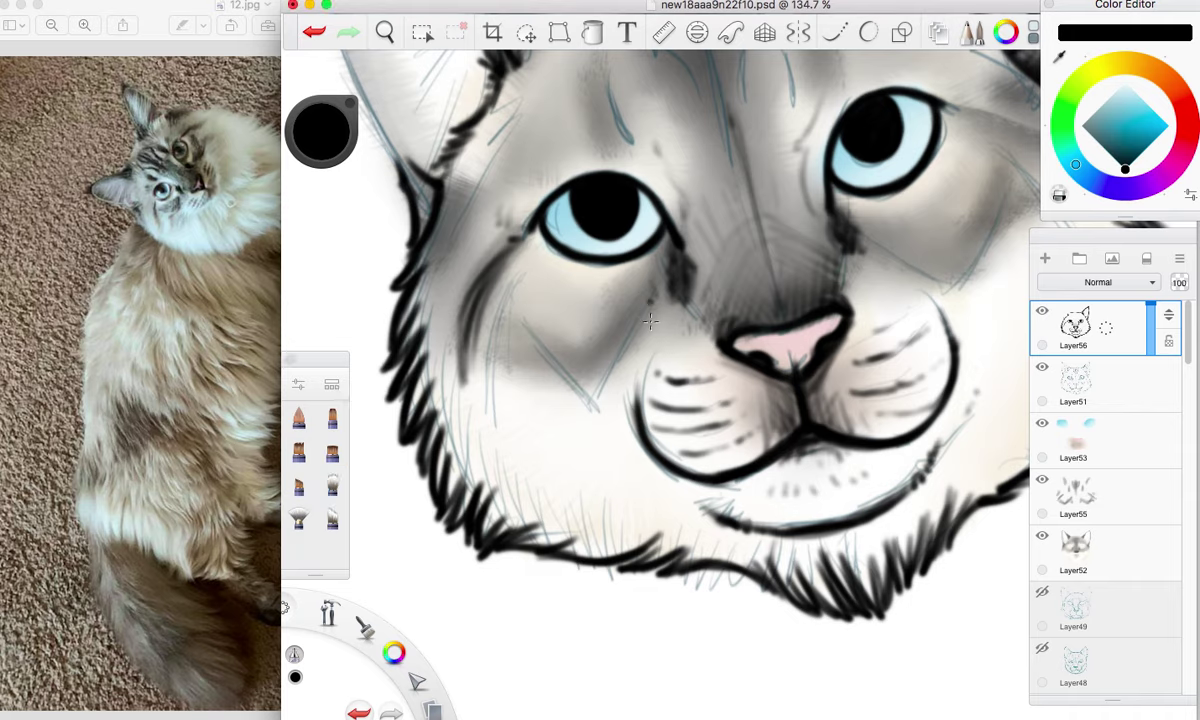
# Add fine diagonal fur strokes to the gray patch under the left eye and light strokes on the lower left cheek.
pyautogui.moveTo(650, 312)
pyautogui.mouseDown()
pyautogui.moveTo(610, 295)
pyautogui.moveTo(595, 310)
pyautogui.moveTo(609, 356)
pyautogui.moveTo(540, 342)
pyautogui.moveTo(559, 368)
pyautogui.mouseUp()
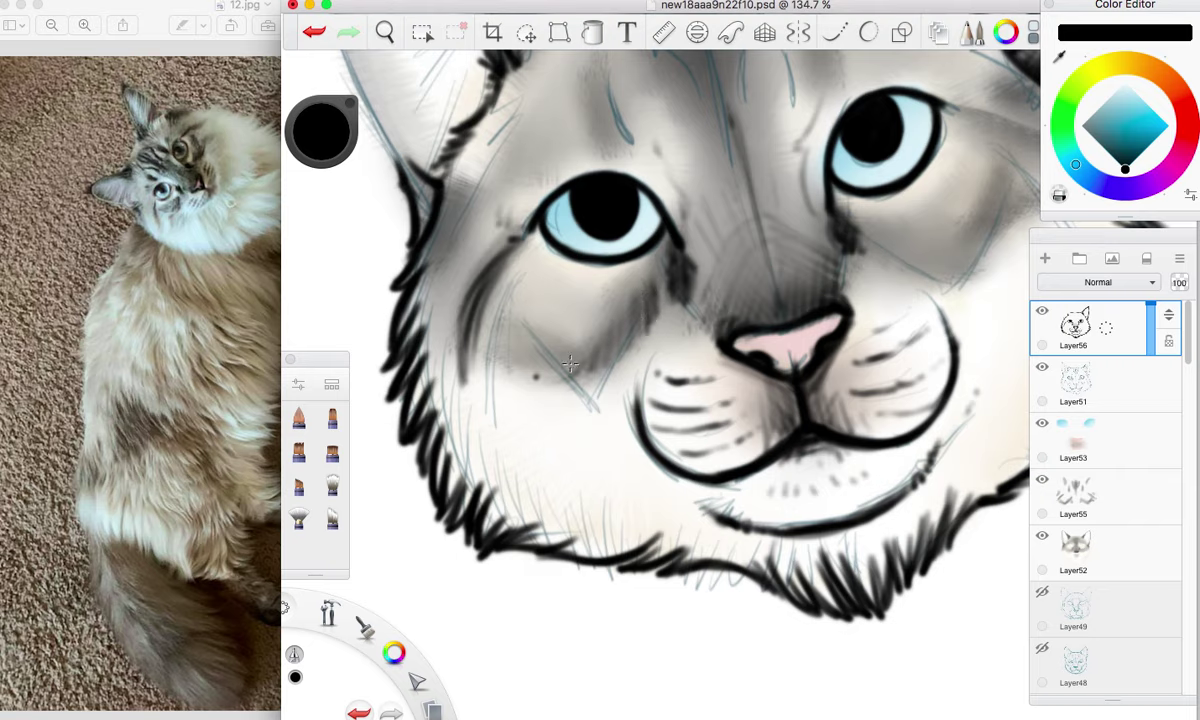
pyautogui.moveTo(638, 274)
pyautogui.mouseDown()
pyautogui.moveTo(593, 305)
pyautogui.moveTo(522, 317)
pyautogui.moveTo(568, 291)
pyautogui.moveTo(529, 316)
pyautogui.moveTo(533, 298)
pyautogui.moveTo(518, 296)
pyautogui.moveTo(611, 292)
pyautogui.moveTo(550, 293)
pyautogui.moveTo(654, 254)
pyautogui.moveTo(571, 294)
pyautogui.moveTo(646, 260)
pyautogui.moveTo(535, 291)
pyautogui.moveTo(624, 276)
pyautogui.moveTo(526, 336)
pyautogui.mouseUp()
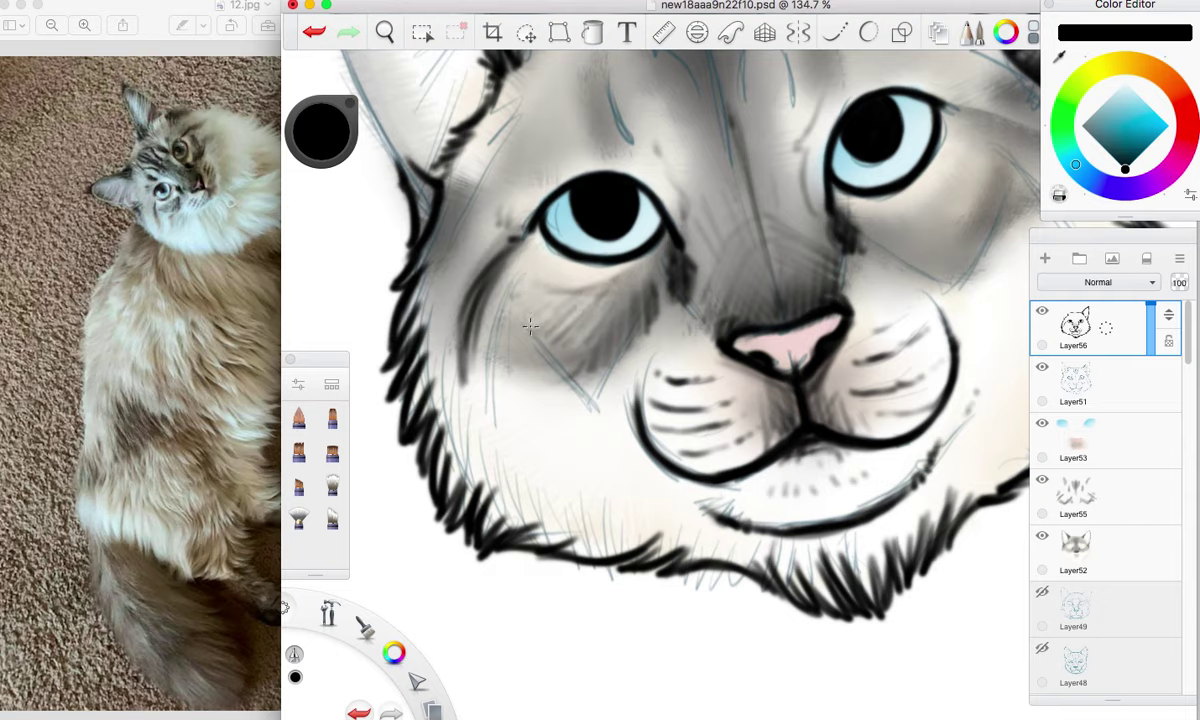
pyautogui.moveTo(556, 376)
pyautogui.mouseDown()
pyautogui.moveTo(533, 482)
pyautogui.moveTo(576, 394)
pyautogui.moveTo(565, 500)
pyautogui.mouseUp()
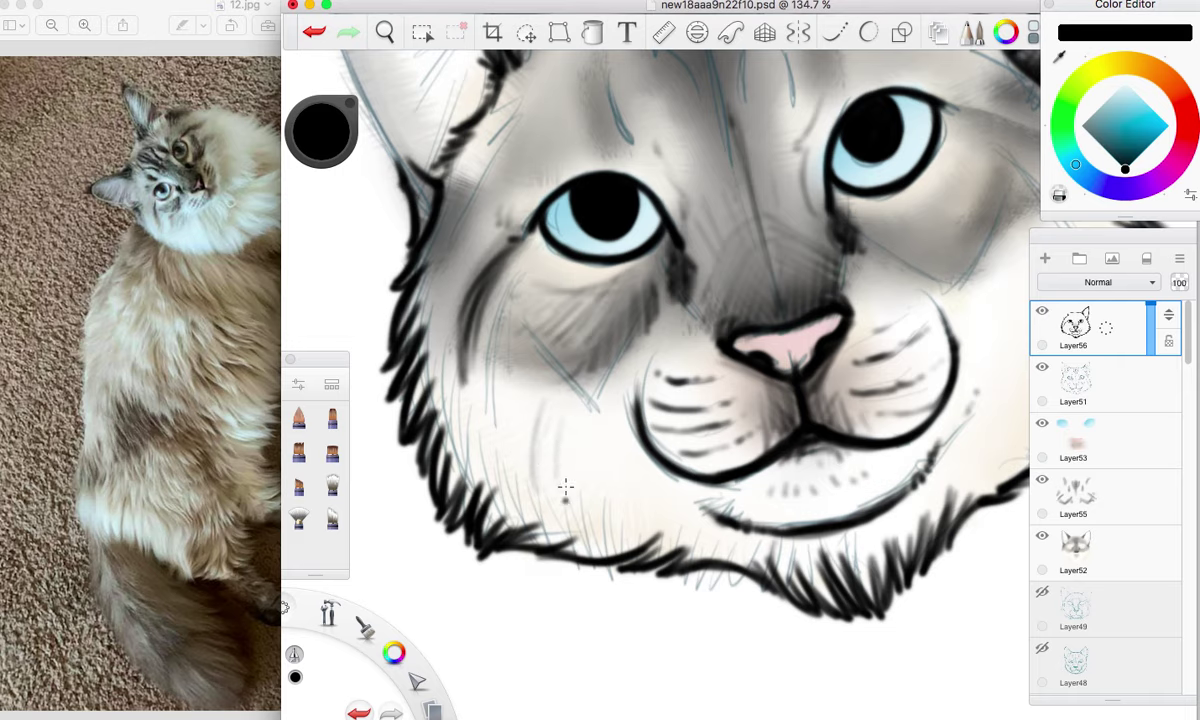
pyautogui.moveTo(496, 424)
pyautogui.mouseDown()
pyautogui.moveTo(501, 483)
pyautogui.moveTo(483, 464)
pyautogui.mouseUp()
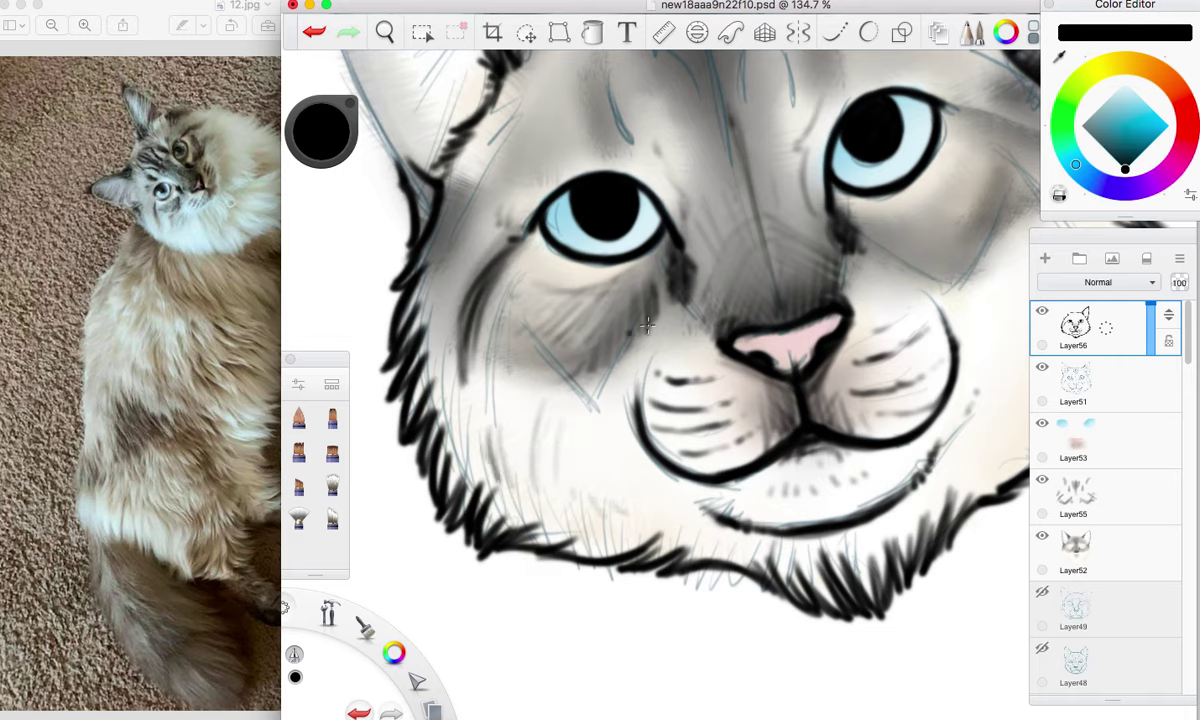
pyautogui.click(1041, 370)
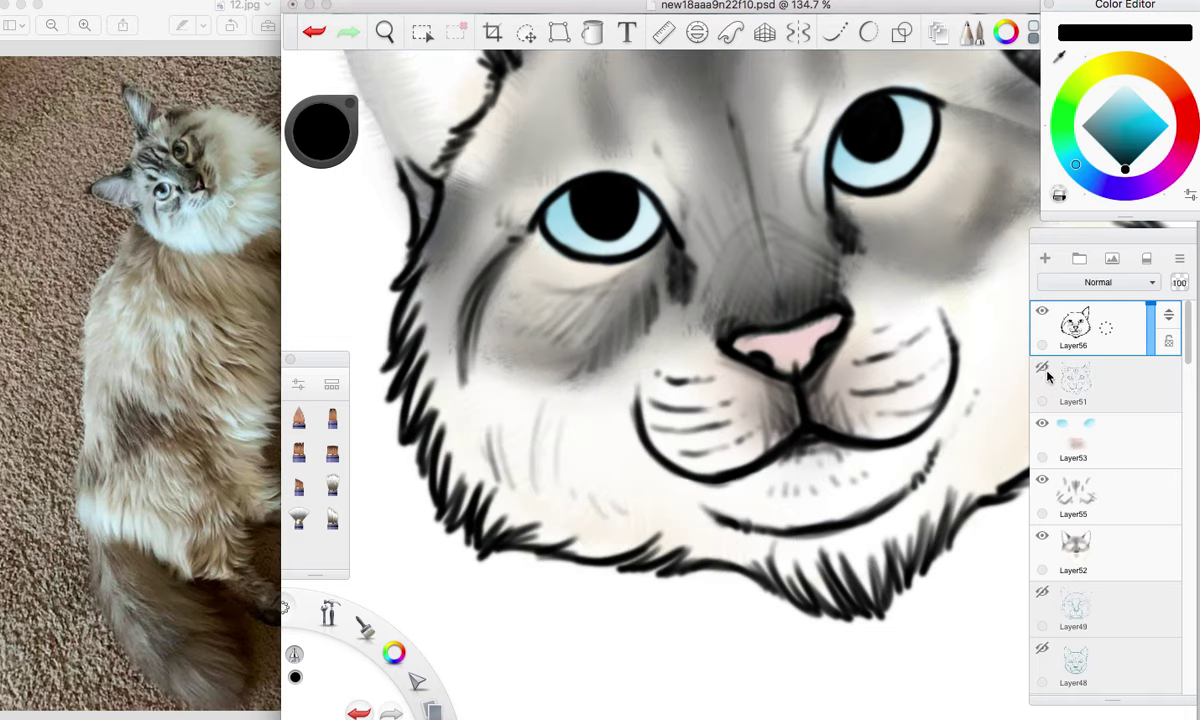
pyautogui.click(1042, 369)
pyautogui.moveTo(560, 314)
pyautogui.mouseDown()
pyautogui.moveTo(544, 376)
pyautogui.moveTo(510, 350)
pyautogui.mouseUp()
pyautogui.moveTo(582, 299); pyautogui.dragTo(542, 323)
pyautogui.moveTo(612, 265); pyautogui.dragTo(581, 302)
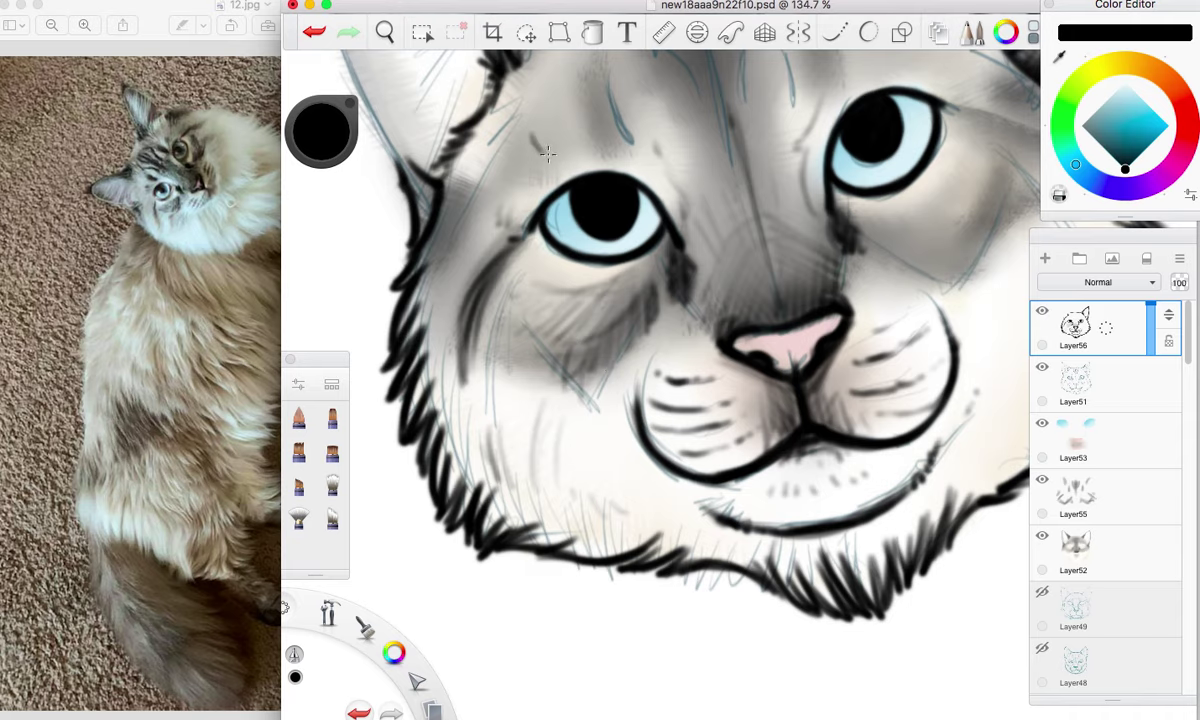
# Ink two small dark spots and a thick tapered brow marking above the left eye.
pyautogui.moveTo(534, 134); pyautogui.dragTo(530, 148)
pyautogui.moveTo(619, 104)
pyautogui.mouseDown()
pyautogui.moveTo(606, 90)
pyautogui.moveTo(611, 110)
pyautogui.moveTo(602, 88)
pyautogui.moveTo(598, 105)
pyautogui.moveTo(627, 148)
pyautogui.moveTo(550, 126)
pyautogui.moveTo(525, 146)
pyautogui.moveTo(506, 203)
pyautogui.mouseUp()
pyautogui.click(570, 120)
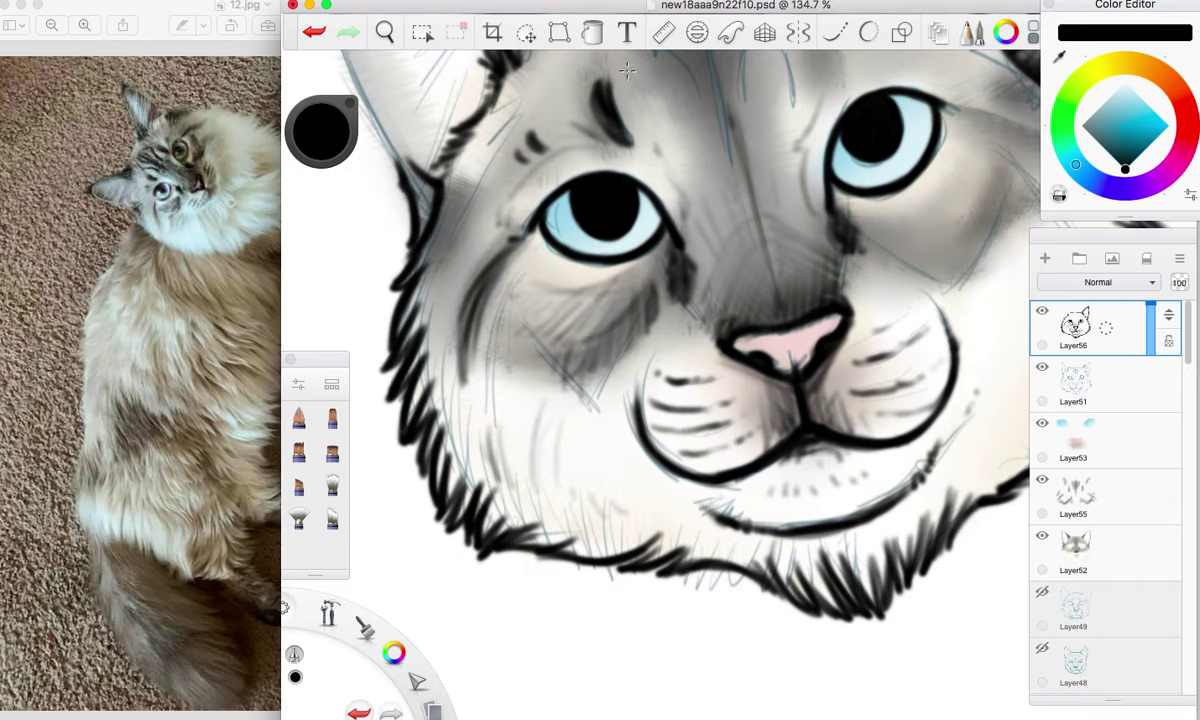
# Ink dark tapered brow markings above the right eye and a dark line running outward from its outer corner.
pyautogui.moveTo(660, 133)
pyautogui.mouseDown()
pyautogui.moveTo(684, 216)
pyautogui.moveTo(600, 370)
pyautogui.moveTo(550, 396)
pyautogui.mouseUp()
pyautogui.click(385, 33)
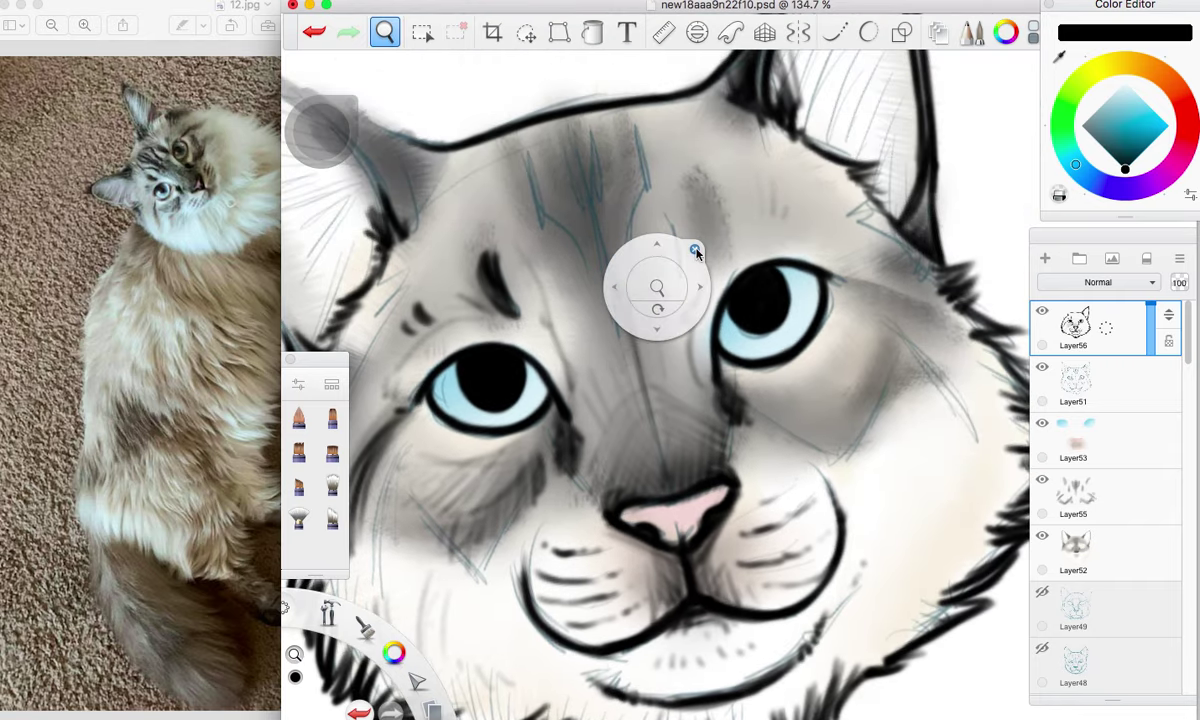
pyautogui.click(696, 251)
pyautogui.moveTo(708, 229); pyautogui.dragTo(708, 280)
pyautogui.moveTo(690, 208)
pyautogui.mouseDown()
pyautogui.moveTo(705, 254)
pyautogui.moveTo(705, 225)
pyautogui.moveTo(710, 263)
pyautogui.moveTo(693, 211)
pyautogui.moveTo(707, 268)
pyautogui.moveTo(689, 207)
pyautogui.mouseUp()
pyautogui.moveTo(708, 259)
pyautogui.mouseDown()
pyautogui.moveTo(697, 232)
pyautogui.moveTo(763, 228)
pyautogui.moveTo(770, 205)
pyautogui.mouseUp()
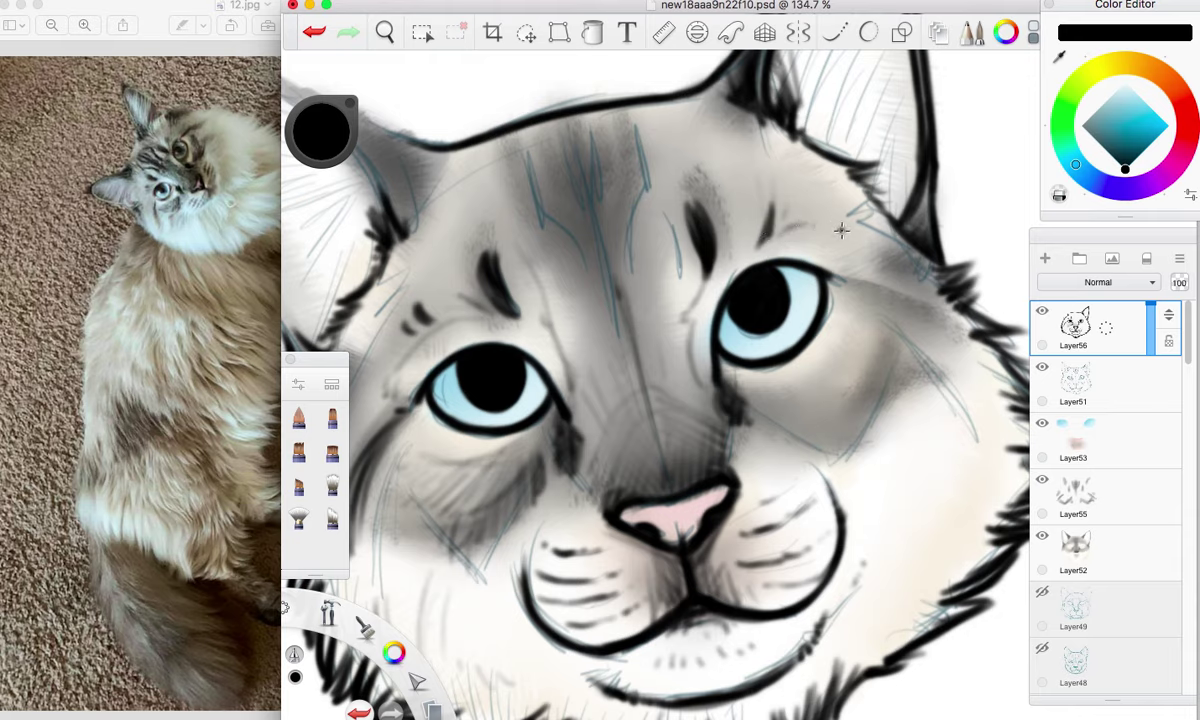
pyautogui.moveTo(832, 272)
pyautogui.mouseDown()
pyautogui.moveTo(921, 311)
pyautogui.moveTo(908, 330)
pyautogui.moveTo(921, 350)
pyautogui.moveTo(904, 315)
pyautogui.mouseUp()
pyautogui.moveTo(850, 276); pyautogui.dragTo(863, 281)
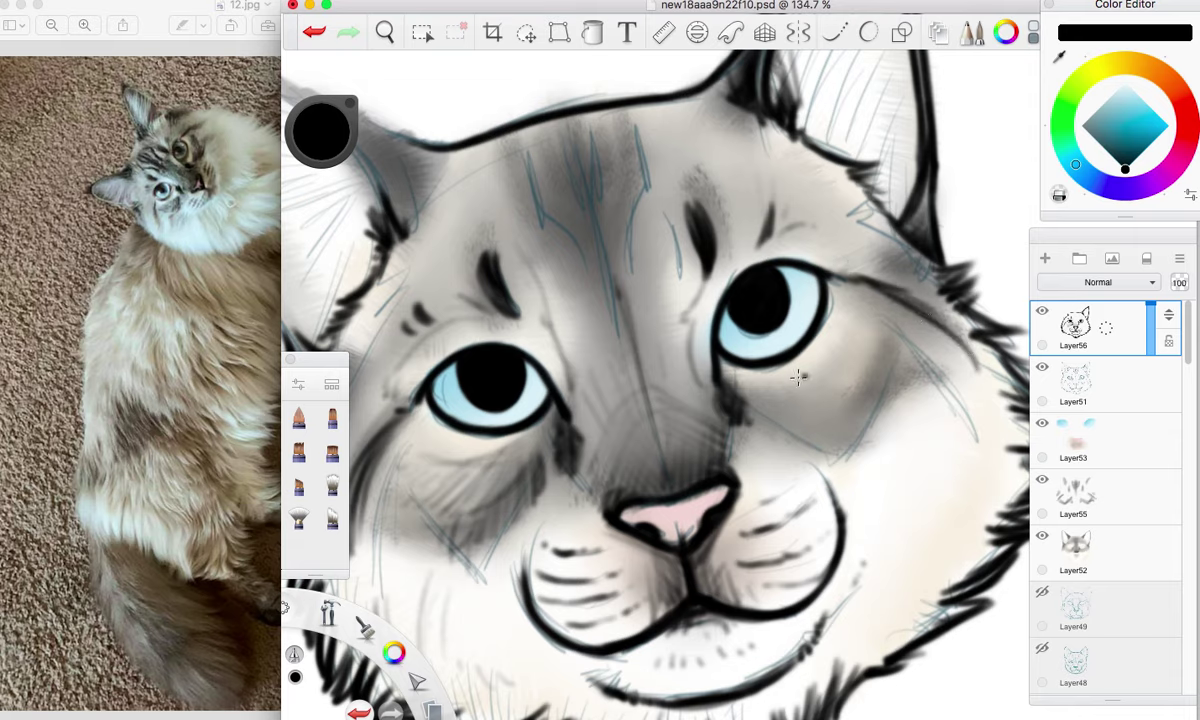
# Shade the gray patch under the right eye with fine fur strokes following its lower contour.
pyautogui.moveTo(688, 368); pyautogui.dragTo(780, 335)
pyautogui.moveTo(795, 436)
pyautogui.mouseDown()
pyautogui.moveTo(745, 412)
pyautogui.moveTo(712, 368)
pyautogui.mouseUp()
pyautogui.moveTo(740, 410); pyautogui.dragTo(686, 360)
pyautogui.moveTo(770, 428)
pyautogui.mouseDown()
pyautogui.moveTo(705, 362)
pyautogui.moveTo(750, 390)
pyautogui.mouseUp()
pyautogui.moveTo(810, 418); pyautogui.dragTo(774, 398)
pyautogui.moveTo(840, 376); pyautogui.dragTo(772, 402)
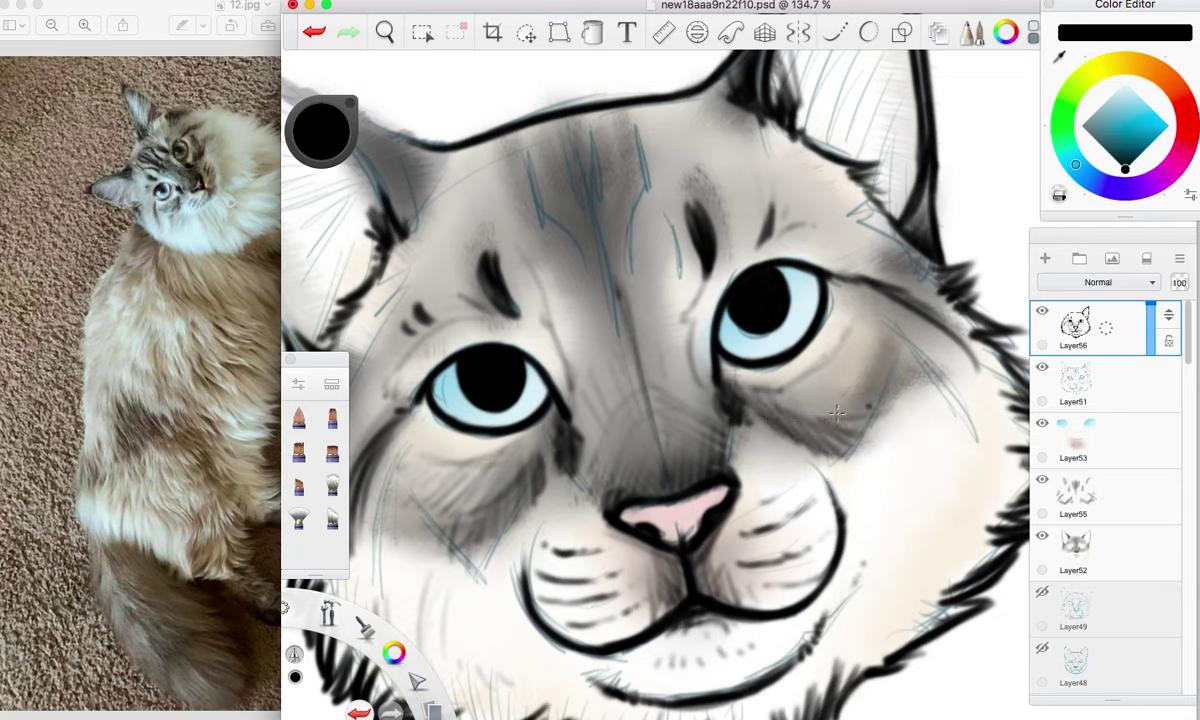
pyautogui.moveTo(850, 332); pyautogui.dragTo(805, 362)
pyautogui.moveTo(887, 335); pyautogui.dragTo(846, 402)
pyautogui.moveTo(867, 314)
pyautogui.mouseDown()
pyautogui.moveTo(850, 368)
pyautogui.moveTo(852, 326)
pyautogui.moveTo(853, 362)
pyautogui.mouseUp()
pyautogui.moveTo(800, 312)
pyautogui.mouseDown()
pyautogui.moveTo(790, 366)
pyautogui.moveTo(762, 396)
pyautogui.mouseUp()
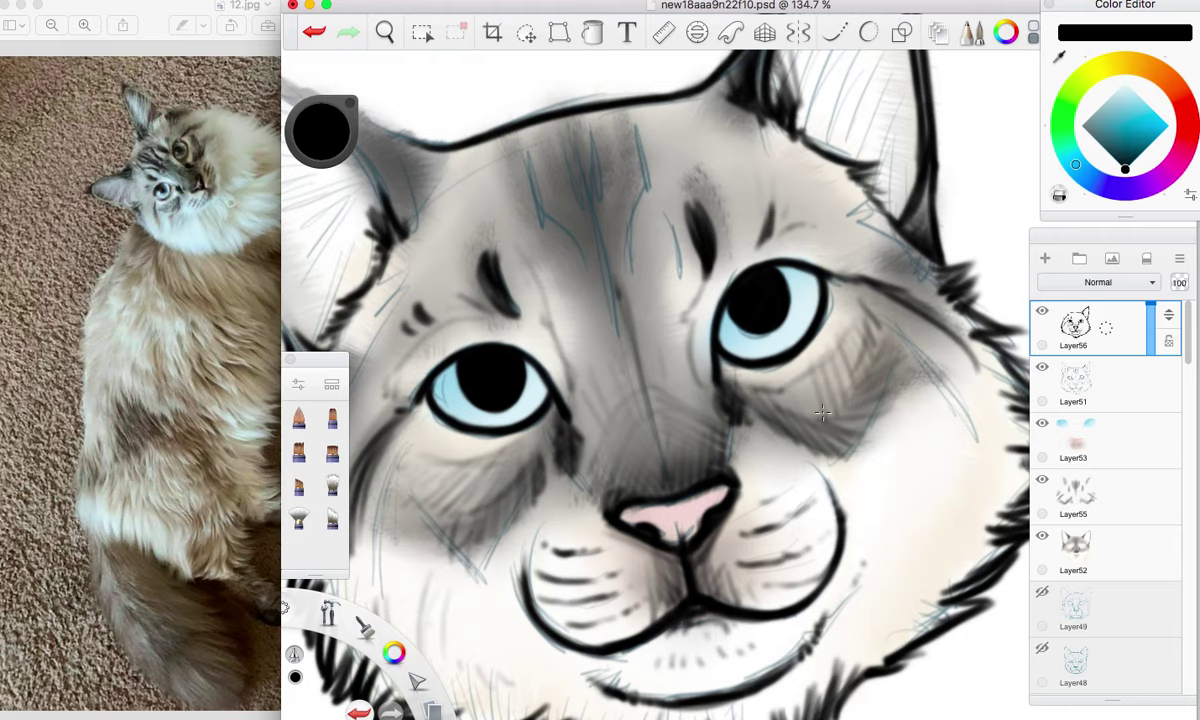
# Crosshatch the gray patches under both eyes with fine dark strokes.
pyautogui.moveTo(386, 436); pyautogui.dragTo(493, 507)
pyautogui.moveTo(788, 330); pyautogui.dragTo(738, 384)
pyautogui.moveTo(826, 320)
pyautogui.mouseDown()
pyautogui.moveTo(752, 388)
pyautogui.moveTo(780, 390)
pyautogui.mouseUp()
pyautogui.moveTo(844, 287); pyautogui.dragTo(812, 324)
pyautogui.moveTo(865, 345)
pyautogui.mouseDown()
pyautogui.moveTo(882, 314)
pyautogui.moveTo(838, 352)
pyautogui.moveTo(850, 366)
pyautogui.moveTo(802, 422)
pyautogui.moveTo(735, 410)
pyautogui.mouseUp()
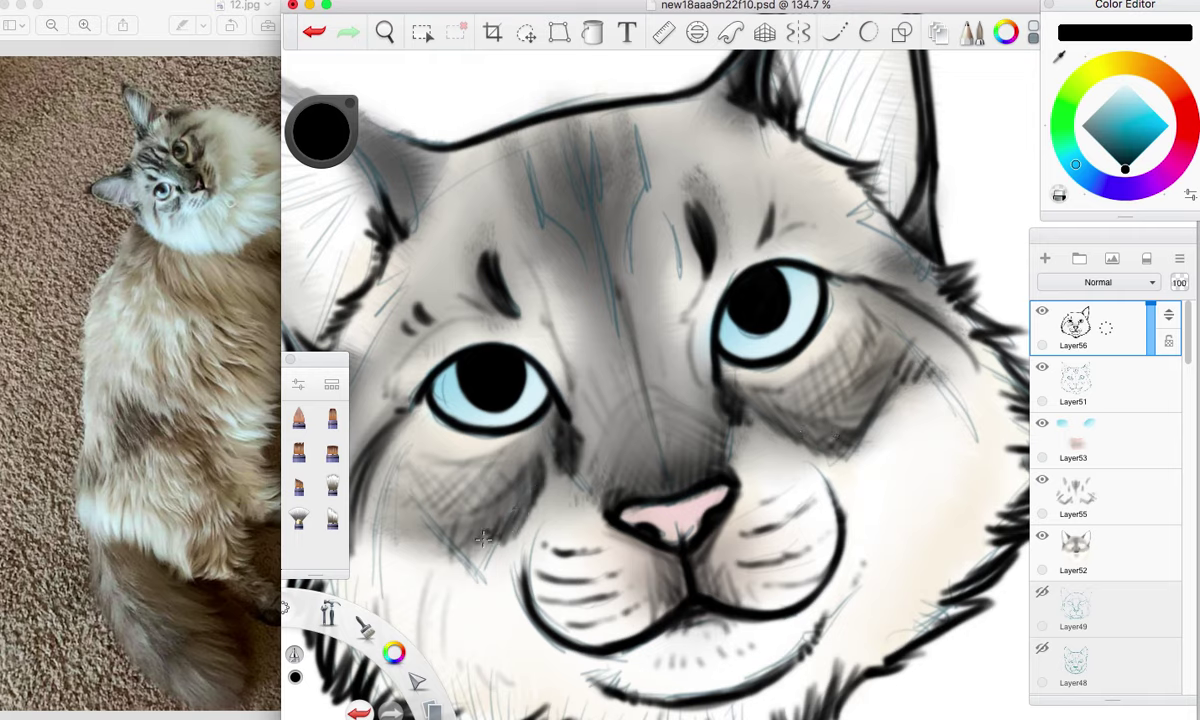
# Blend the crosshatching under both eyes into soft gray shading with the blending brush.
pyautogui.click(334, 488)
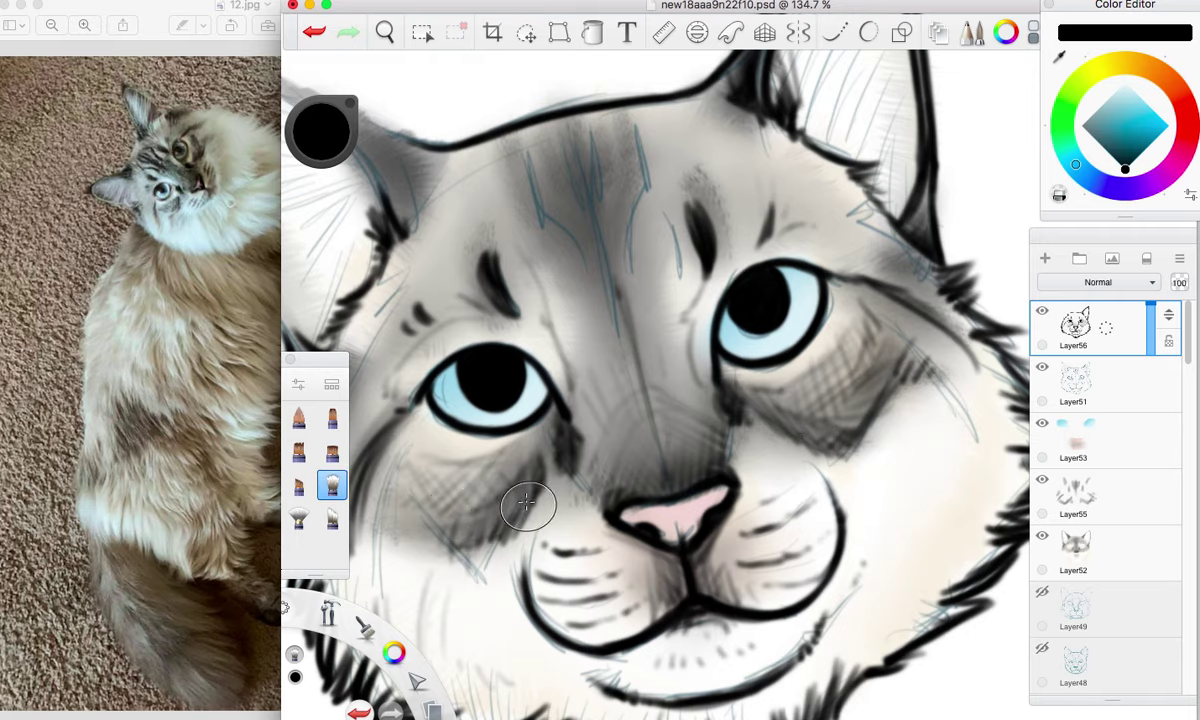
pyautogui.moveTo(466, 490); pyautogui.dragTo(456, 486)
pyautogui.moveTo(752, 396); pyautogui.dragTo(743, 382)
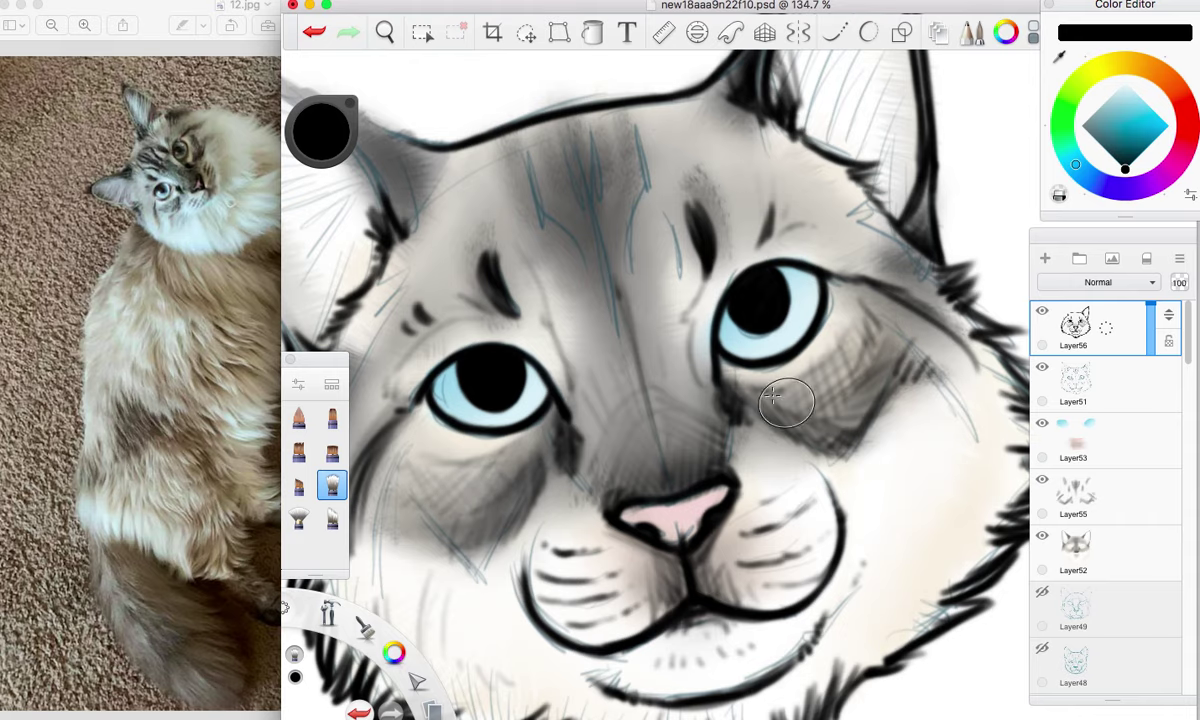
pyautogui.moveTo(802, 336); pyautogui.dragTo(800, 402)
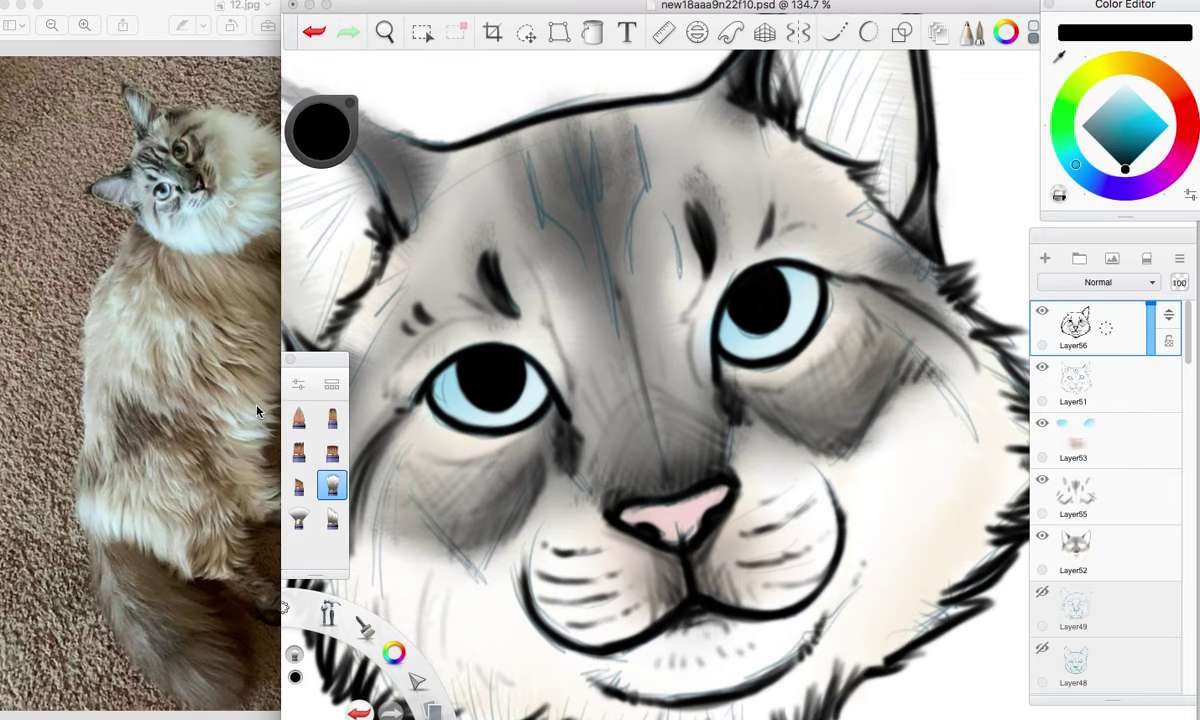
# Ink the branching central forehead stripe in black, flanked by a long curved stripe on each side.
pyautogui.moveTo(364, 627); pyautogui.dragTo(402, 604)
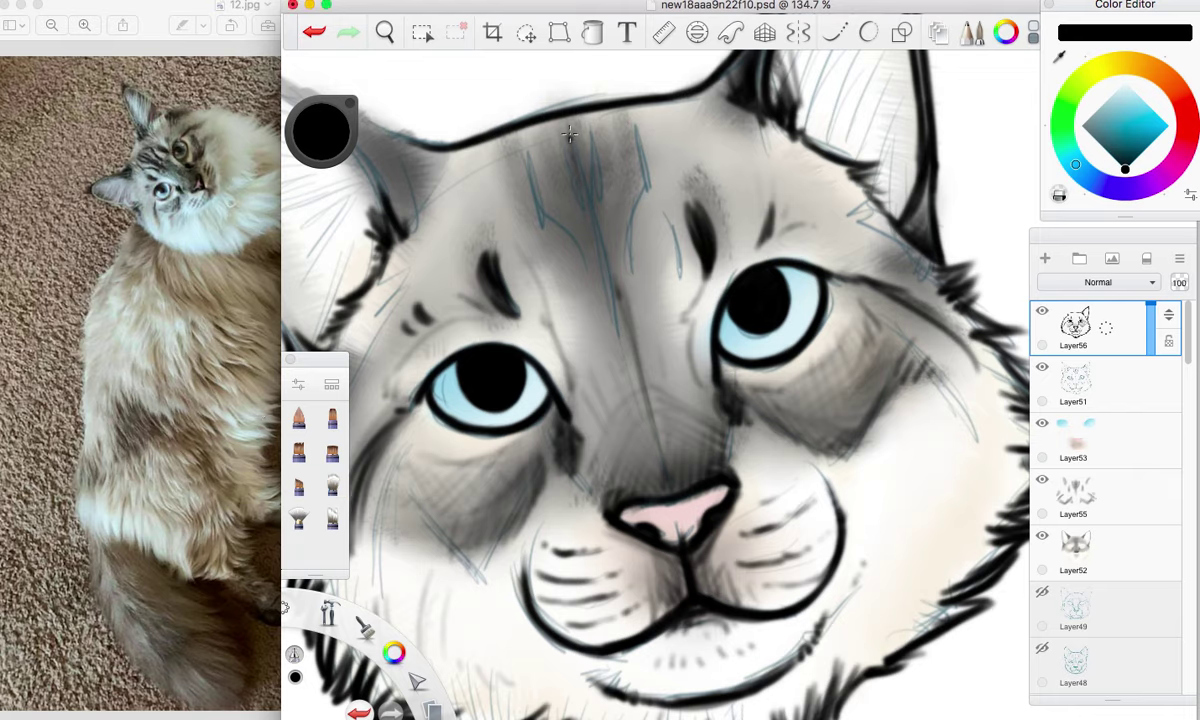
pyautogui.moveTo(572, 148); pyautogui.dragTo(590, 225)
pyautogui.moveTo(566, 122); pyautogui.dragTo(598, 243)
pyautogui.moveTo(613, 297); pyautogui.dragTo(601, 241)
pyautogui.moveTo(579, 154); pyautogui.dragTo(631, 330)
pyautogui.moveTo(625, 305)
pyautogui.mouseDown()
pyautogui.moveTo(613, 203)
pyautogui.moveTo(606, 243)
pyautogui.moveTo(605, 152)
pyautogui.moveTo(597, 201)
pyautogui.moveTo(592, 138)
pyautogui.moveTo(593, 203)
pyautogui.moveTo(553, 133)
pyautogui.moveTo(588, 210)
pyautogui.moveTo(551, 127)
pyautogui.moveTo(593, 215)
pyautogui.mouseUp()
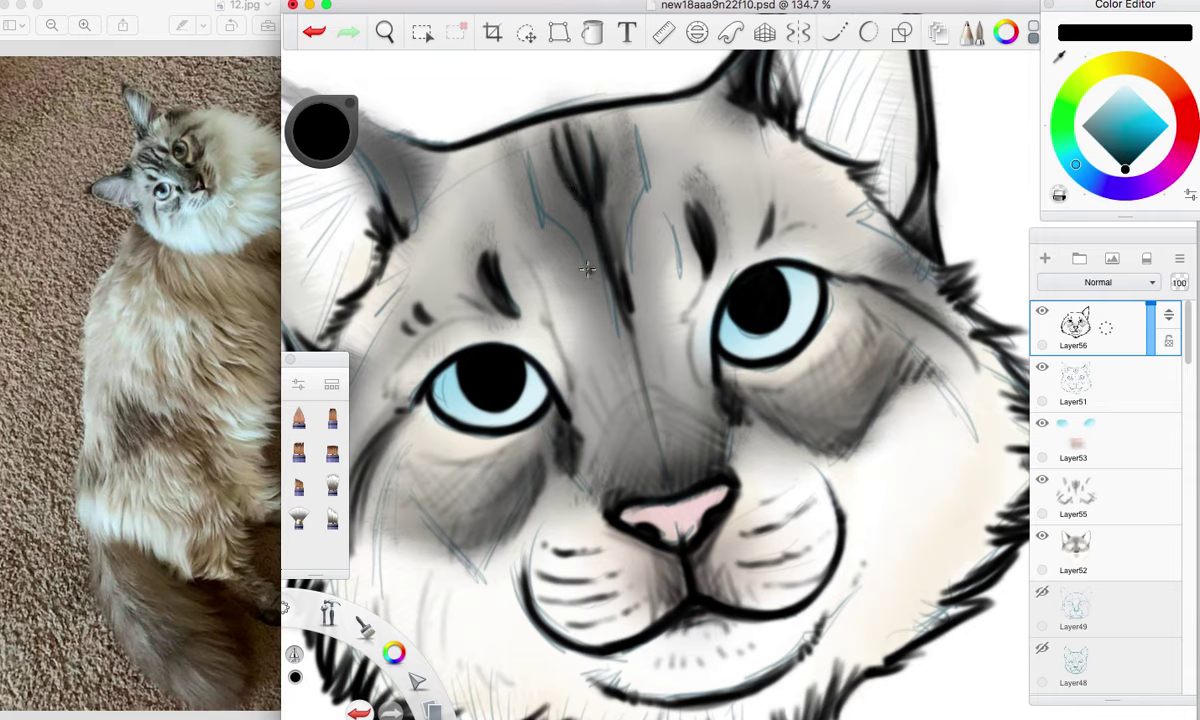
pyautogui.moveTo(580, 258)
pyautogui.mouseDown()
pyautogui.moveTo(594, 286)
pyautogui.moveTo(526, 180)
pyautogui.moveTo(531, 205)
pyautogui.moveTo(529, 149)
pyautogui.moveTo(541, 230)
pyautogui.moveTo(537, 122)
pyautogui.moveTo(540, 232)
pyautogui.moveTo(532, 132)
pyautogui.moveTo(536, 215)
pyautogui.moveTo(528, 151)
pyautogui.moveTo(532, 189)
pyautogui.moveTo(600, 293)
pyautogui.moveTo(632, 199)
pyautogui.moveTo(648, 245)
pyautogui.moveTo(637, 259)
pyautogui.moveTo(634, 248)
pyautogui.moveTo(634, 265)
pyautogui.moveTo(649, 187)
pyautogui.moveTo(638, 214)
pyautogui.moveTo(641, 137)
pyautogui.moveTo(626, 111)
pyautogui.moveTo(647, 148)
pyautogui.moveTo(638, 205)
pyautogui.mouseUp()
pyautogui.moveTo(631, 118)
pyautogui.mouseDown()
pyautogui.moveTo(637, 210)
pyautogui.moveTo(632, 120)
pyautogui.moveTo(637, 130)
pyautogui.moveTo(612, 103)
pyautogui.moveTo(653, 166)
pyautogui.mouseUp()
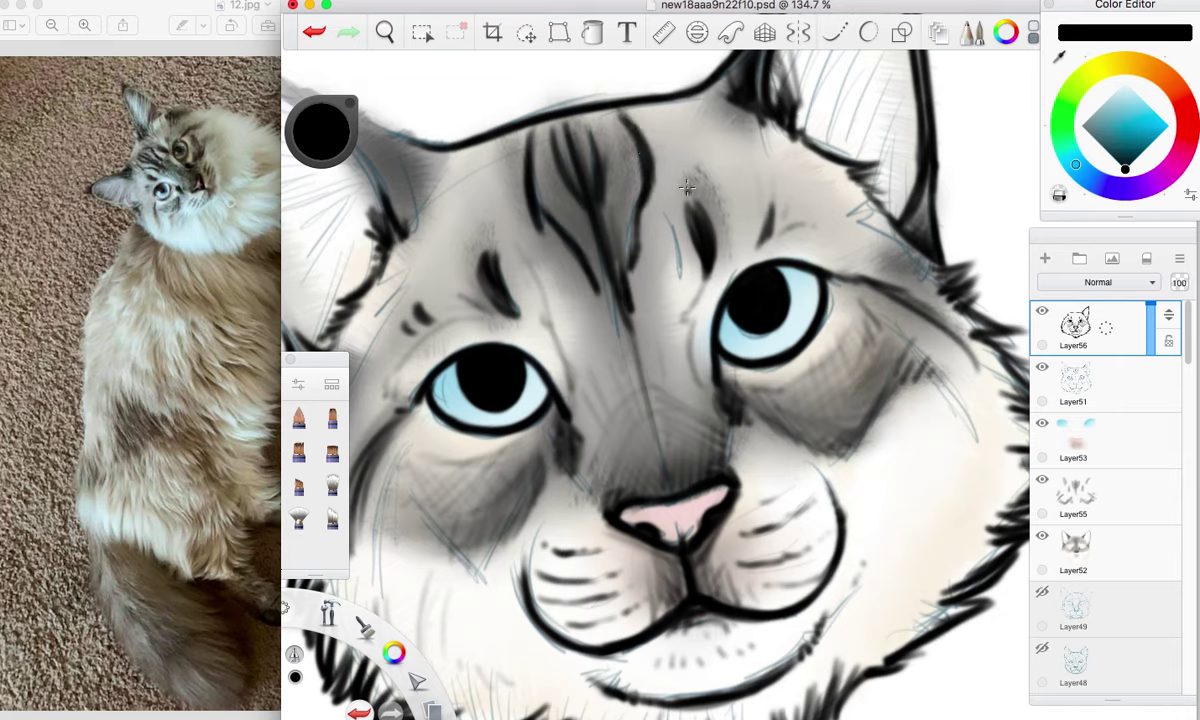
# Outline the inside of the left ear in black, from its tip down both edges to the base.
pyautogui.moveTo(439, 165)
pyautogui.mouseDown()
pyautogui.moveTo(412, 160)
pyautogui.moveTo(407, 222)
pyautogui.moveTo(385, 175)
pyautogui.moveTo(400, 160)
pyautogui.moveTo(436, 160)
pyautogui.moveTo(702, 289)
pyautogui.moveTo(687, 270)
pyautogui.mouseUp()
pyautogui.click(387, 35)
pyautogui.click(688, 272)
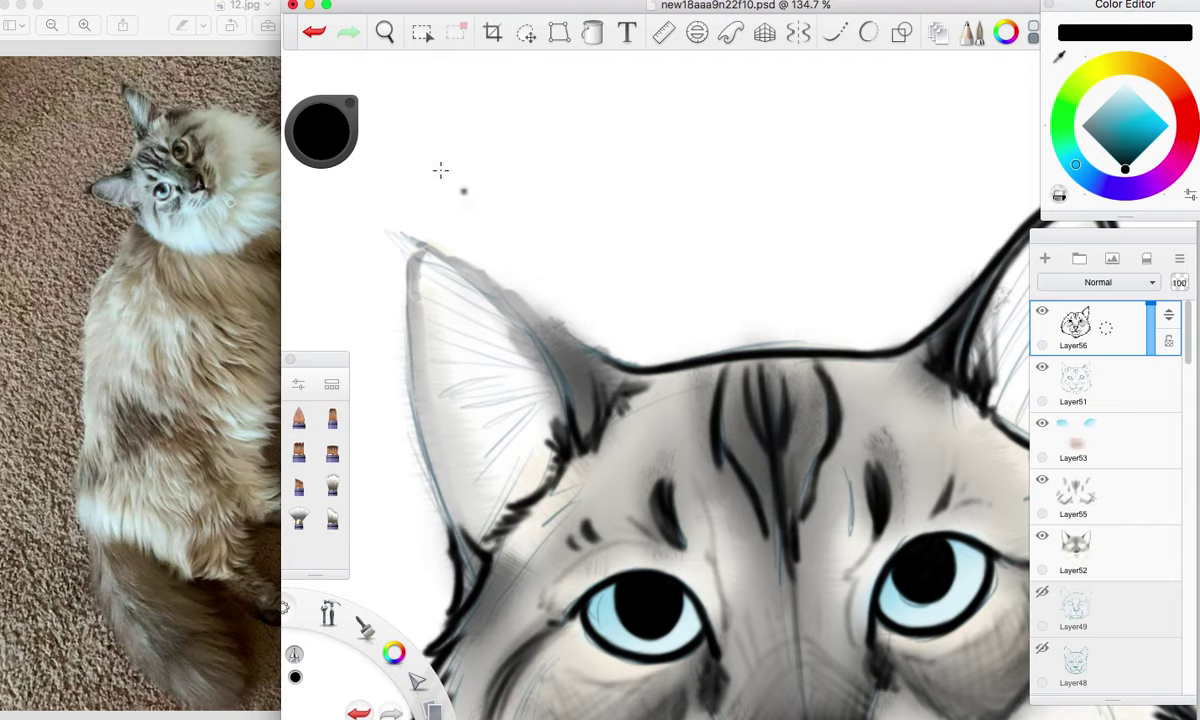
pyautogui.moveTo(401, 227)
pyautogui.mouseDown()
pyautogui.moveTo(490, 312)
pyautogui.moveTo(515, 360)
pyautogui.mouseUp()
pyautogui.moveTo(455, 272)
pyautogui.mouseDown()
pyautogui.moveTo(552, 402)
pyautogui.moveTo(483, 303)
pyautogui.moveTo(427, 252)
pyautogui.moveTo(410, 252)
pyautogui.moveTo(400, 292)
pyautogui.moveTo(410, 390)
pyautogui.moveTo(425, 460)
pyautogui.moveTo(471, 537)
pyautogui.mouseUp()
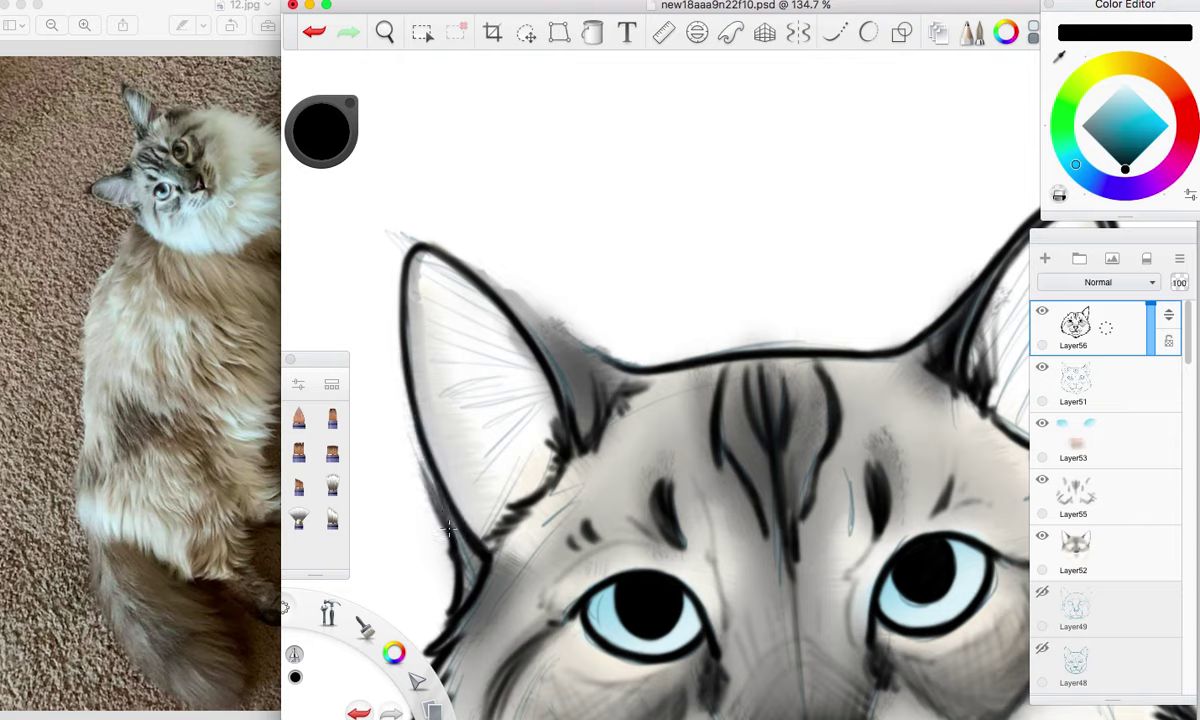
# Ink a second black line along the left ear's outer edge, from the base up to the tip.
pyautogui.moveTo(448, 528); pyautogui.dragTo(404, 420)
pyautogui.moveTo(410, 490); pyautogui.dragTo(394, 348)
pyautogui.moveTo(396, 445); pyautogui.dragTo(396, 293)
pyautogui.moveTo(400, 392); pyautogui.dragTo(395, 268)
pyautogui.moveTo(396, 360); pyautogui.dragTo(397, 256)
pyautogui.moveTo(392, 316)
pyautogui.mouseDown()
pyautogui.moveTo(407, 240)
pyautogui.moveTo(393, 313)
pyautogui.mouseUp()
pyautogui.moveTo(404, 252)
pyautogui.mouseDown()
pyautogui.moveTo(395, 312)
pyautogui.moveTo(409, 406)
pyautogui.mouseUp()
pyautogui.moveTo(388, 239); pyautogui.dragTo(388, 228)
pyautogui.moveTo(396, 350)
pyautogui.mouseDown()
pyautogui.moveTo(417, 467)
pyautogui.moveTo(394, 370)
pyautogui.moveTo(433, 504)
pyautogui.mouseUp()
pyautogui.moveTo(397, 384); pyautogui.dragTo(436, 512)
pyautogui.moveTo(396, 360); pyautogui.dragTo(428, 498)
pyautogui.click(388, 231)
# Ink a second black line around the left ear's tip and along its upper edge to the top of the head.
pyautogui.moveTo(366, 629); pyautogui.dragTo(397, 672)
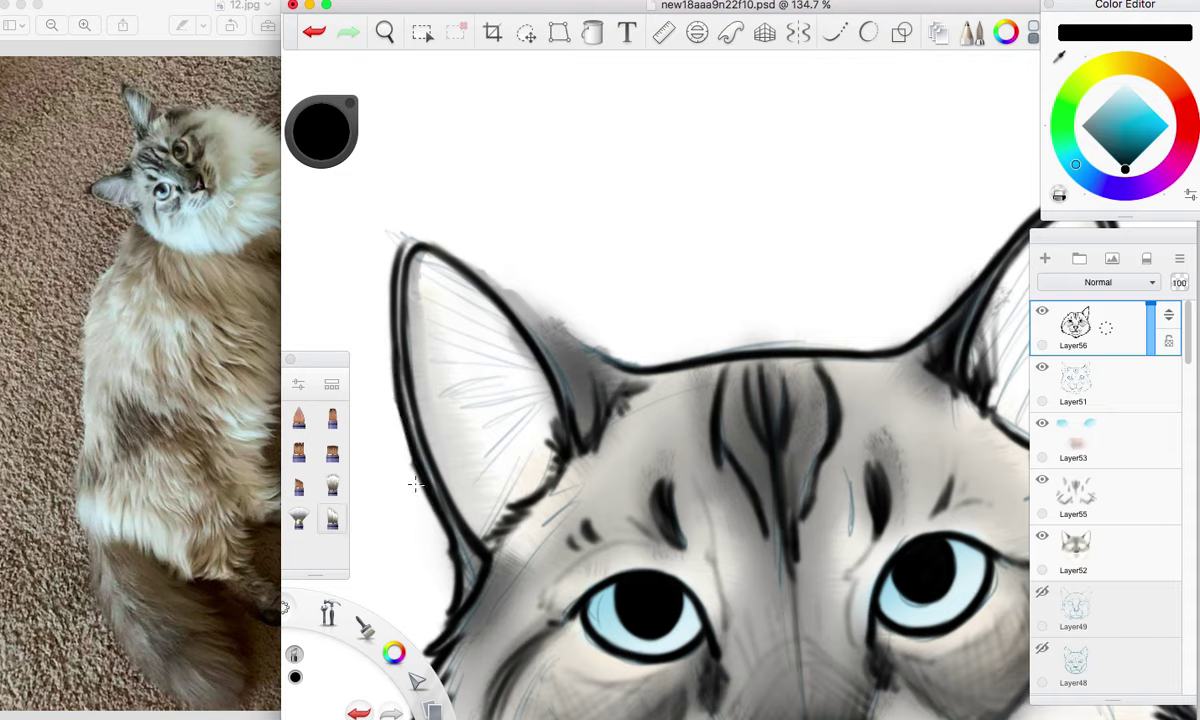
pyautogui.moveTo(366, 629); pyautogui.dragTo(371, 582)
pyautogui.moveTo(409, 240)
pyautogui.mouseDown()
pyautogui.moveTo(462, 243)
pyautogui.moveTo(425, 257)
pyautogui.moveTo(408, 249)
pyautogui.moveTo(435, 236)
pyautogui.moveTo(454, 248)
pyautogui.moveTo(421, 237)
pyautogui.moveTo(476, 263)
pyautogui.moveTo(425, 230)
pyautogui.moveTo(507, 304)
pyautogui.mouseUp()
pyautogui.moveTo(433, 237)
pyautogui.mouseDown()
pyautogui.moveTo(520, 332)
pyautogui.moveTo(534, 368)
pyautogui.mouseUp()
pyautogui.moveTo(470, 280); pyautogui.dragTo(546, 388)
pyautogui.moveTo(512, 315); pyautogui.dragTo(581, 432)
pyautogui.moveTo(428, 236); pyautogui.dragTo(538, 333)
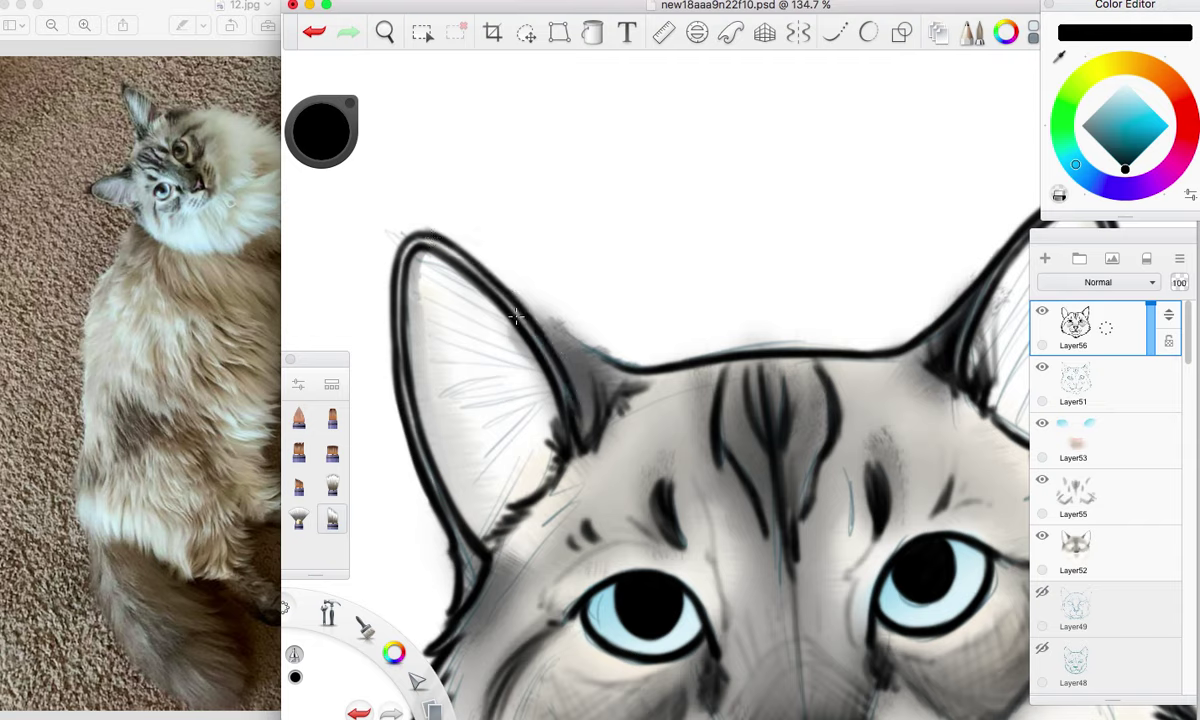
pyautogui.moveTo(455, 240); pyautogui.dragTo(545, 325)
pyautogui.moveTo(460, 262); pyautogui.dragTo(612, 364)
# Build up a pointed tuft of dark fur at the left ear's tip.
pyautogui.moveTo(508, 286)
pyautogui.mouseDown()
pyautogui.moveTo(533, 307)
pyautogui.moveTo(372, 193)
pyautogui.moveTo(401, 234)
pyautogui.mouseUp()
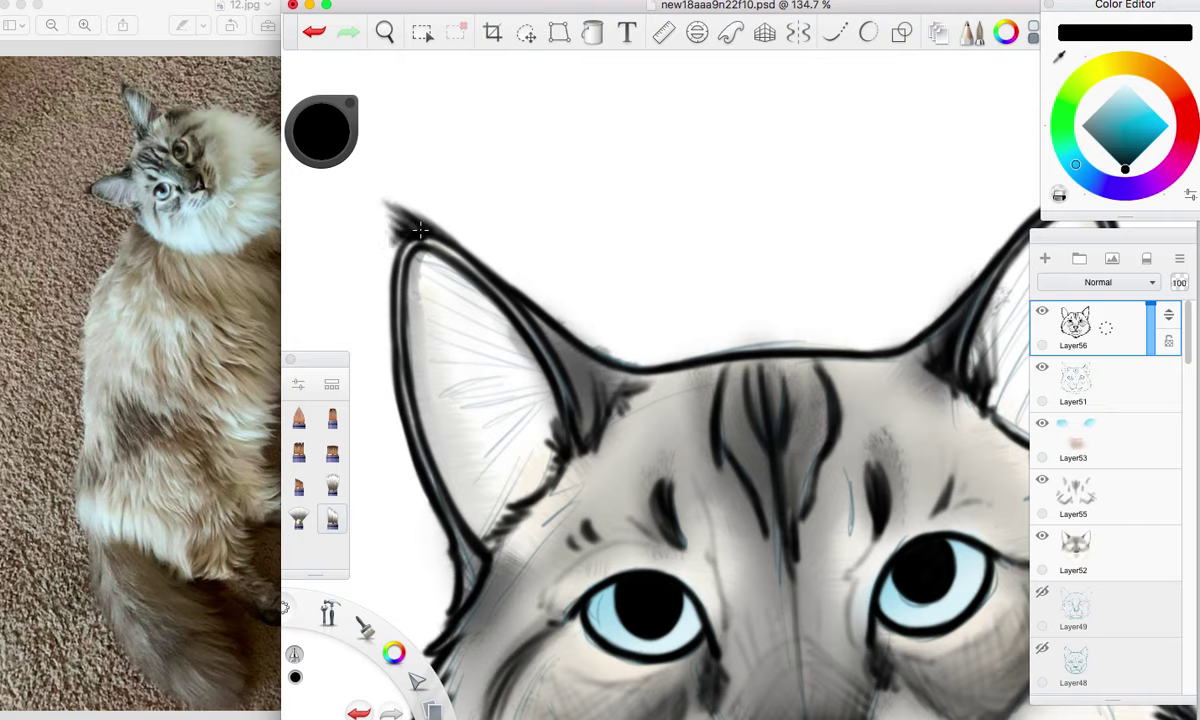
pyautogui.moveTo(366, 628); pyautogui.dragTo(408, 628)
pyautogui.moveTo(427, 246); pyautogui.dragTo(411, 251)
pyautogui.moveTo(361, 623); pyautogui.dragTo(391, 583)
pyautogui.click(393, 590)
pyautogui.moveTo(437, 253); pyautogui.dragTo(434, 243)
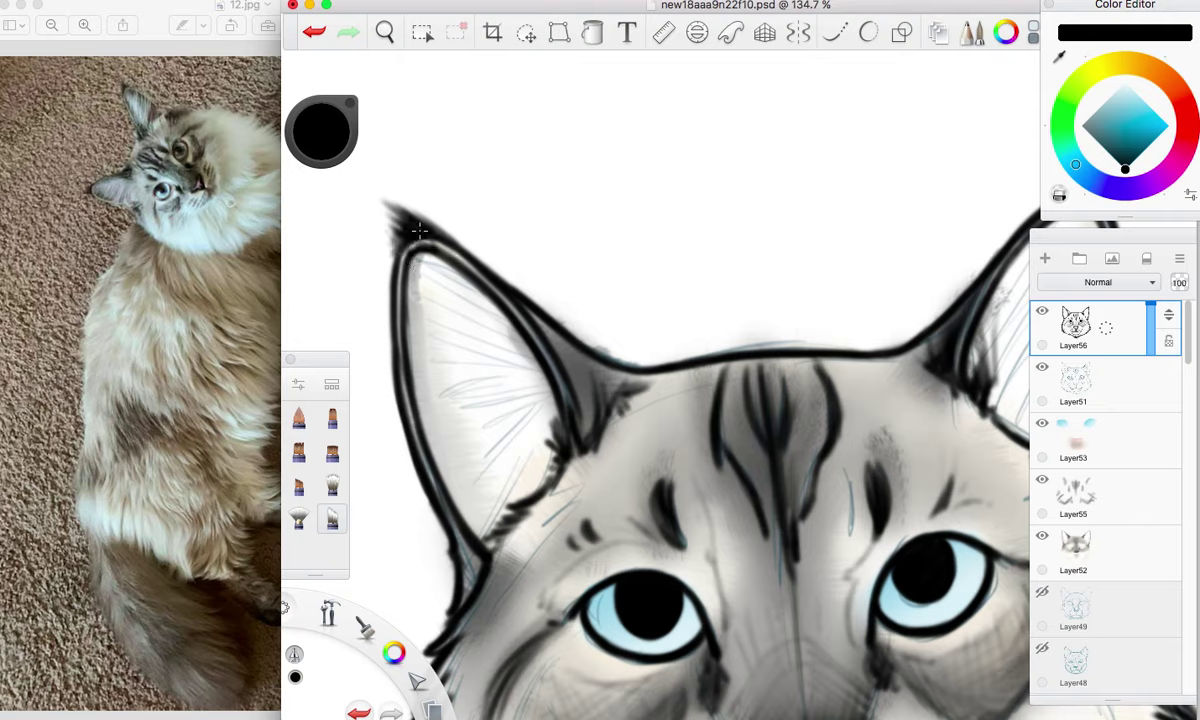
# Fill the left ear's tip, upper rim and both base corners with dense black fur strokes.
pyautogui.moveTo(438, 237); pyautogui.dragTo(410, 198)
pyautogui.moveTo(622, 390)
pyautogui.mouseDown()
pyautogui.moveTo(575, 365)
pyautogui.moveTo(568, 385)
pyautogui.moveTo(550, 380)
pyautogui.moveTo(577, 408)
pyautogui.moveTo(500, 292)
pyautogui.moveTo(595, 422)
pyautogui.moveTo(548, 345)
pyautogui.moveTo(474, 510)
pyautogui.mouseUp()
pyautogui.moveTo(481, 575)
pyautogui.mouseDown()
pyautogui.moveTo(444, 525)
pyautogui.moveTo(462, 547)
pyautogui.mouseUp()
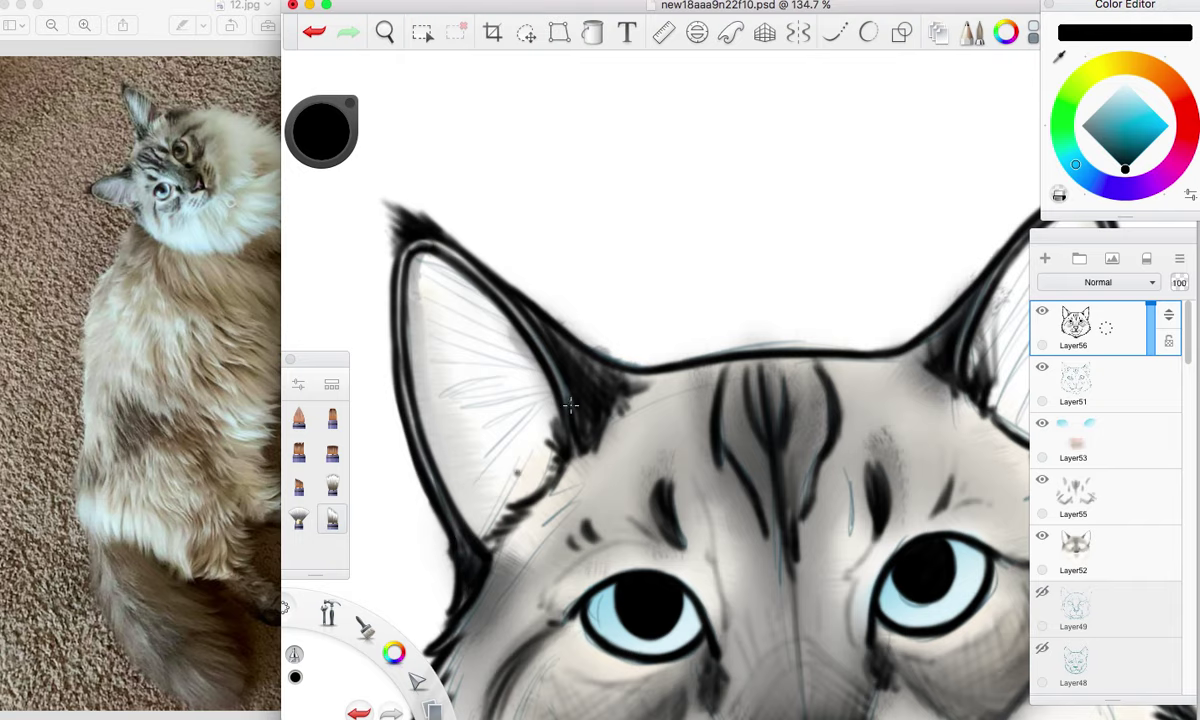
# Thicken the black fur at the right ear's lower outer edge near its base.
pyautogui.moveTo(384, 32); pyautogui.dragTo(440, 118)
pyautogui.moveTo(605, 287); pyautogui.dragTo(501, 240)
pyautogui.moveTo(581, 396); pyautogui.dragTo(609, 268)
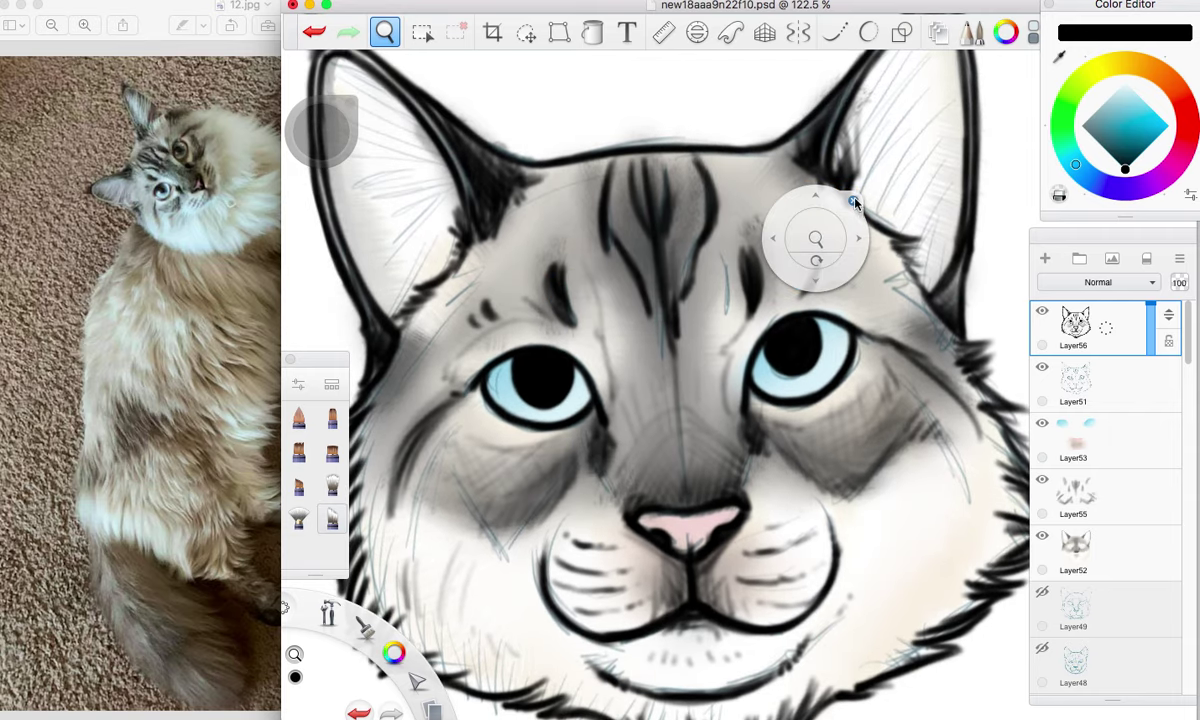
pyautogui.click(853, 198)
pyautogui.moveTo(965, 259); pyautogui.dragTo(954, 298)
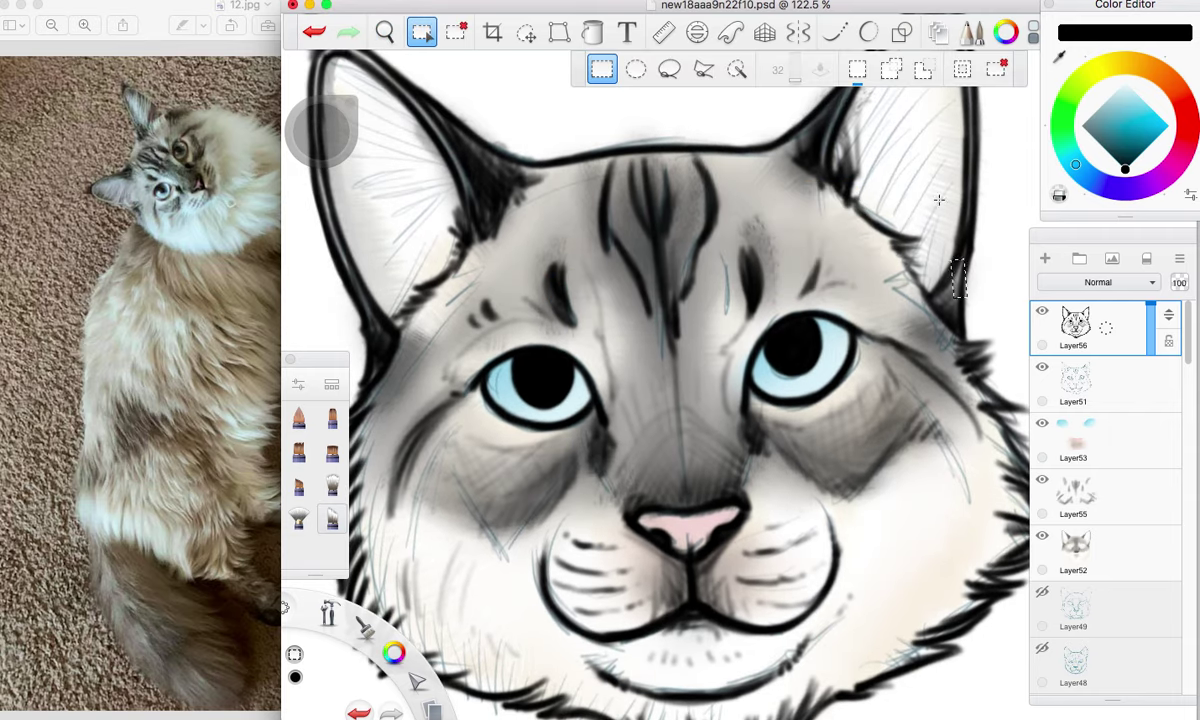
pyautogui.click(431, 32)
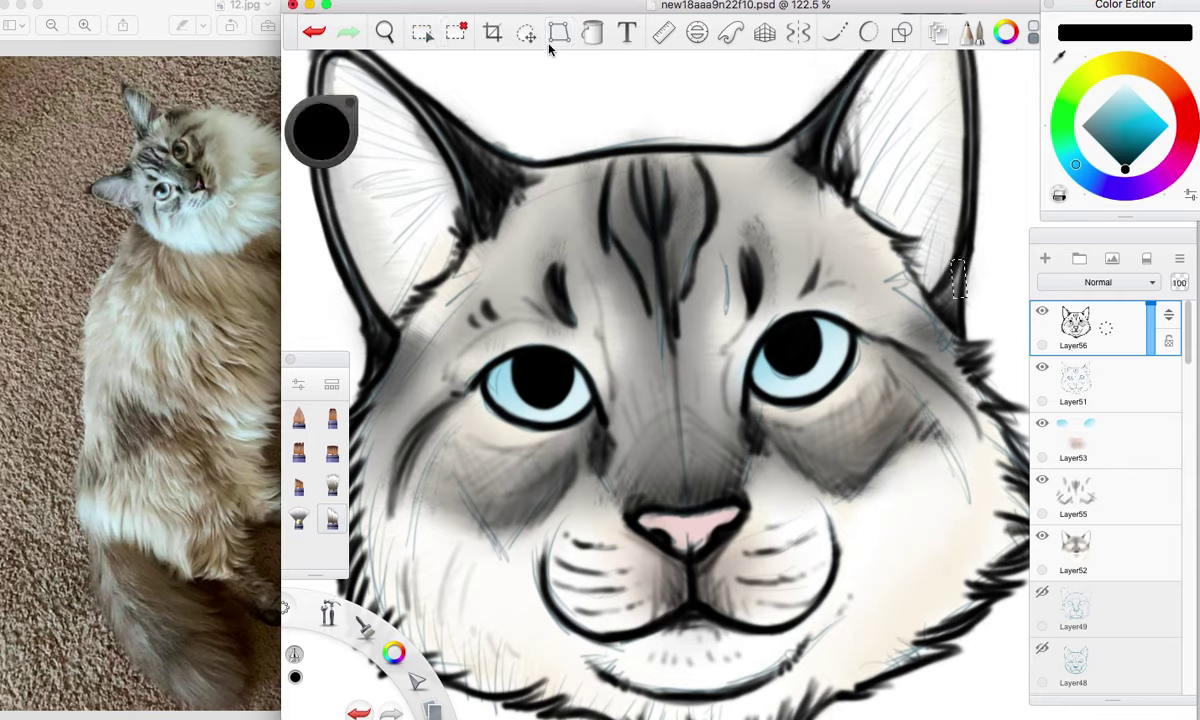
pyautogui.click(455, 32)
pyautogui.moveTo(971, 268); pyautogui.dragTo(967, 318)
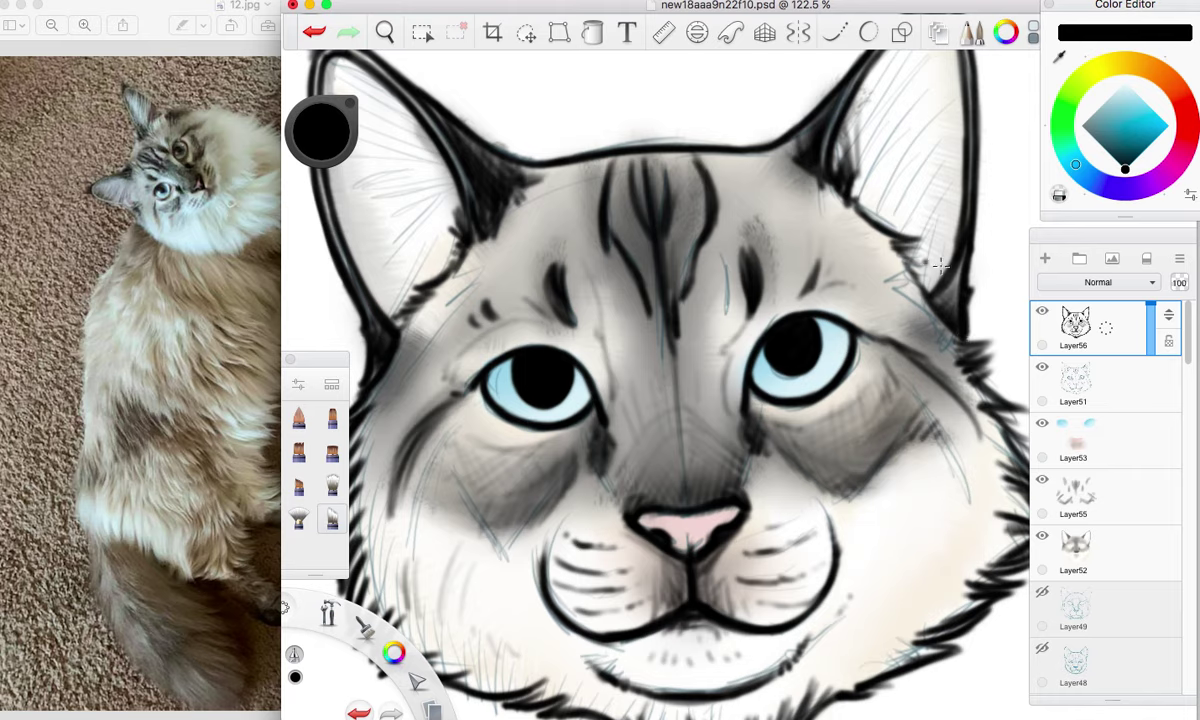
# Hide the blue sketch layer (Layer51), make Layer55 active, and choose a pale cream color for the fur highlights.
pyautogui.click(1043, 369)
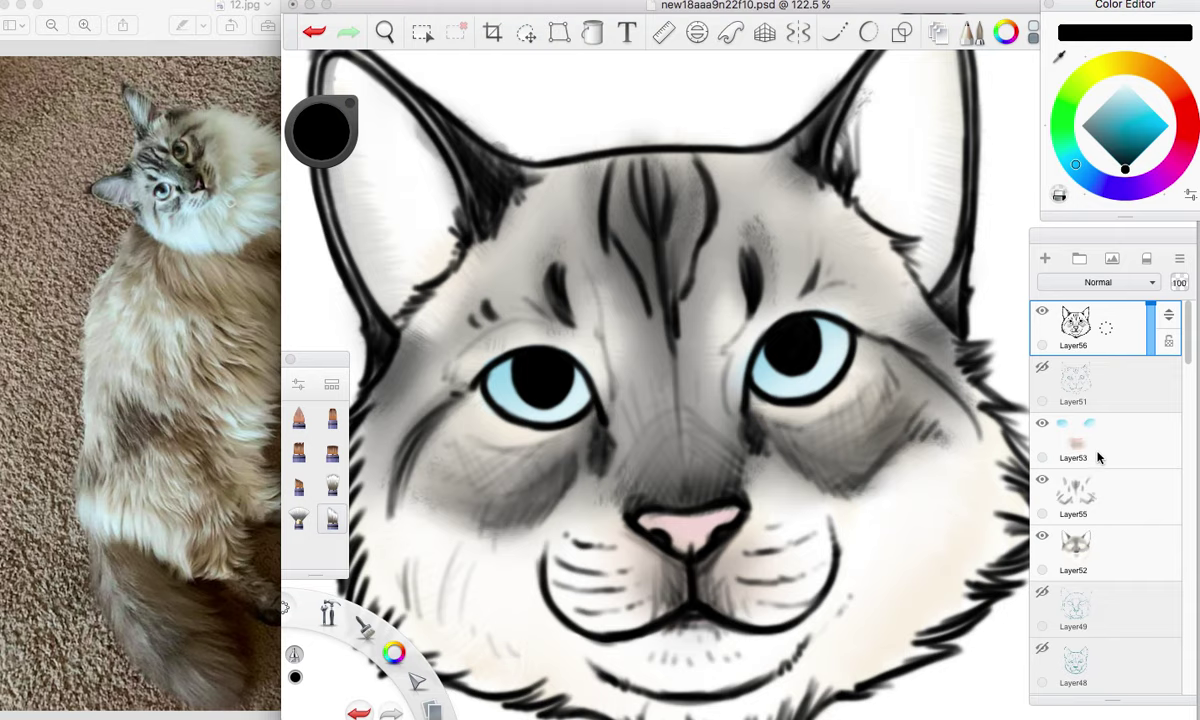
pyautogui.click(1095, 510)
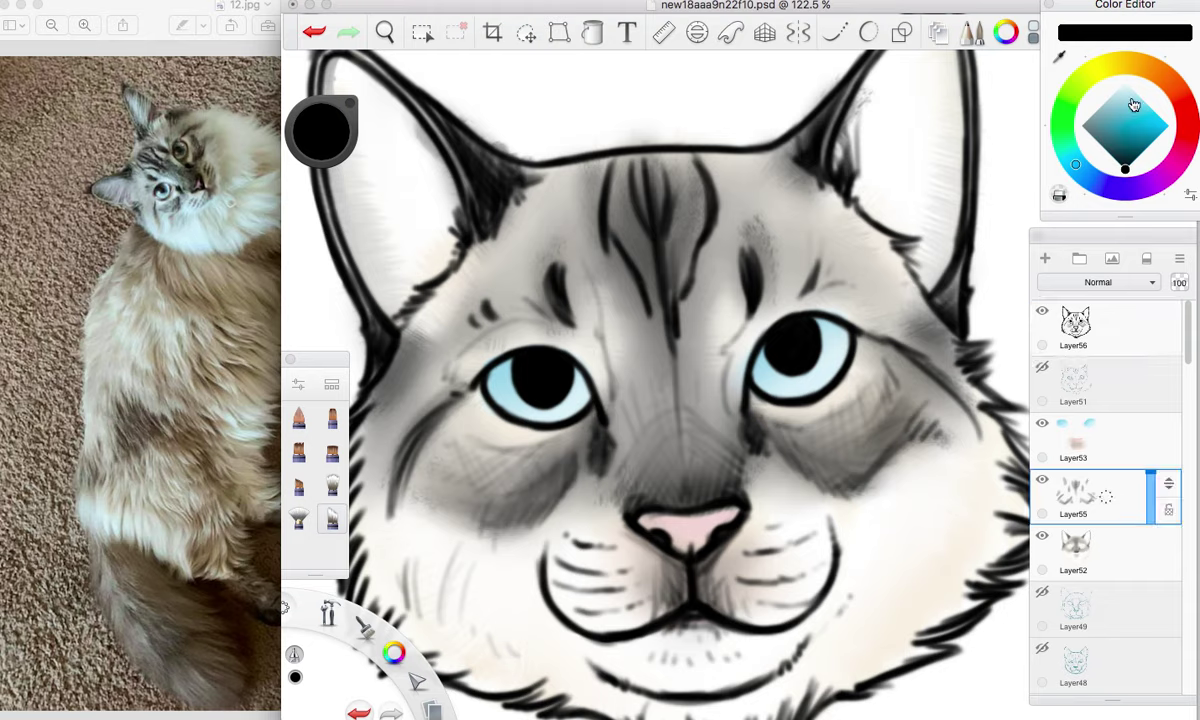
pyautogui.click(1135, 64)
pyautogui.moveTo(1132, 120); pyautogui.dragTo(1134, 93)
pyautogui.click(1152, 69)
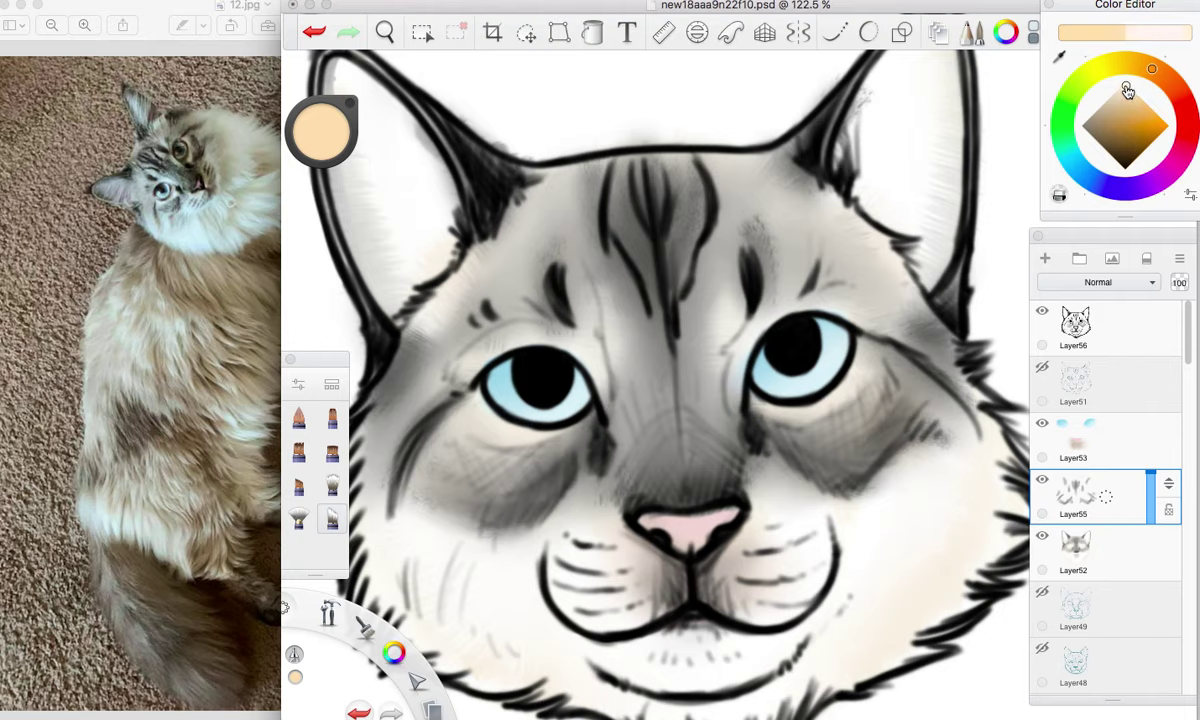
pyautogui.moveTo(1128, 92); pyautogui.dragTo(1125, 89)
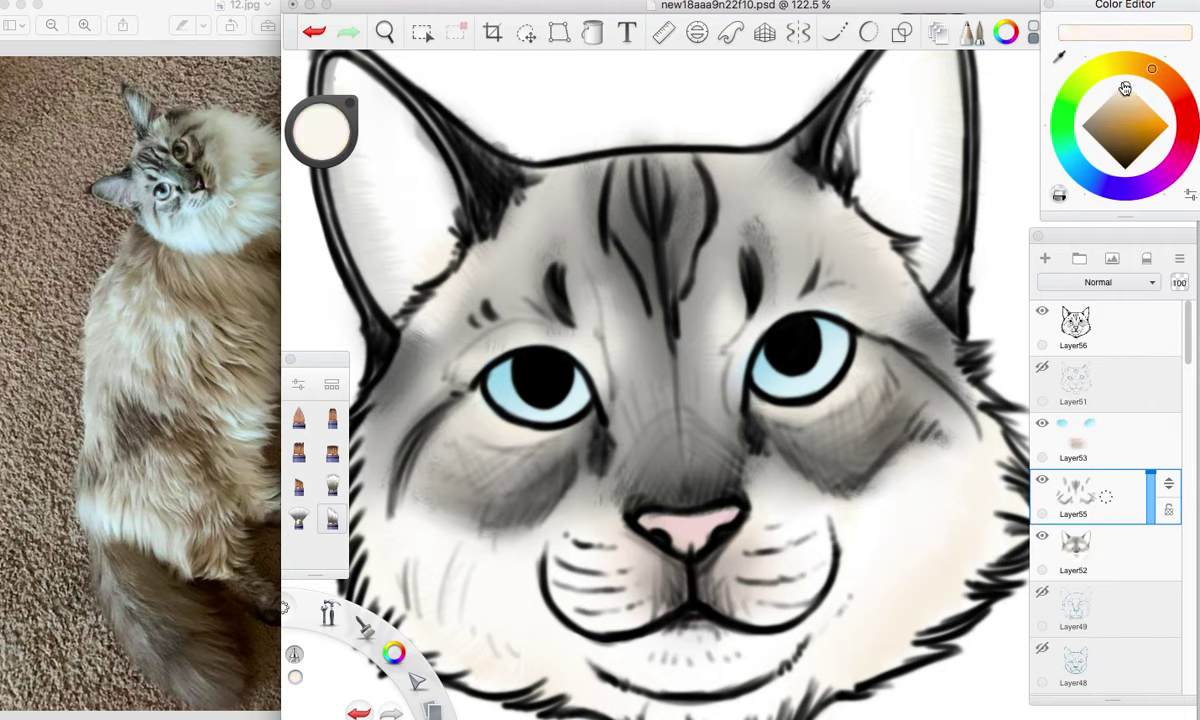
# Paint pale cream highlights around both eyes and up between the dark brow markings.
pyautogui.click(332, 452)
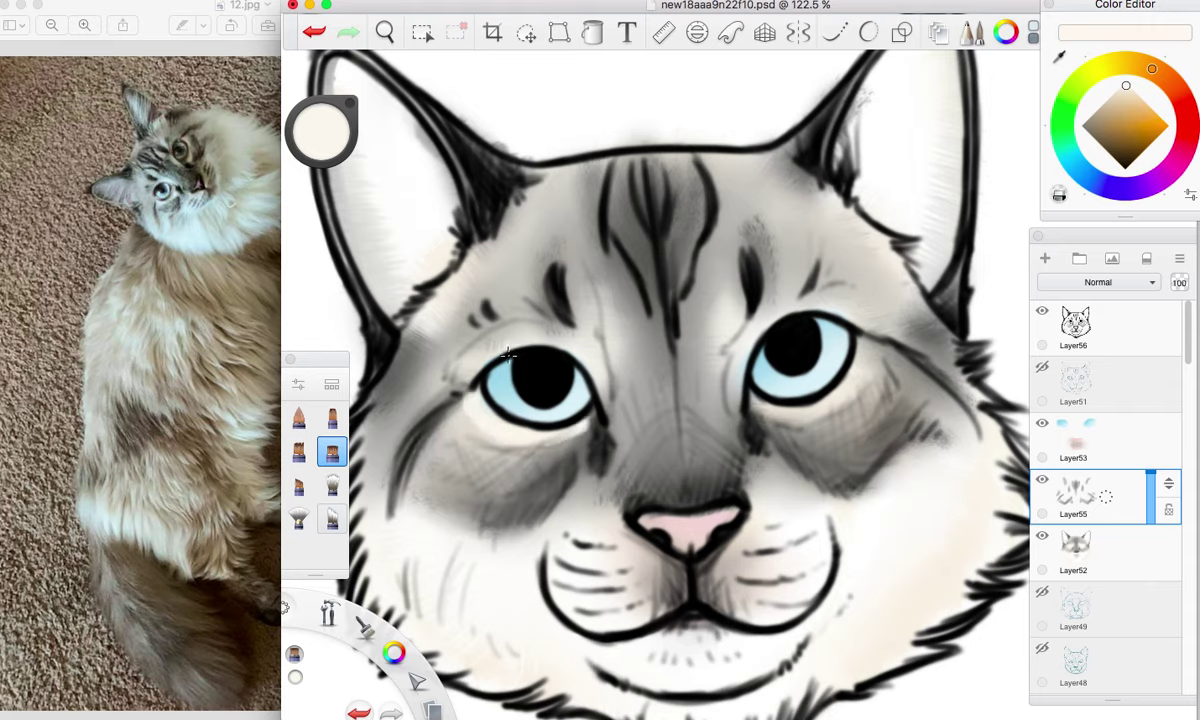
pyautogui.moveTo(508, 354)
pyautogui.mouseDown()
pyautogui.moveTo(470, 330)
pyautogui.moveTo(520, 310)
pyautogui.moveTo(455, 330)
pyautogui.moveTo(588, 367)
pyautogui.moveTo(578, 292)
pyautogui.mouseUp()
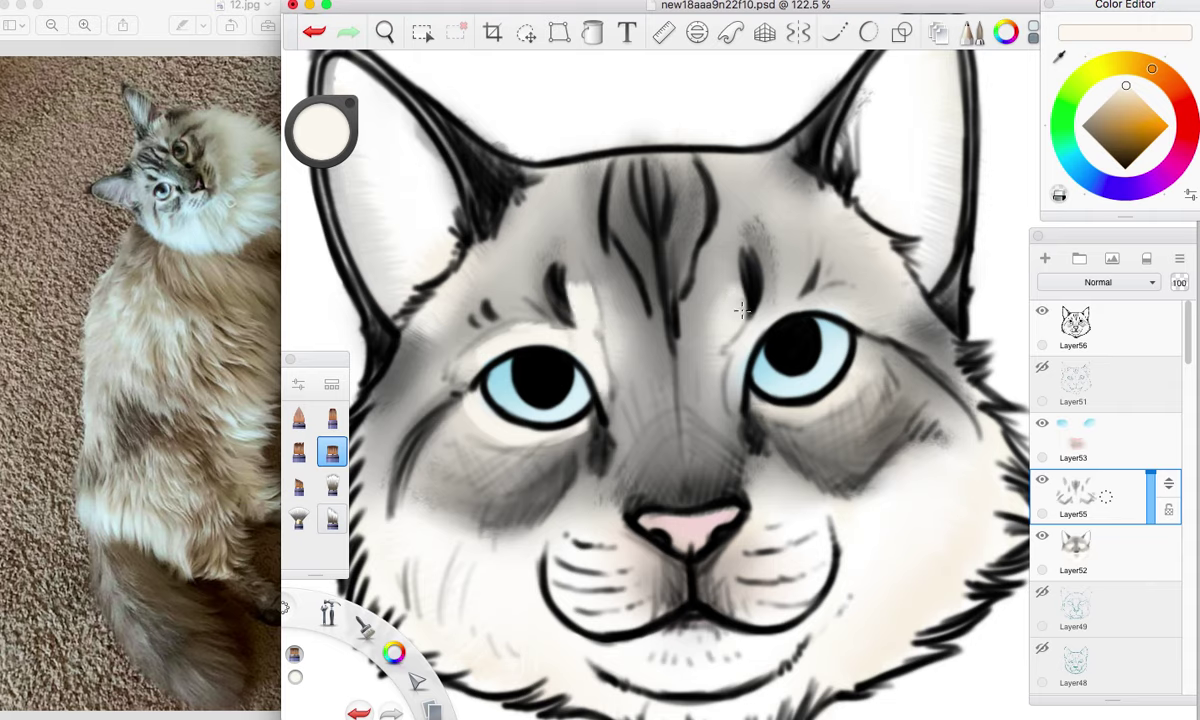
pyautogui.moveTo(715, 285)
pyautogui.mouseDown()
pyautogui.moveTo(761, 279)
pyautogui.moveTo(771, 308)
pyautogui.mouseUp()
pyautogui.moveTo(727, 375)
pyautogui.mouseDown()
pyautogui.moveTo(737, 404)
pyautogui.moveTo(815, 332)
pyautogui.moveTo(851, 353)
pyautogui.mouseUp()
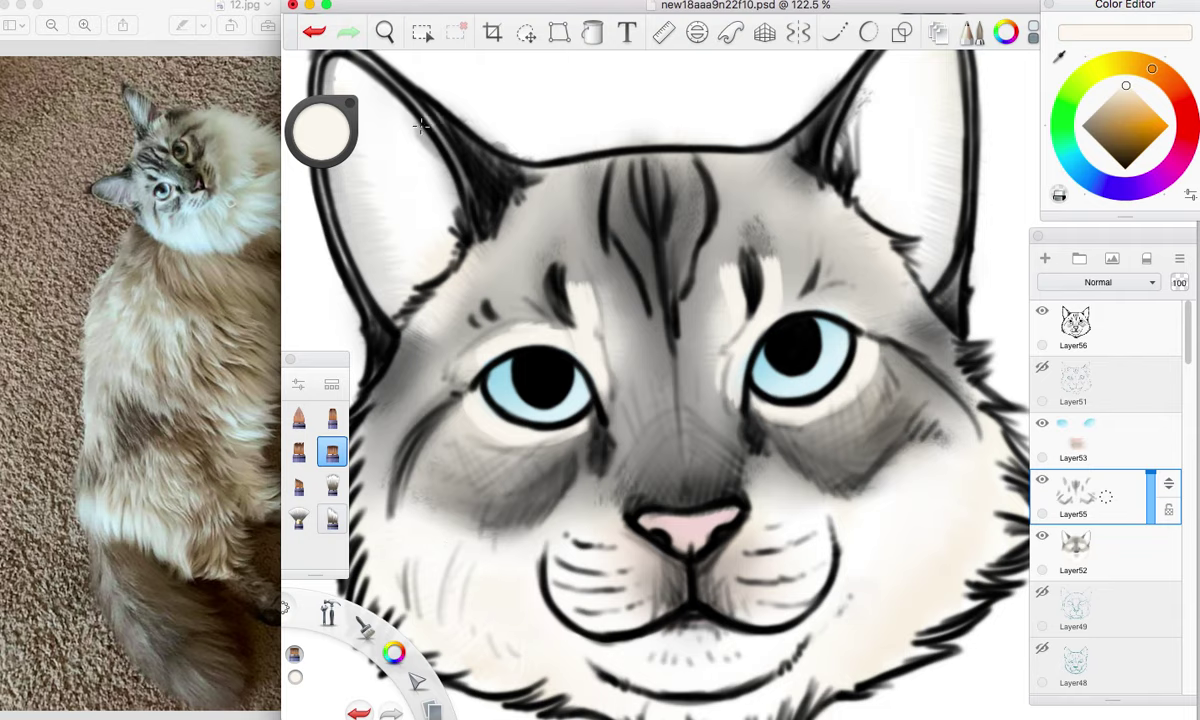
# Blend the cream brow highlights above both eyes into the surrounding gray fur.
pyautogui.click(332, 485)
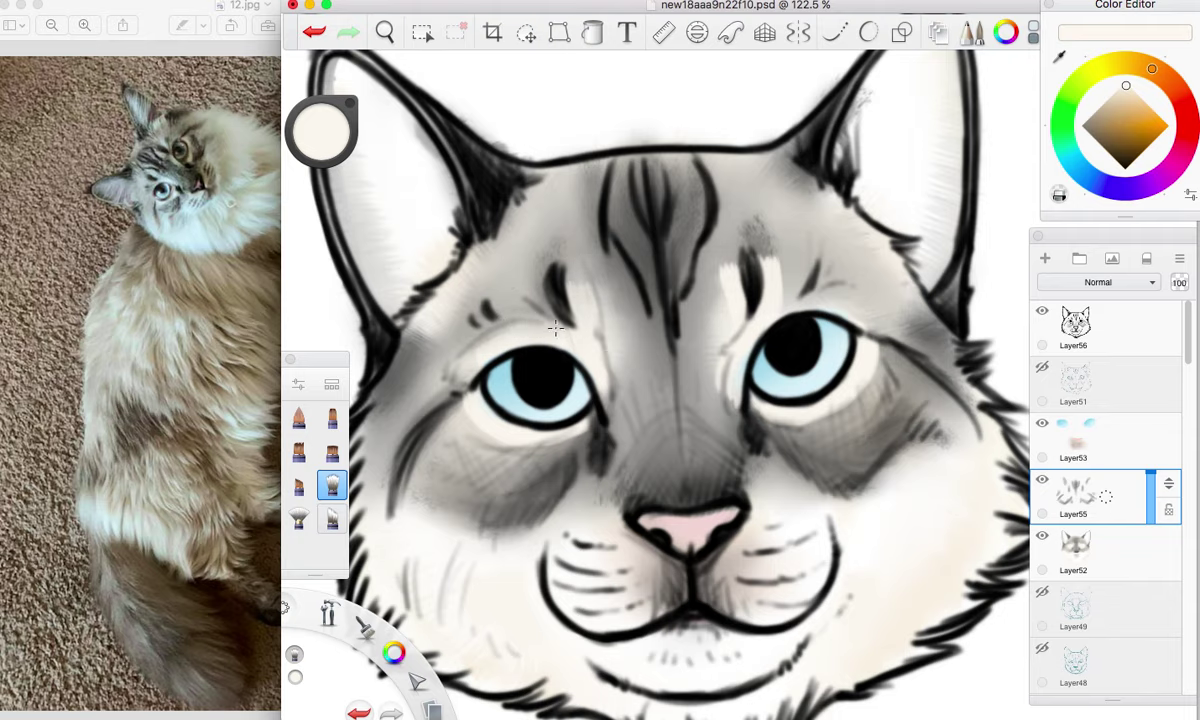
pyautogui.moveTo(541, 295); pyautogui.dragTo(527, 265)
pyautogui.moveTo(722, 306); pyautogui.dragTo(762, 254)
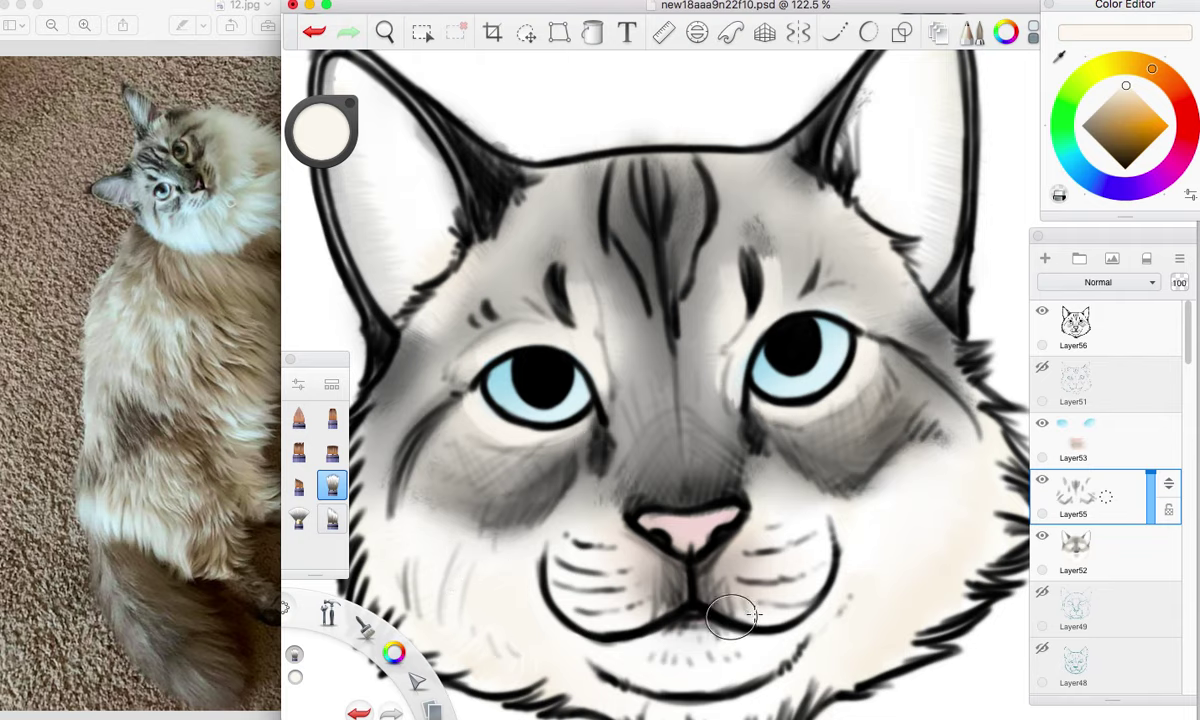
# Paint over the right cheek and jaw fur with a near-white color.
pyautogui.click(1125, 80)
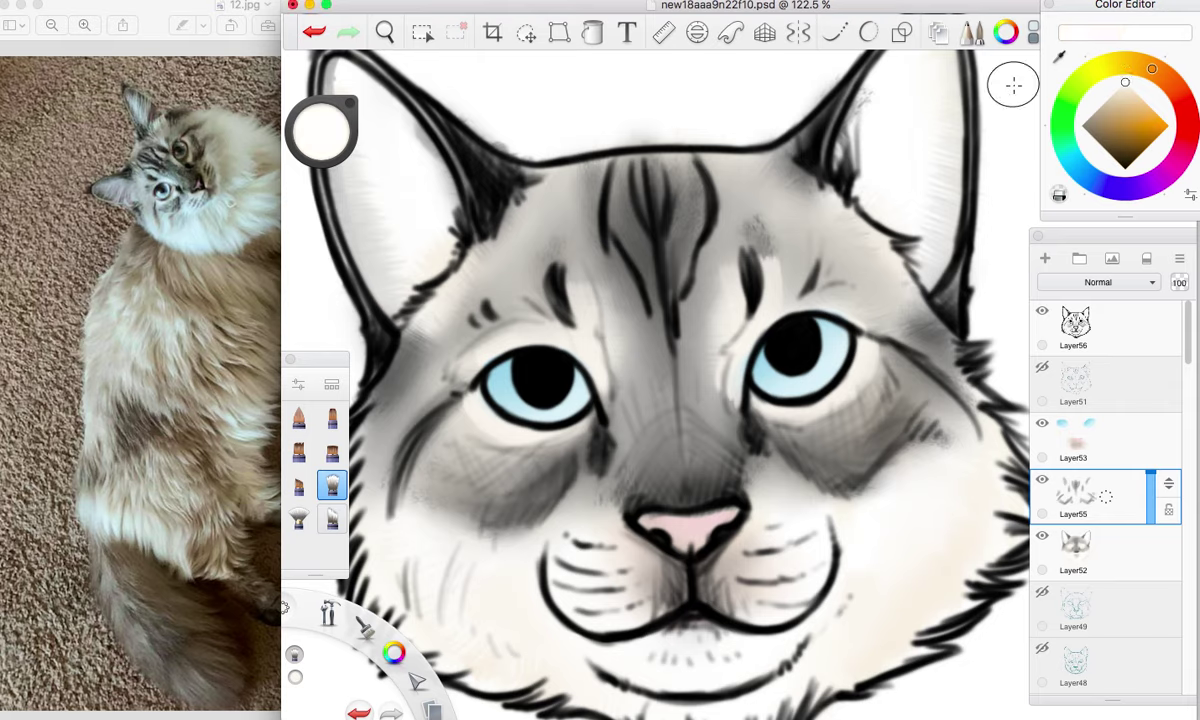
pyautogui.click(332, 452)
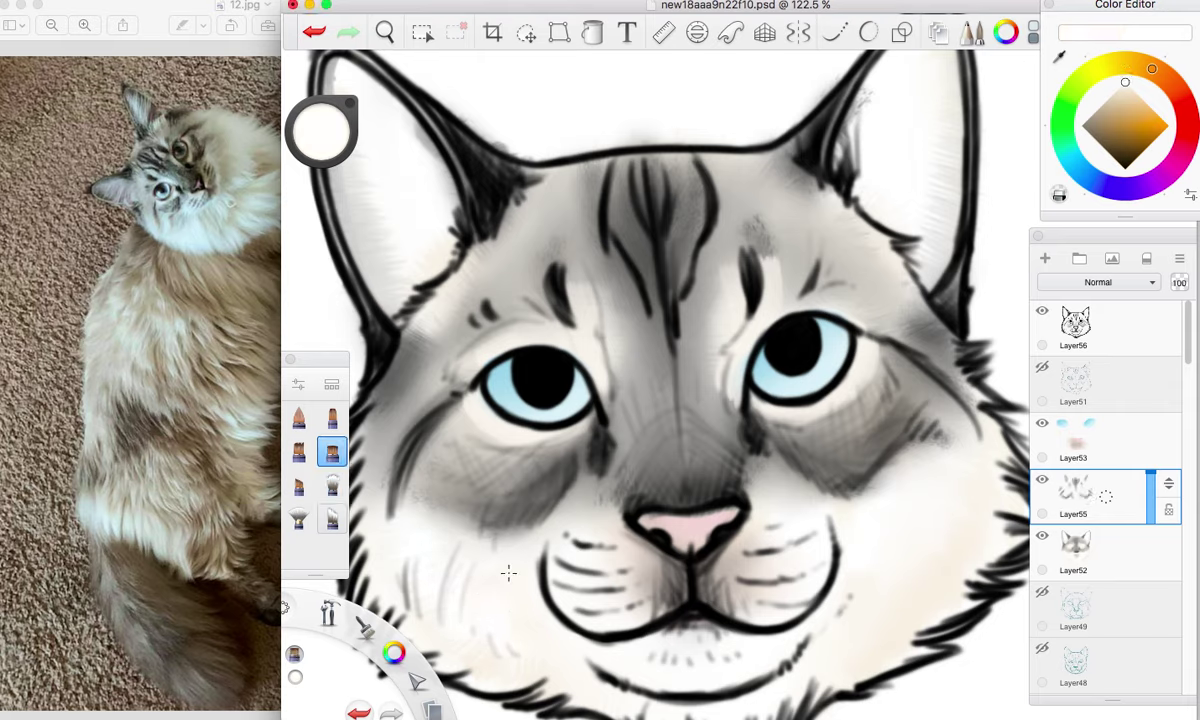
pyautogui.moveTo(896, 527)
pyautogui.mouseDown()
pyautogui.moveTo(868, 552)
pyautogui.moveTo(852, 627)
pyautogui.mouseUp()
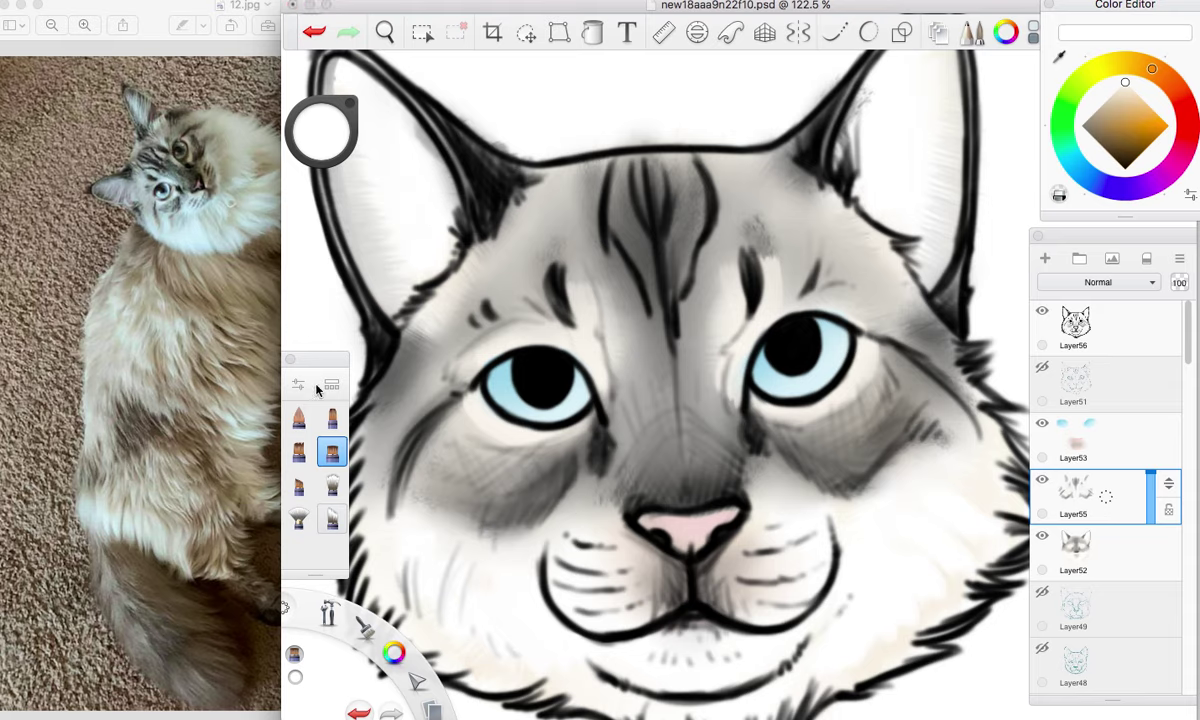
# Undo the last blending stroke and soften the gray patch above the right eye's dark brow marking.
pyautogui.click(332, 485)
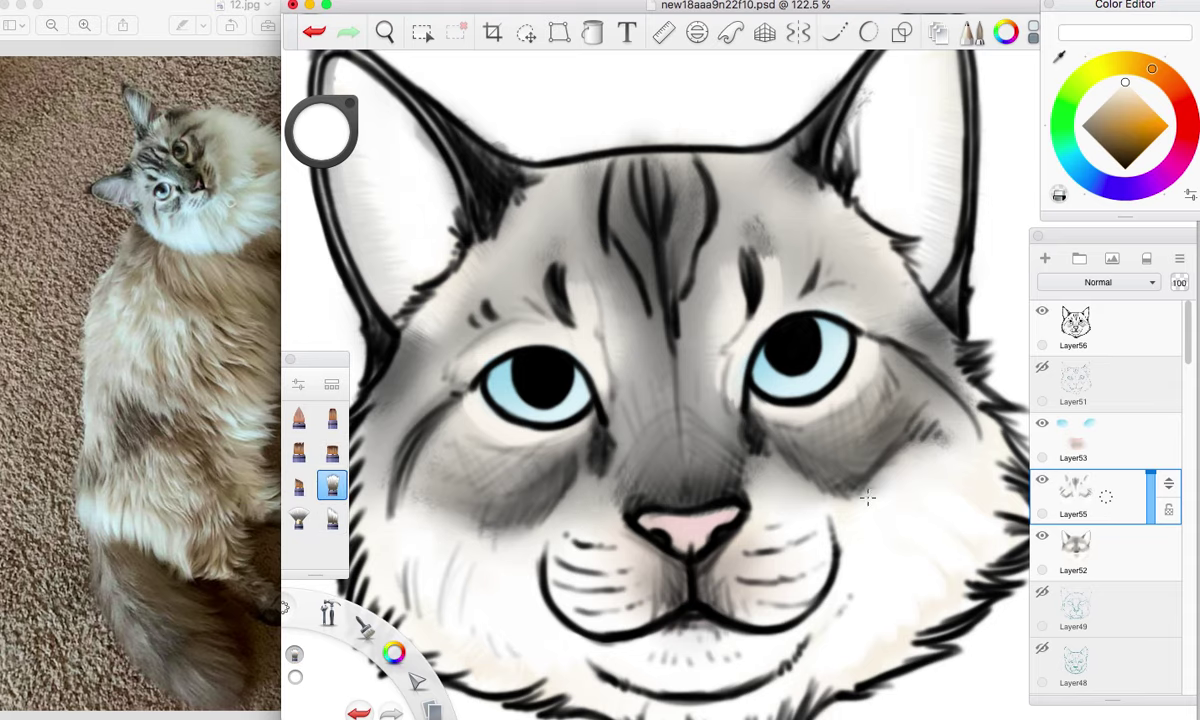
pyautogui.click(314, 33)
pyautogui.moveTo(782, 285)
pyautogui.mouseDown()
pyautogui.moveTo(795, 265)
pyautogui.moveTo(779, 296)
pyautogui.moveTo(763, 218)
pyautogui.mouseUp()
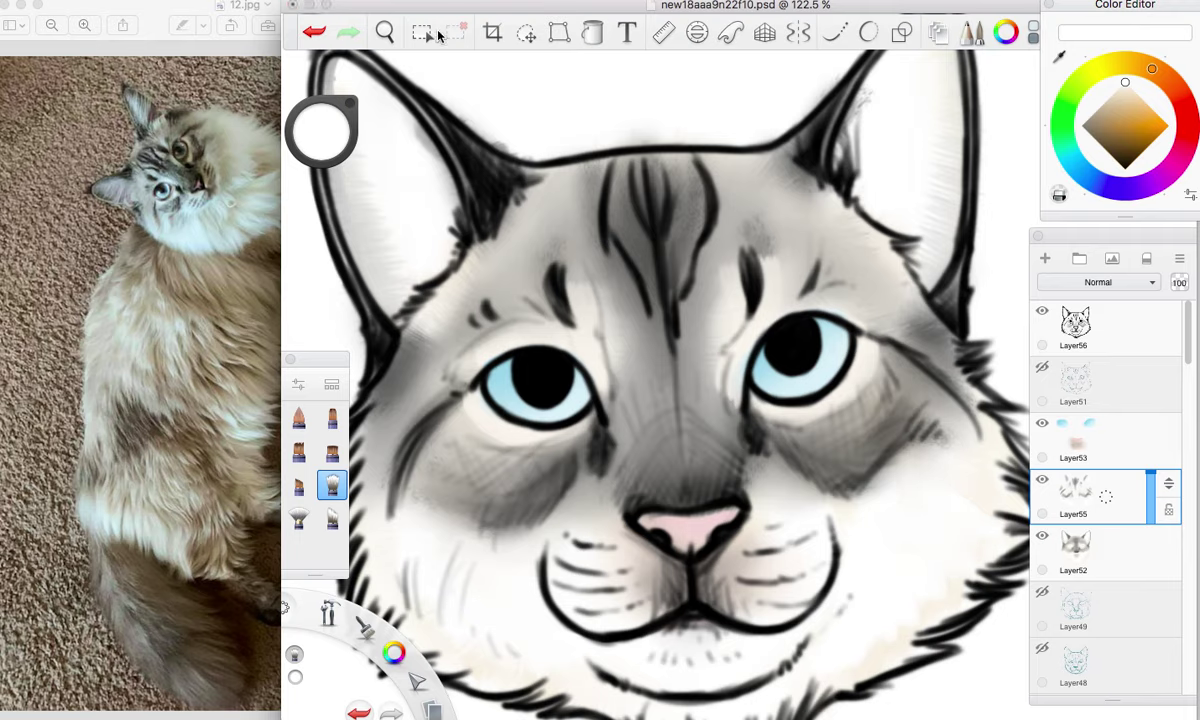
# Enlarge and round out the right eye's pupil with black on the line art layer (Layer56).
pyautogui.click(385, 32)
pyautogui.moveTo(677, 430); pyautogui.dragTo(835, 305)
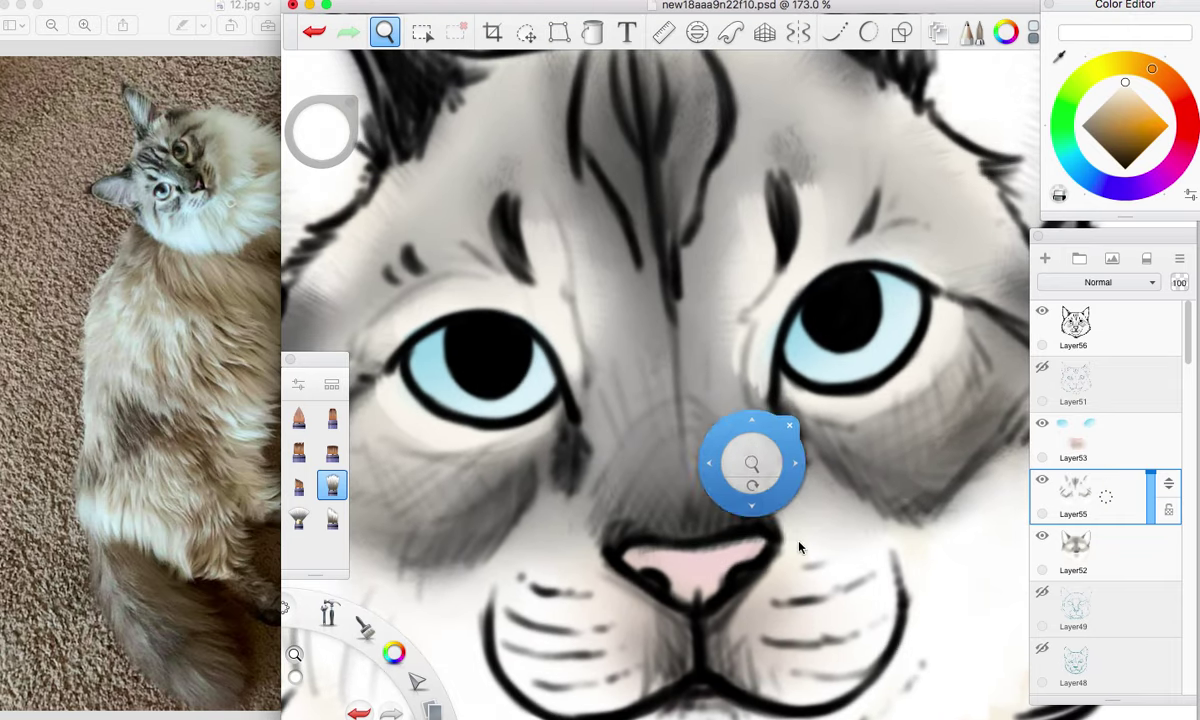
pyautogui.click(1121, 338)
pyautogui.moveTo(1129, 152); pyautogui.dragTo(1124, 223)
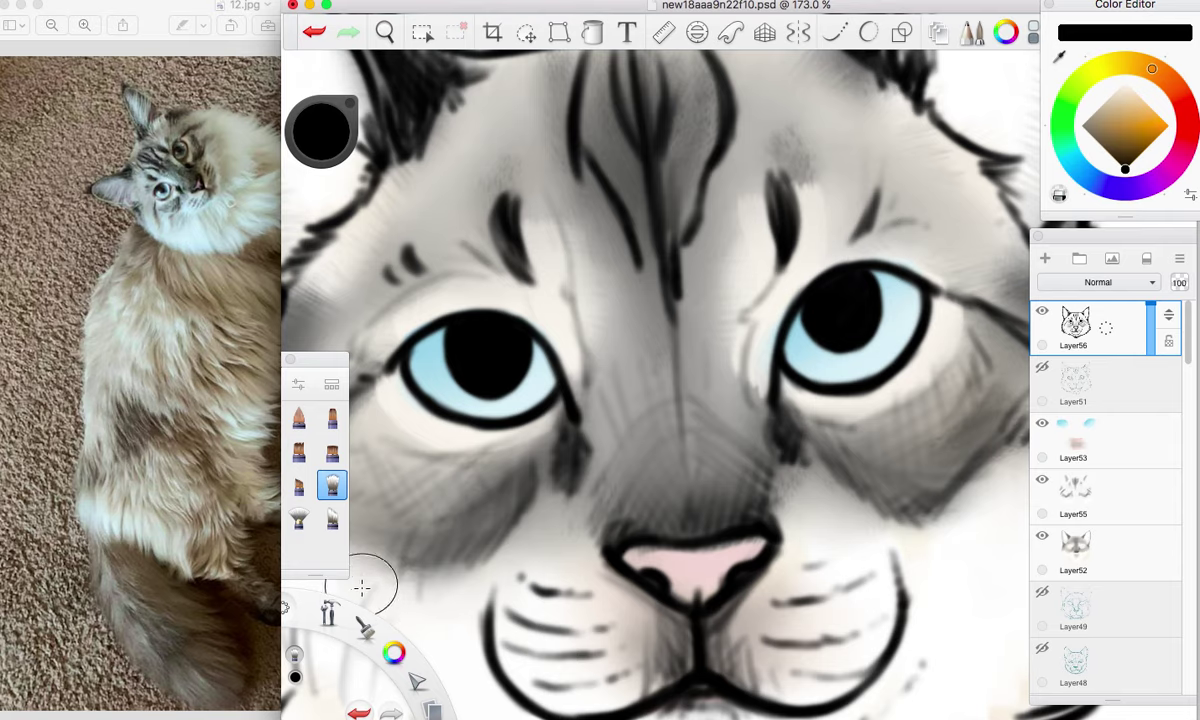
pyautogui.moveTo(365, 627); pyautogui.dragTo(399, 589)
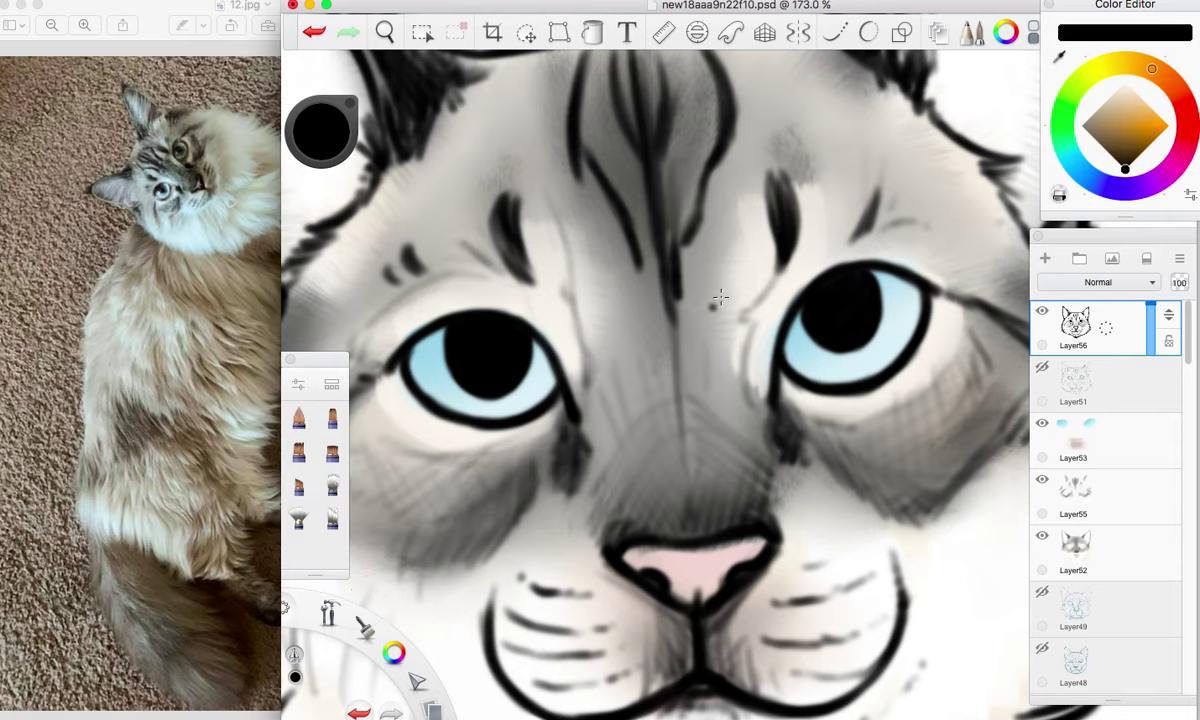
pyautogui.moveTo(823, 343)
pyautogui.mouseDown()
pyautogui.moveTo(804, 308)
pyautogui.moveTo(838, 347)
pyautogui.moveTo(802, 320)
pyautogui.moveTo(841, 338)
pyautogui.moveTo(810, 339)
pyautogui.moveTo(835, 331)
pyautogui.moveTo(850, 357)
pyautogui.moveTo(831, 347)
pyautogui.moveTo(857, 338)
pyautogui.moveTo(842, 357)
pyautogui.moveTo(841, 342)
pyautogui.moveTo(862, 342)
pyautogui.moveTo(836, 358)
pyautogui.moveTo(870, 326)
pyautogui.moveTo(835, 345)
pyautogui.moveTo(853, 360)
pyautogui.moveTo(822, 347)
pyautogui.moveTo(871, 331)
pyautogui.moveTo(852, 355)
pyautogui.moveTo(867, 331)
pyautogui.moveTo(874, 341)
pyautogui.moveTo(866, 354)
pyautogui.moveTo(879, 325)
pyautogui.moveTo(856, 356)
pyautogui.moveTo(879, 305)
pyautogui.moveTo(878, 332)
pyautogui.moveTo(879, 291)
pyautogui.moveTo(881, 315)
pyautogui.moveTo(869, 271)
pyautogui.moveTo(882, 311)
pyautogui.moveTo(876, 283)
pyautogui.moveTo(852, 353)
pyautogui.mouseUp()
pyautogui.moveTo(832, 189); pyautogui.dragTo(823, 178)
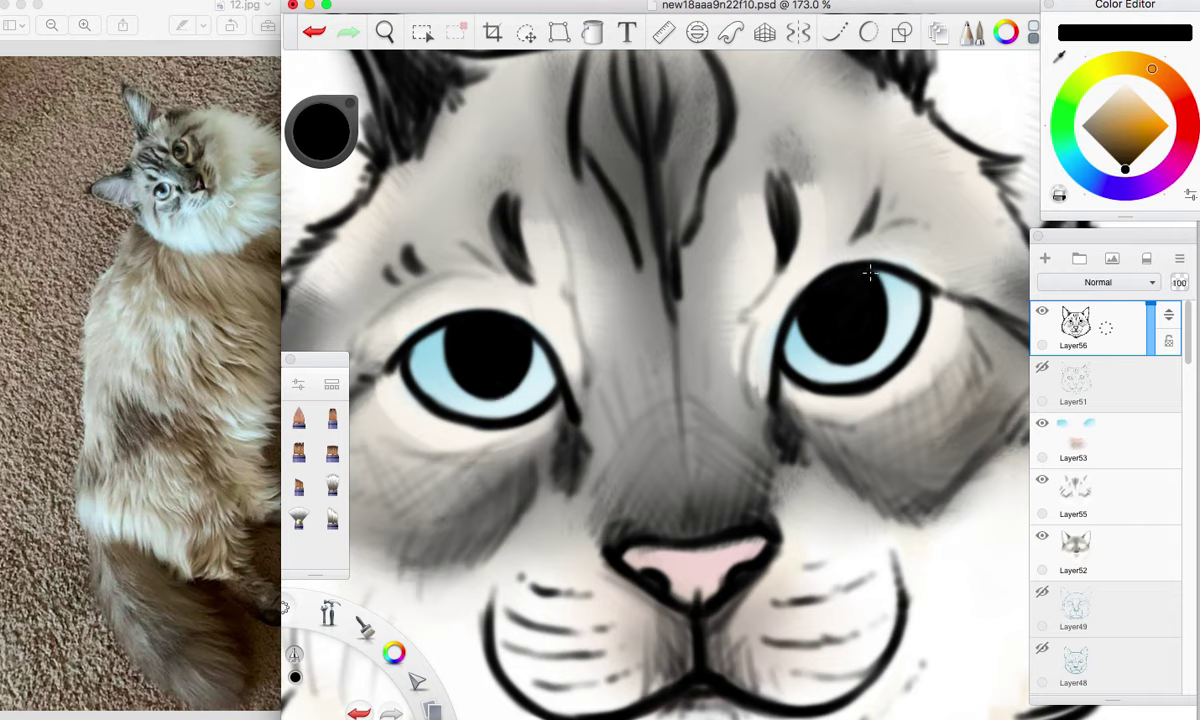
# Tidy the blue edges around the eyes with a small eraser on the eye-color layer (Layer53).
pyautogui.click(1112, 436)
pyautogui.moveTo(365, 632); pyautogui.dragTo(401, 667)
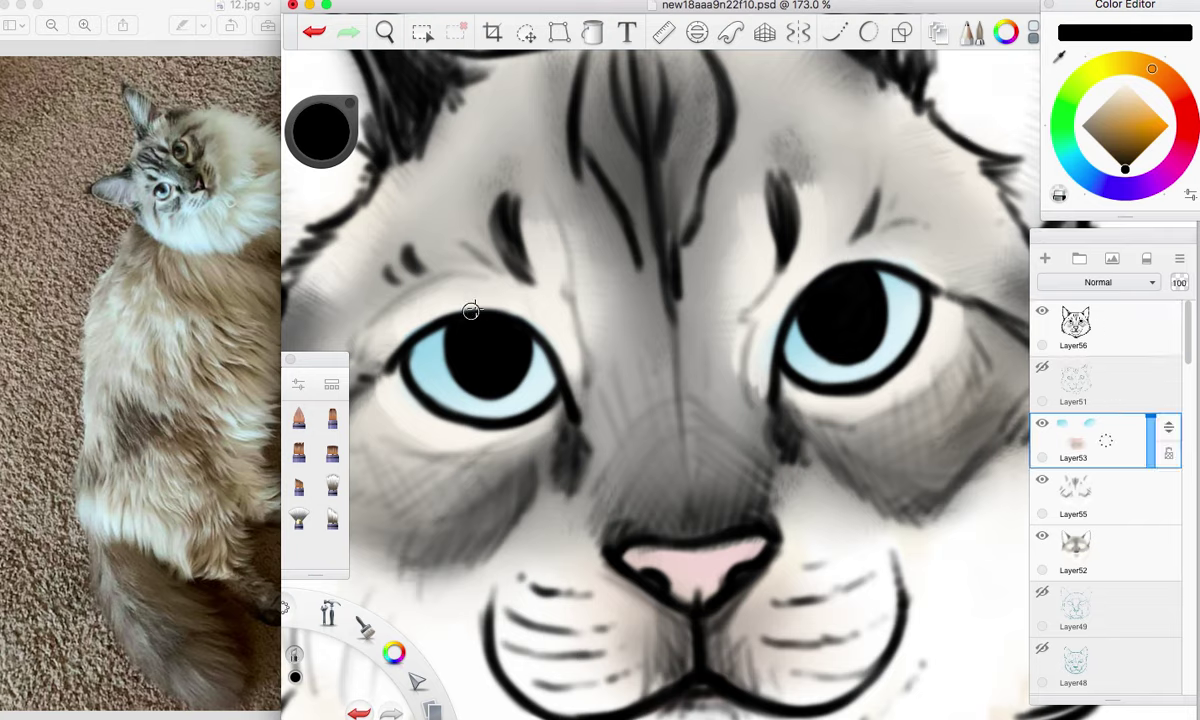
# Add a new layer directly above the gray face shading layer (Layer52) and choose a light tan color.
pyautogui.click(388, 35)
pyautogui.moveTo(396, 60); pyautogui.dragTo(418, 165)
pyautogui.moveTo(545, 275); pyautogui.dragTo(647, 312)
pyautogui.scroll(-2, 645, 312)
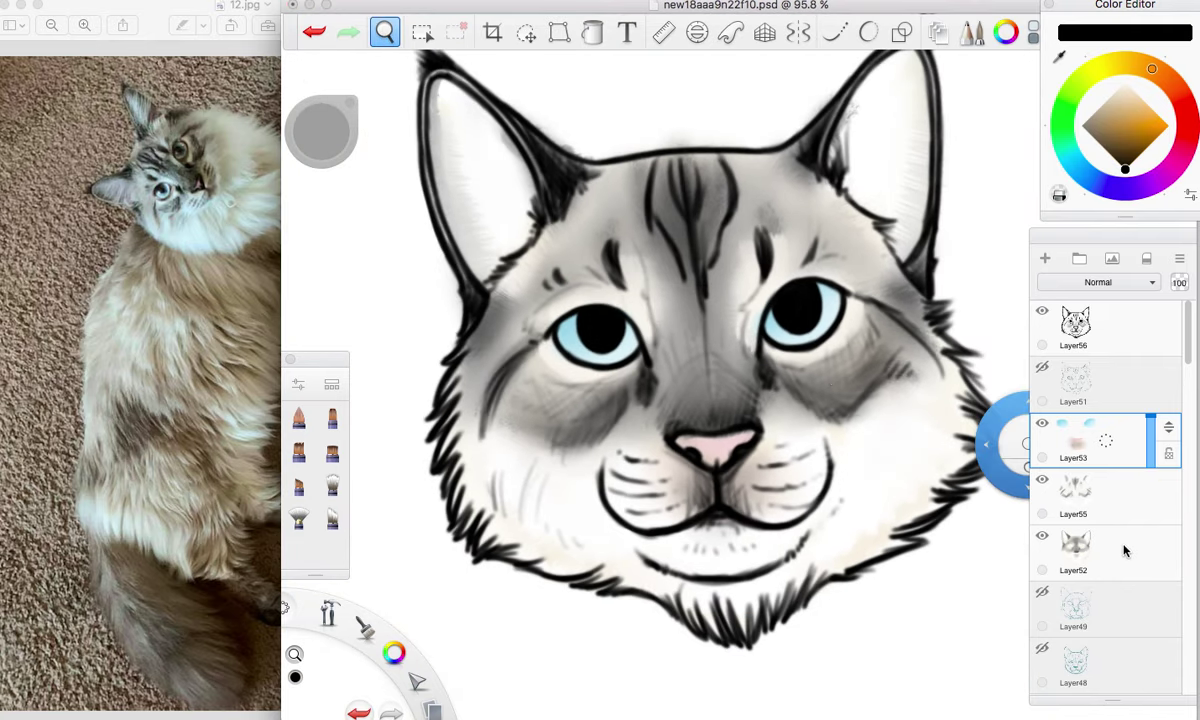
pyautogui.click(1075, 548)
pyautogui.click(1045, 259)
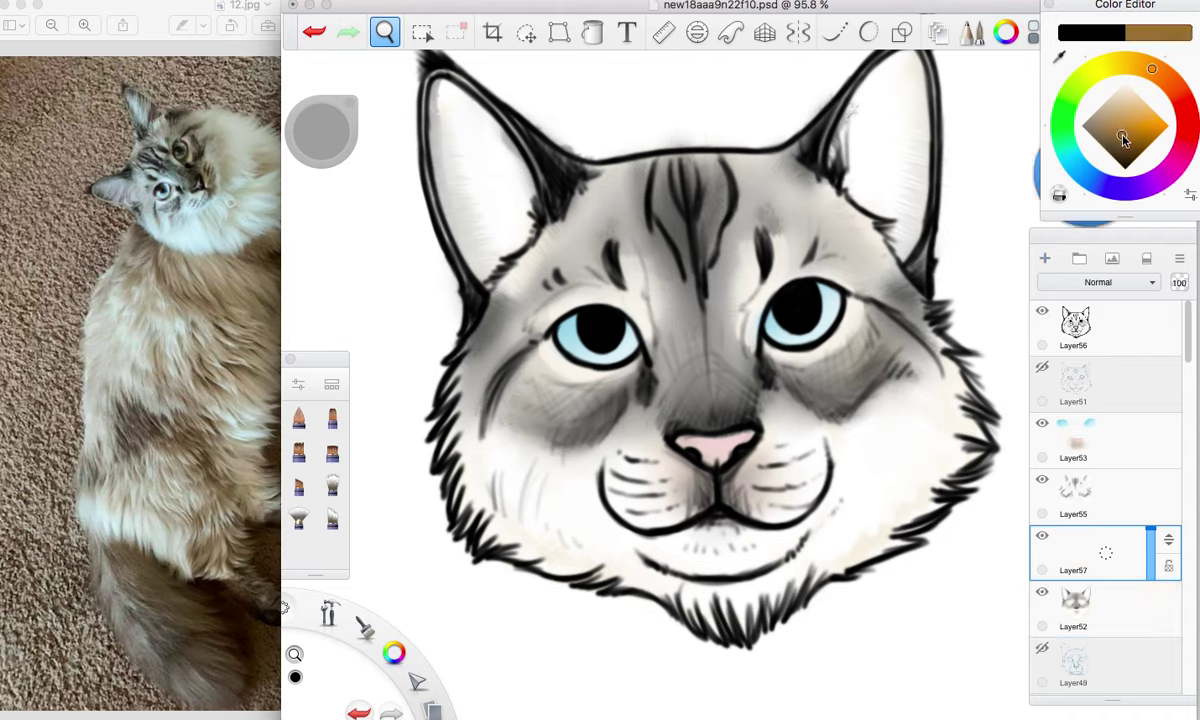
# Paint broad light tan patches over the forehead, nose bridge, temples, cheeks and chin fur.
pyautogui.click(332, 452)
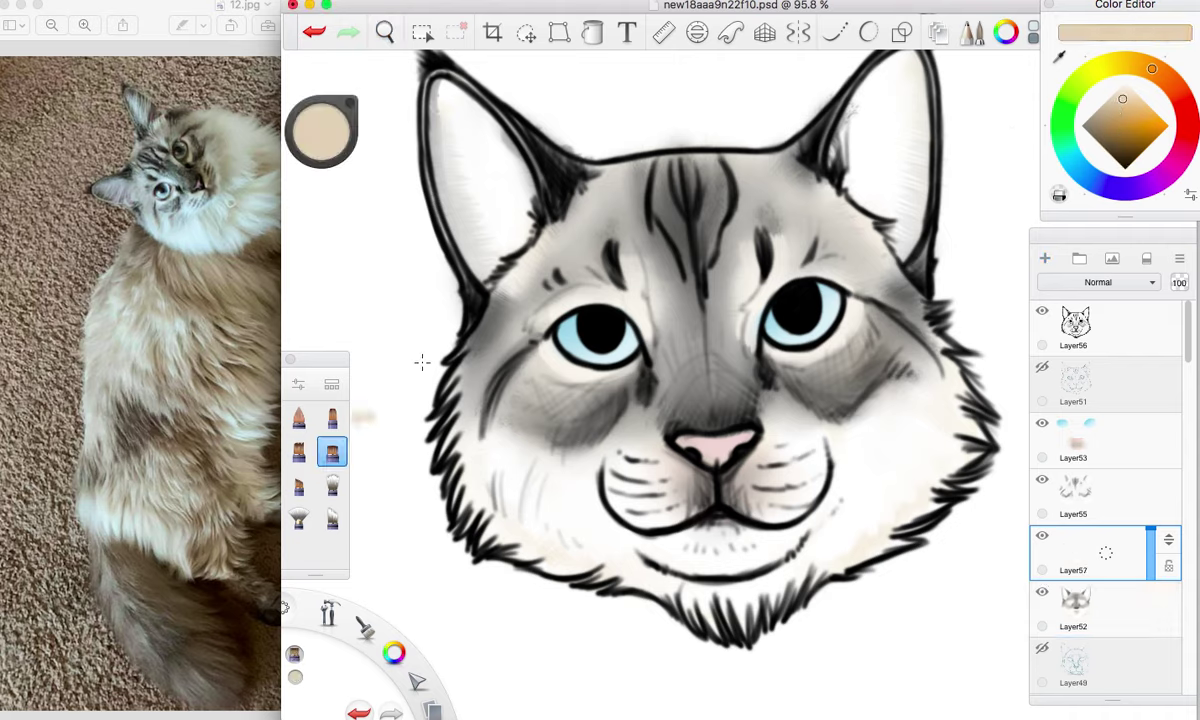
pyautogui.moveTo(570, 210)
pyautogui.mouseDown()
pyautogui.moveTo(515, 386)
pyautogui.moveTo(486, 352)
pyautogui.moveTo(560, 249)
pyautogui.moveTo(612, 215)
pyautogui.moveTo(659, 334)
pyautogui.moveTo(712, 340)
pyautogui.moveTo(719, 381)
pyautogui.mouseUp()
pyautogui.moveTo(490, 312)
pyautogui.mouseDown()
pyautogui.moveTo(488, 446)
pyautogui.moveTo(540, 503)
pyautogui.mouseUp()
pyautogui.moveTo(738, 168)
pyautogui.mouseDown()
pyautogui.moveTo(849, 245)
pyautogui.moveTo(893, 335)
pyautogui.moveTo(913, 327)
pyautogui.moveTo(914, 378)
pyautogui.moveTo(924, 352)
pyautogui.moveTo(848, 487)
pyautogui.moveTo(785, 562)
pyautogui.moveTo(834, 524)
pyautogui.moveTo(754, 582)
pyautogui.moveTo(887, 369)
pyautogui.mouseUp()
pyautogui.moveTo(700, 188)
pyautogui.mouseDown()
pyautogui.moveTo(713, 228)
pyautogui.moveTo(770, 206)
pyautogui.moveTo(790, 250)
pyautogui.mouseUp()
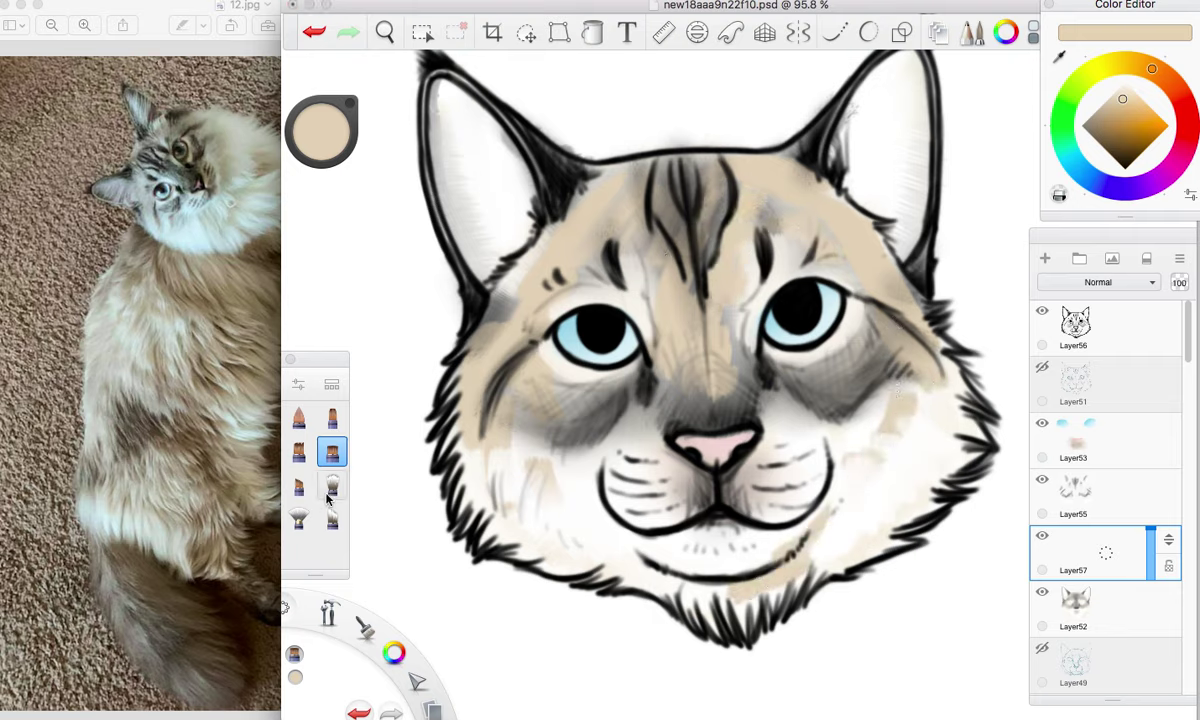
# Blend the tan patches smoothly into the gray fur and lower the tan layer's opacity to 72.
pyautogui.click(332, 487)
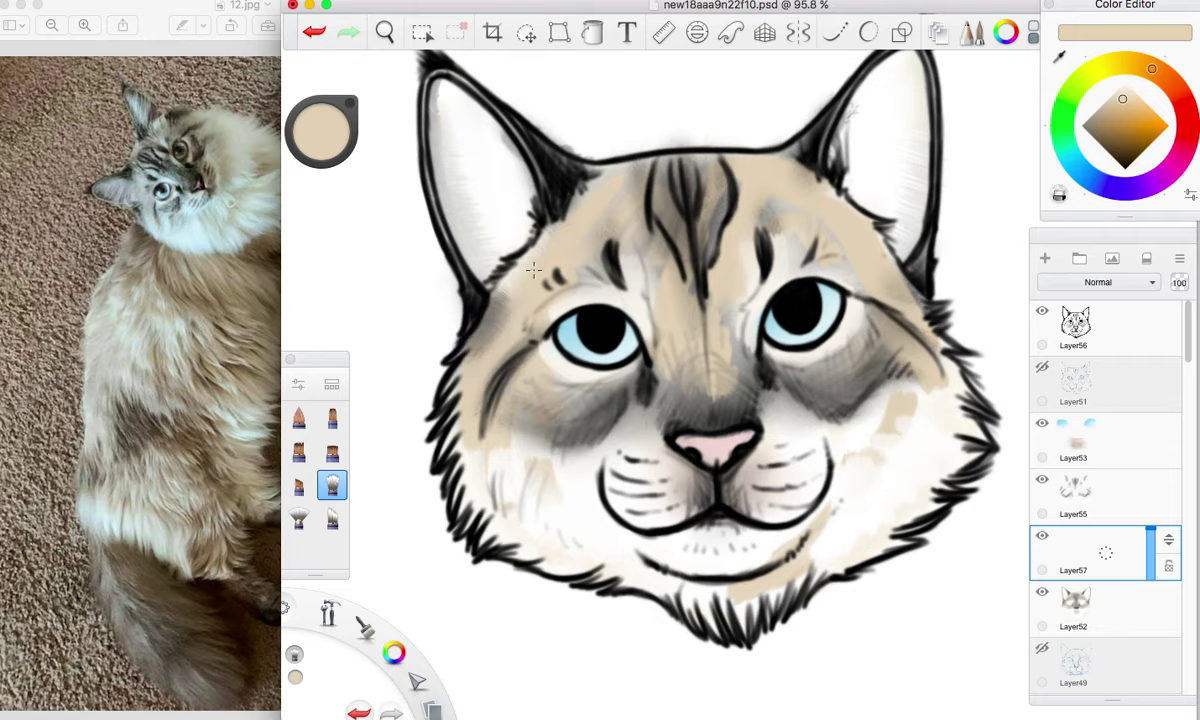
pyautogui.moveTo(520, 328); pyautogui.dragTo(546, 309)
pyautogui.moveTo(616, 203); pyautogui.dragTo(619, 194)
pyautogui.moveTo(704, 195)
pyautogui.mouseDown()
pyautogui.moveTo(718, 351)
pyautogui.moveTo(683, 310)
pyautogui.mouseUp()
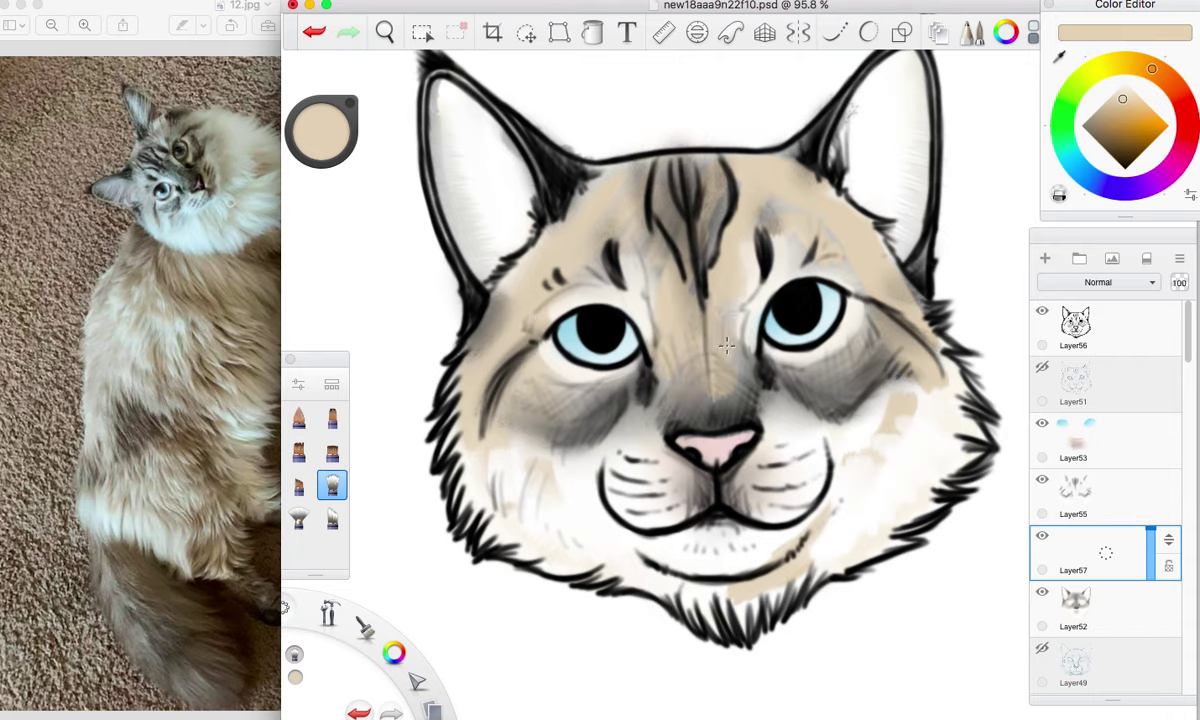
pyautogui.moveTo(889, 339); pyautogui.dragTo(892, 429)
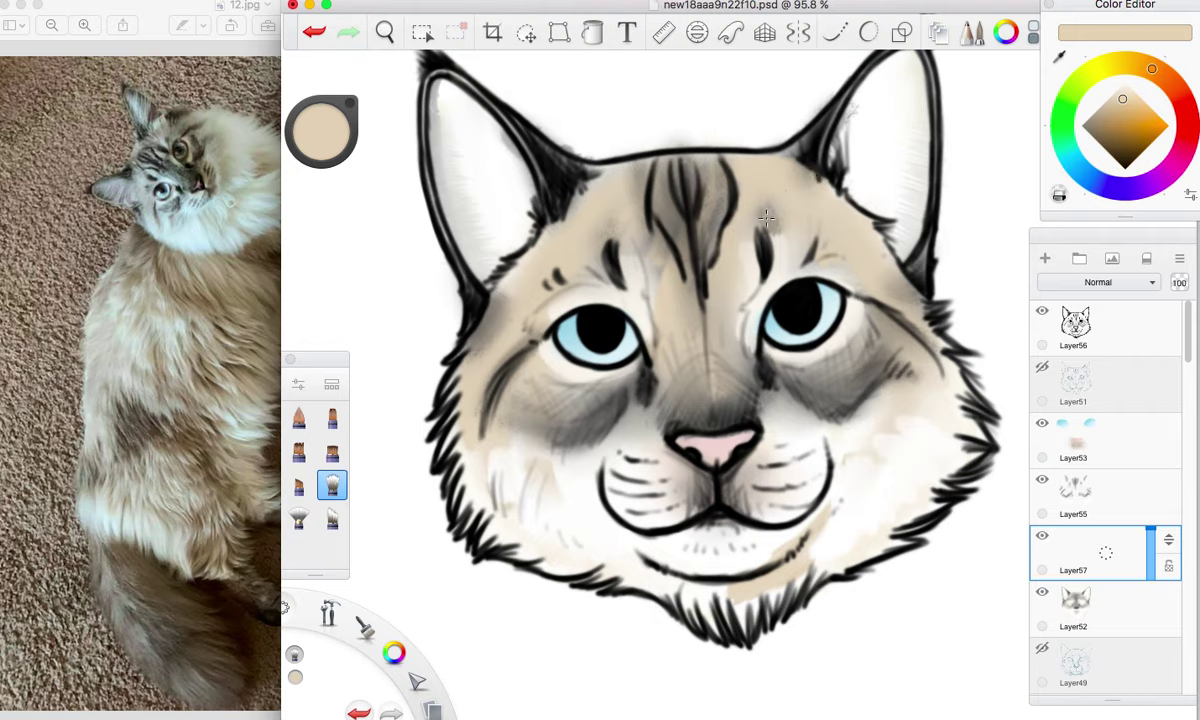
pyautogui.moveTo(605, 207); pyautogui.dragTo(697, 257)
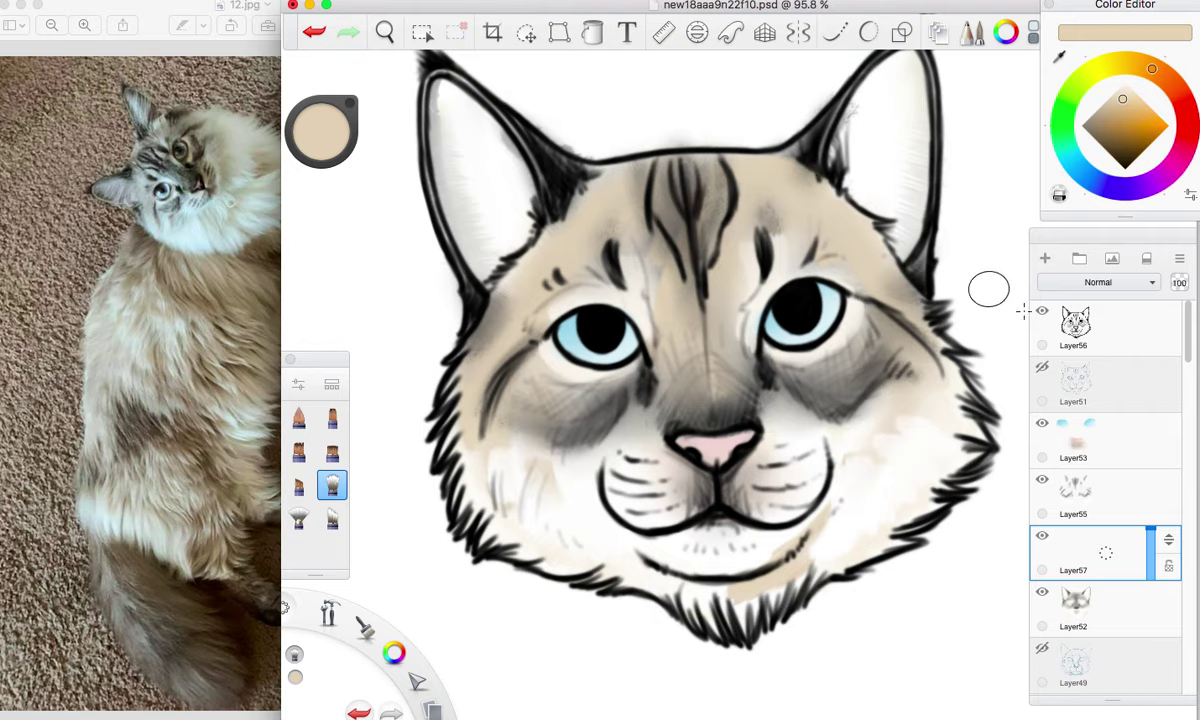
pyautogui.moveTo(1152, 540); pyautogui.dragTo(1150, 545)
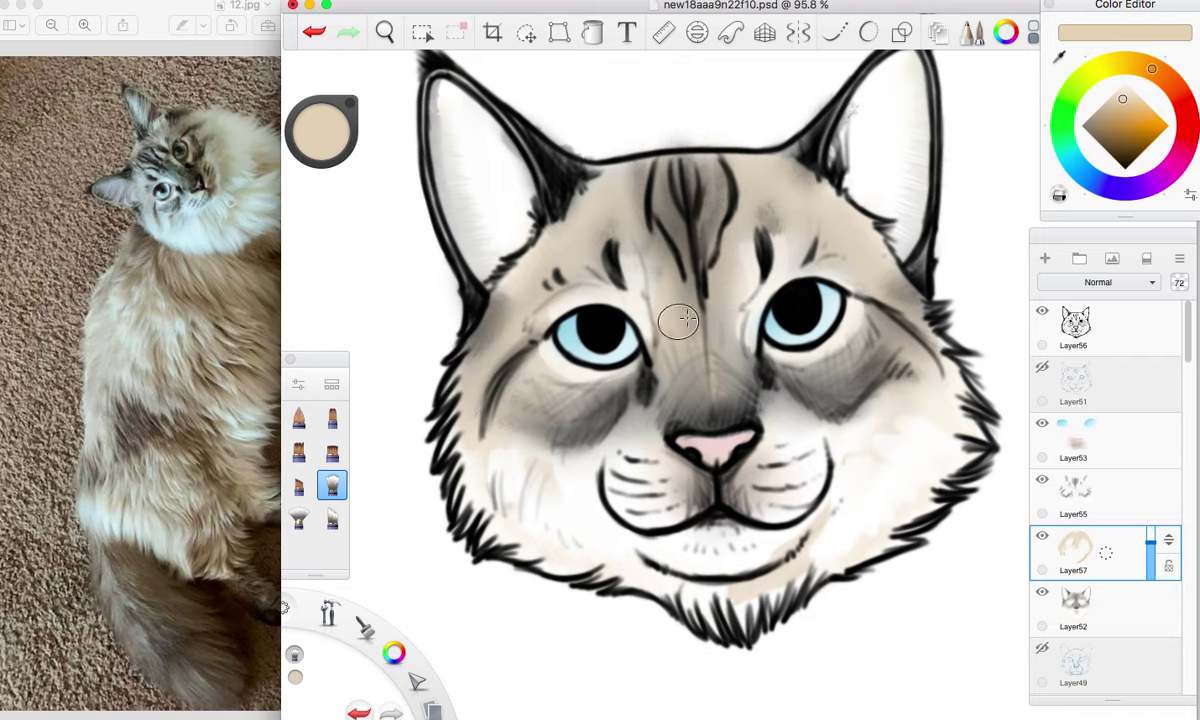
pyautogui.click(1090, 617)
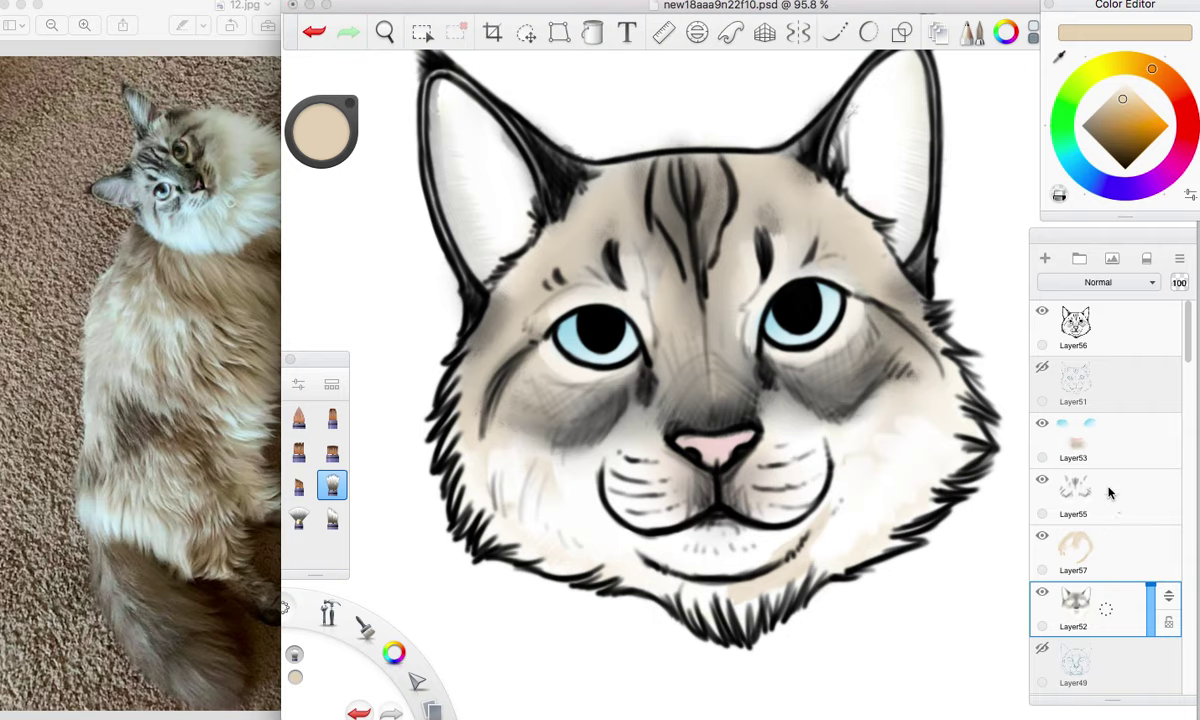
pyautogui.click(1035, 492)
pyautogui.click(1028, 430)
pyautogui.press('super+z')
pyautogui.click(1058, 340)
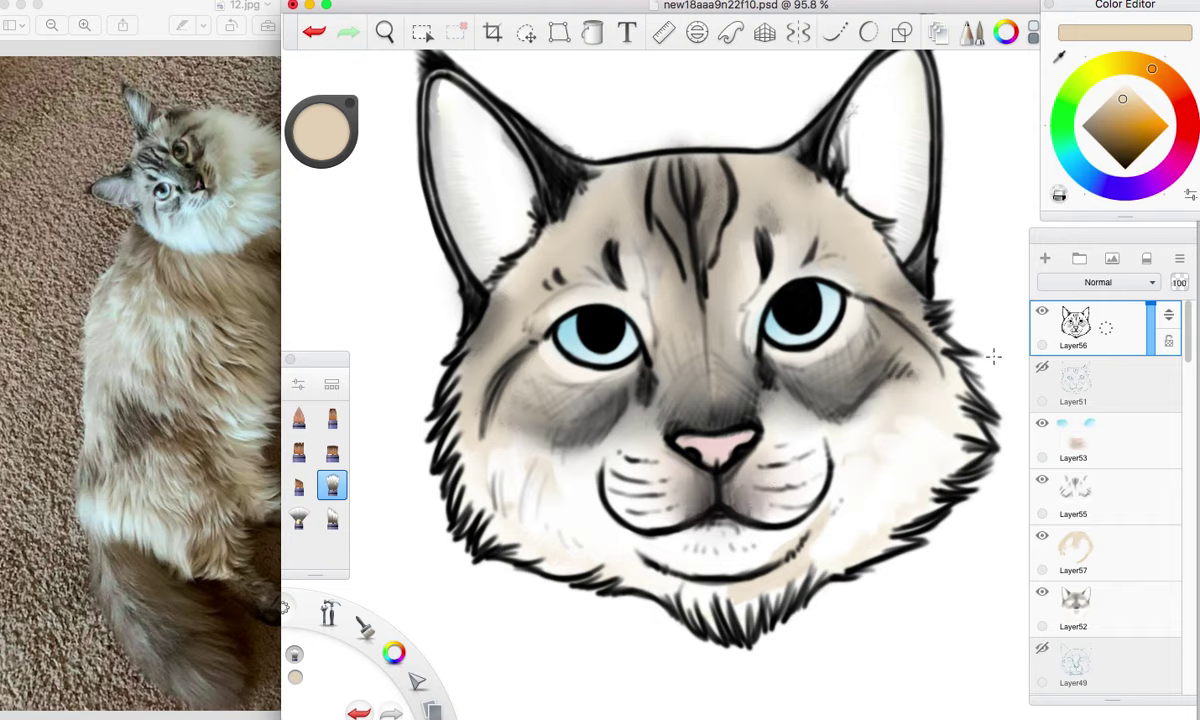
# Clean up stray shading outside the black outline around the forehead and ears on the gray shading layers (Layer52 and Layer55).
pyautogui.click(1098, 602)
pyautogui.moveTo(362, 622); pyautogui.dragTo(388, 632)
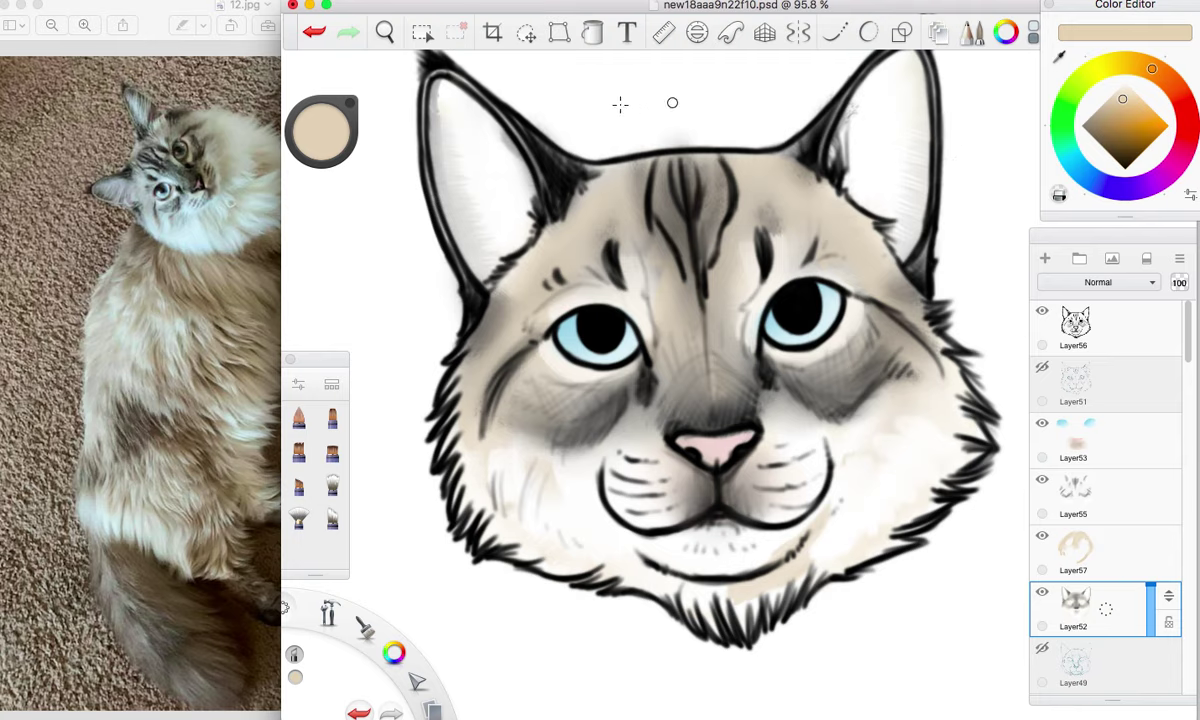
pyautogui.click(388, 34)
pyautogui.moveTo(541, 190); pyautogui.dragTo(538, 274)
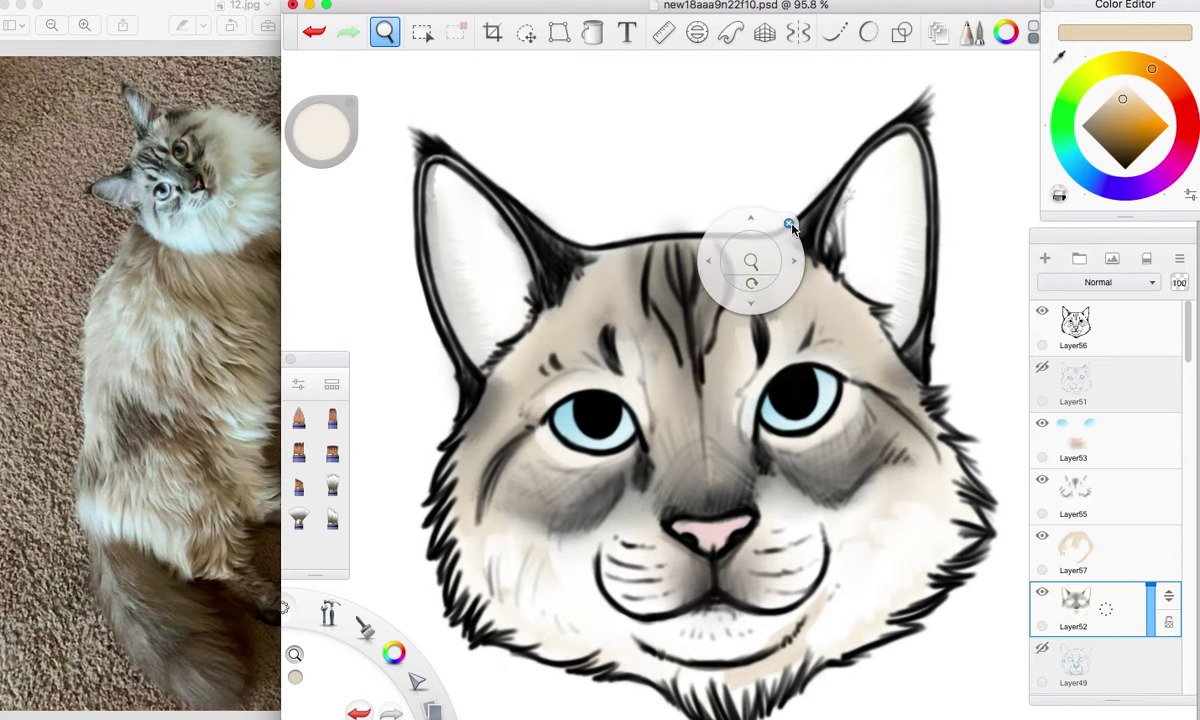
pyautogui.click(790, 227)
pyautogui.click(1090, 500)
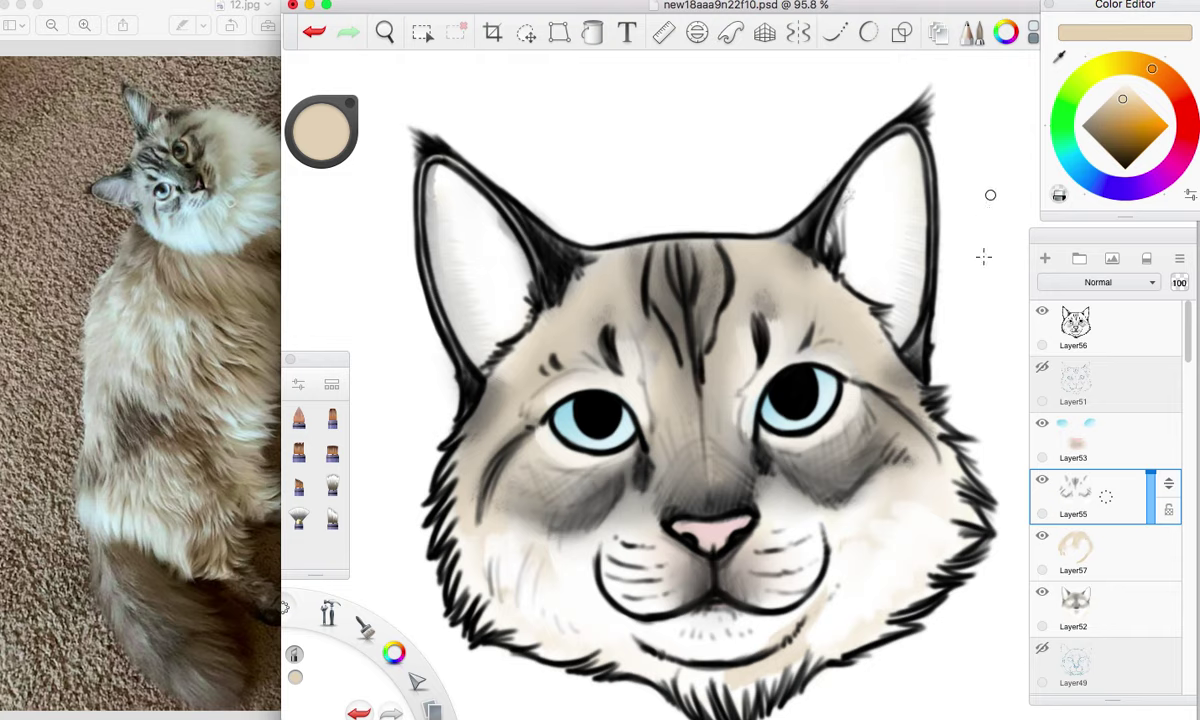
pyautogui.click(1075, 563)
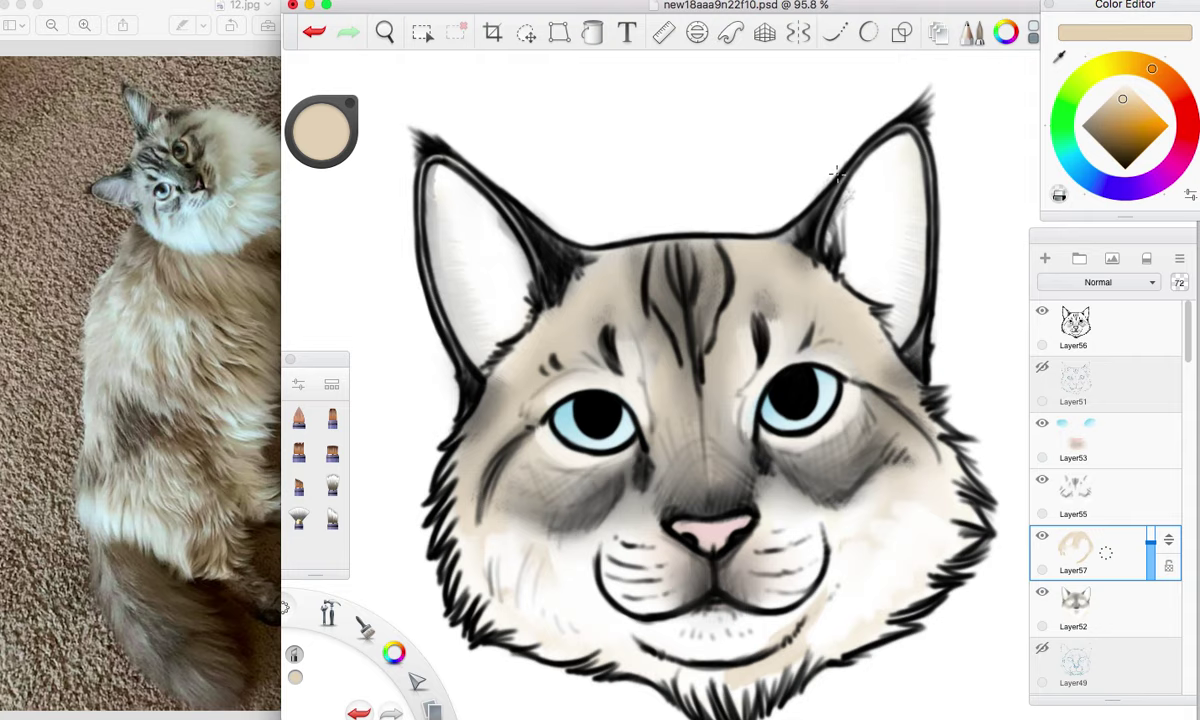
pyautogui.press('Down')
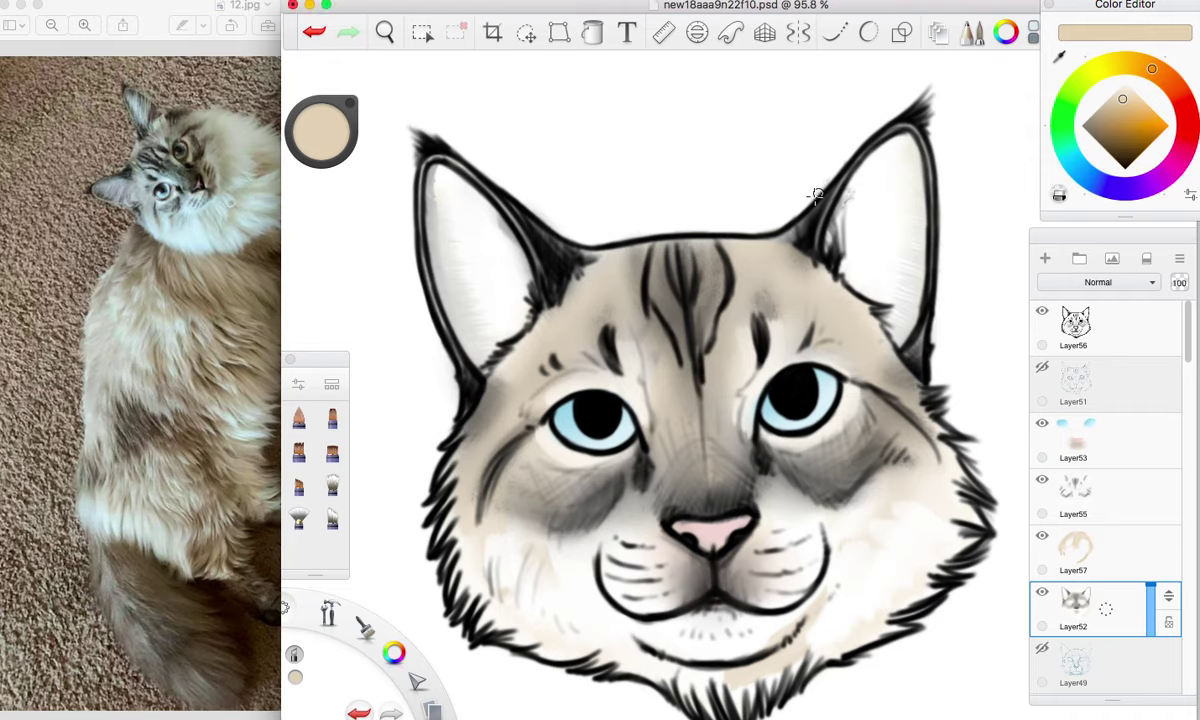
pyautogui.press('Up')
pyautogui.press('Up')
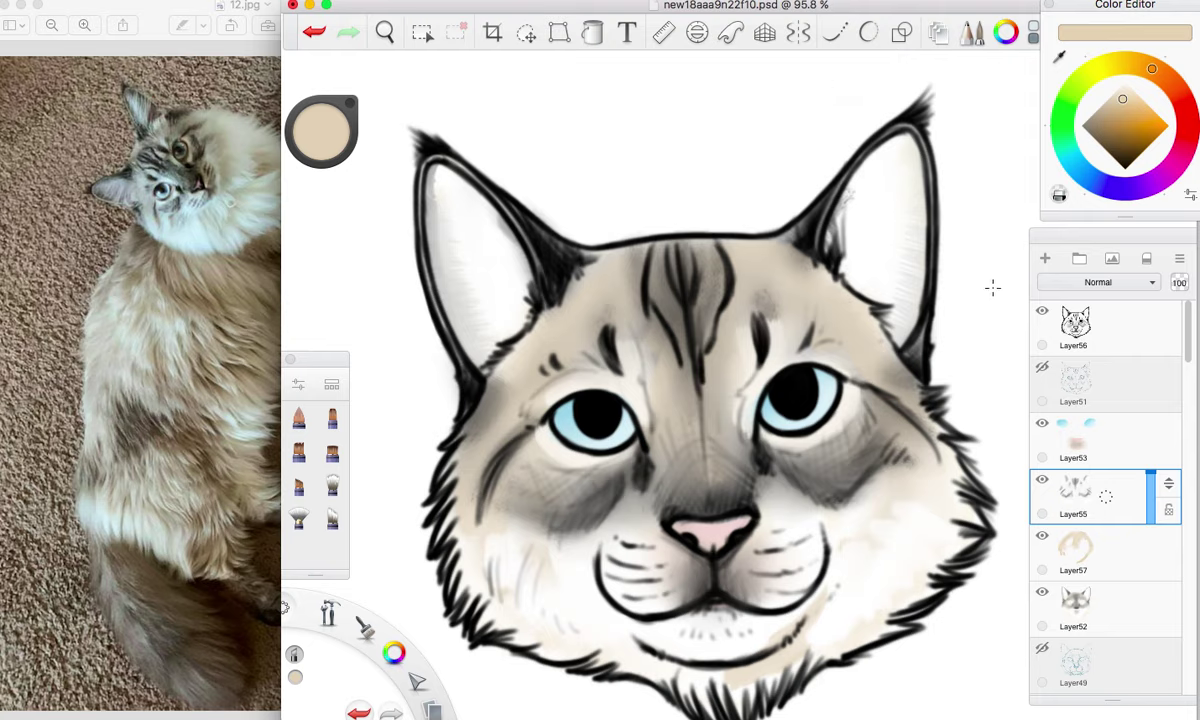
# Add a new layer above the black line art (Layer56) and choose white as the color.
pyautogui.click(1088, 330)
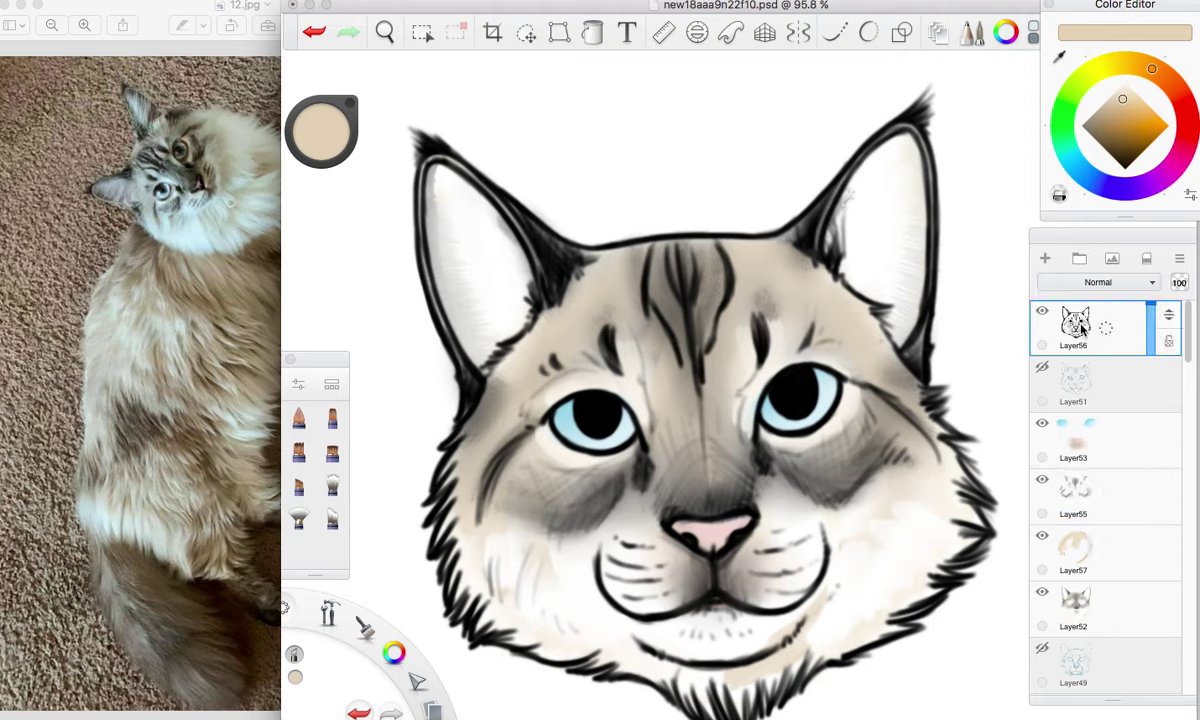
pyautogui.click(1045, 260)
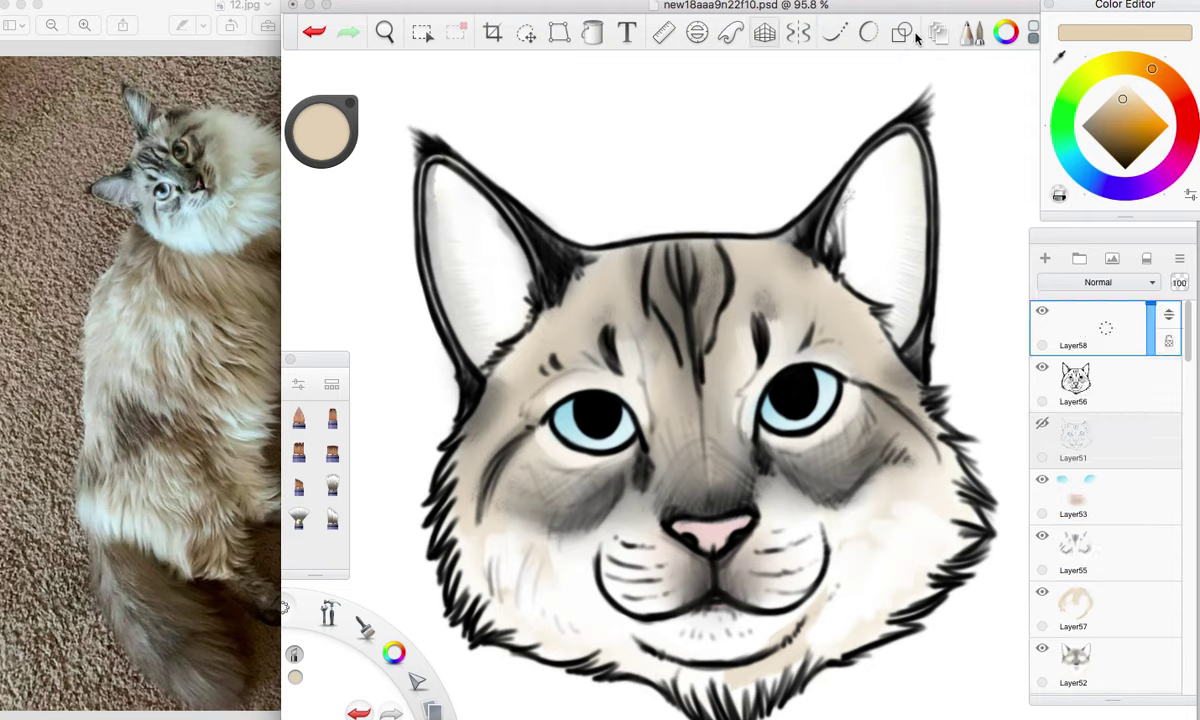
pyautogui.click(1127, 91)
pyautogui.moveTo(1128, 88); pyautogui.dragTo(1126, 81)
pyautogui.click(1126, 85)
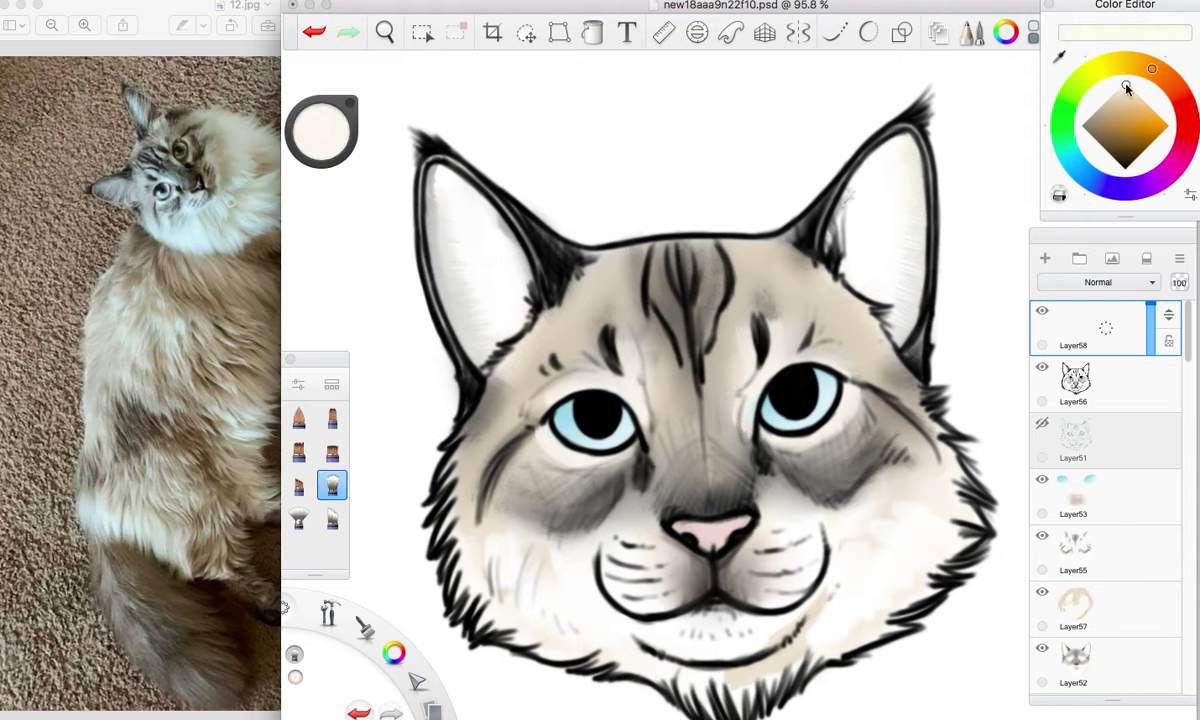
pyautogui.moveTo(1126, 86); pyautogui.dragTo(1125, 82)
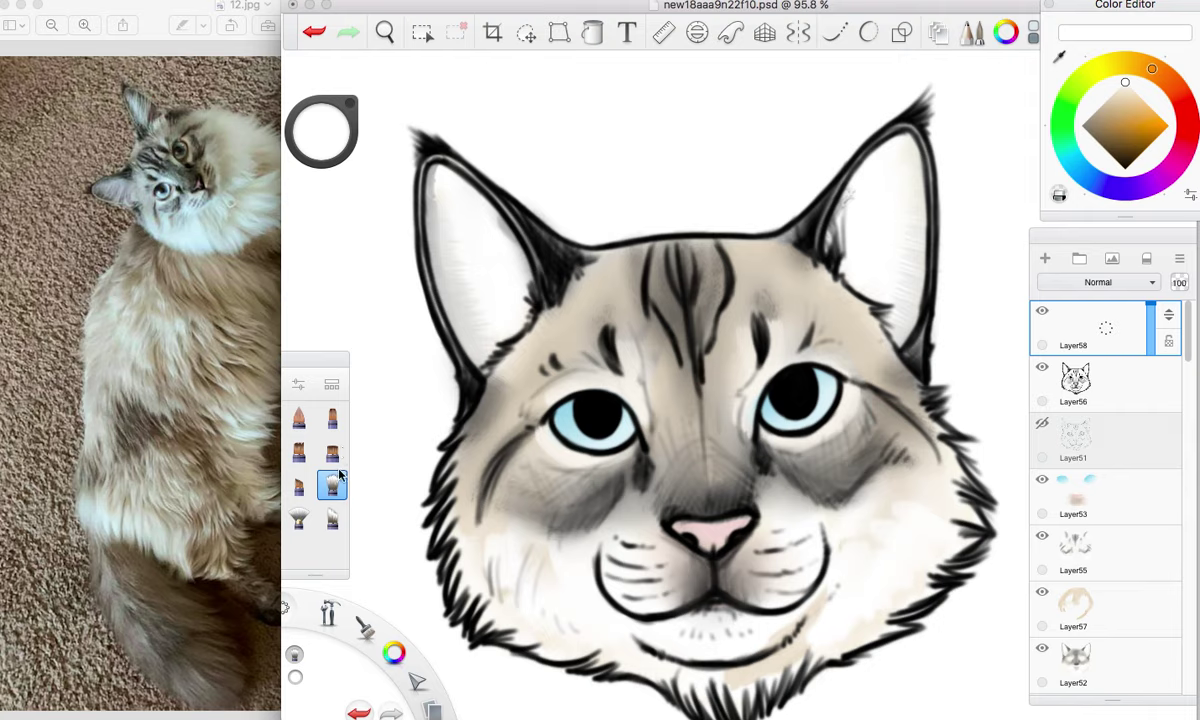
# Paint fine white hair strokes inside the right-hand ear and across its outer outline on the new top layer.
pyautogui.click(362, 626)
pyautogui.moveTo(367, 630); pyautogui.dragTo(403, 602)
pyautogui.moveTo(832, 252); pyautogui.dragTo(844, 224)
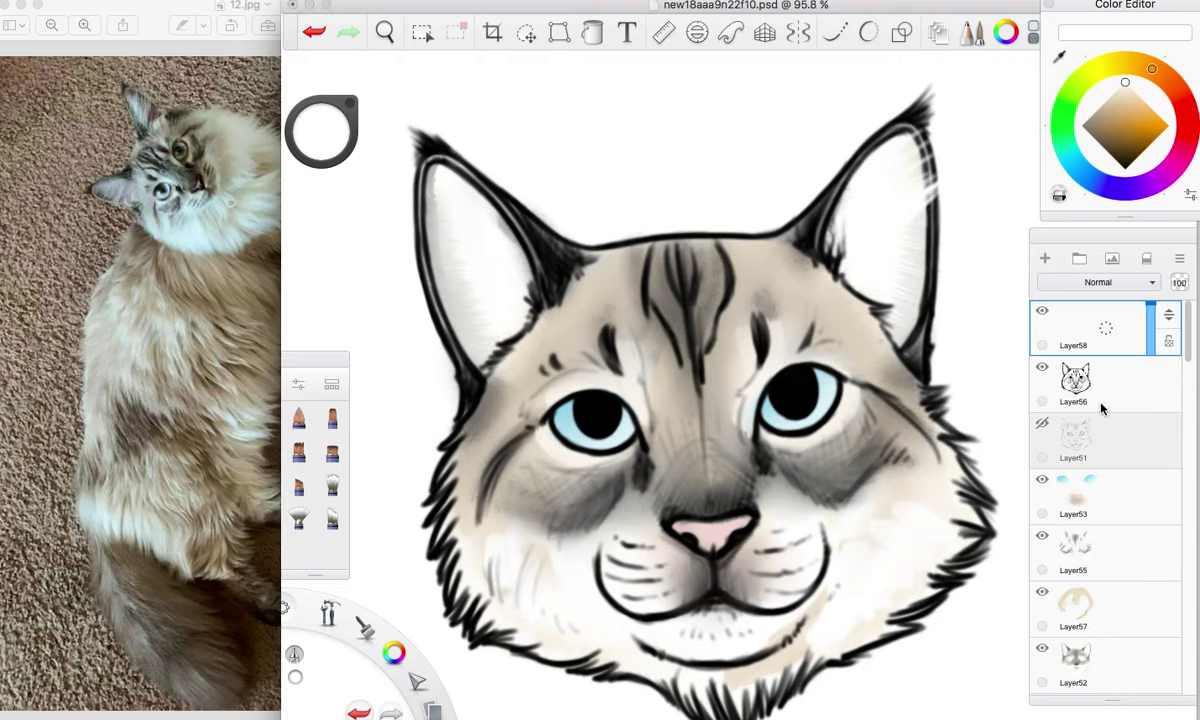
# Paint the inside of the right-hand ear light pink on the eye-color layer (Layer53) and blend it softly.
pyautogui.click(1118, 495)
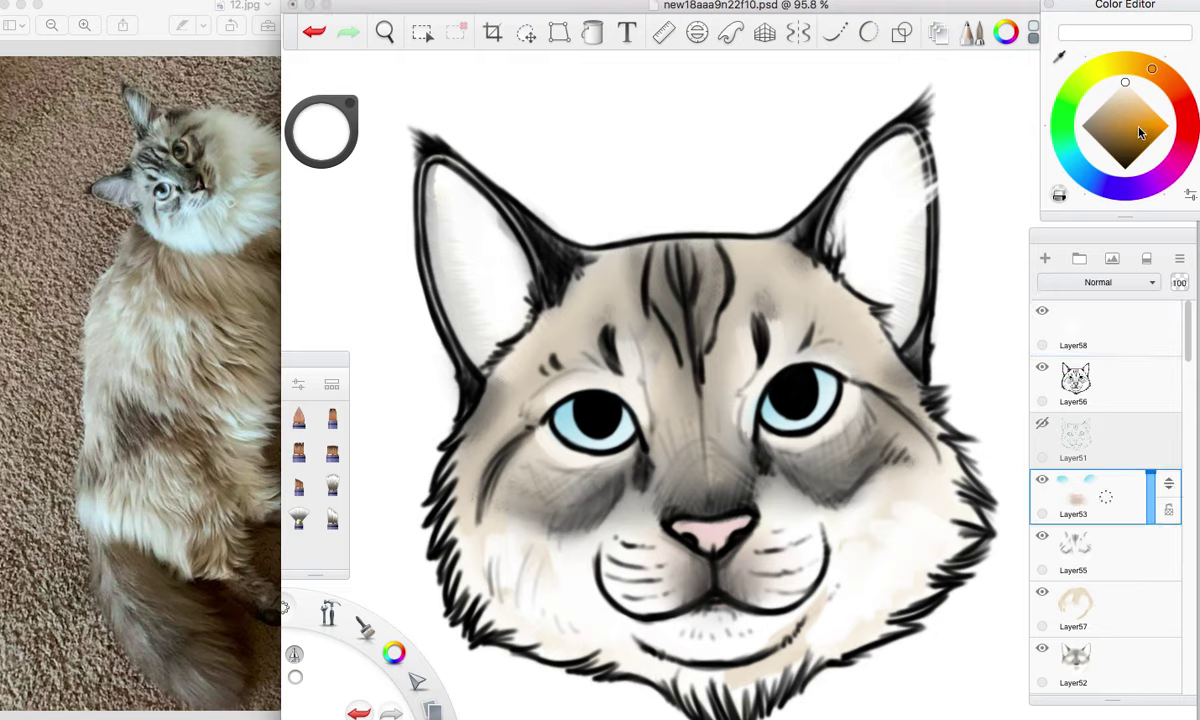
pyautogui.click(1173, 168)
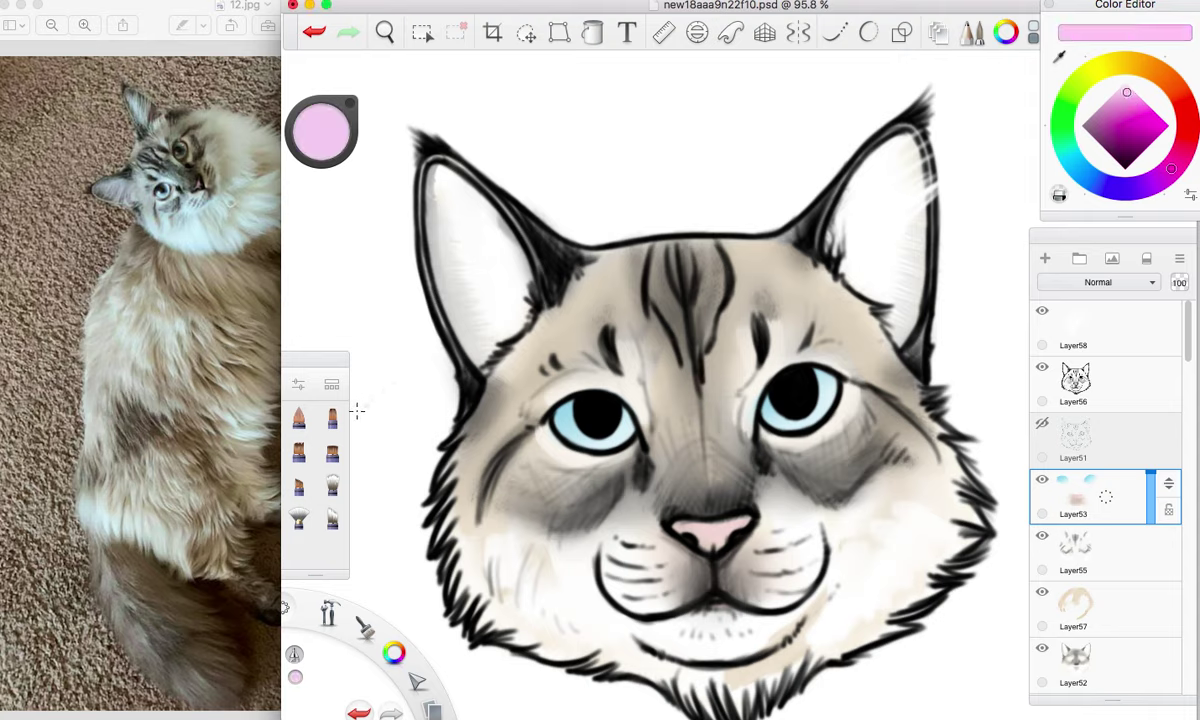
pyautogui.click(332, 453)
pyautogui.press('super+z')
pyautogui.moveTo(912, 150)
pyautogui.mouseDown()
pyautogui.moveTo(911, 262)
pyautogui.moveTo(909, 153)
pyautogui.moveTo(898, 322)
pyautogui.mouseUp()
pyautogui.click(332, 485)
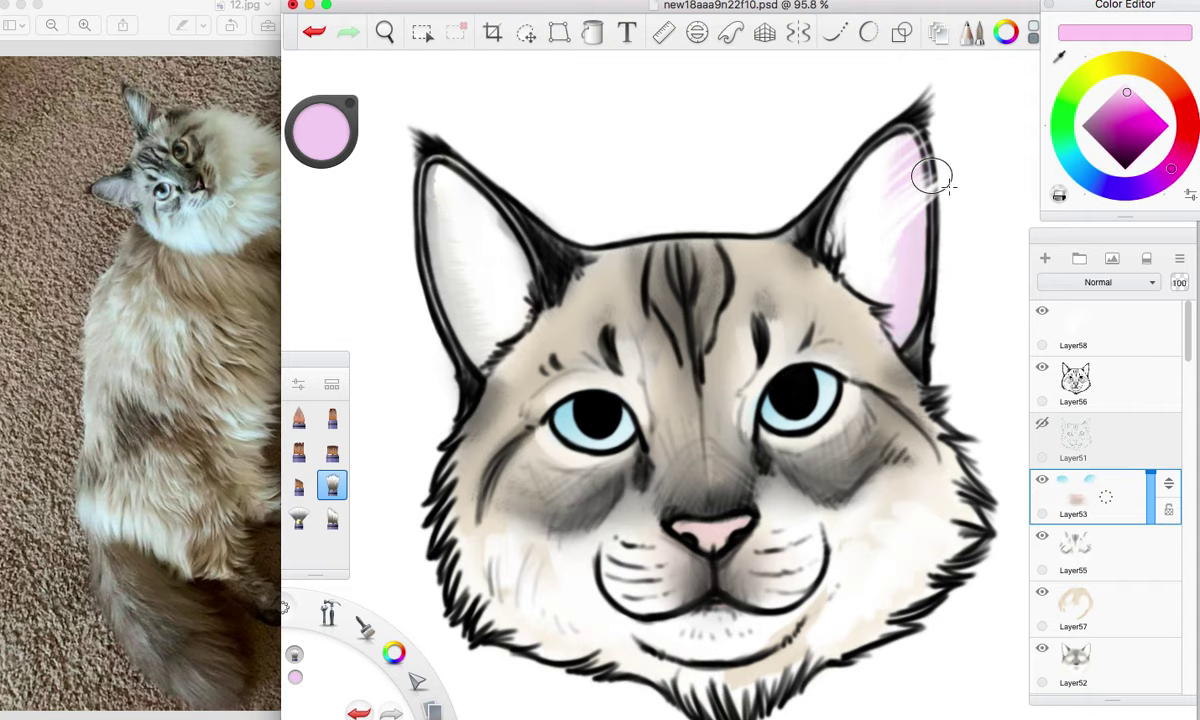
# Add white hair strokes over the pink in the right-hand ear on the top layer (Layer58).
pyautogui.click(1080, 330)
pyautogui.click(1125, 83)
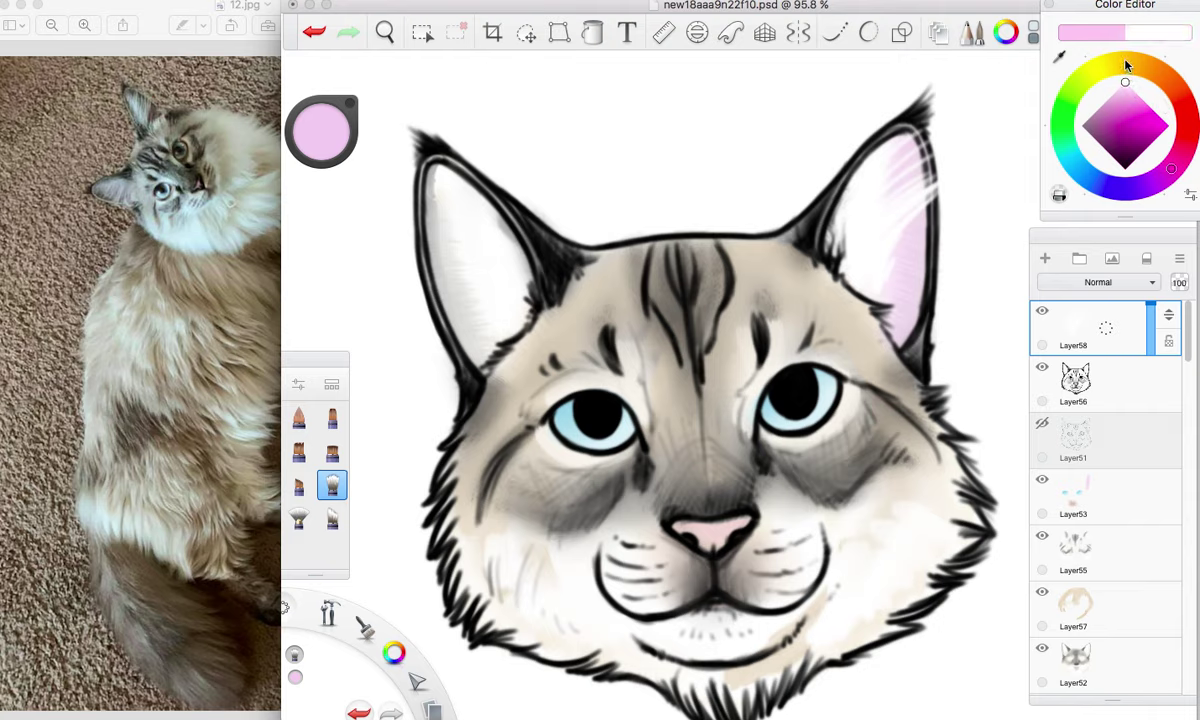
pyautogui.moveTo(372, 619)
pyautogui.mouseDown()
pyautogui.moveTo(363, 561)
pyautogui.moveTo(384, 548)
pyautogui.mouseUp()
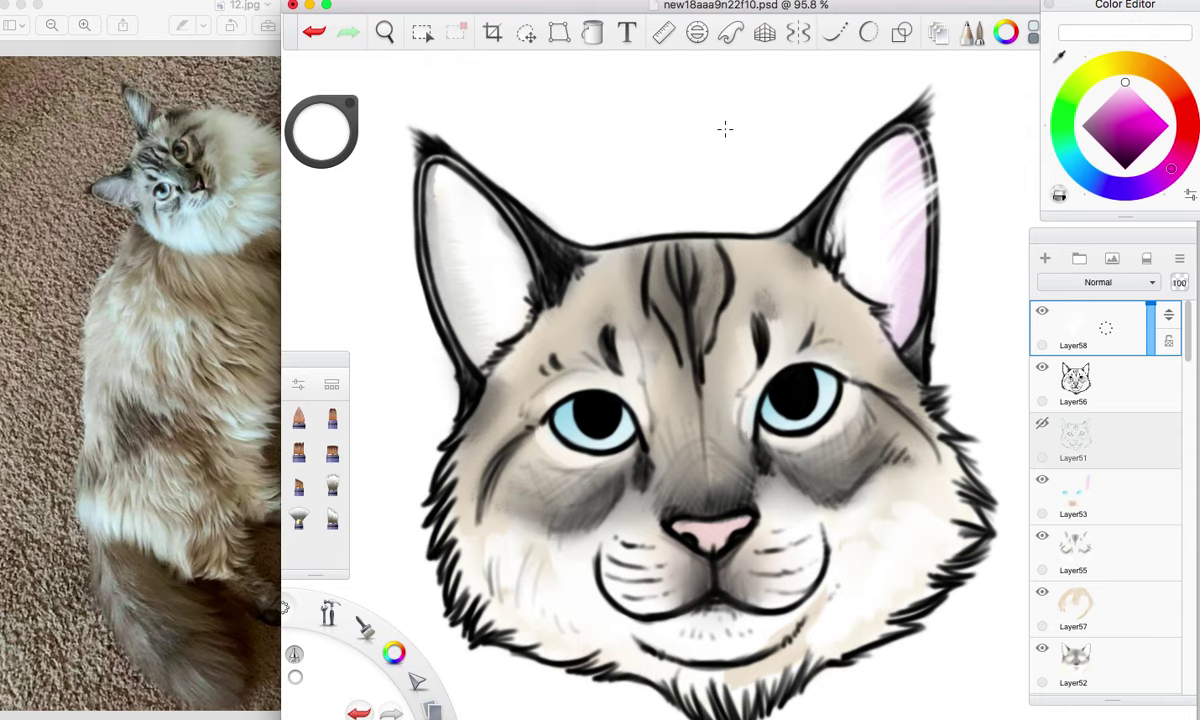
# Draw thin black hair strokes inside the right-hand ear and past its outer edge on the line art layer (Layer56).
pyautogui.click(1125, 168)
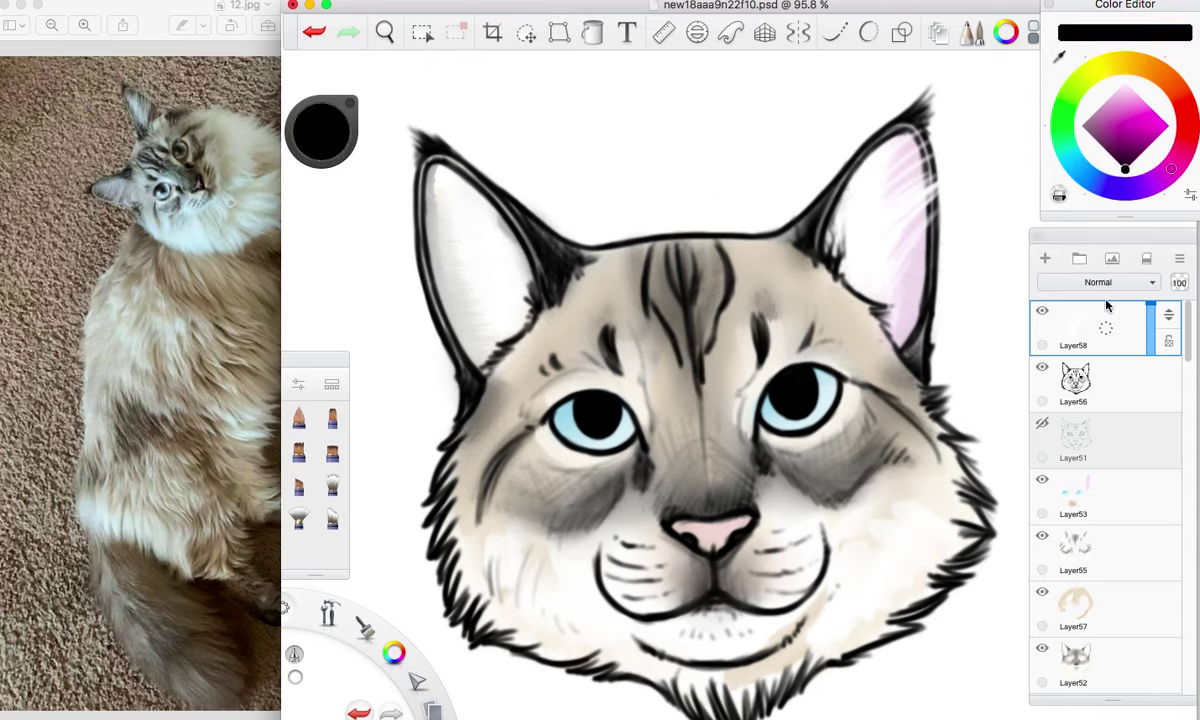
pyautogui.click(1060, 385)
pyautogui.moveTo(864, 170); pyautogui.dragTo(920, 136)
pyautogui.moveTo(878, 179)
pyautogui.mouseDown()
pyautogui.moveTo(949, 125)
pyautogui.moveTo(867, 183)
pyautogui.moveTo(920, 150)
pyautogui.mouseUp()
pyautogui.moveTo(861, 203)
pyautogui.mouseDown()
pyautogui.moveTo(924, 152)
pyautogui.moveTo(800, 204)
pyautogui.mouseUp()
pyautogui.moveTo(886, 146)
pyautogui.mouseDown()
pyautogui.moveTo(818, 200)
pyautogui.moveTo(828, 194)
pyautogui.mouseUp()
pyautogui.moveTo(906, 150); pyautogui.dragTo(870, 182)
pyautogui.moveTo(963, 161)
pyautogui.mouseDown()
pyautogui.moveTo(929, 197)
pyautogui.moveTo(842, 238)
pyautogui.mouseUp()
pyautogui.moveTo(888, 188); pyautogui.dragTo(840, 260)
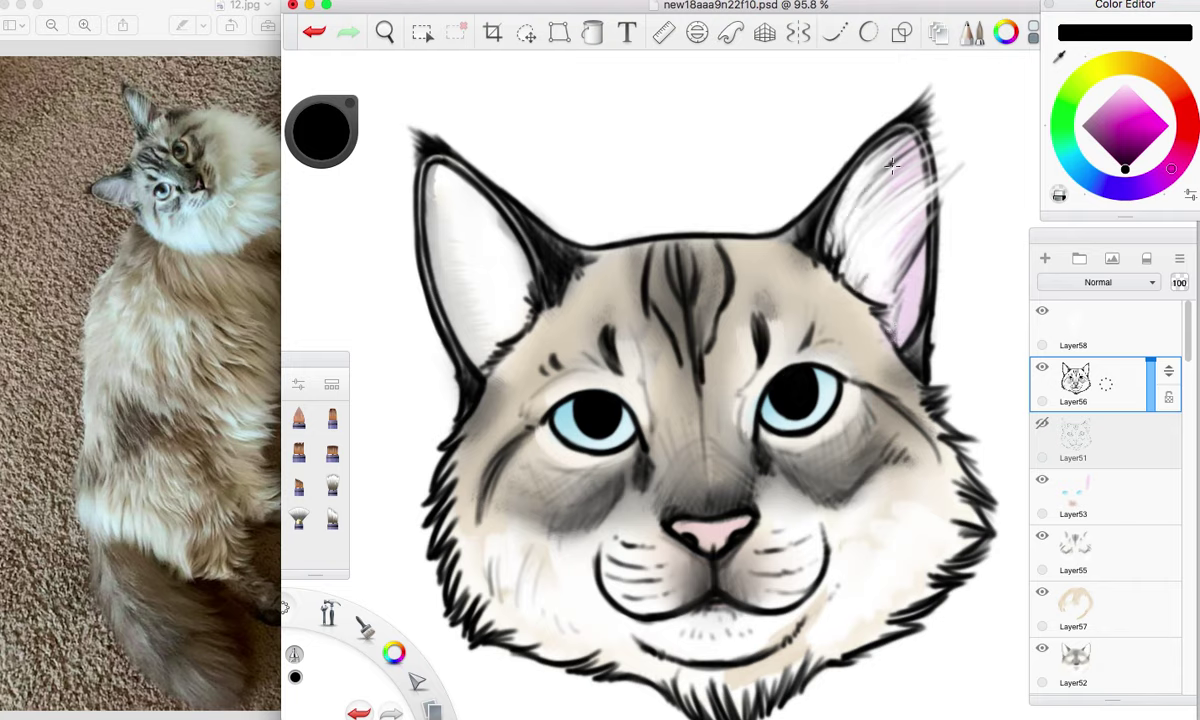
# Paint white hair strokes inside the left-hand ear and across its outer outline on the top layer (Layer58).
pyautogui.click(1098, 335)
pyautogui.click(1125, 82)
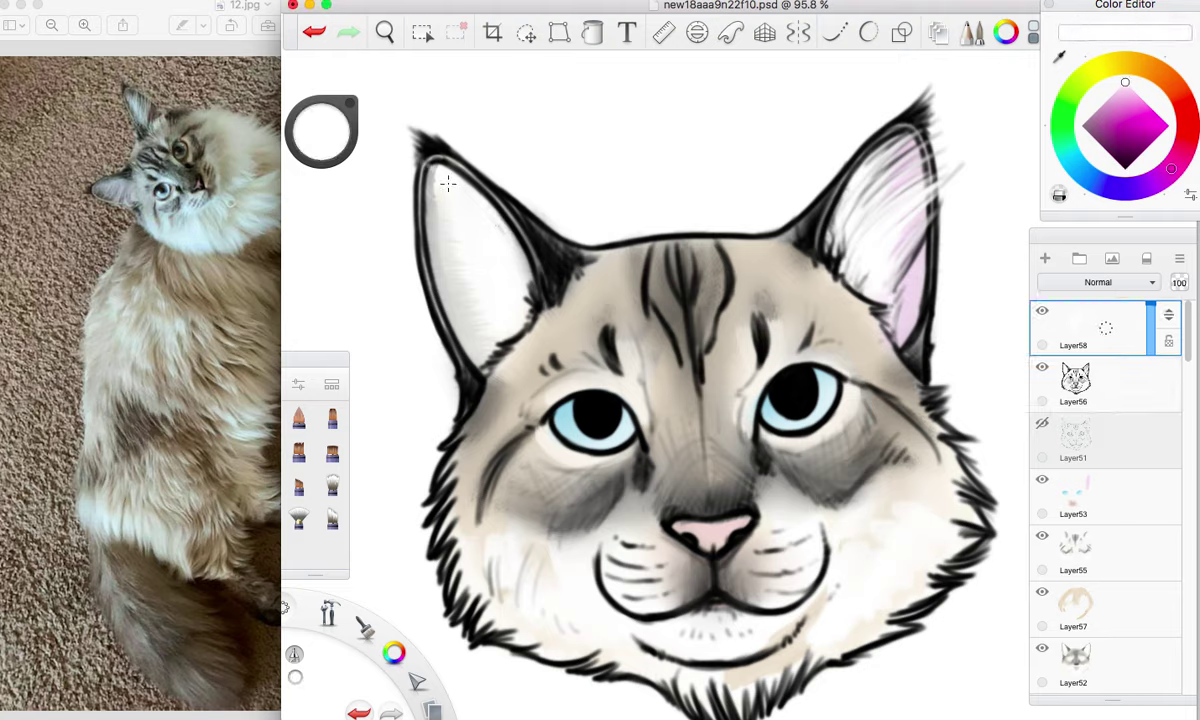
pyautogui.moveTo(478, 212)
pyautogui.mouseDown()
pyautogui.moveTo(373, 156)
pyautogui.moveTo(493, 233)
pyautogui.moveTo(428, 189)
pyautogui.moveTo(489, 232)
pyautogui.moveTo(463, 221)
pyautogui.moveTo(436, 186)
pyautogui.moveTo(478, 222)
pyautogui.moveTo(388, 174)
pyautogui.mouseUp()
pyautogui.moveTo(456, 230); pyautogui.dragTo(393, 183)
pyautogui.moveTo(492, 255); pyautogui.dragTo(396, 207)
pyautogui.moveTo(462, 266); pyautogui.dragTo(367, 250)
pyautogui.moveTo(458, 228); pyautogui.dragTo(410, 196)
pyautogui.moveTo(474, 230)
pyautogui.mouseDown()
pyautogui.moveTo(410, 181)
pyautogui.moveTo(407, 154)
pyautogui.mouseUp()
pyautogui.moveTo(470, 196); pyautogui.dragTo(410, 151)
pyautogui.moveTo(490, 290)
pyautogui.mouseDown()
pyautogui.moveTo(416, 284)
pyautogui.moveTo(394, 255)
pyautogui.moveTo(404, 242)
pyautogui.mouseUp()
pyautogui.moveTo(476, 274)
pyautogui.mouseDown()
pyautogui.moveTo(405, 236)
pyautogui.moveTo(402, 207)
pyautogui.mouseUp()
pyautogui.moveTo(484, 310); pyautogui.dragTo(422, 283)
pyautogui.moveTo(470, 336); pyautogui.dragTo(426, 314)
pyautogui.moveTo(472, 350); pyautogui.dragTo(424, 322)
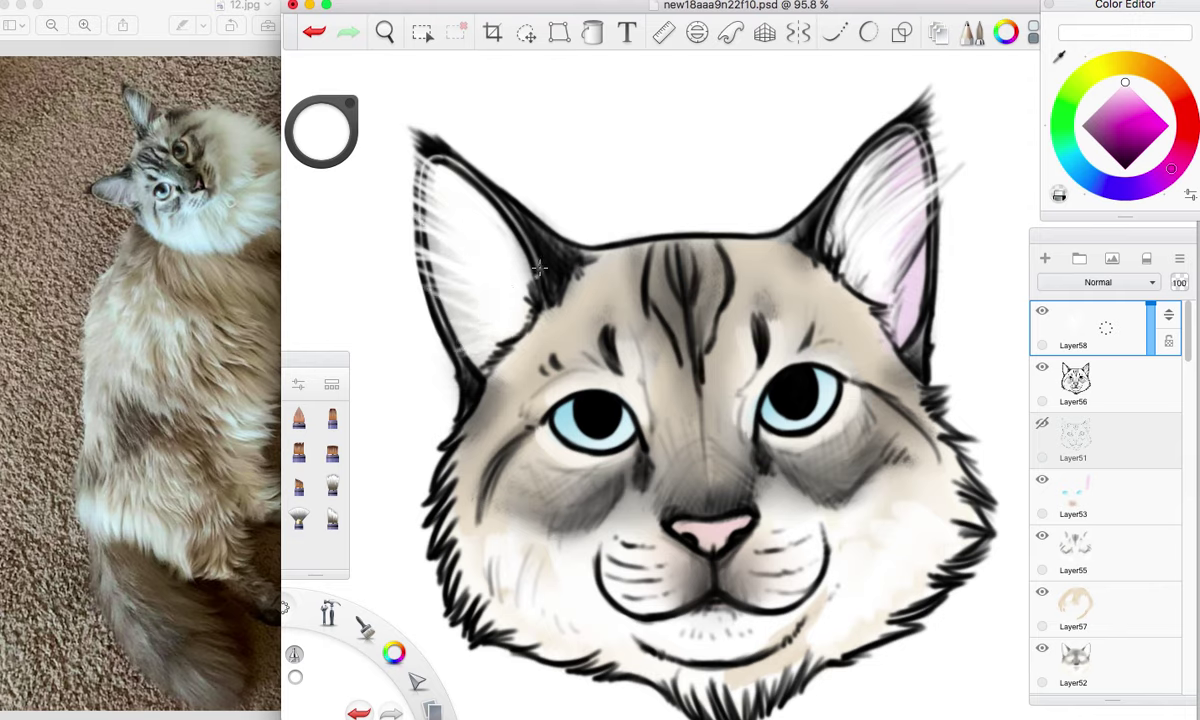
# Draw thin black hair strokes inside the left-hand ear and past its outer edge on the line art layer (Layer56).
pyautogui.moveTo(1122, 156); pyautogui.dragTo(1128, 207)
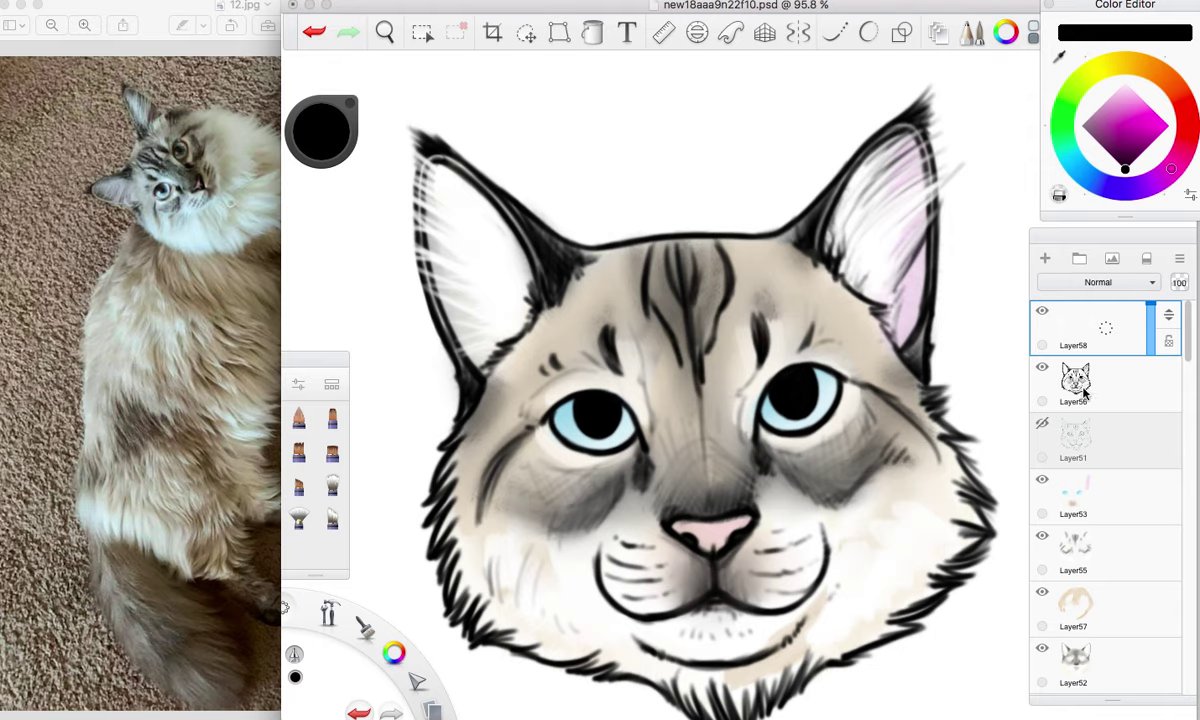
pyautogui.click(1081, 381)
pyautogui.moveTo(474, 159); pyautogui.dragTo(471, 174)
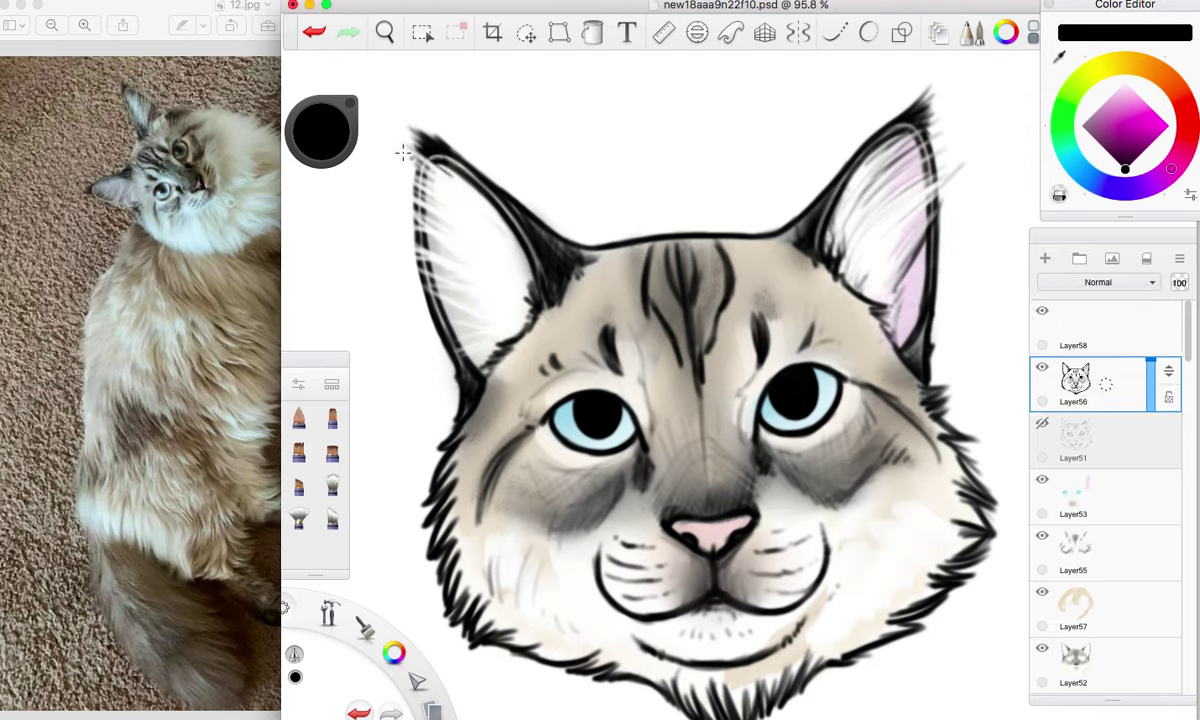
pyautogui.moveTo(452, 200)
pyautogui.mouseDown()
pyautogui.moveTo(390, 165)
pyautogui.moveTo(397, 178)
pyautogui.mouseUp()
pyautogui.moveTo(468, 230); pyautogui.dragTo(402, 190)
pyautogui.moveTo(485, 253)
pyautogui.mouseDown()
pyautogui.moveTo(389, 167)
pyautogui.moveTo(463, 238)
pyautogui.moveTo(382, 180)
pyautogui.mouseUp()
pyautogui.moveTo(420, 220); pyautogui.dragTo(378, 184)
pyautogui.moveTo(440, 250)
pyautogui.mouseDown()
pyautogui.moveTo(388, 201)
pyautogui.moveTo(401, 227)
pyautogui.moveTo(372, 220)
pyautogui.mouseUp()
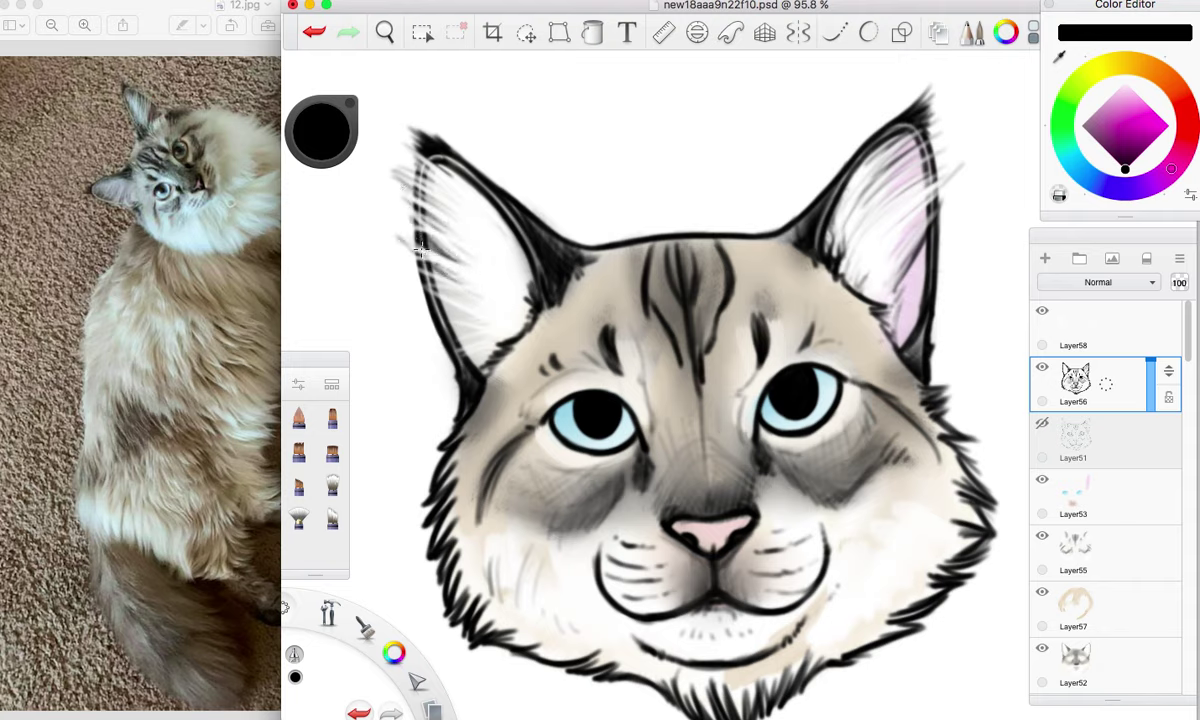
pyautogui.moveTo(462, 289)
pyautogui.mouseDown()
pyautogui.moveTo(404, 247)
pyautogui.moveTo(408, 265)
pyautogui.mouseUp()
pyautogui.moveTo(482, 280)
pyautogui.mouseDown()
pyautogui.moveTo(431, 242)
pyautogui.moveTo(459, 206)
pyautogui.mouseUp()
pyautogui.moveTo(502, 274); pyautogui.dragTo(444, 175)
pyautogui.moveTo(442, 172); pyautogui.dragTo(420, 148)
pyautogui.moveTo(456, 193); pyautogui.dragTo(402, 144)
pyautogui.moveTo(442, 177); pyautogui.dragTo(412, 151)
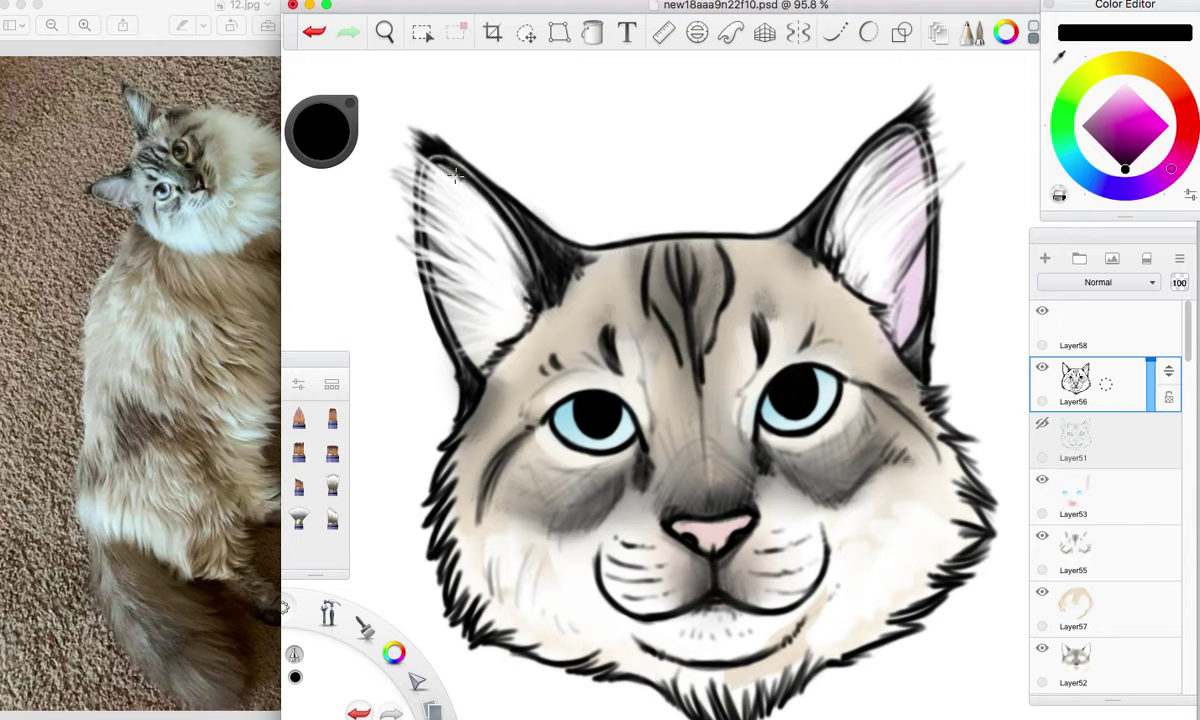
pyautogui.moveTo(448, 289); pyautogui.dragTo(412, 262)
pyautogui.moveTo(470, 308); pyautogui.dragTo(422, 294)
pyautogui.moveTo(471, 329); pyautogui.dragTo(432, 303)
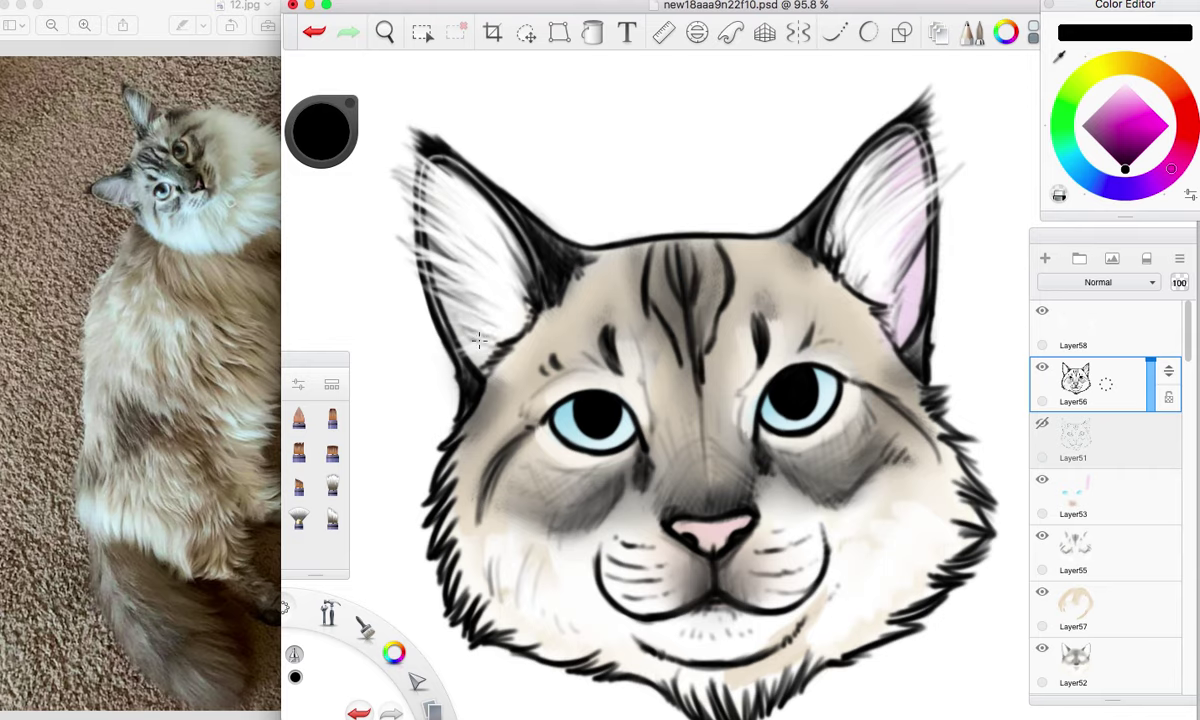
pyautogui.moveTo(482, 342); pyautogui.dragTo(430, 307)
pyautogui.moveTo(468, 335); pyautogui.dragTo(436, 318)
# Paint the inside of the left-hand ear light pink on the eye-color layer (Layer53) and blend it softly.
pyautogui.click(1128, 92)
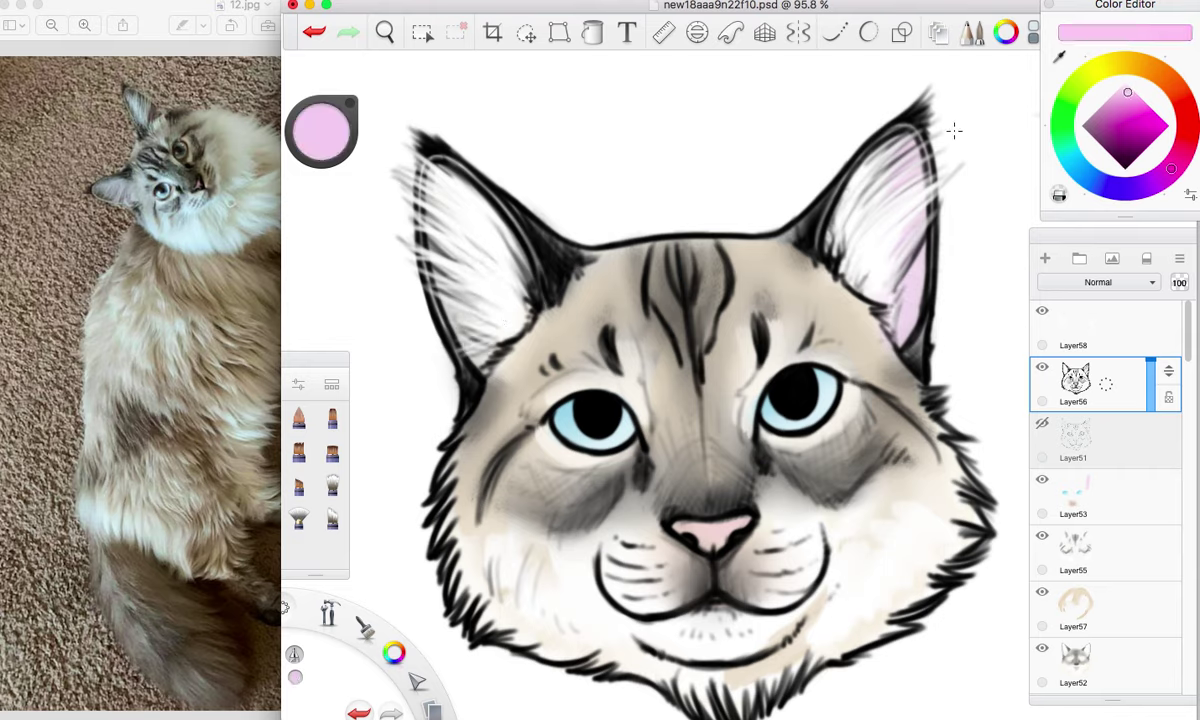
pyautogui.click(333, 457)
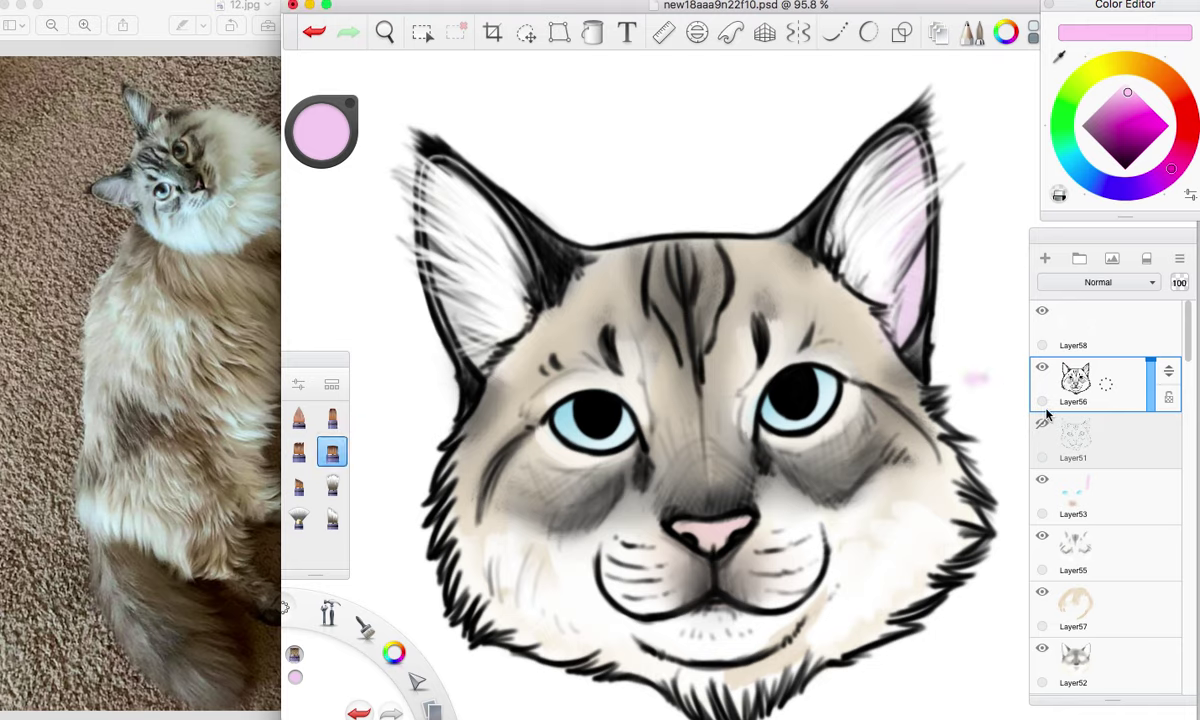
pyautogui.click(1080, 497)
pyautogui.moveTo(439, 188); pyautogui.dragTo(446, 283)
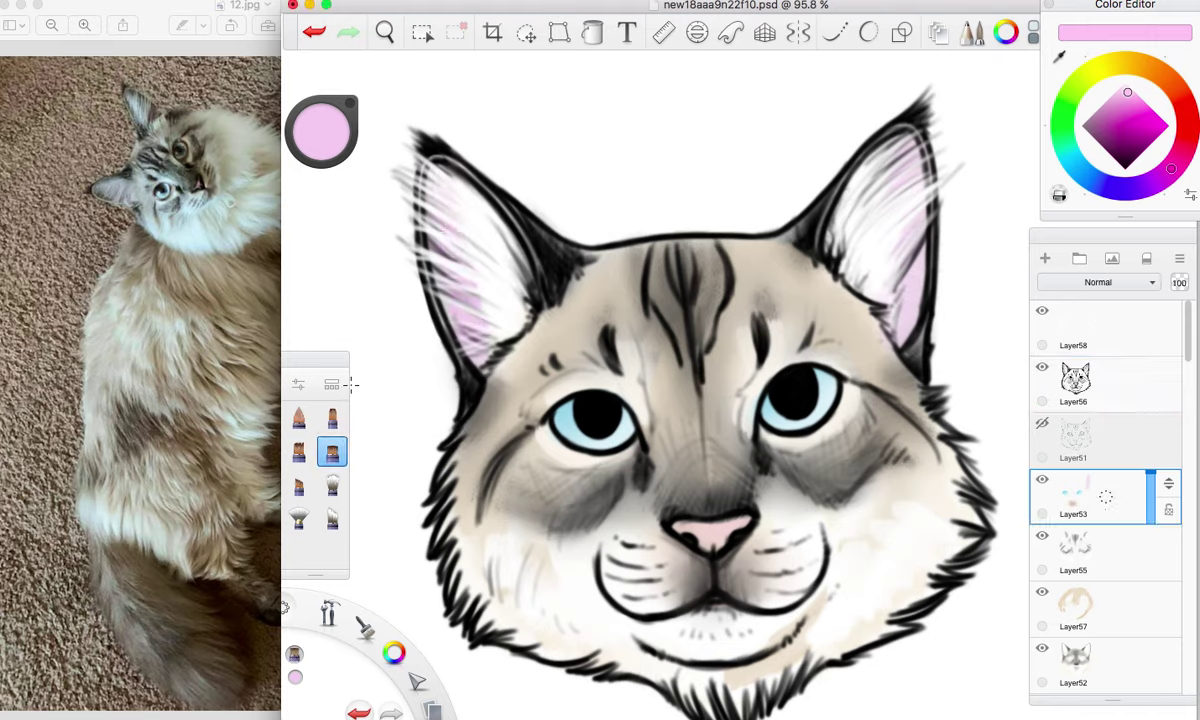
pyautogui.click(332, 485)
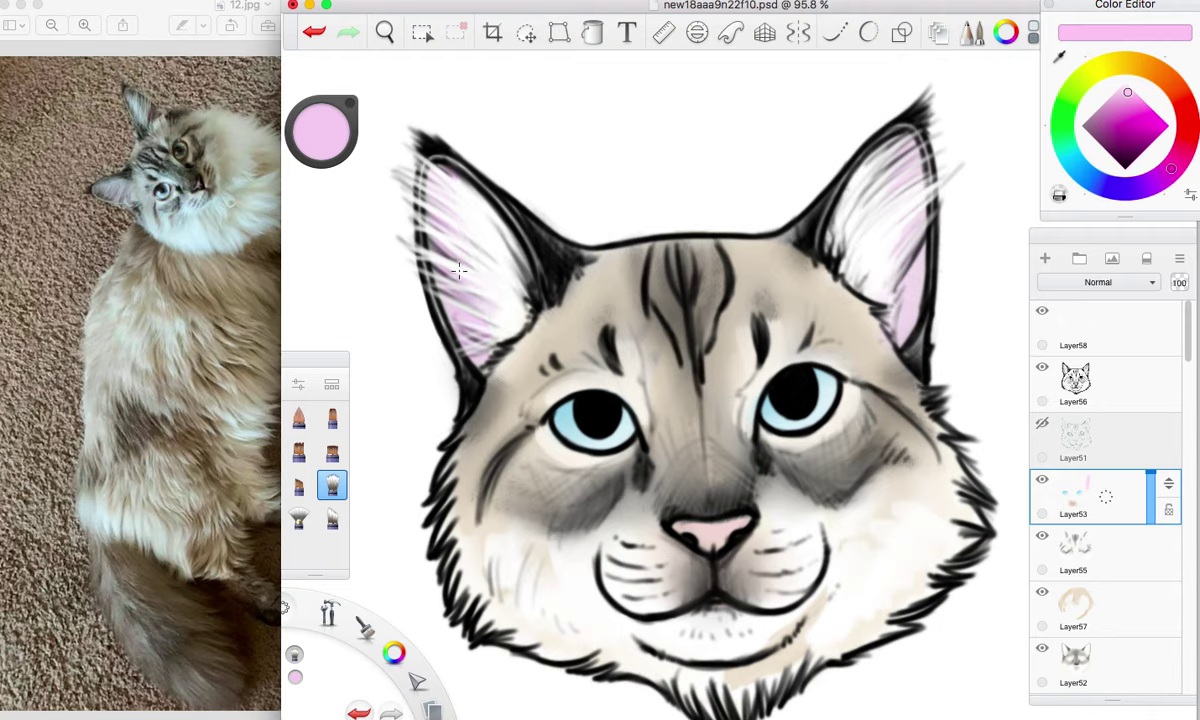
# Sample the beige of the cheek fur and paint a thin beige rim along the inner outlines of both ears on Layer53.
pyautogui.click(1060, 57)
pyautogui.click(470, 480)
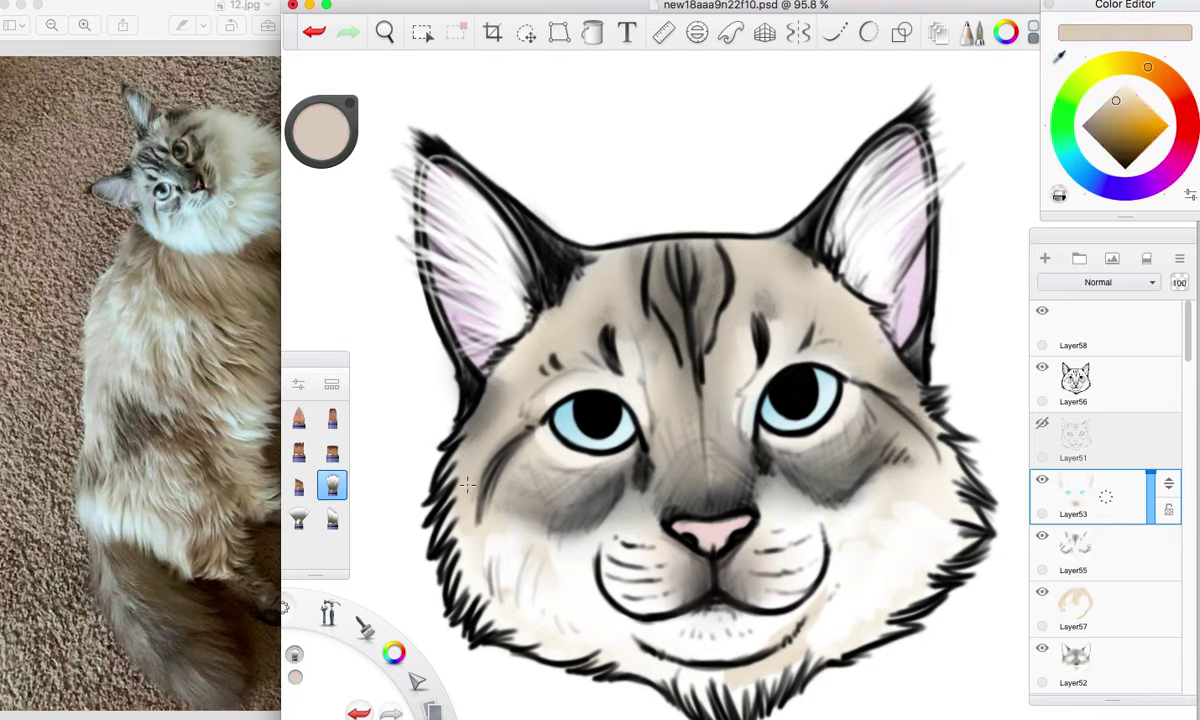
pyautogui.click(332, 452)
pyautogui.click(332, 418)
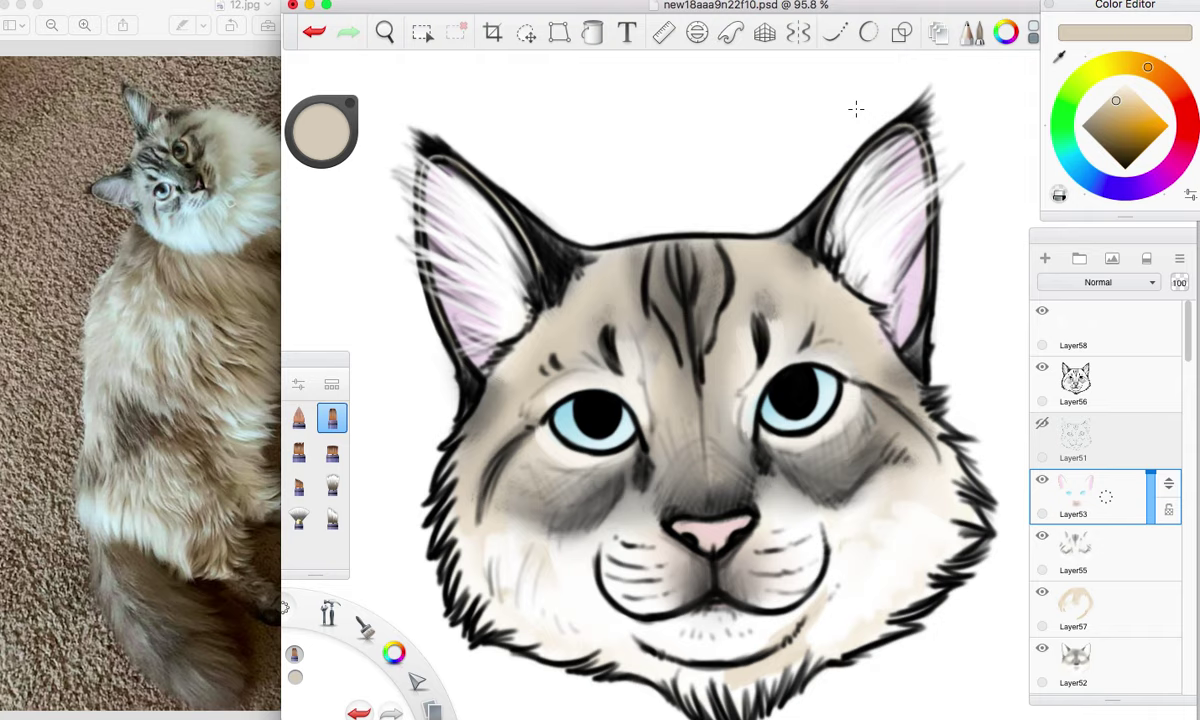
# Paint white reflection highlights on the pupil and iris of the left-hand eye on the top layer (Layer58).
pyautogui.click(1035, 318)
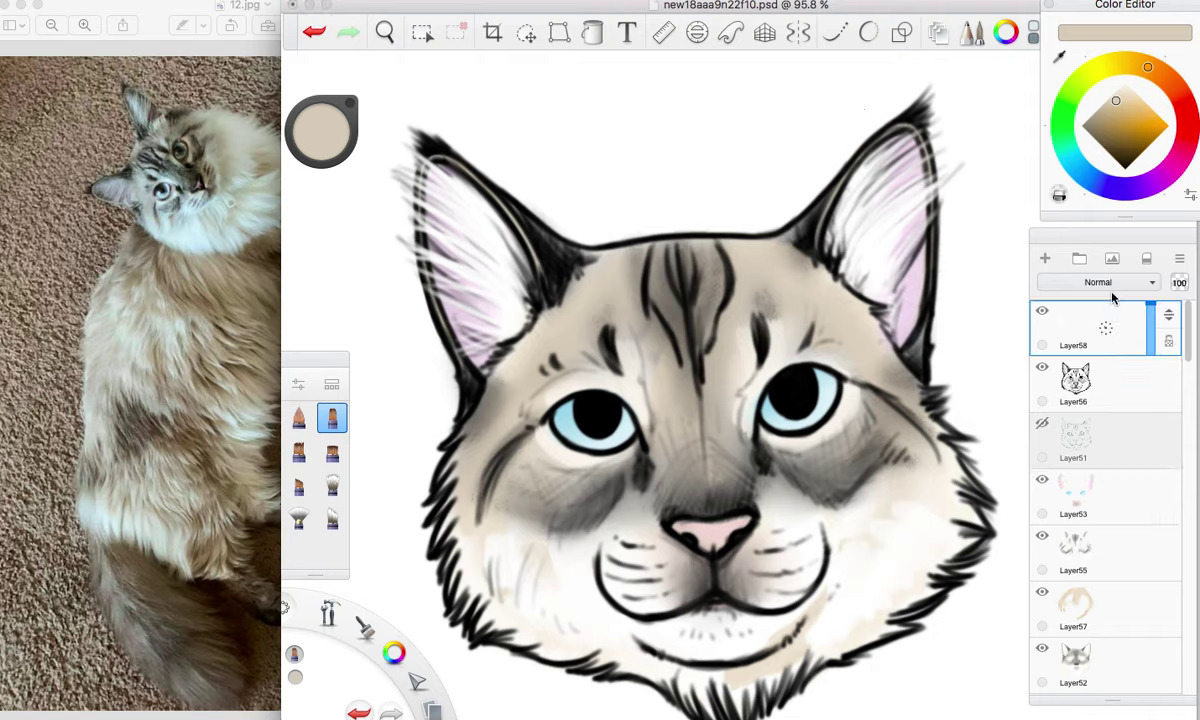
pyautogui.click(1133, 31)
pyautogui.moveTo(366, 628); pyautogui.dragTo(402, 592)
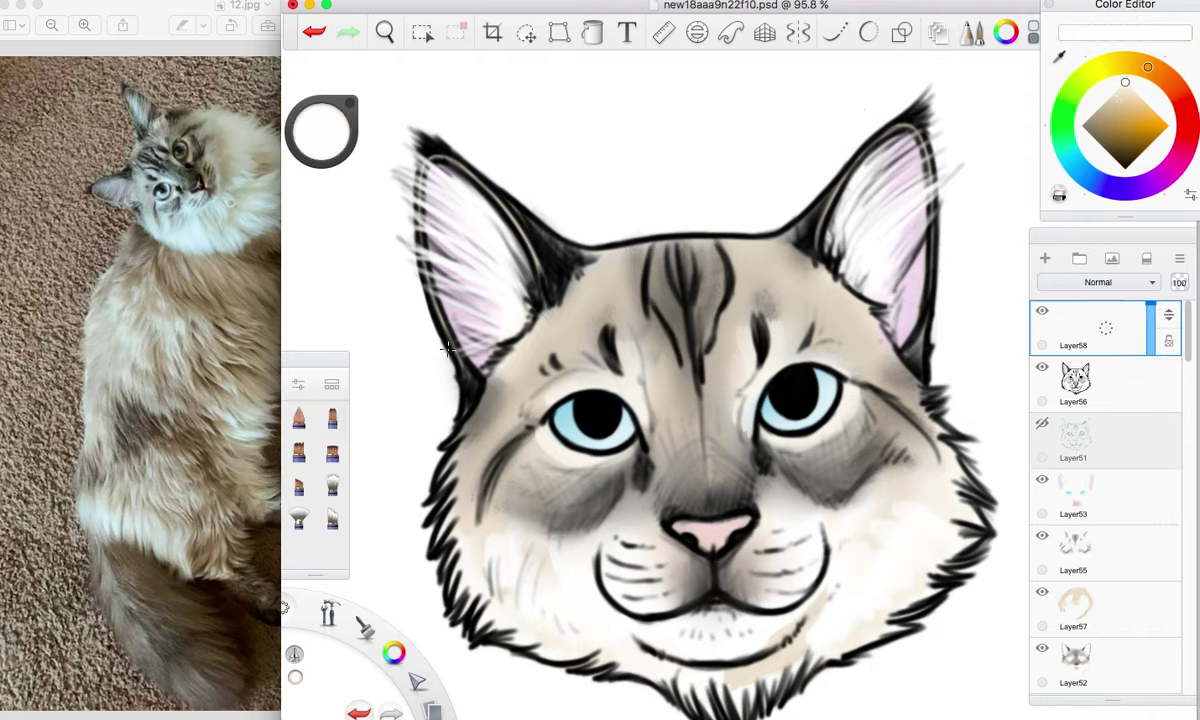
pyautogui.click(385, 32)
pyautogui.moveTo(575, 547); pyautogui.dragTo(443, 515)
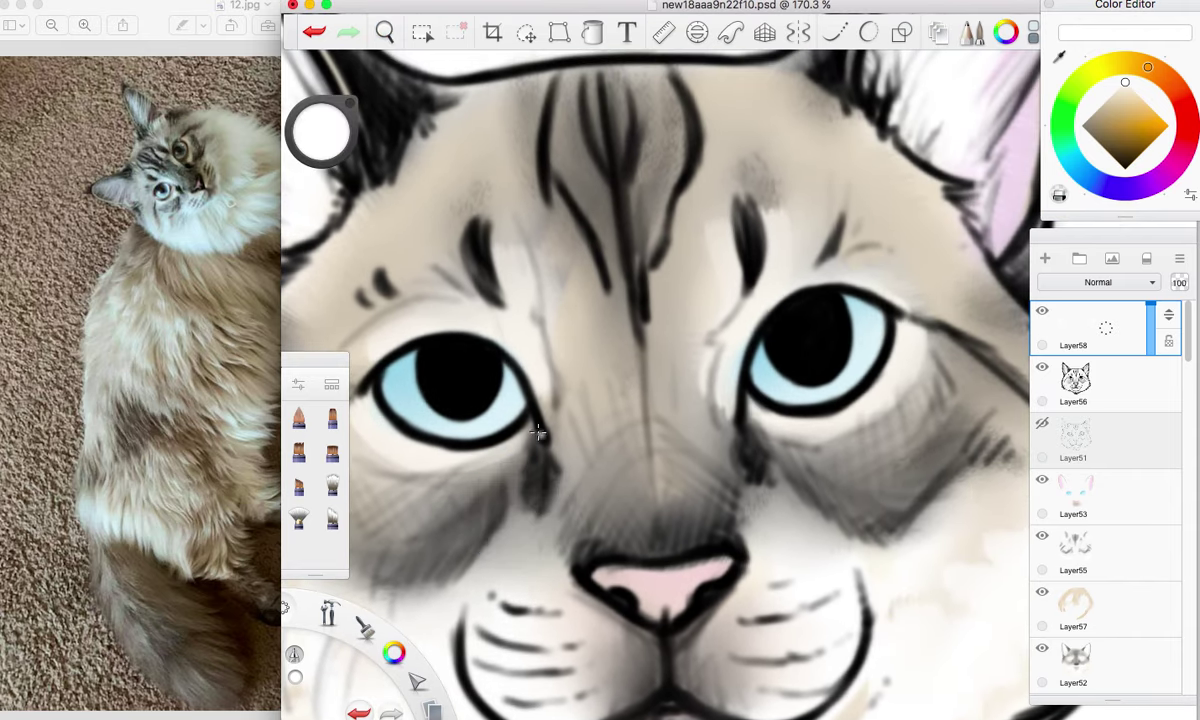
pyautogui.moveTo(417, 358)
pyautogui.mouseDown()
pyautogui.moveTo(396, 375)
pyautogui.moveTo(407, 375)
pyautogui.moveTo(395, 342)
pyautogui.moveTo(412, 350)
pyautogui.mouseUp()
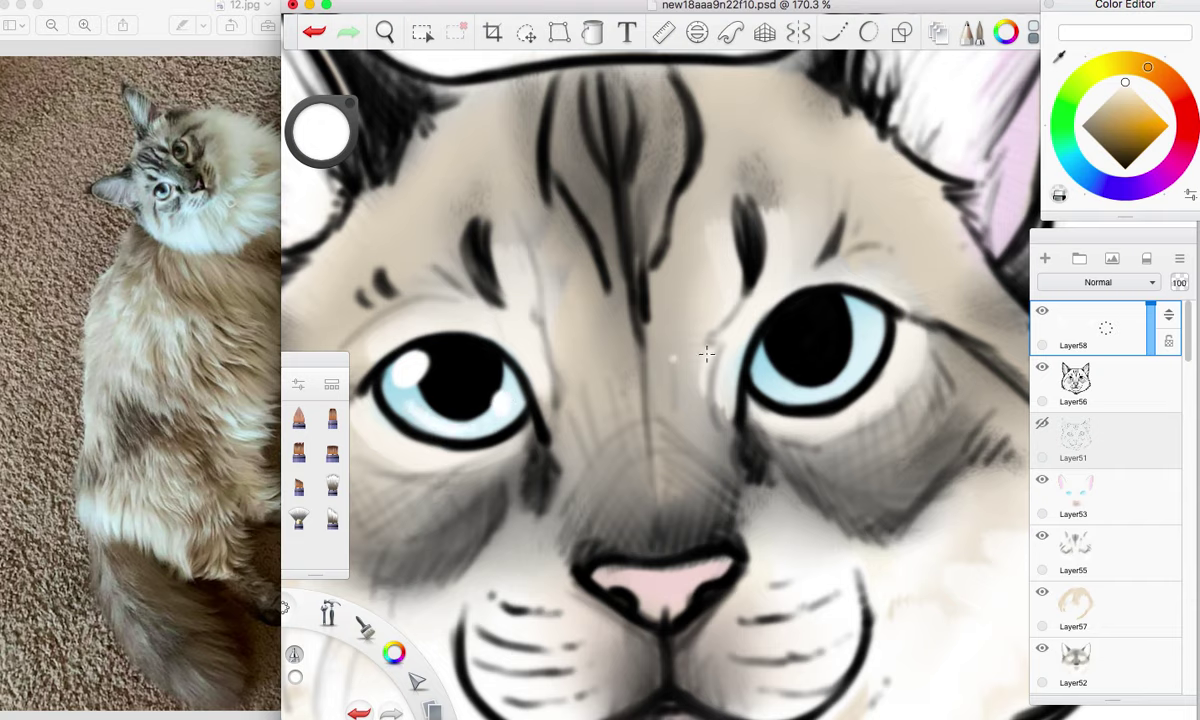
# Paint white reflection highlights on the pupil and iris of the right-hand eye and a white shine on the nose on Layer58.
pyautogui.moveTo(769, 343)
pyautogui.mouseDown()
pyautogui.moveTo(766, 360)
pyautogui.moveTo(779, 330)
pyautogui.moveTo(769, 357)
pyautogui.mouseUp()
pyautogui.click(866, 331)
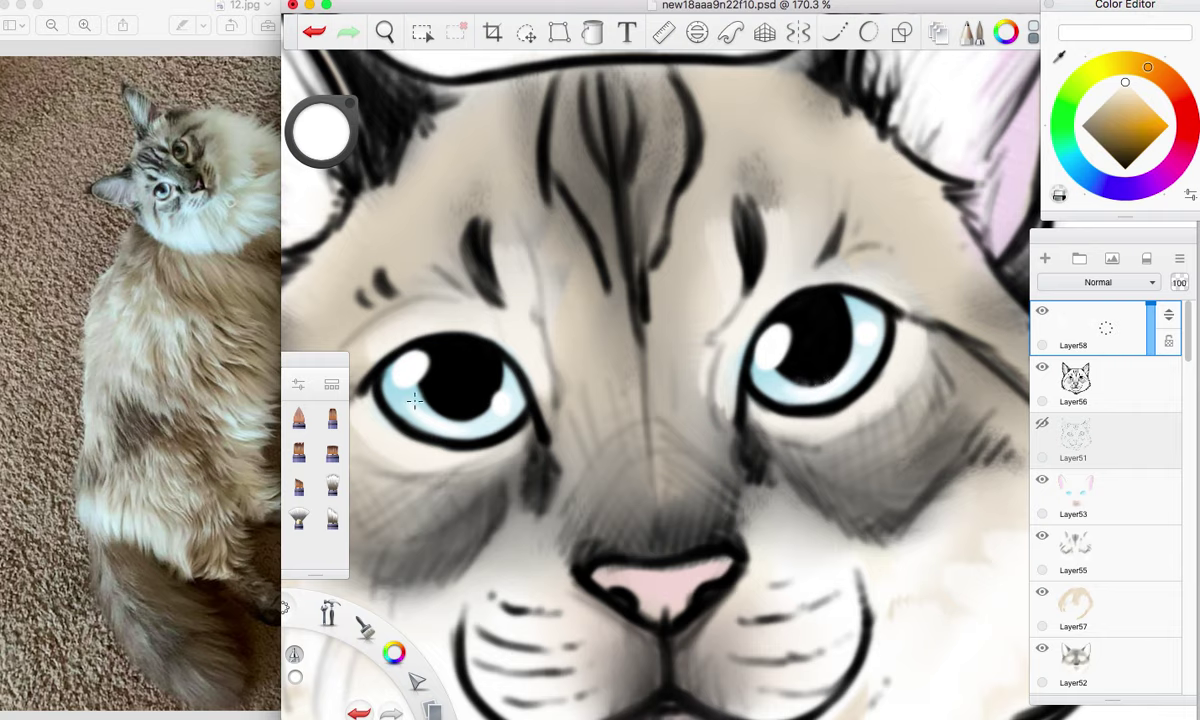
pyautogui.moveTo(611, 575); pyautogui.dragTo(675, 572)
# Draw long thin white whiskers sweeping outward from both sides of the muzzle across the cheeks on Layer58.
pyautogui.click(385, 32)
pyautogui.moveTo(430, 76); pyautogui.dragTo(434, 178)
pyautogui.moveTo(661, 441); pyautogui.dragTo(655, 348)
pyautogui.moveTo(621, 350); pyautogui.dragTo(619, 474)
pyautogui.click(655, 396)
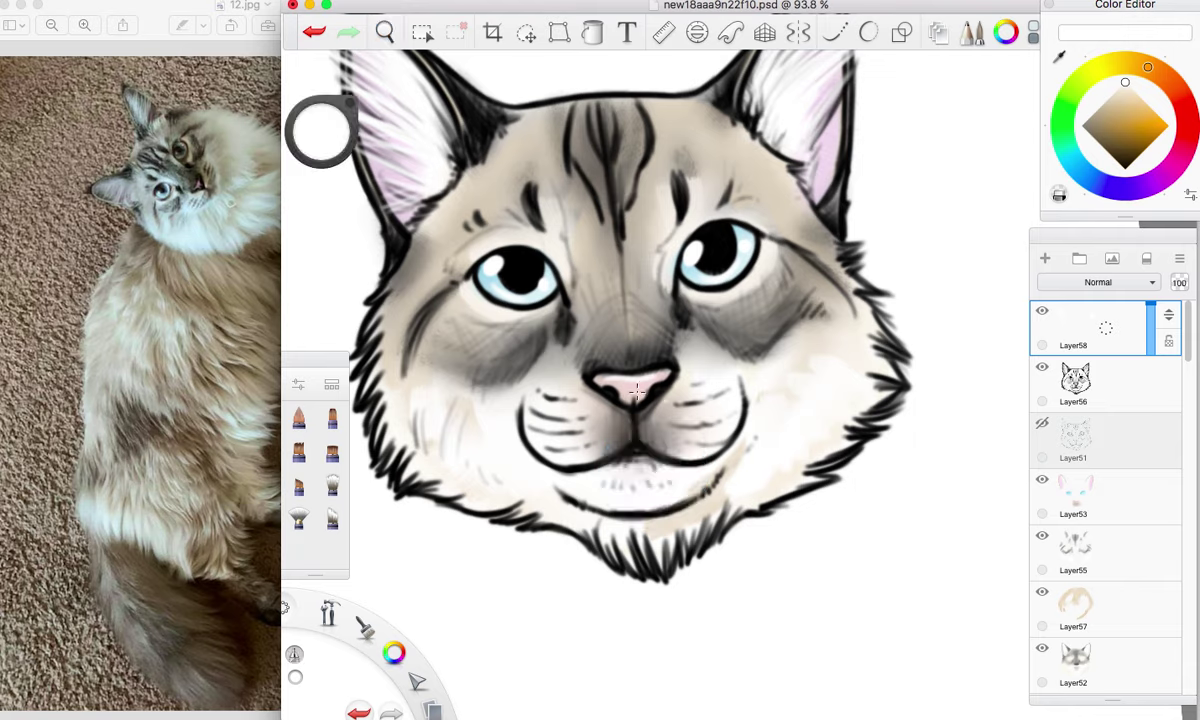
pyautogui.moveTo(529, 388); pyautogui.dragTo(387, 533)
pyautogui.moveTo(526, 421); pyautogui.dragTo(443, 532)
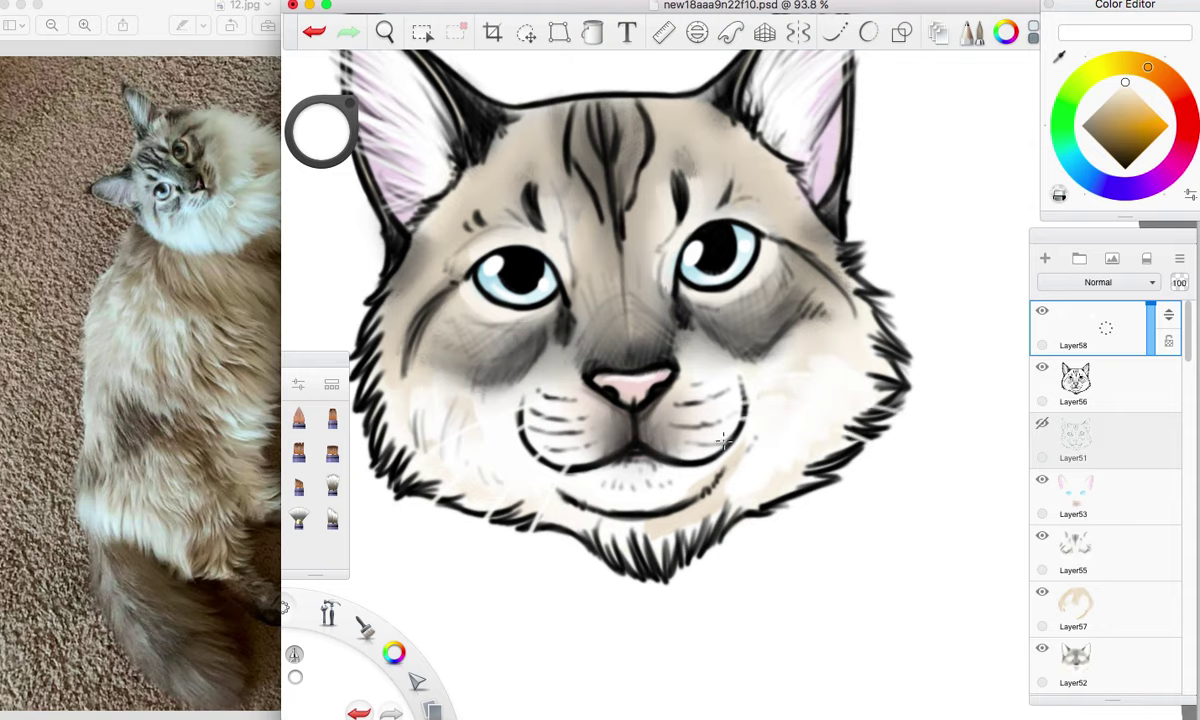
# Draw thin curved white brow whiskers above both eyes and short ones beside their outer corners on Layer58.
pyautogui.moveTo(676, 207); pyautogui.dragTo(718, 98)
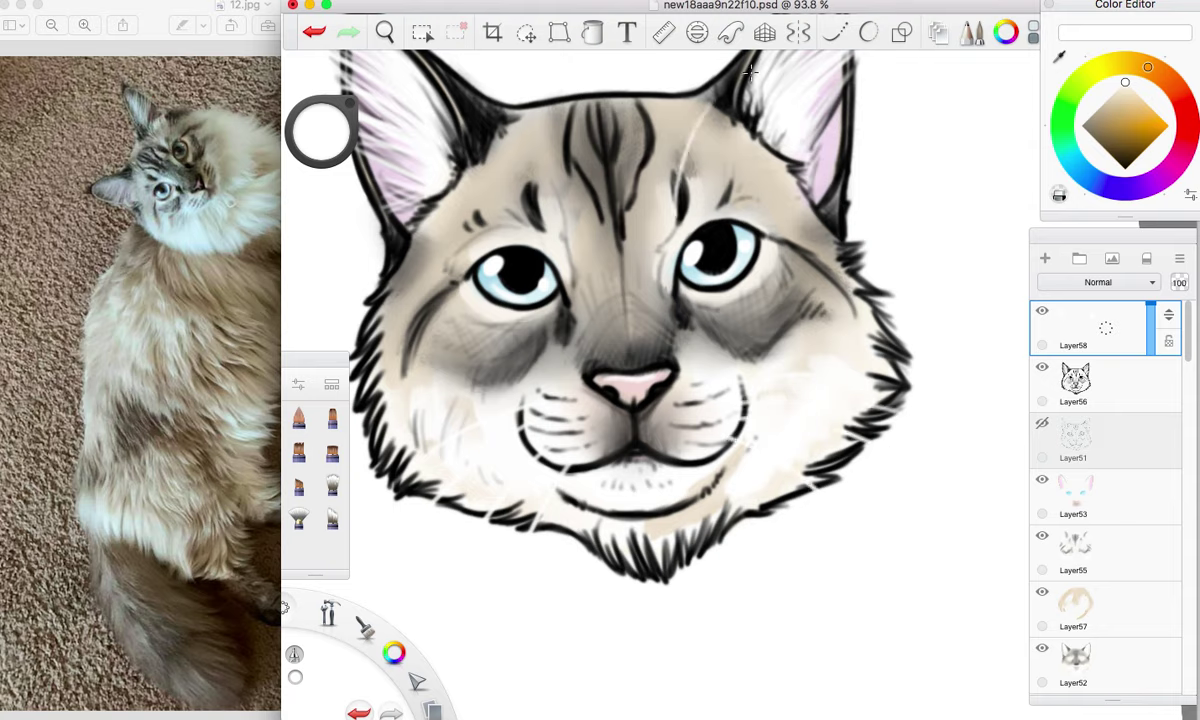
pyautogui.moveTo(686, 206); pyautogui.dragTo(740, 125)
pyautogui.moveTo(510, 205)
pyautogui.mouseDown()
pyautogui.moveTo(463, 96)
pyautogui.moveTo(446, 143)
pyautogui.mouseUp()
pyautogui.moveTo(436, 309)
pyautogui.mouseDown()
pyautogui.moveTo(336, 288)
pyautogui.moveTo(333, 327)
pyautogui.mouseUp()
pyautogui.moveTo(742, 243); pyautogui.dragTo(806, 262)
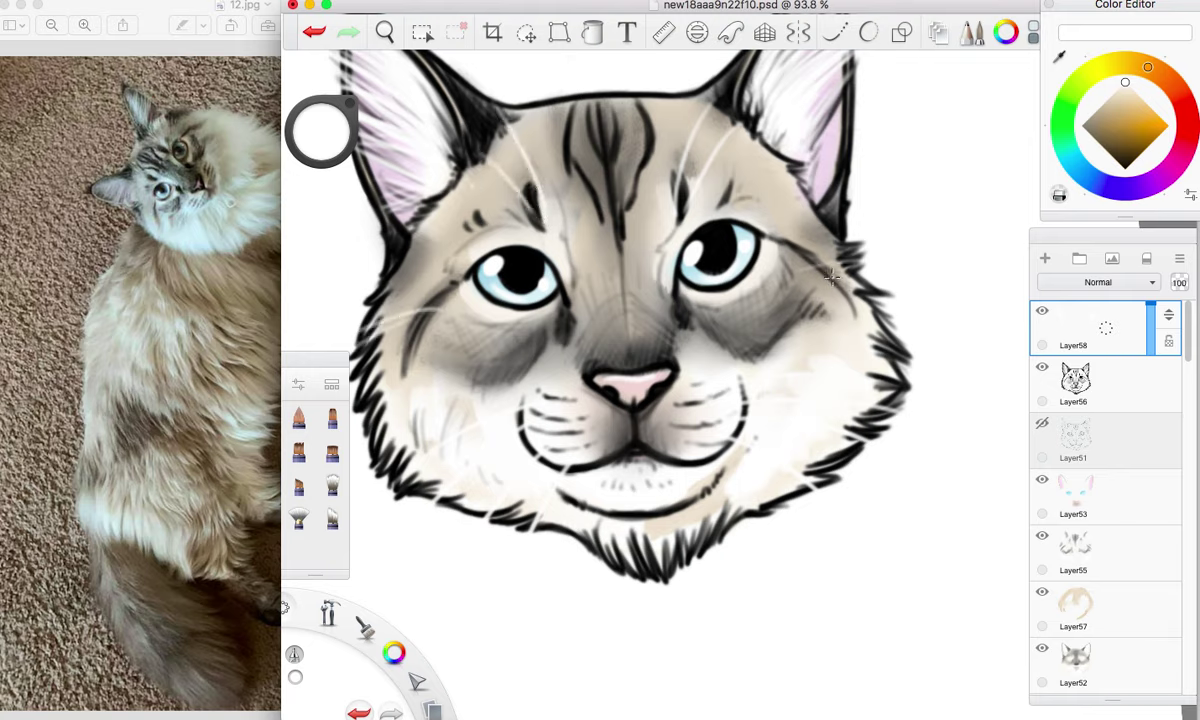
pyautogui.click(382, 33)
pyautogui.moveTo(596, 262); pyautogui.dragTo(646, 372)
pyautogui.moveTo(588, 302); pyautogui.dragTo(603, 277)
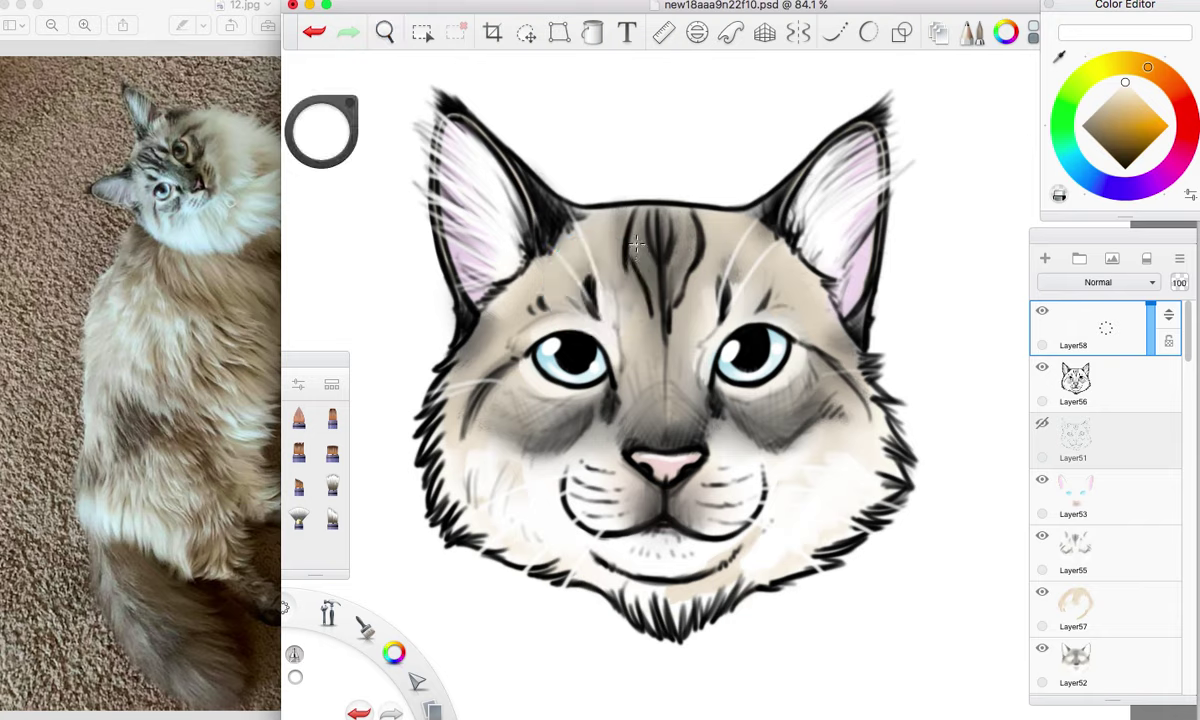